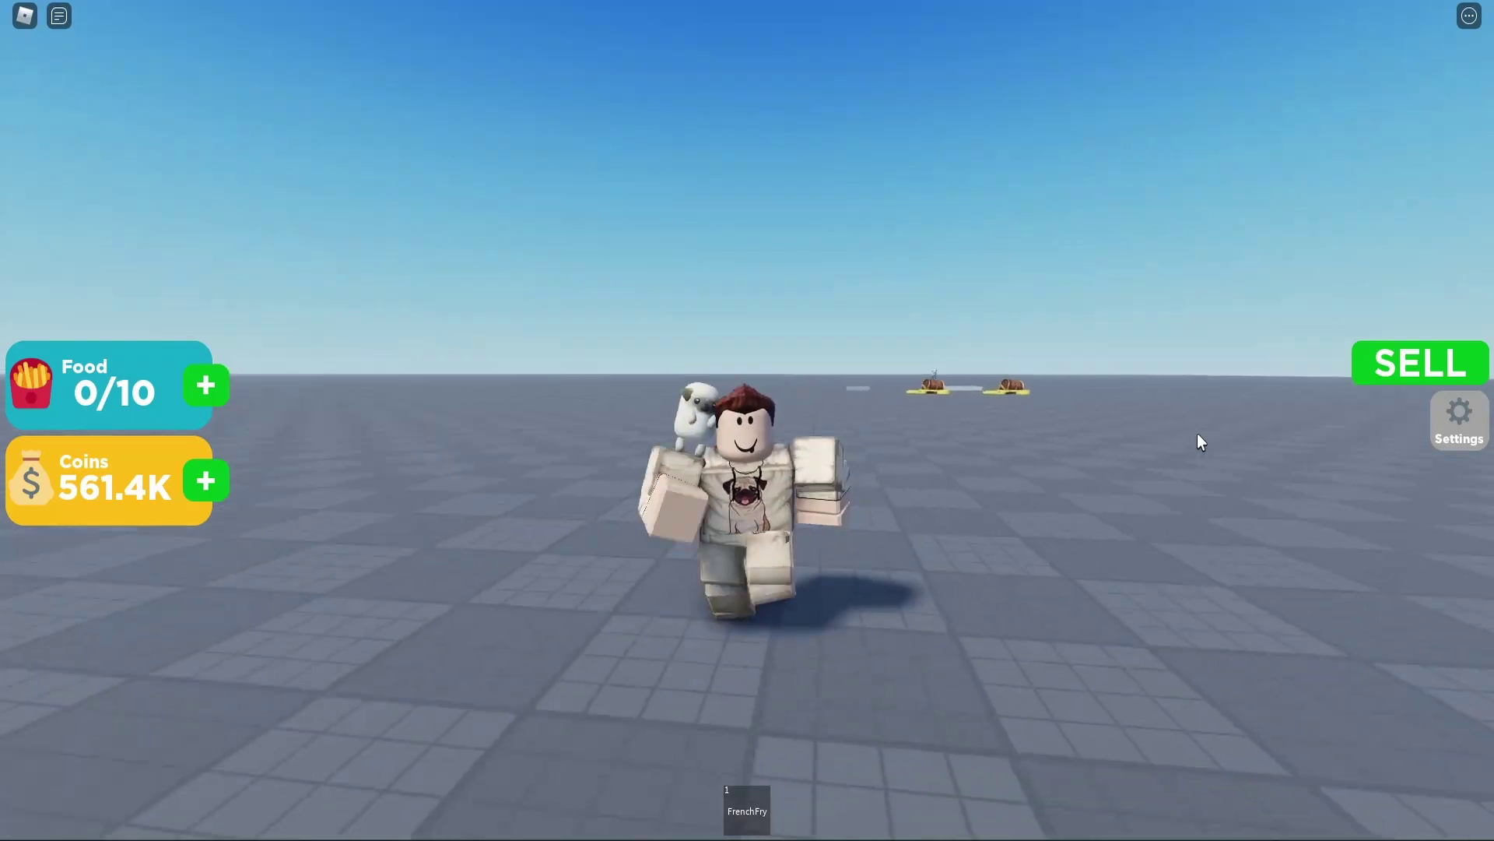
key("s")
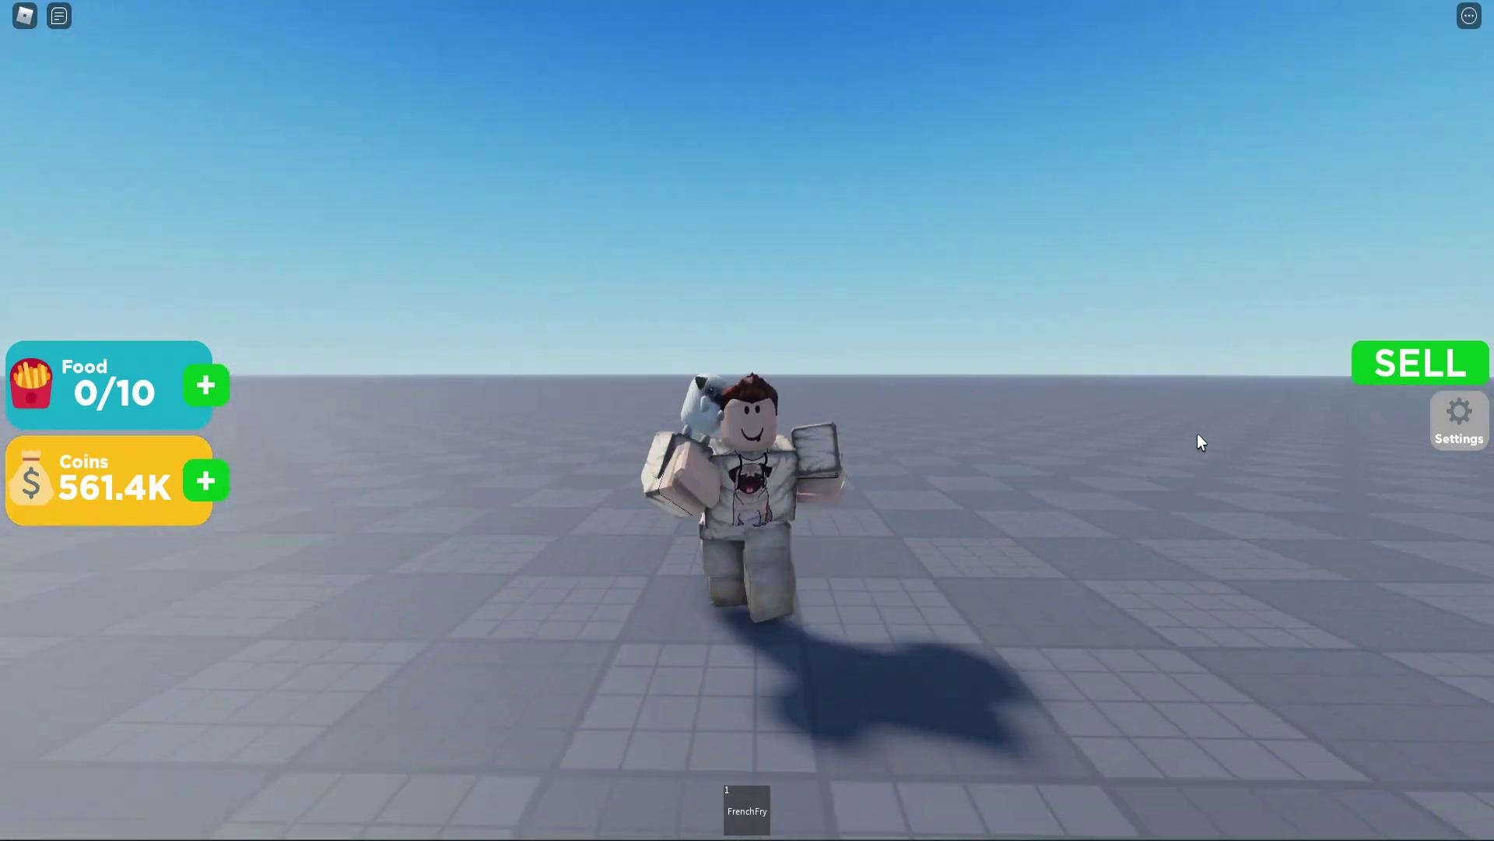
key("s")
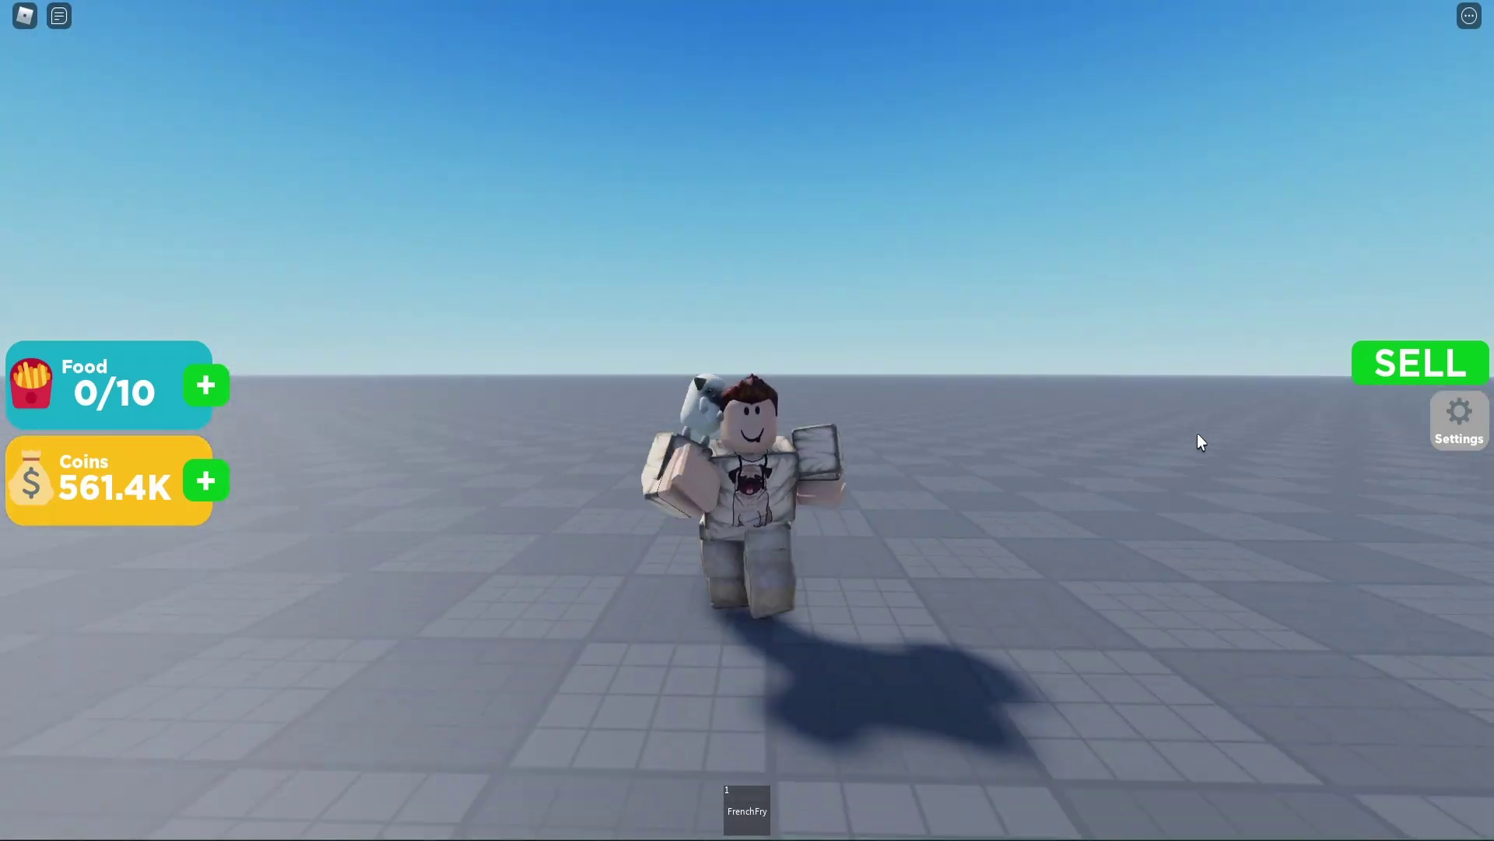
key("s")
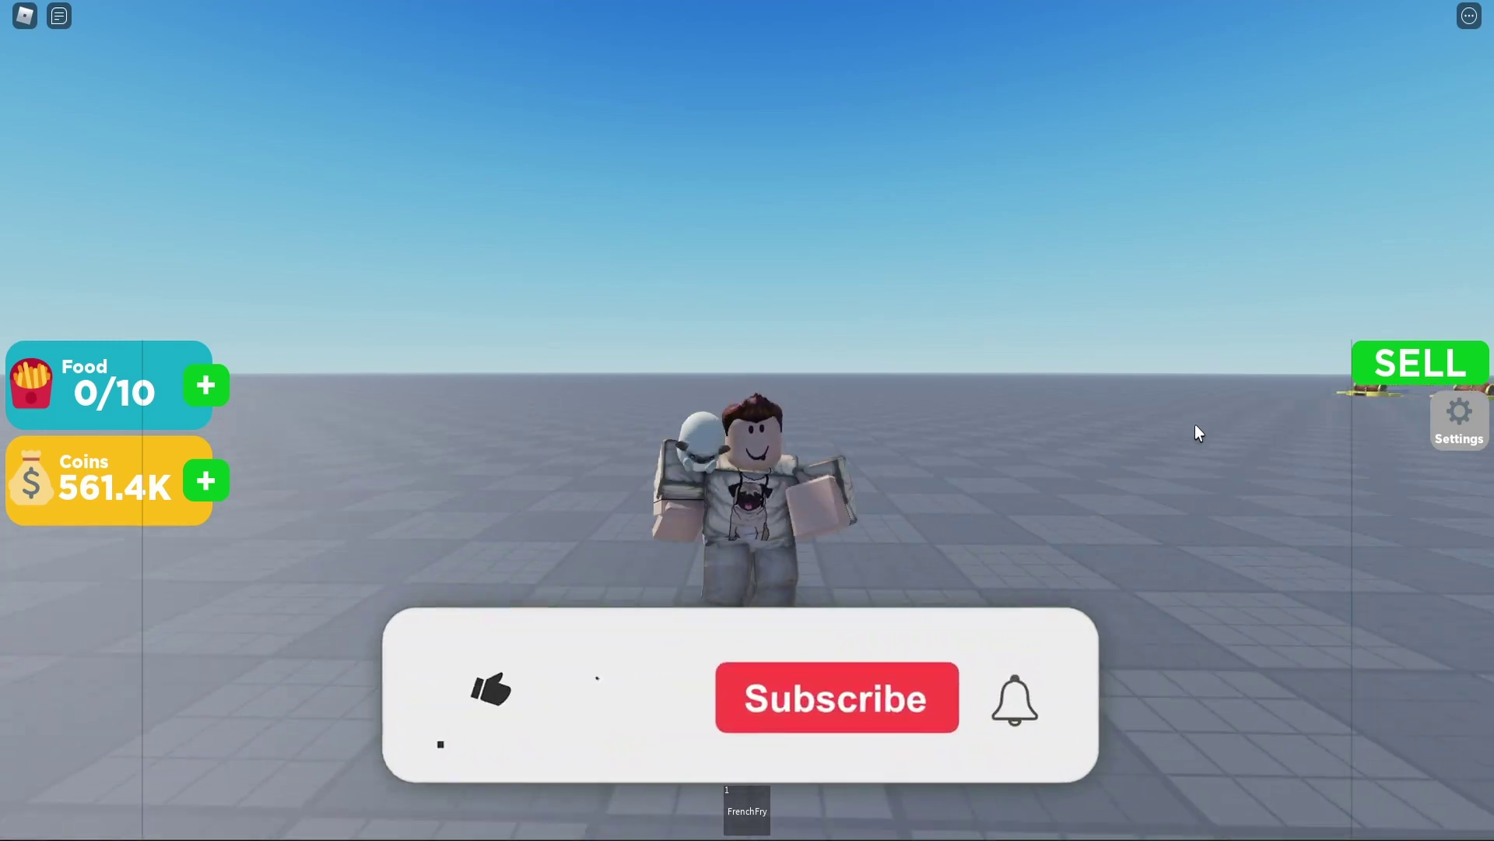
key("s")
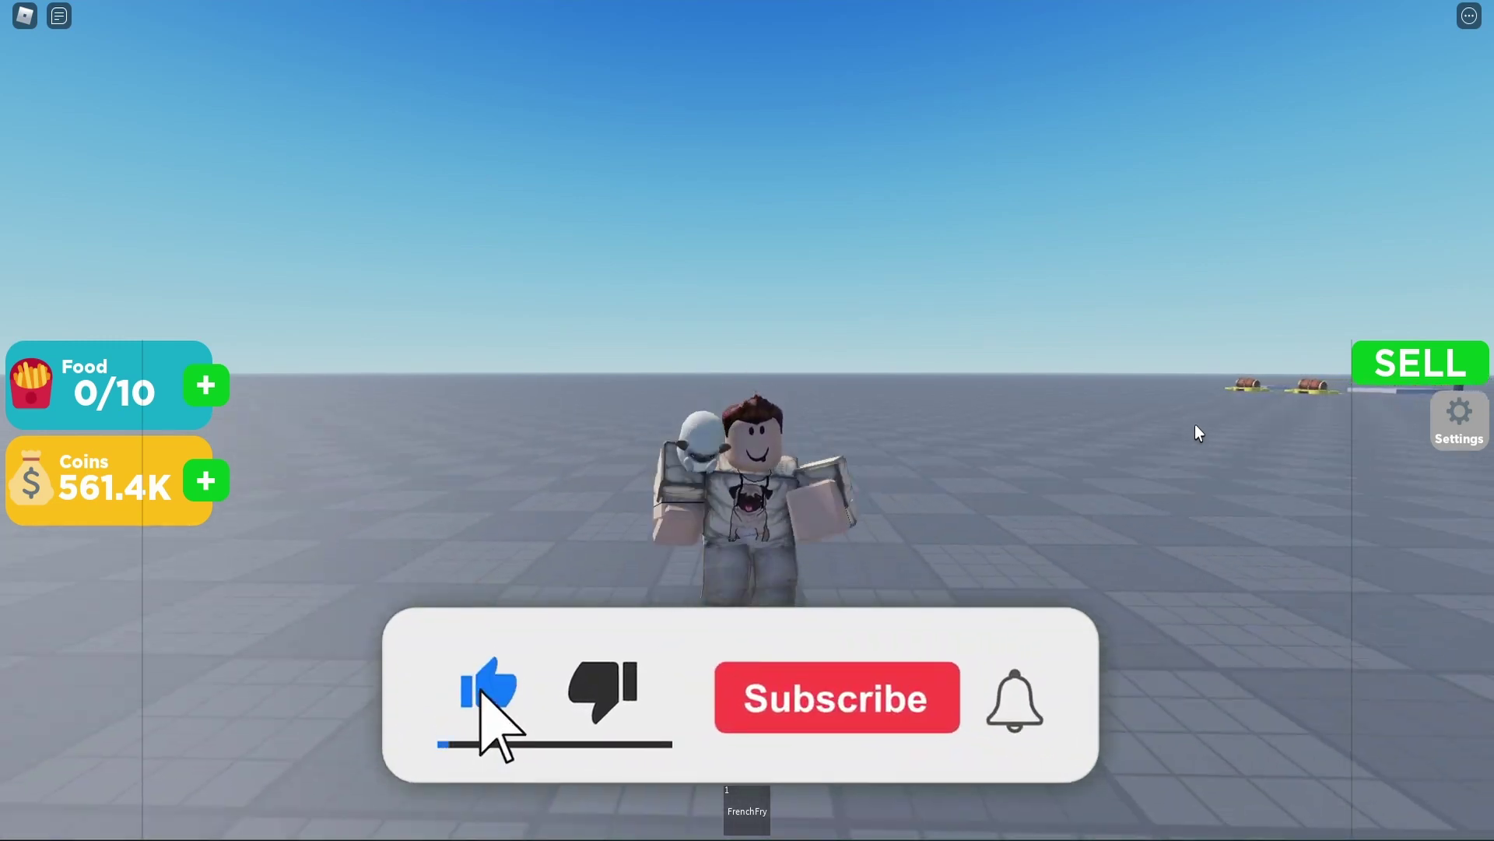
key("s")
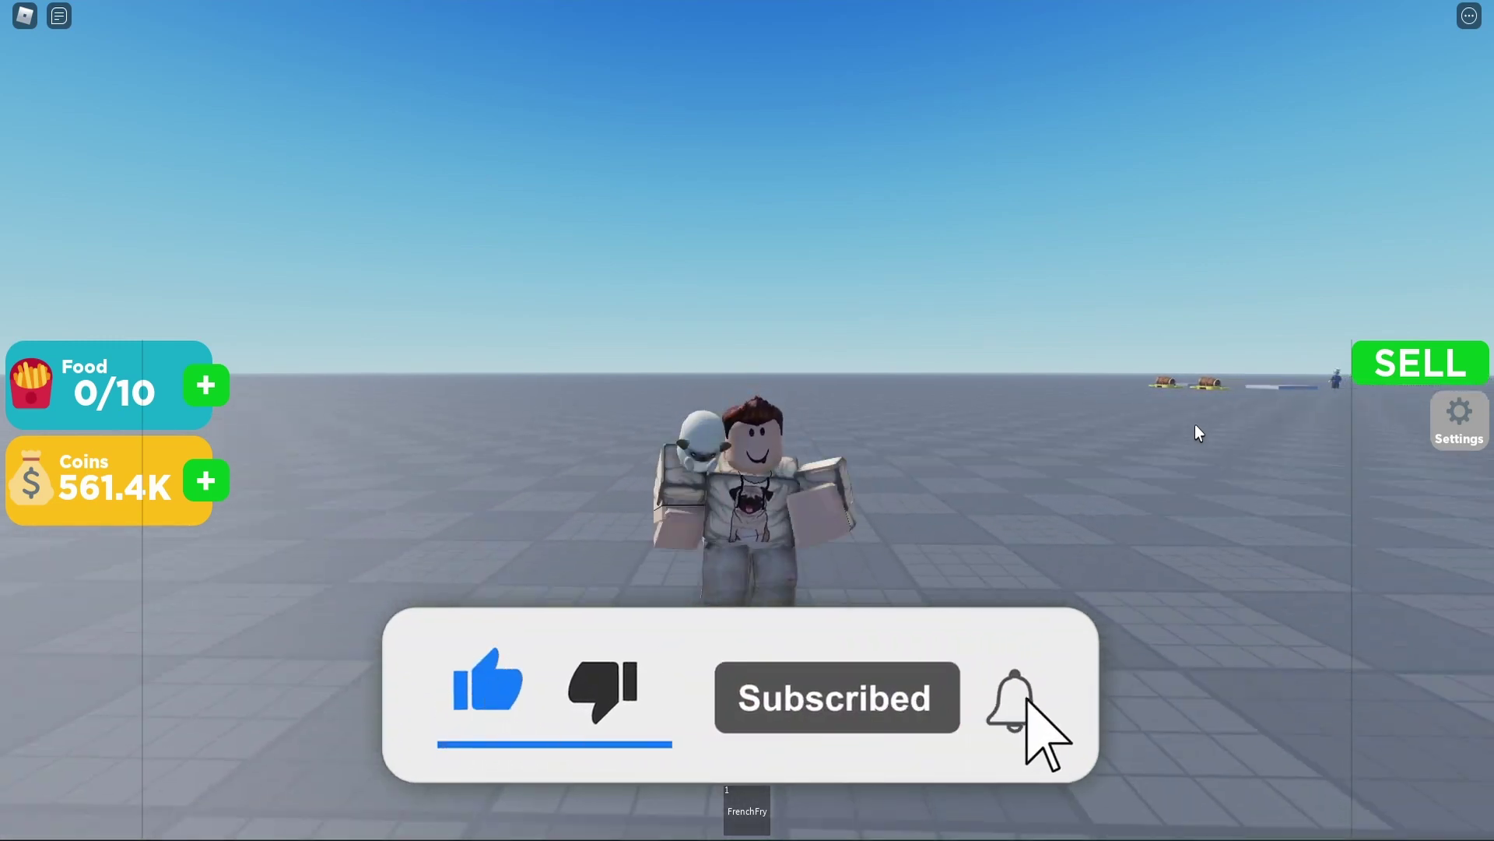
key("s")
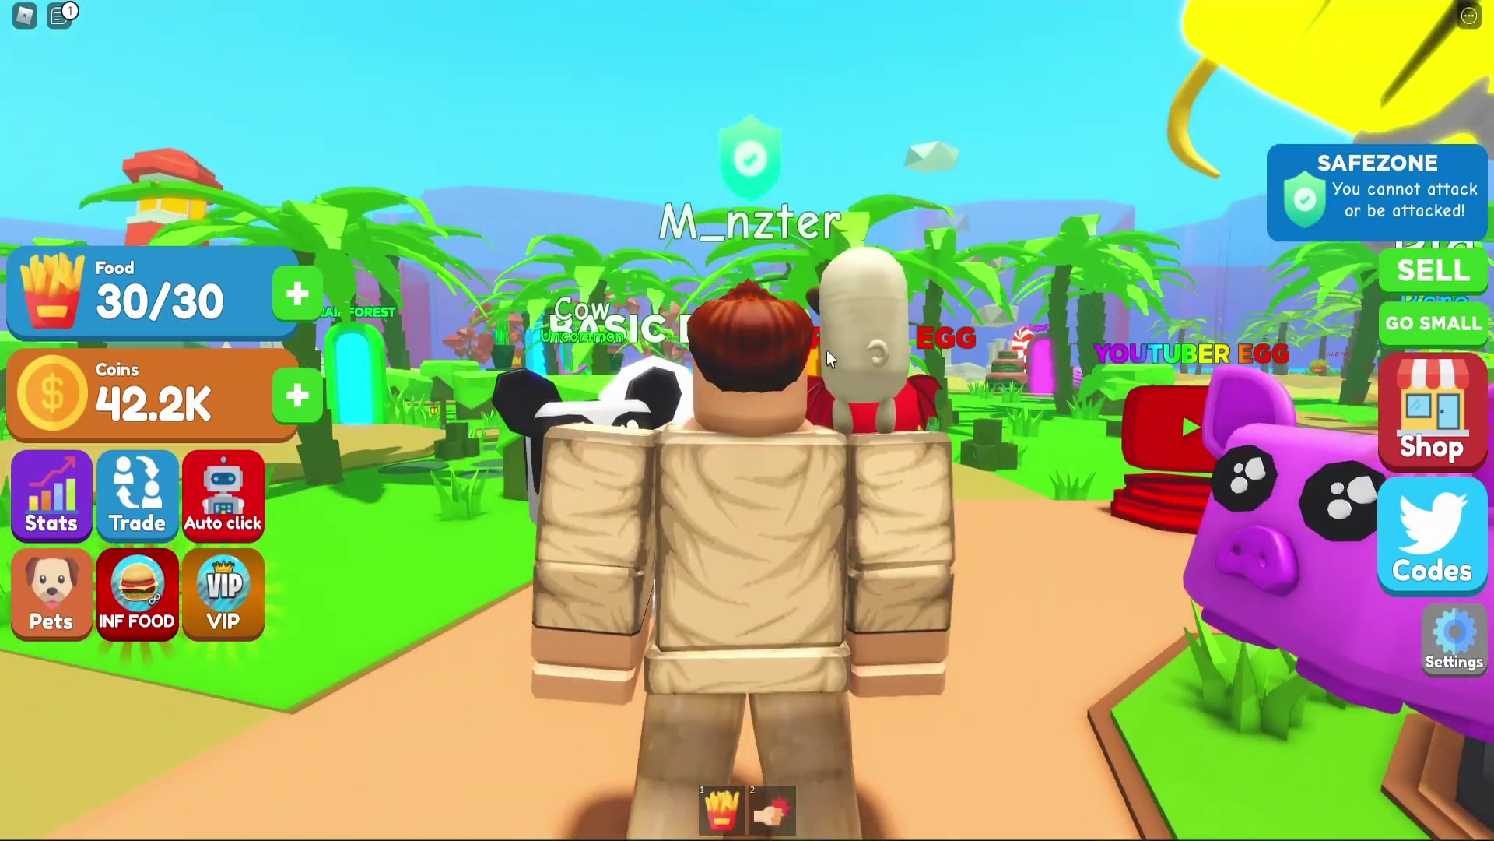
Walk up to the Basic Egg stand and examine its pets, price and hatch options
scroll(827, 351, "down", 3)
right_click_drag(826, 350, 826, 350)
key("w")
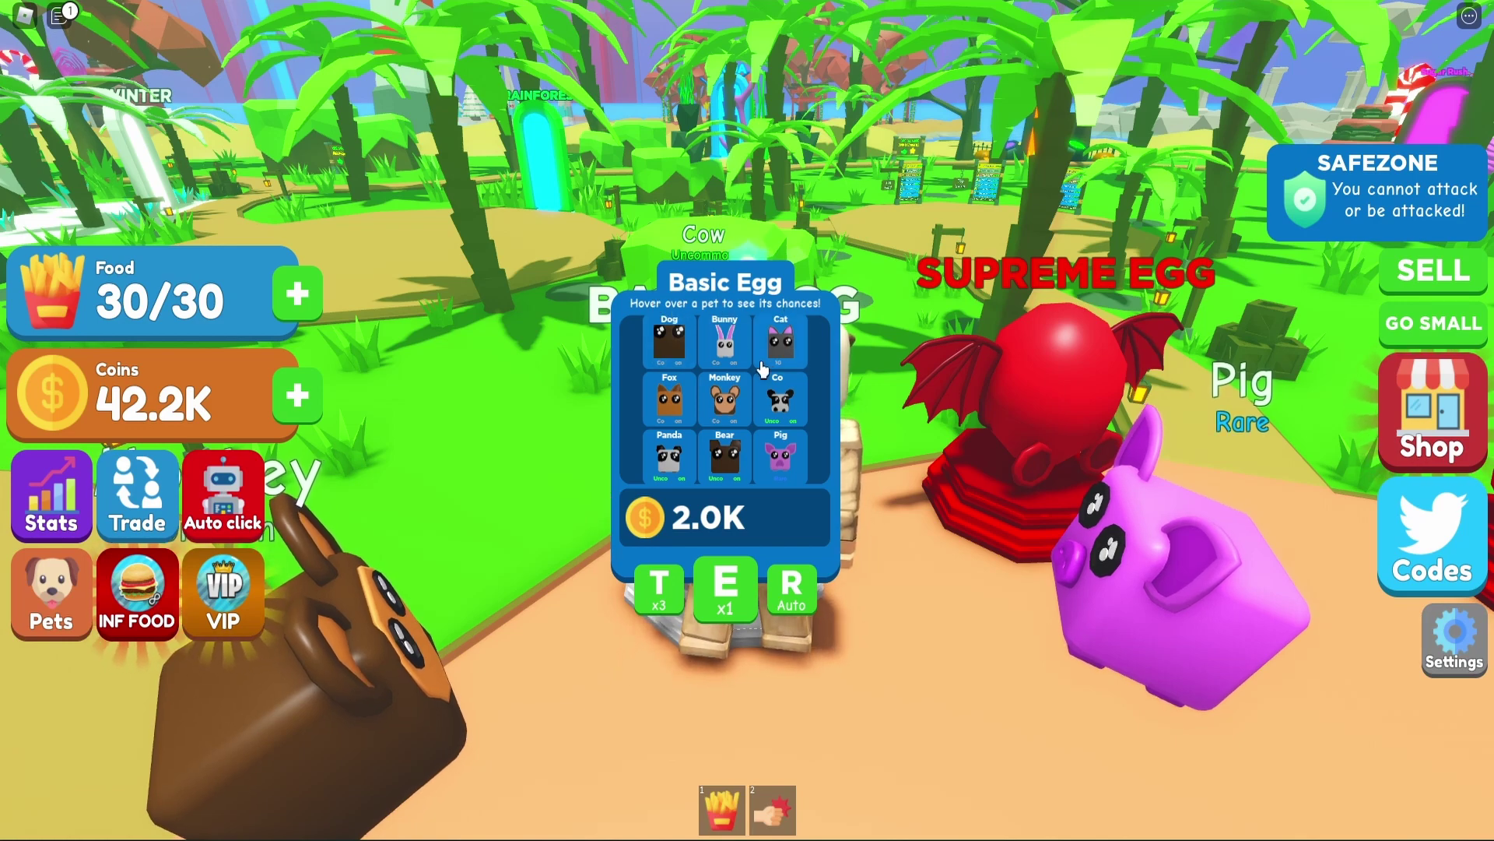
scroll(844, 352, "up", 4)
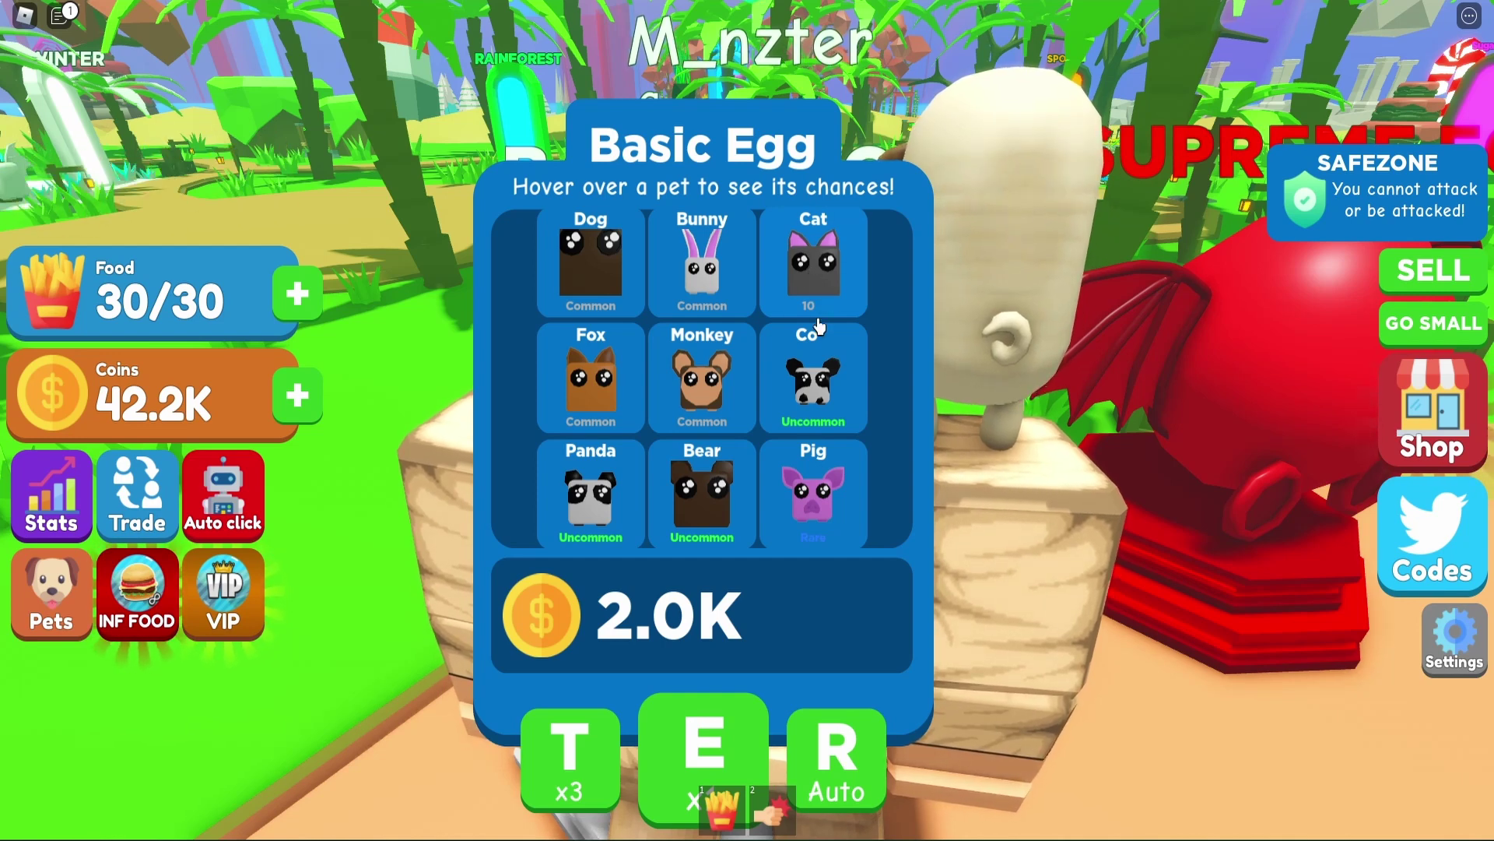
mouse_move(823, 379)
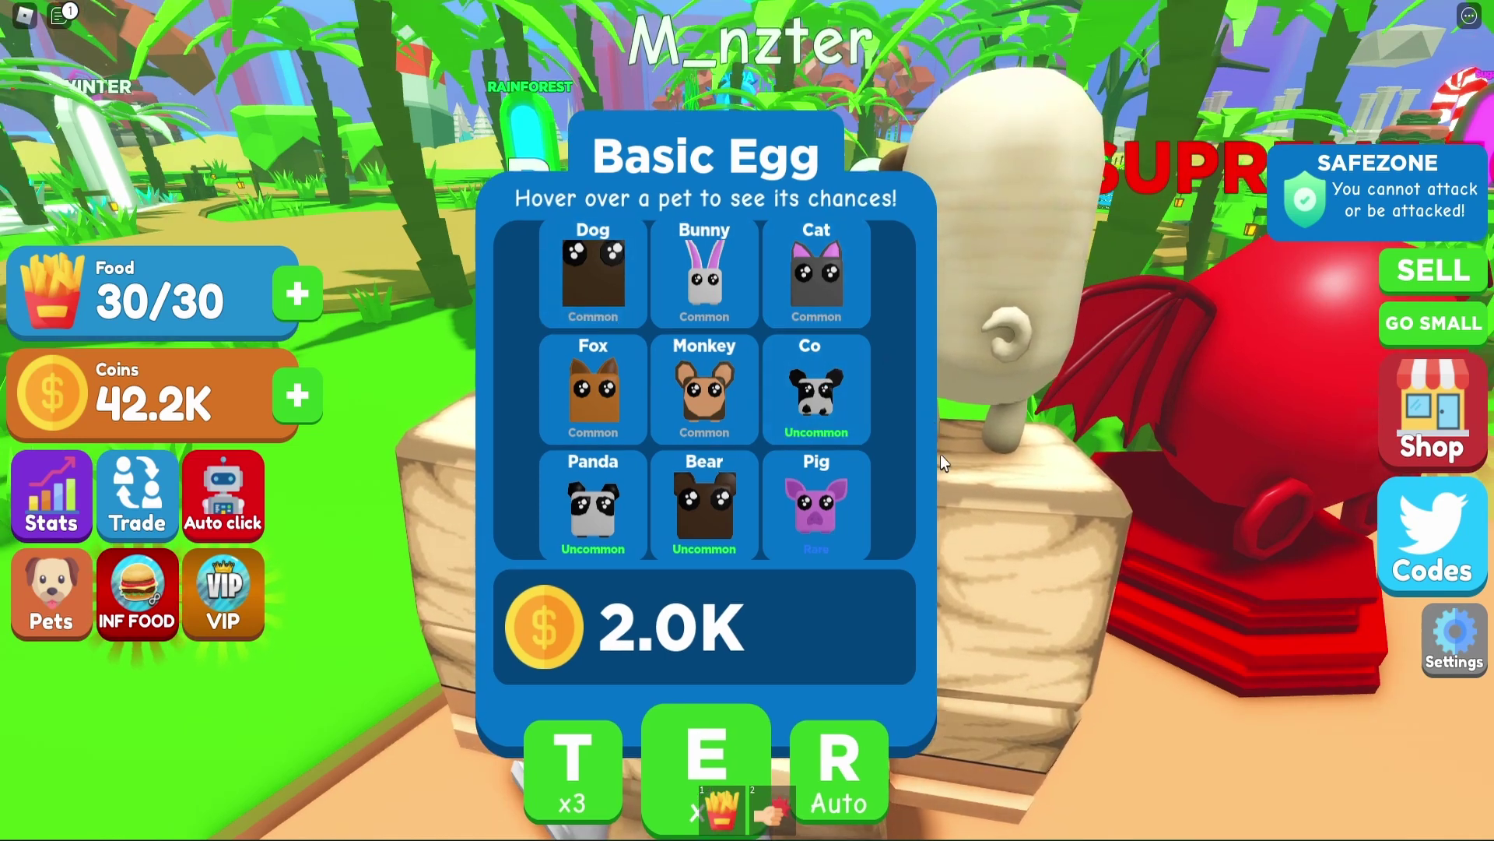
scroll(717, 619, "down", 1)
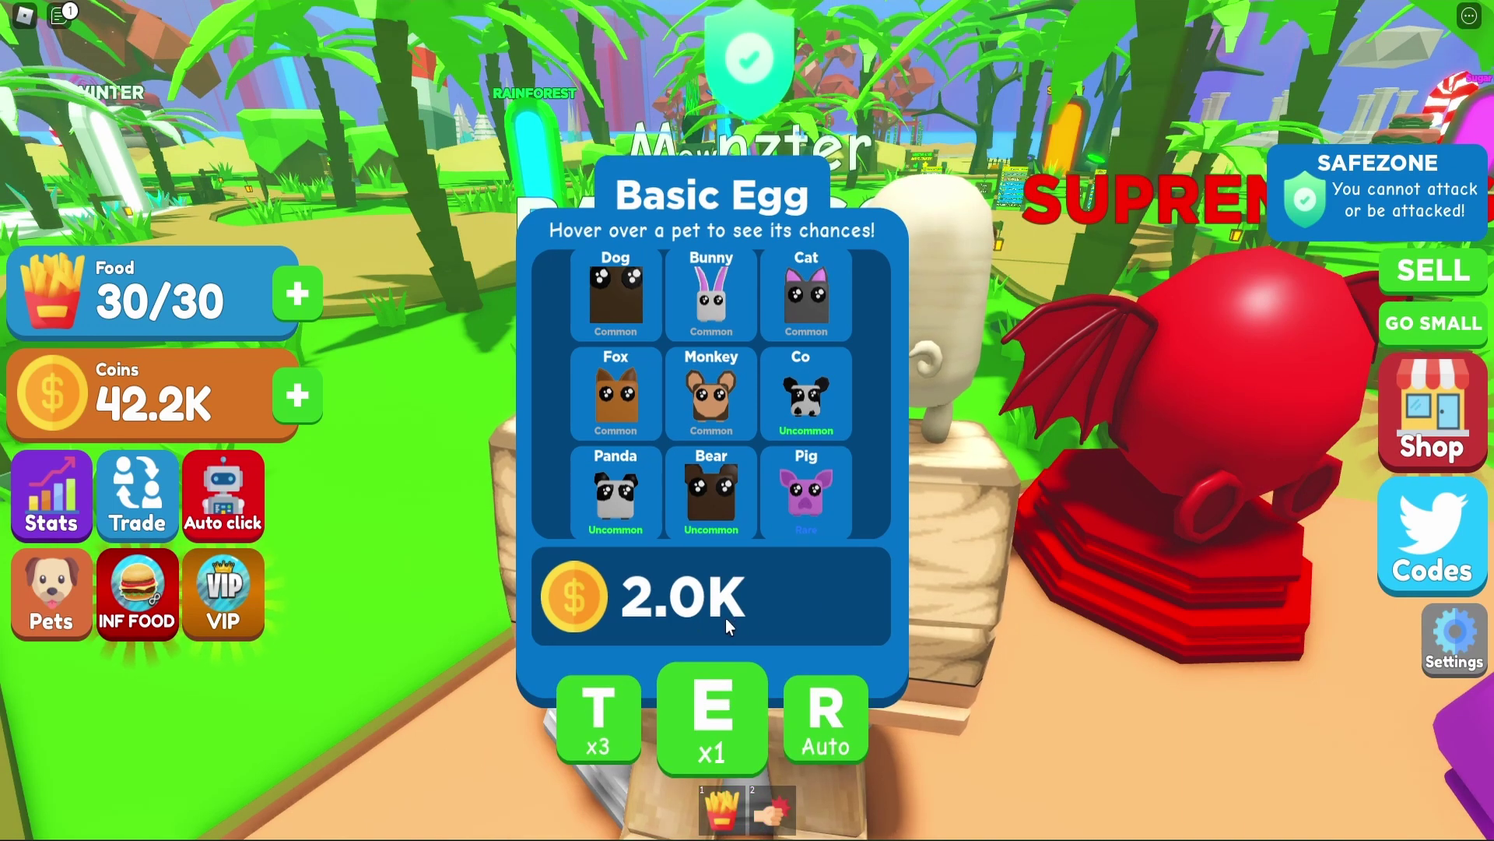
scroll(727, 622, "down", 3)
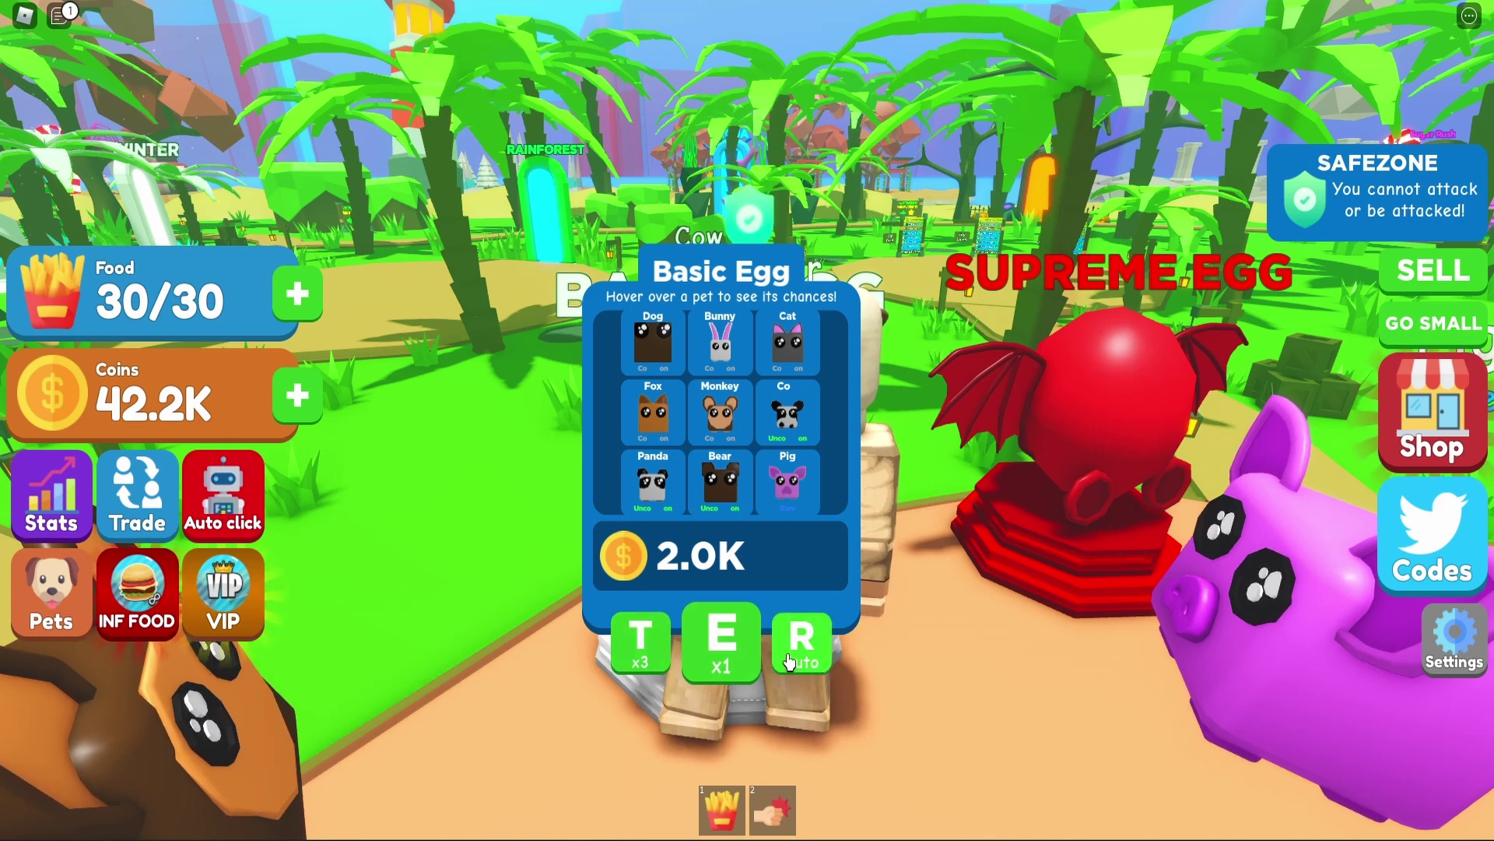
Hatch a Basic Egg using the x1 option
left_click(732, 667)
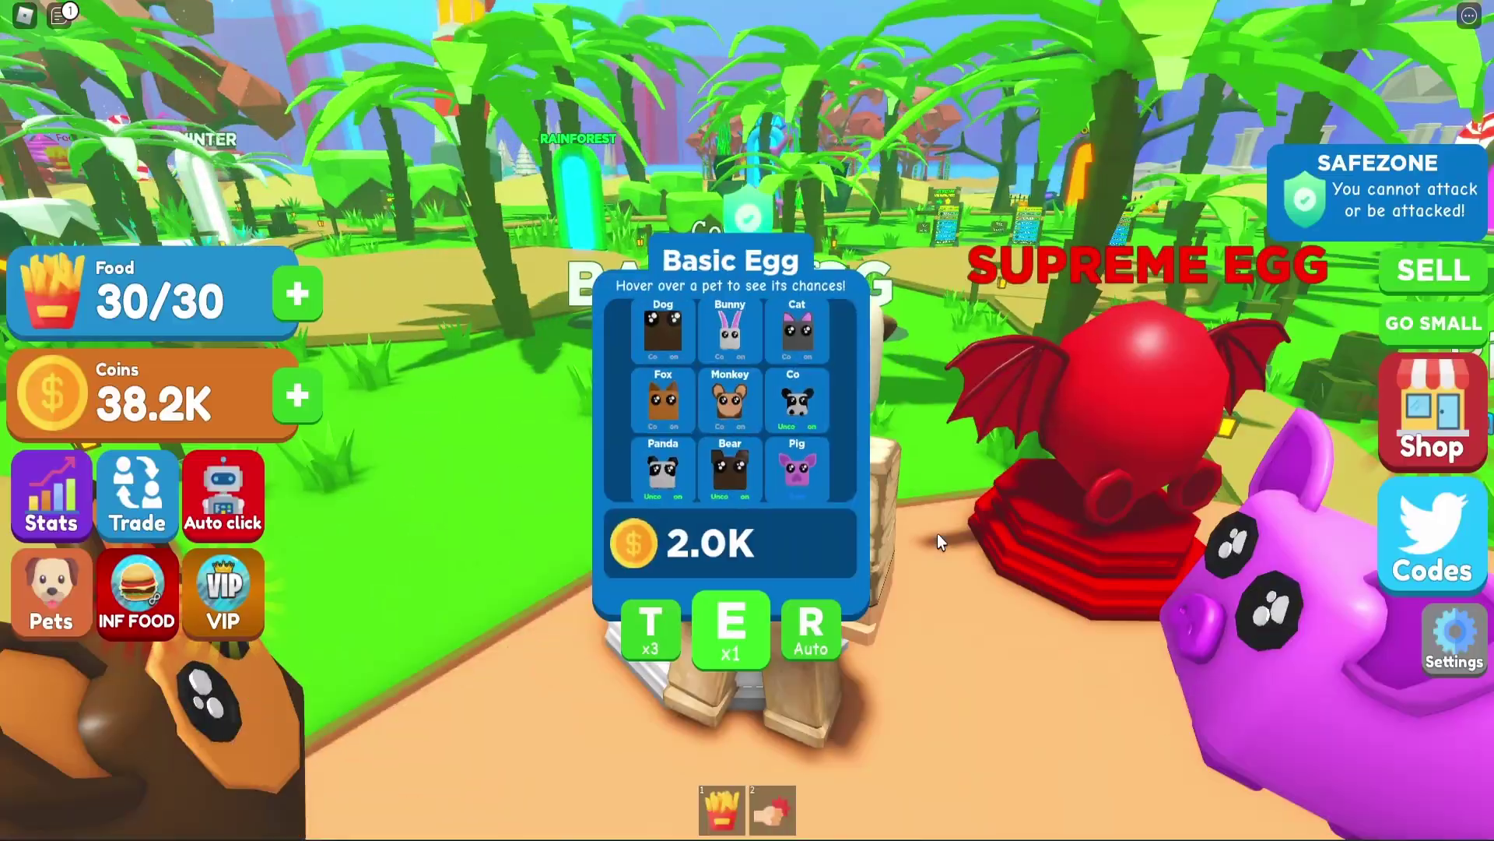
right_click_drag(937, 534, 954, 524)
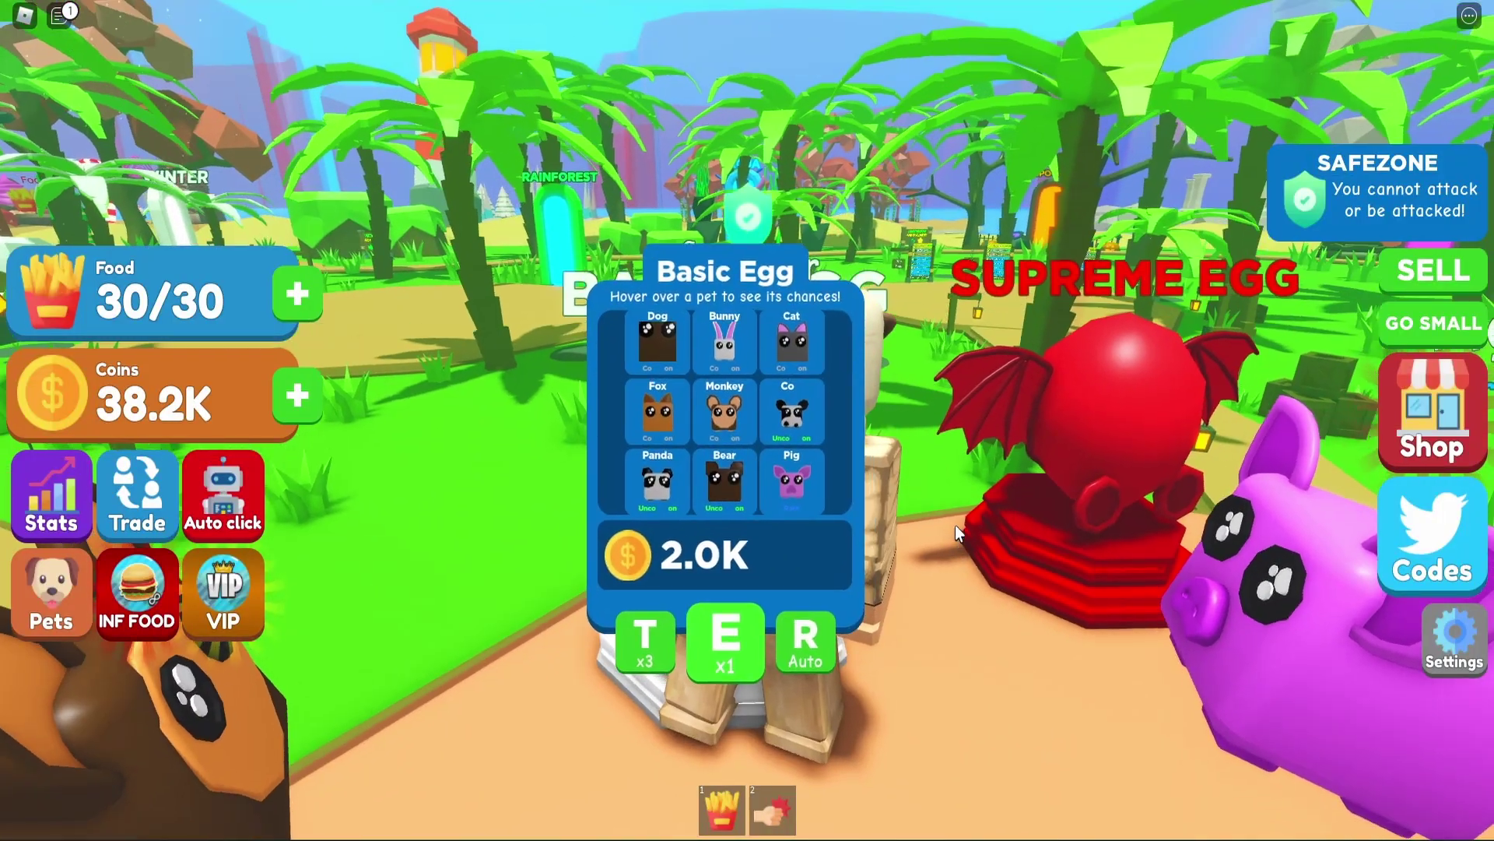
scroll(955, 525, "up", 1)
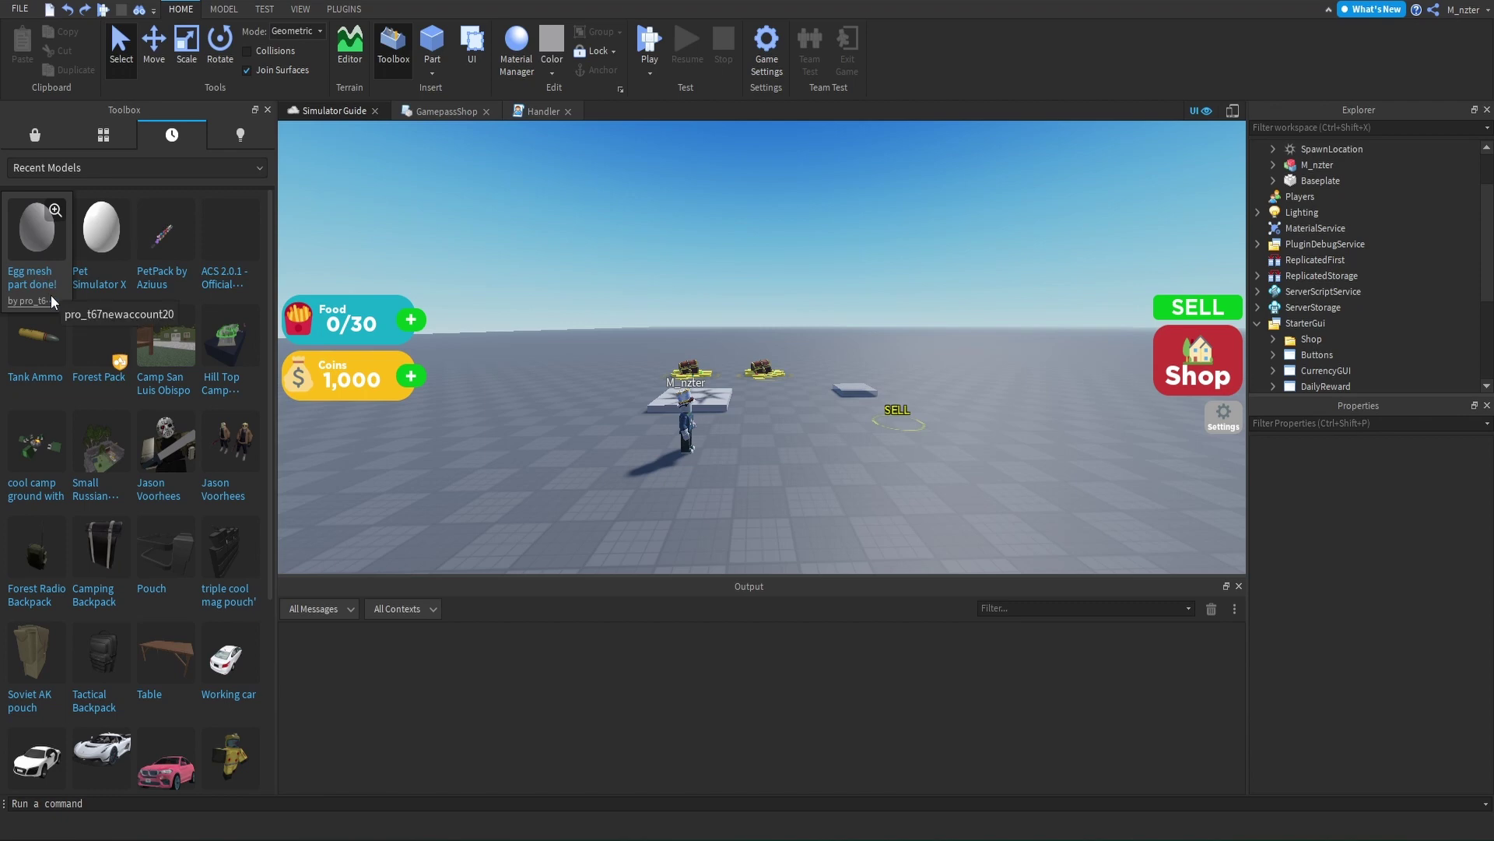
In Roblox Studio, insert the recently used egg mesh part model and move it away from the chests
left_click(46, 260)
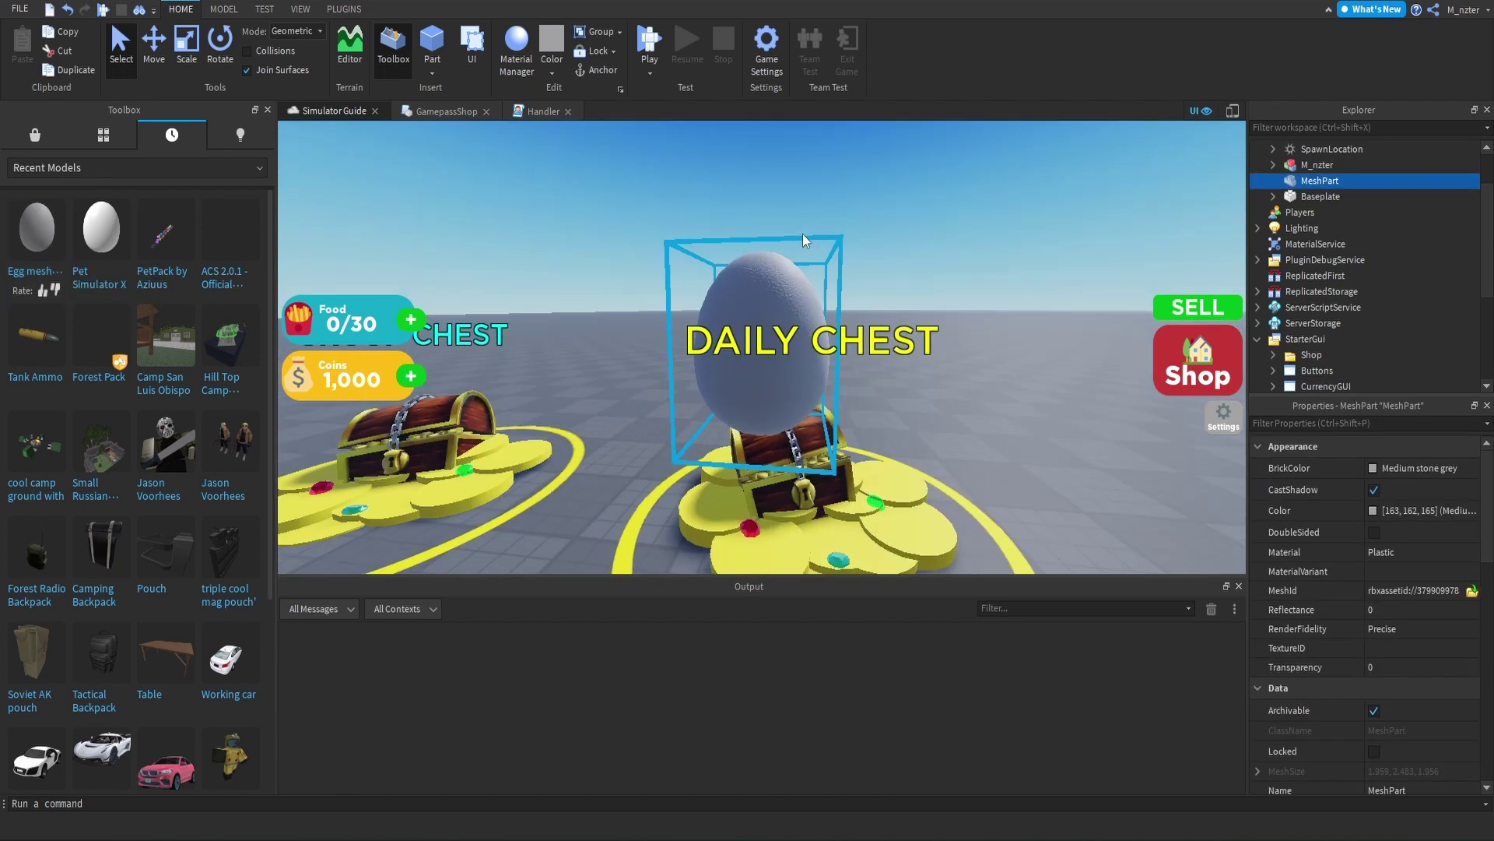
right_click_drag(801, 233, 802, 232)
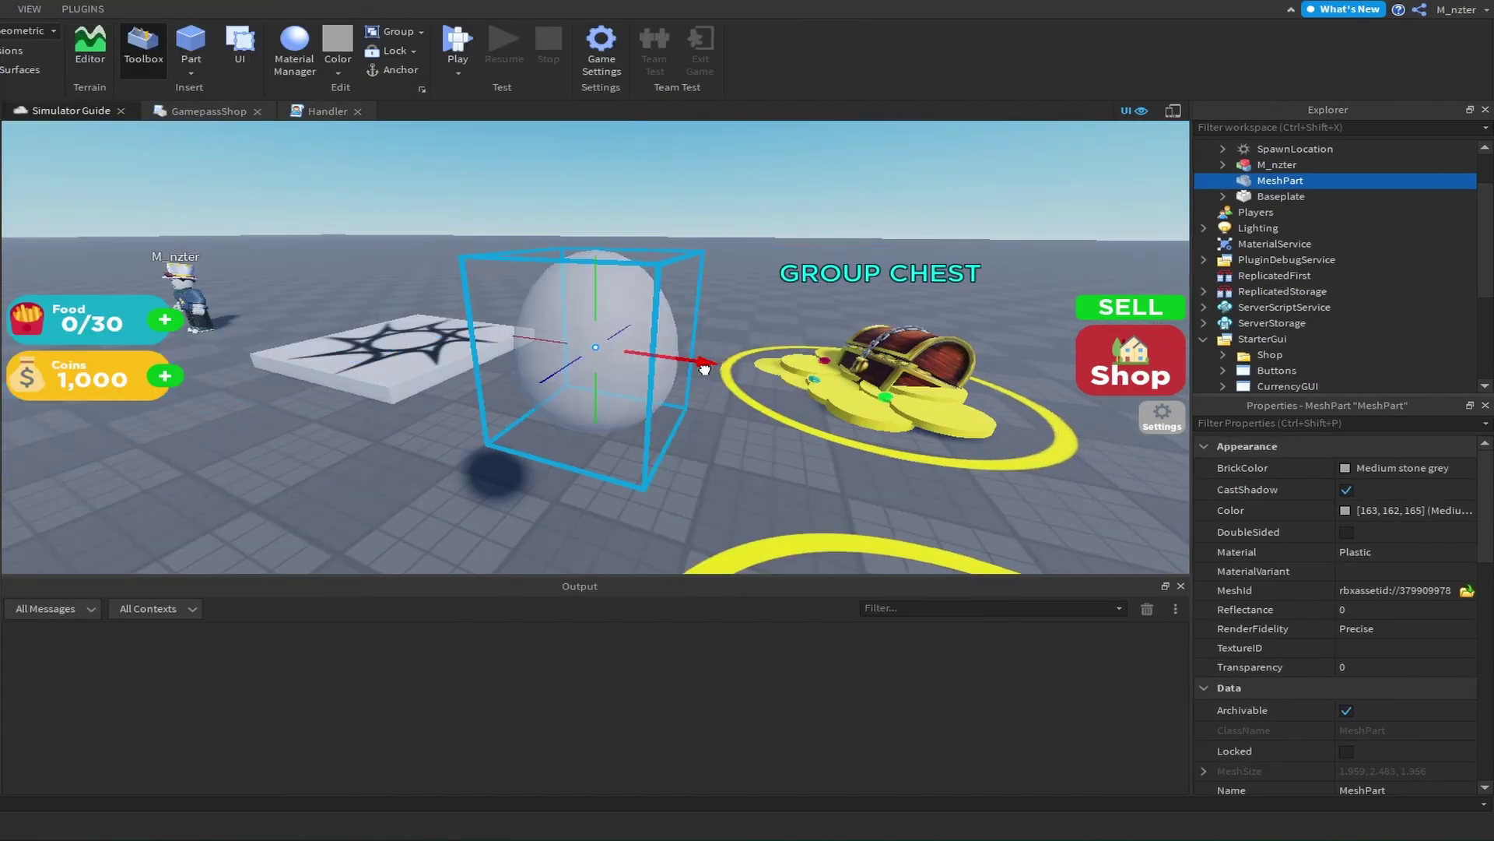
left_click_drag(709, 365, 803, 205)
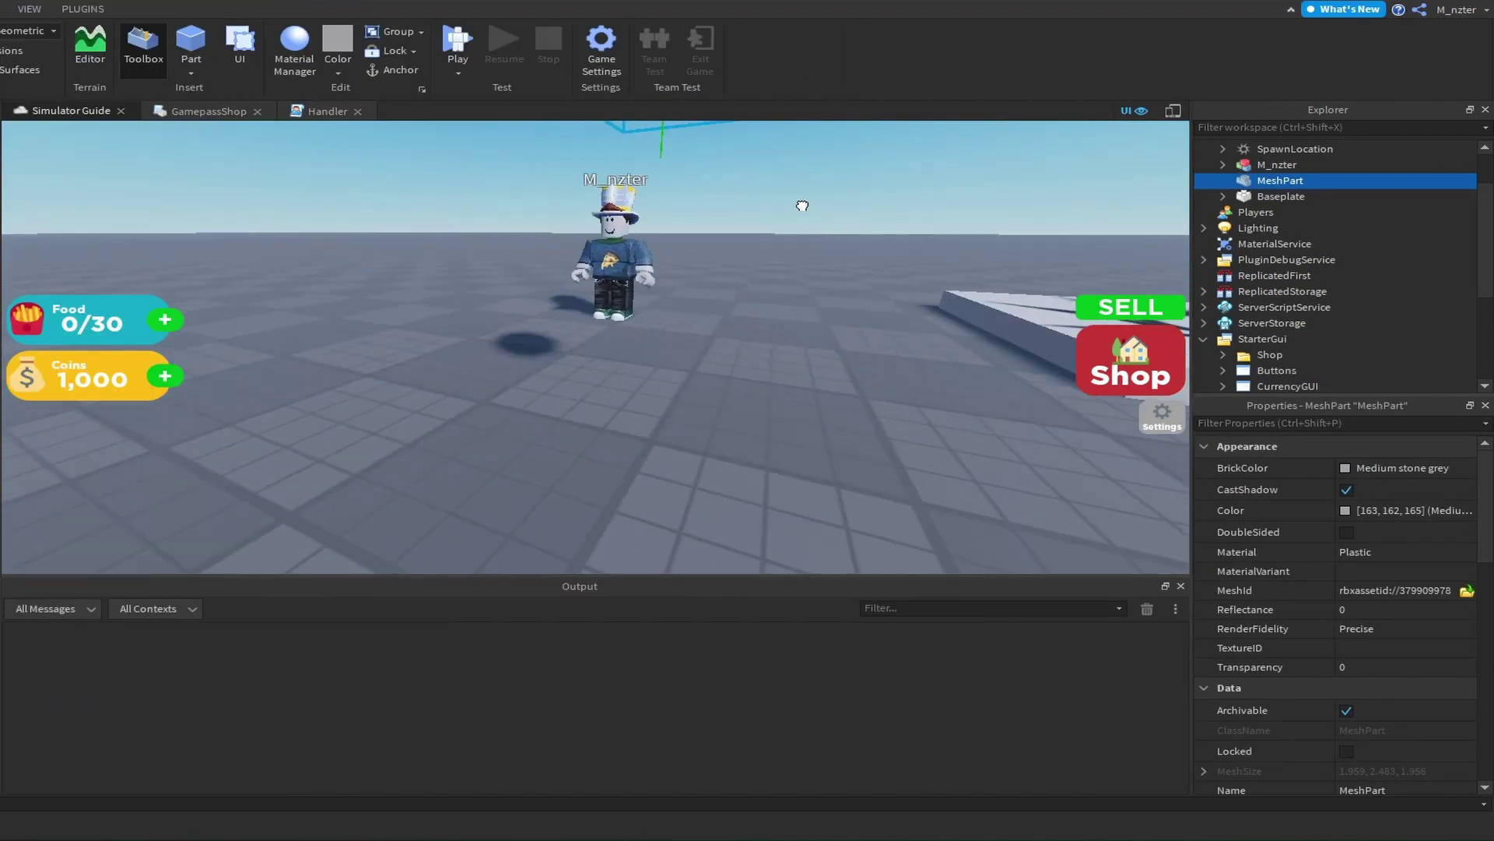
Lower the egg to the baseplate and position it beside the avatar
scroll(778, 199, "down", 4)
scroll(762, 209, "up", 2)
right_click_drag(761, 213, 717, 203)
scroll(701, 207, "up", 2)
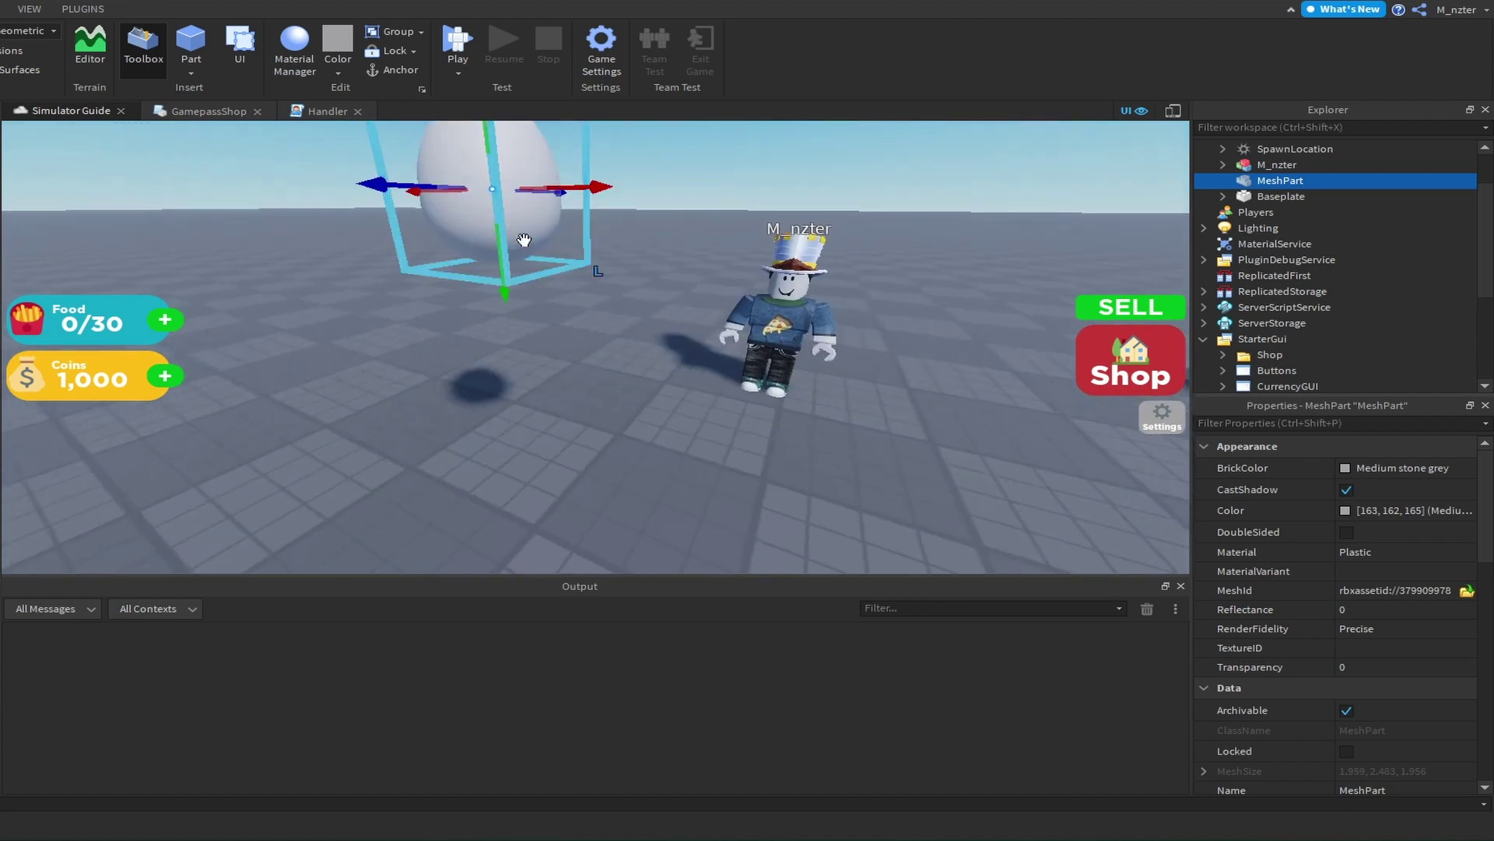
left_click_drag(524, 239, 559, 432)
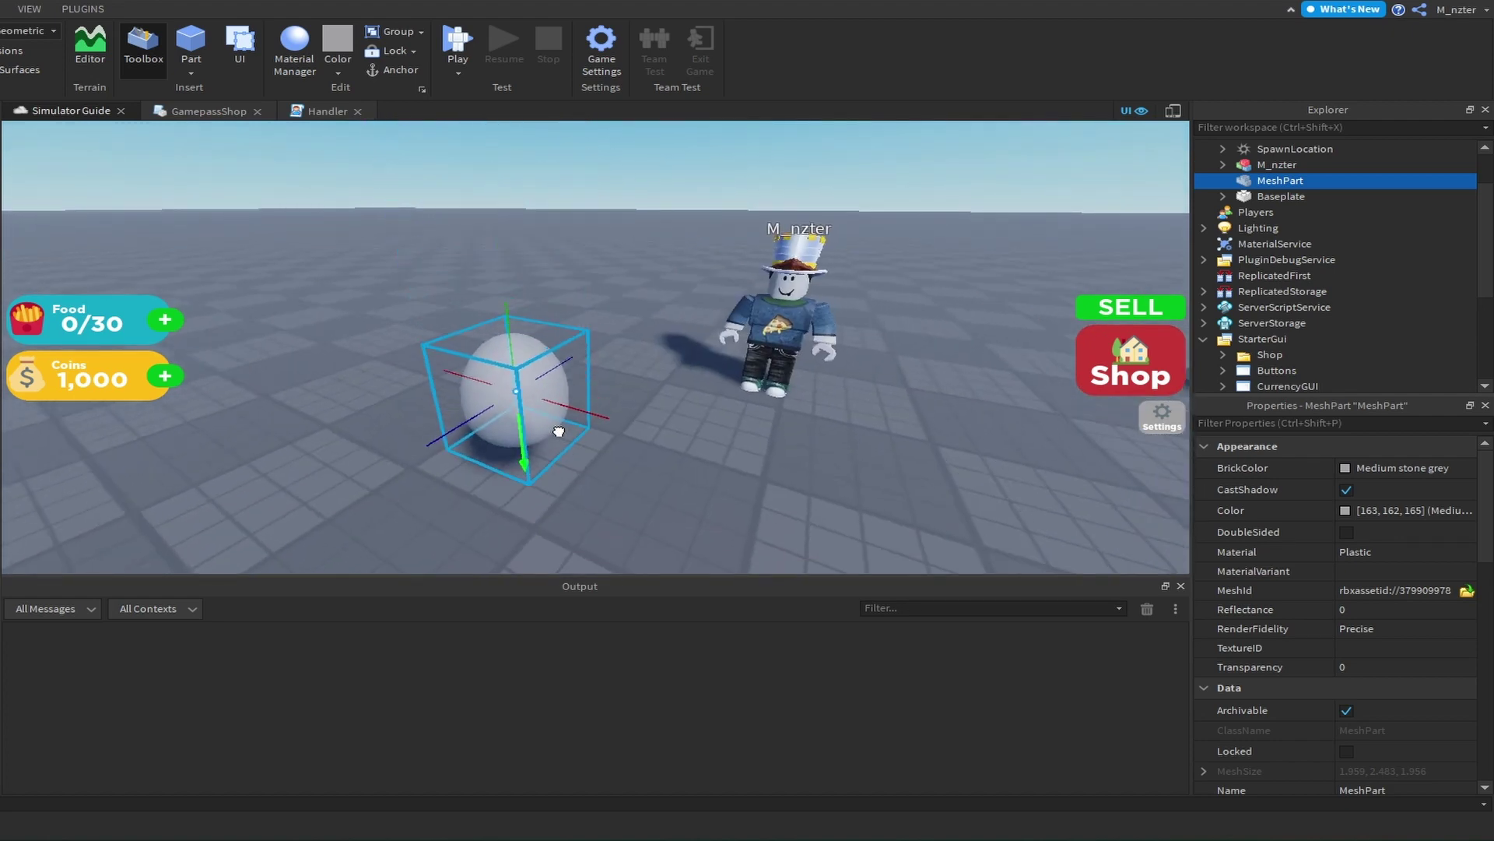
left_click_drag(724, 446, 299, 349)
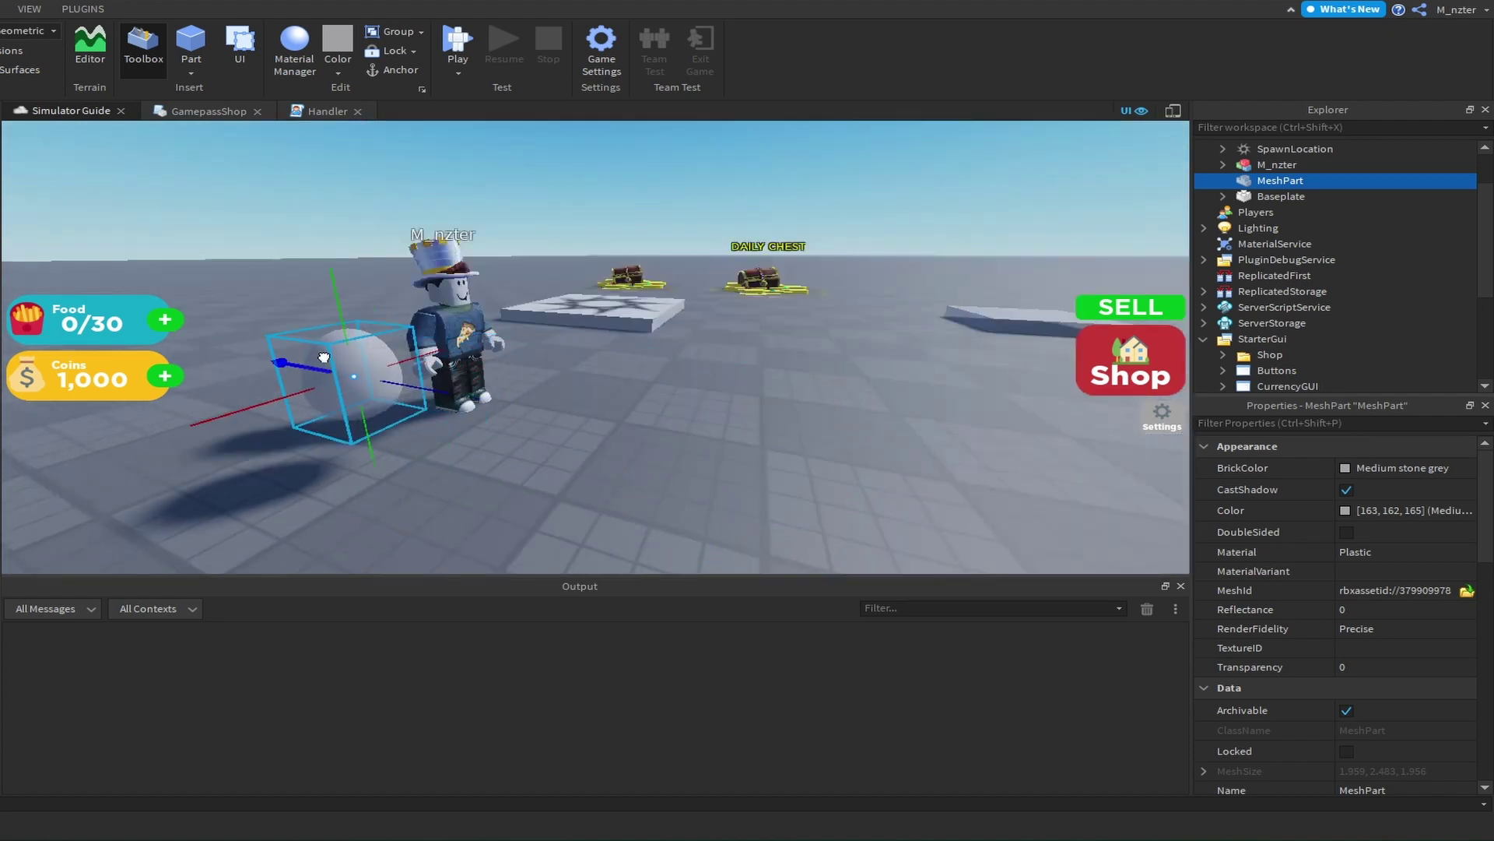
right_click_drag(299, 348, 294, 351)
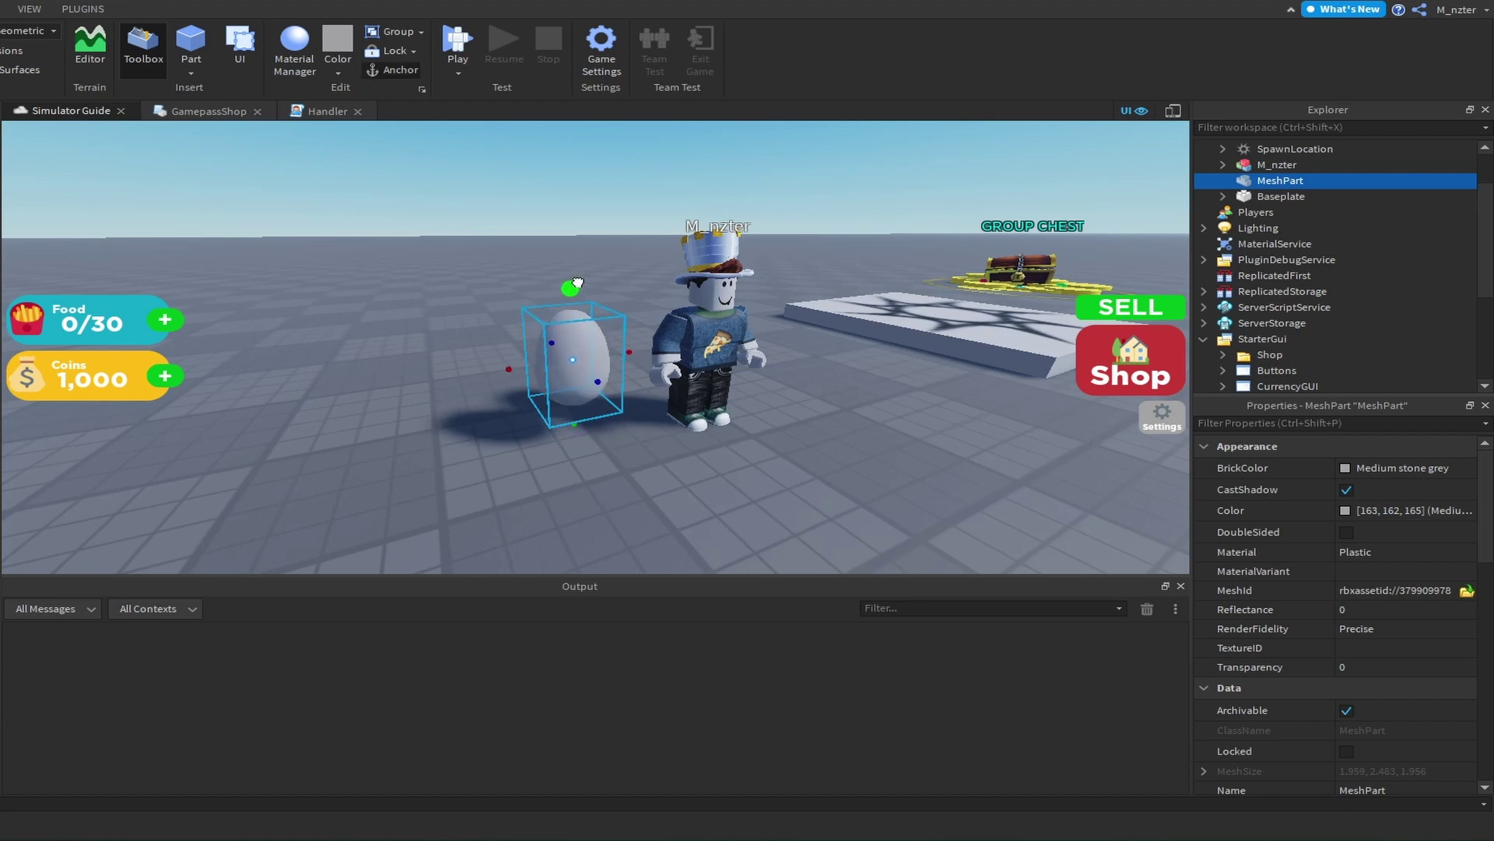
Scale the egg up on all axes until it is about as tall as the avatar
left_click_drag(577, 283, 572, 265)
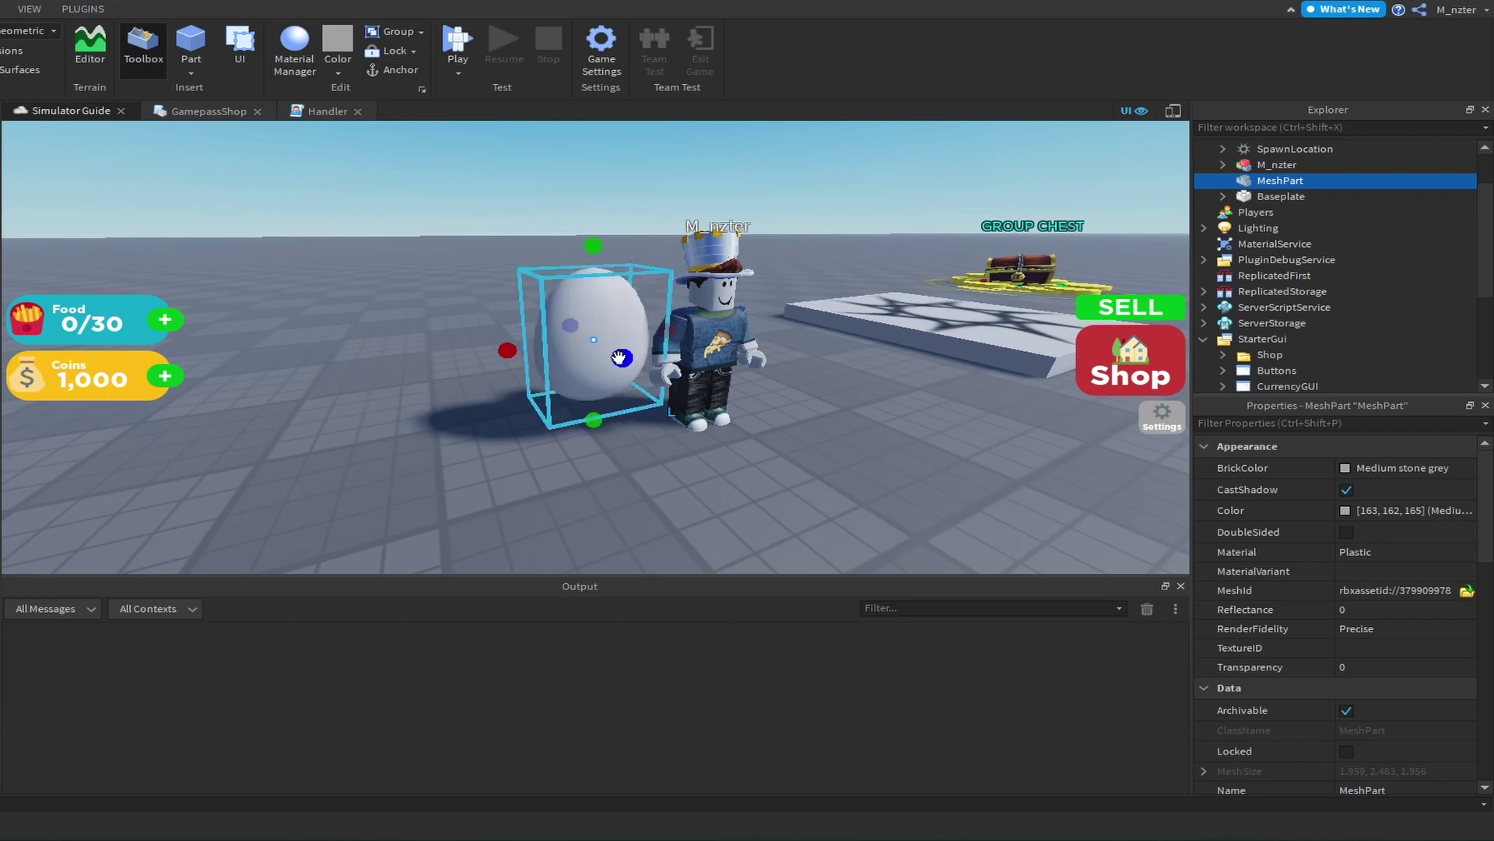
left_click_drag(658, 376, 600, 389)
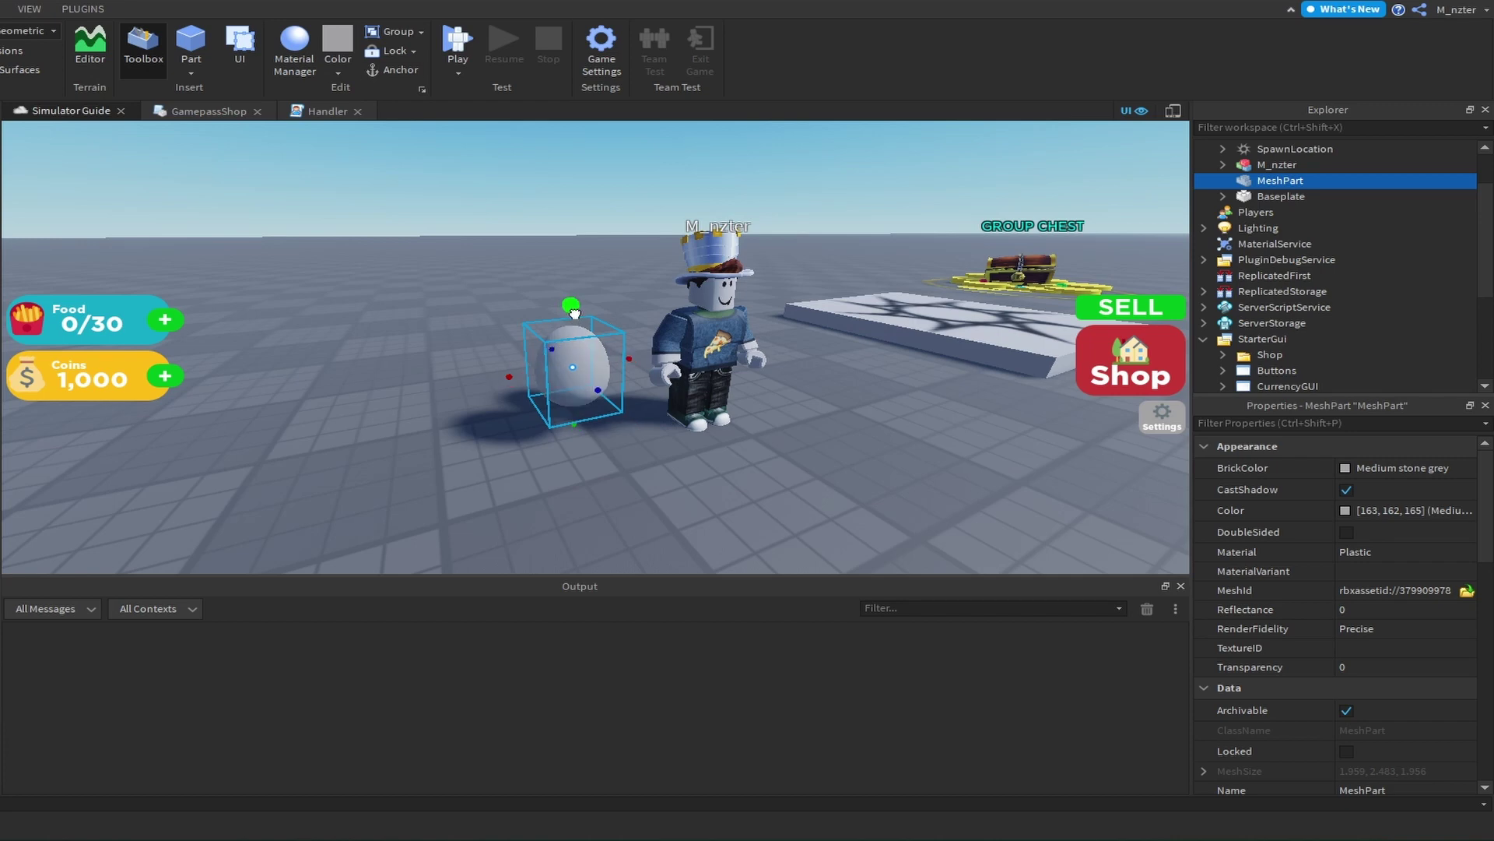
left_click_drag(574, 313, 626, 226)
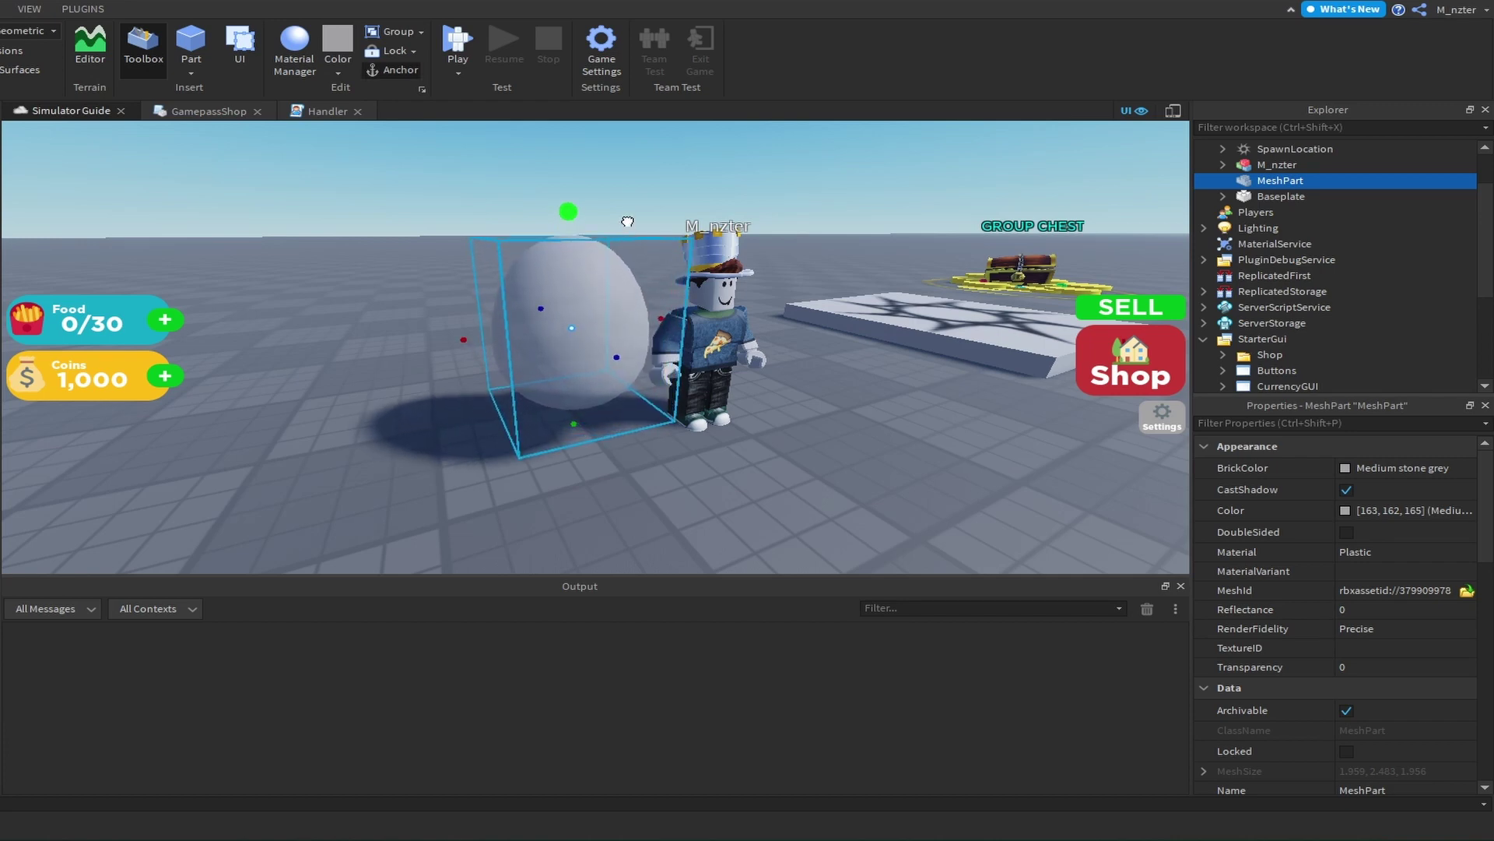
key("a")
right_click_drag(694, 232, 693, 232)
key("d")
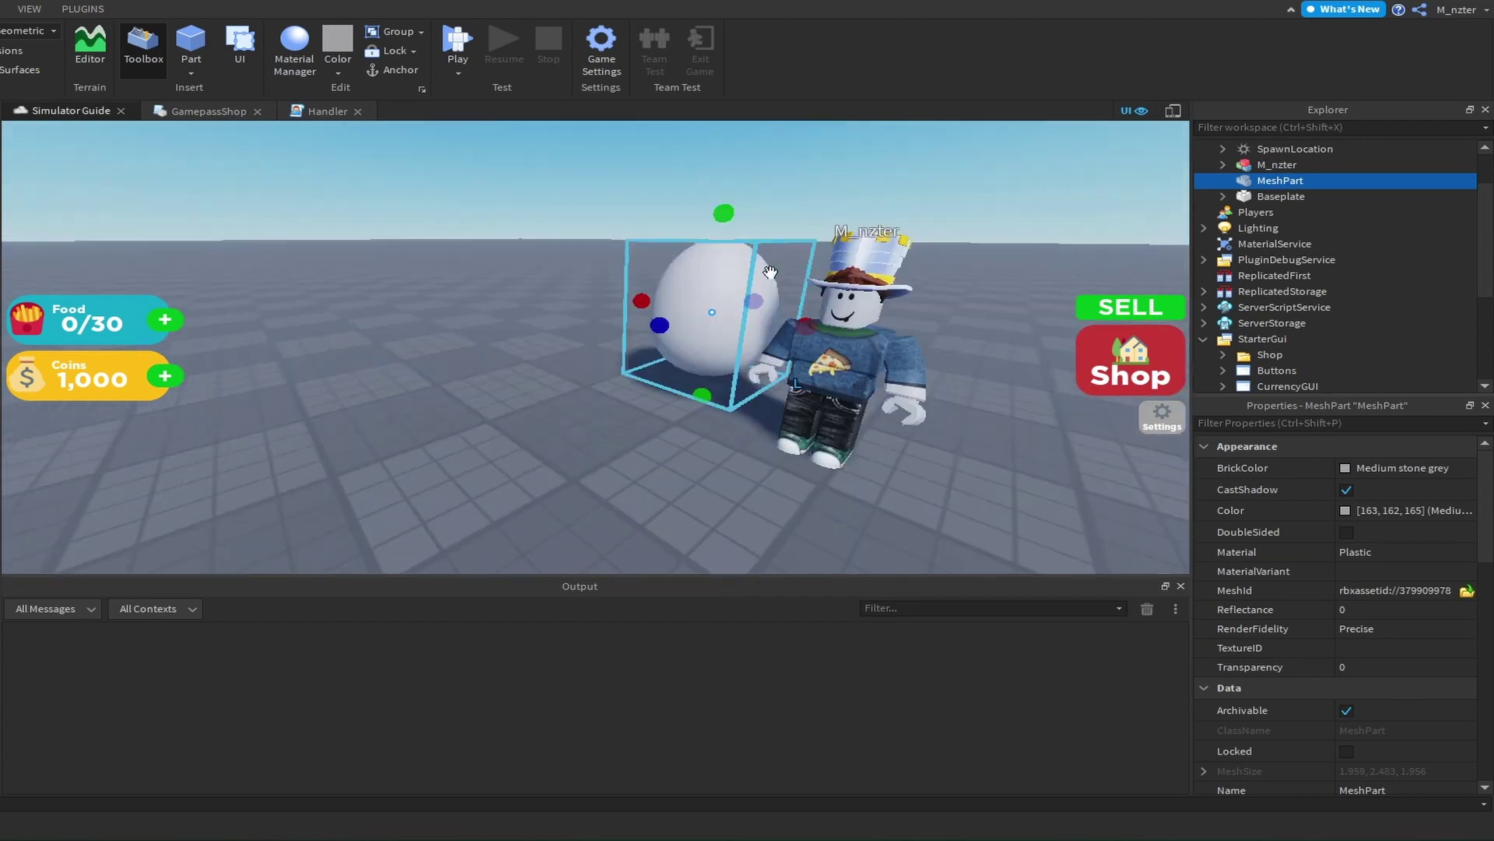
Move the enlarged egg sideways along the baseplate, away from the avatar
key("ctrl+2")
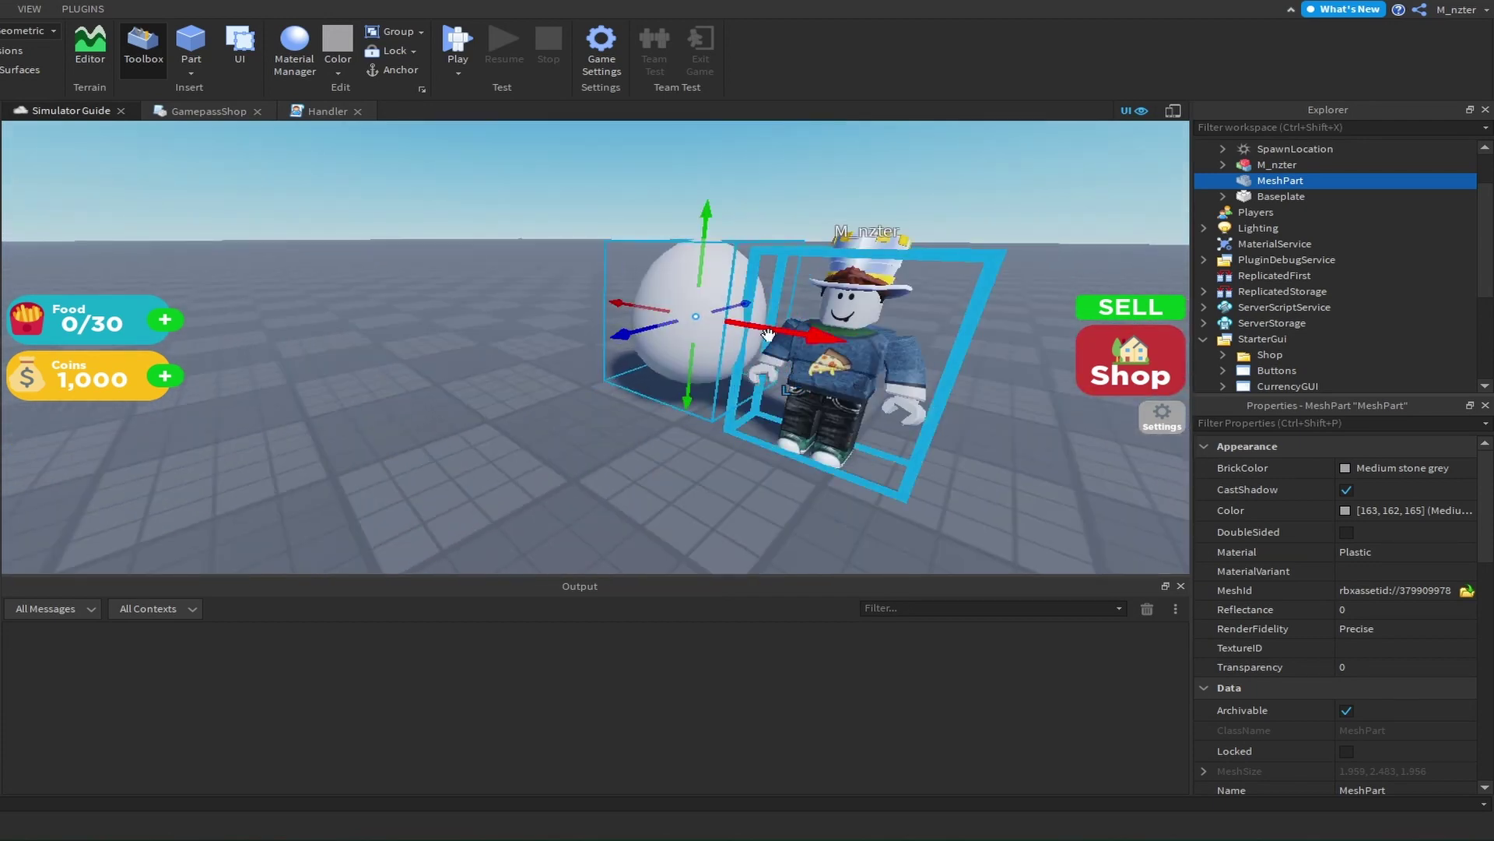
right_click_drag(754, 332, 756, 333)
key("a")
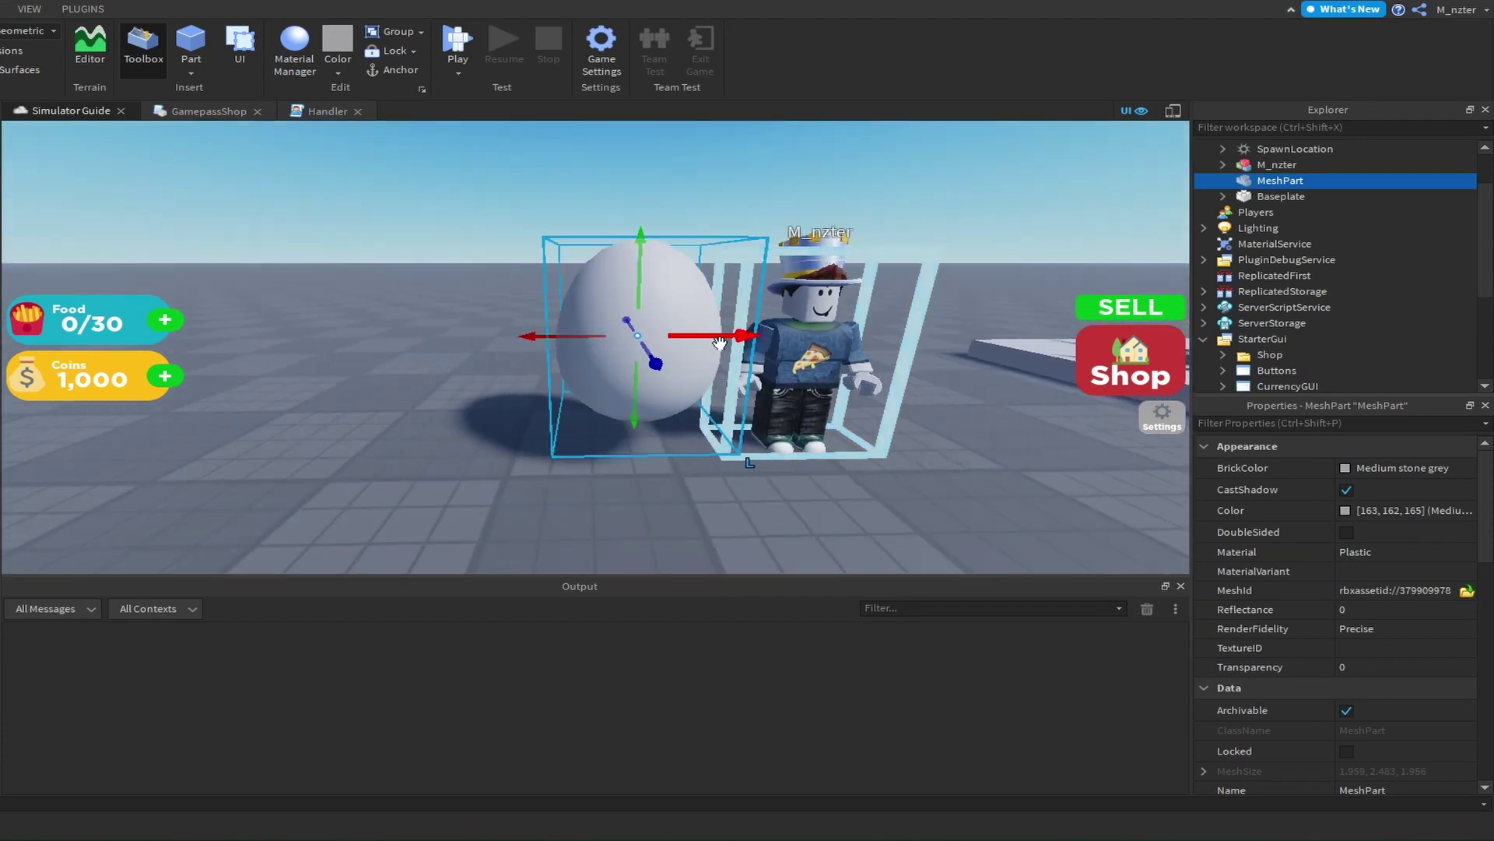
left_click_drag(719, 342, 434, 340)
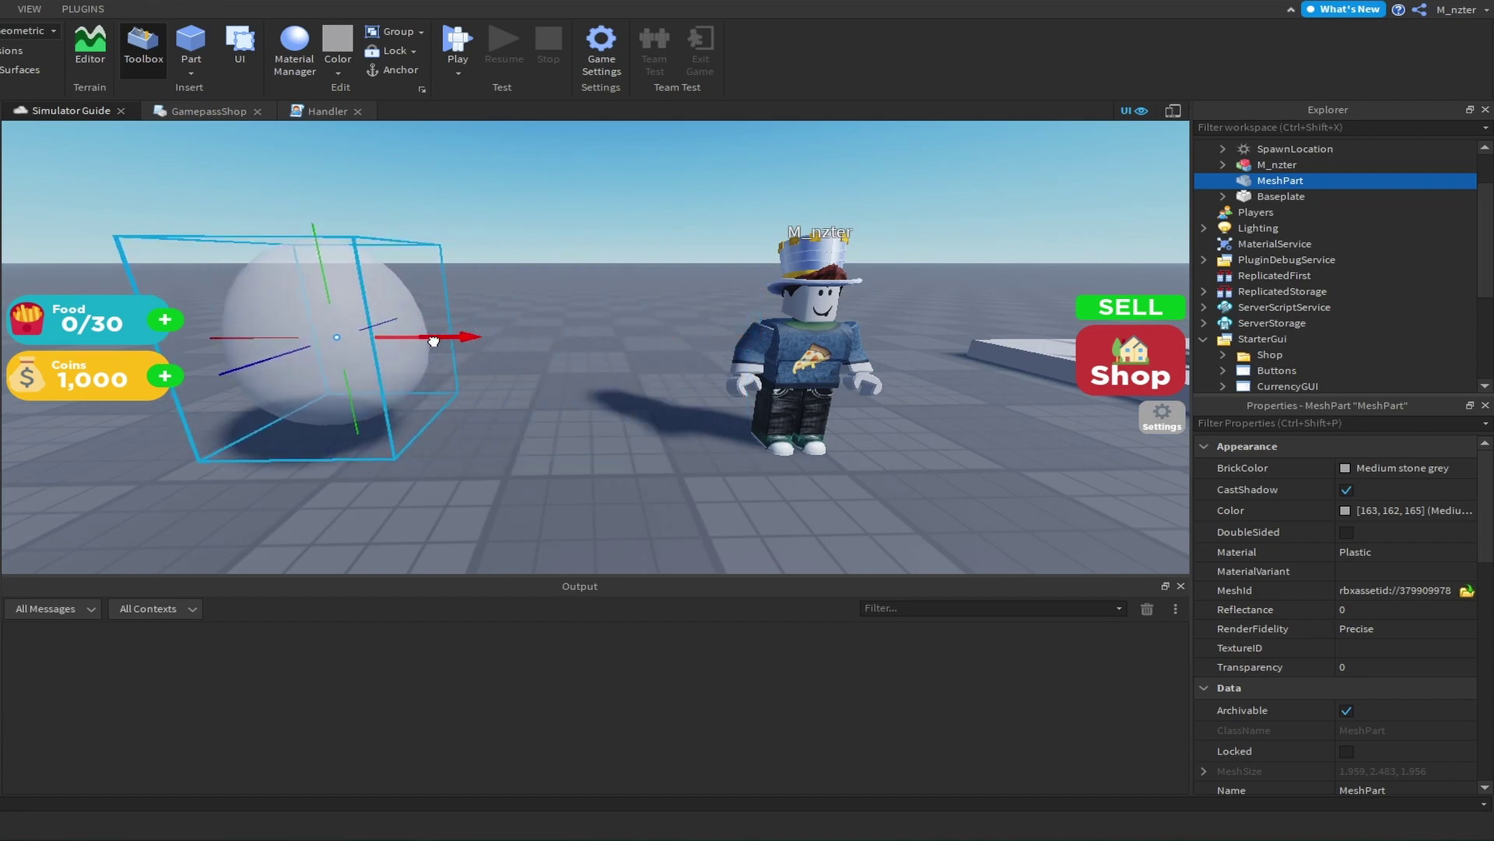
right_click_drag(489, 285, 488, 285)
key("s")
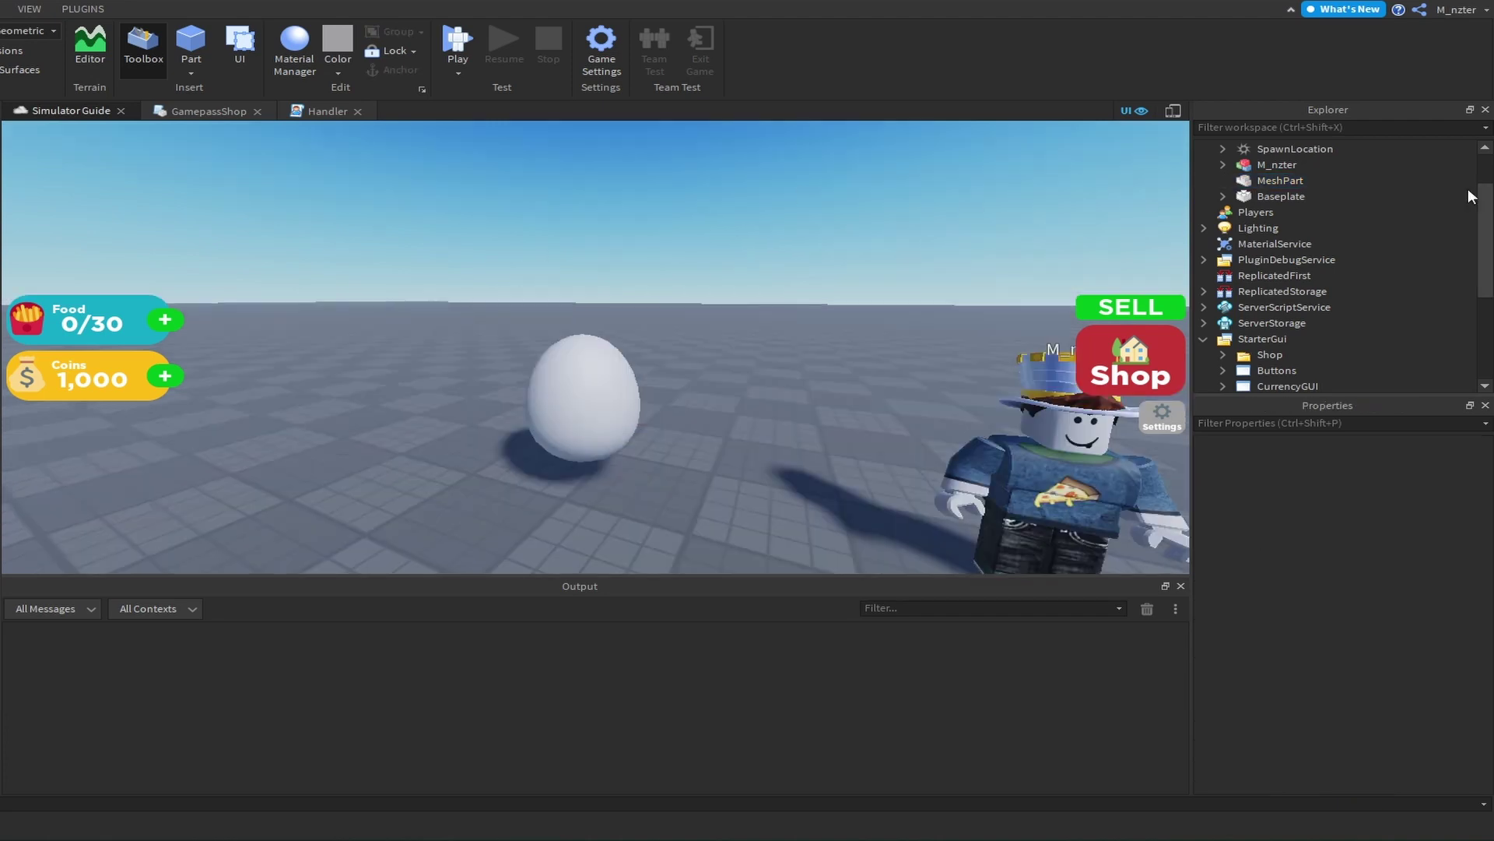
Rename the egg's MeshPart in the Workspace as Basic_Egg
scroll(1471, 194, "up", 2)
left_click(1293, 242)
left_click(1295, 242)
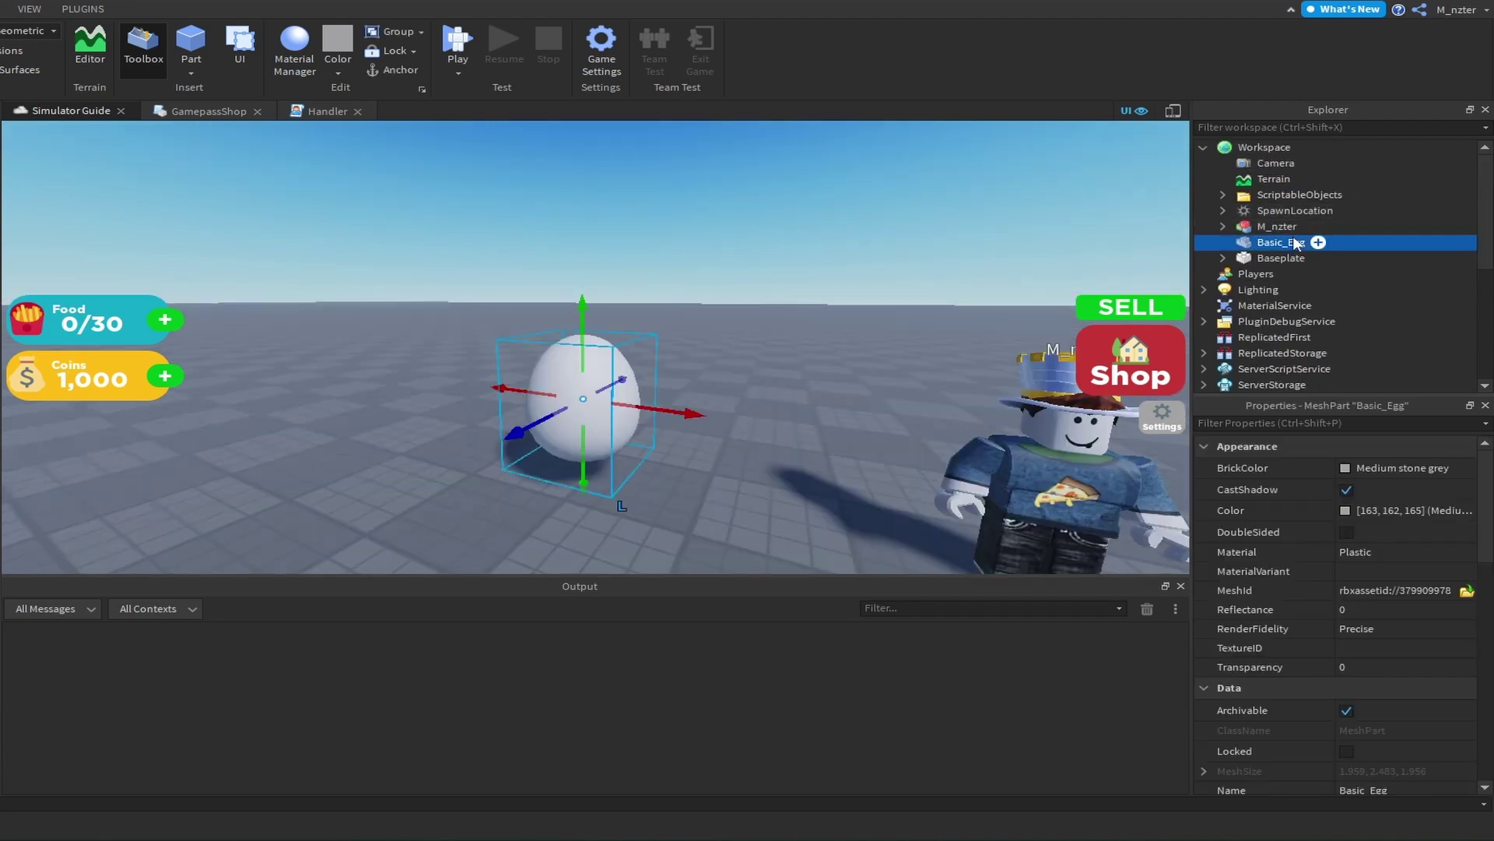
Add a folder named Eggs to the Workspace and put Basic_Egg inside it
left_click(1304, 148)
left_click(1251, 249)
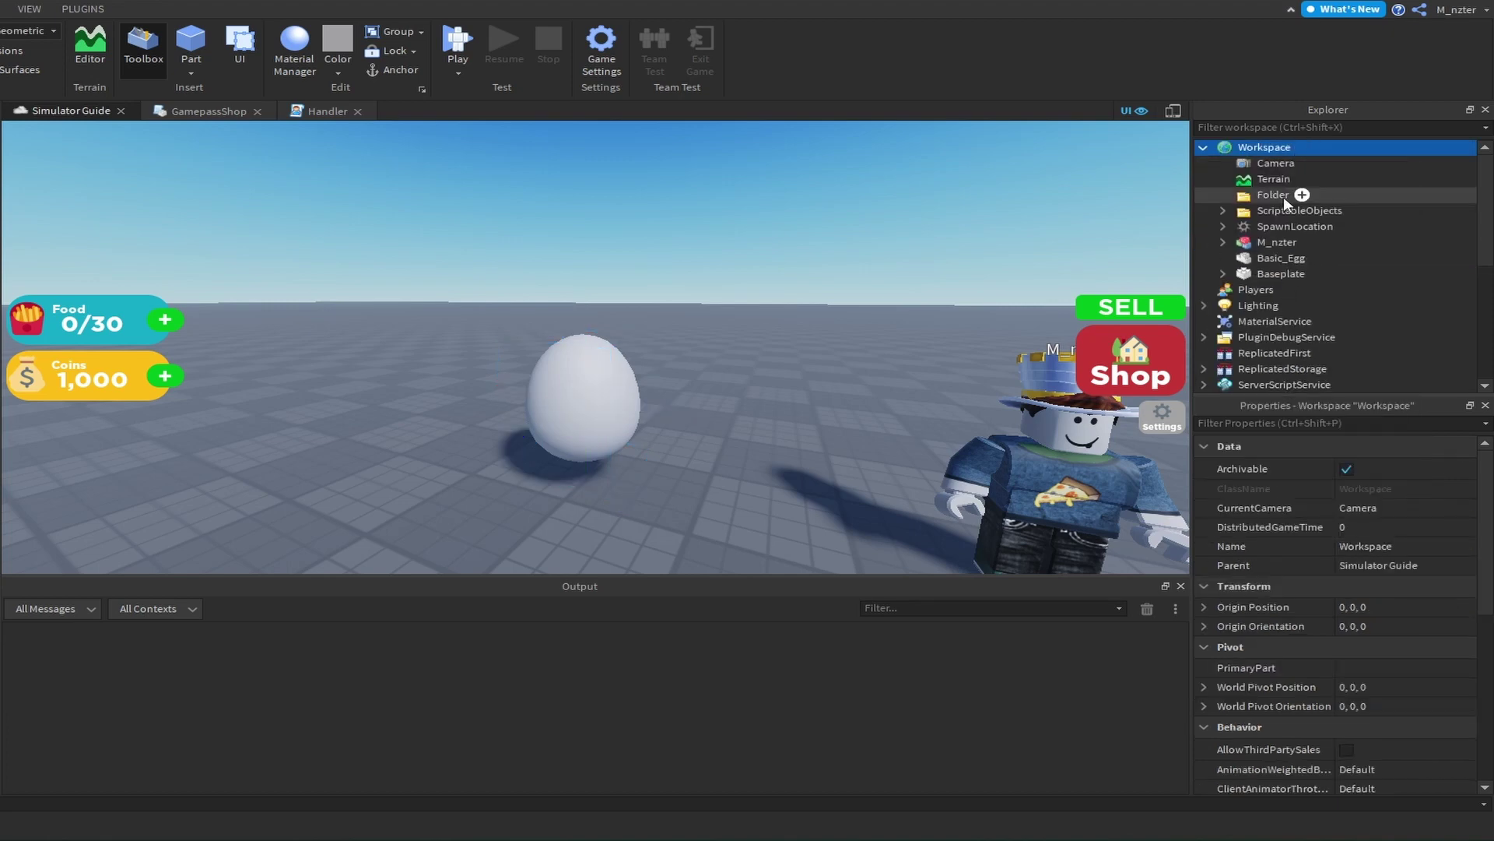
left_click(1292, 257)
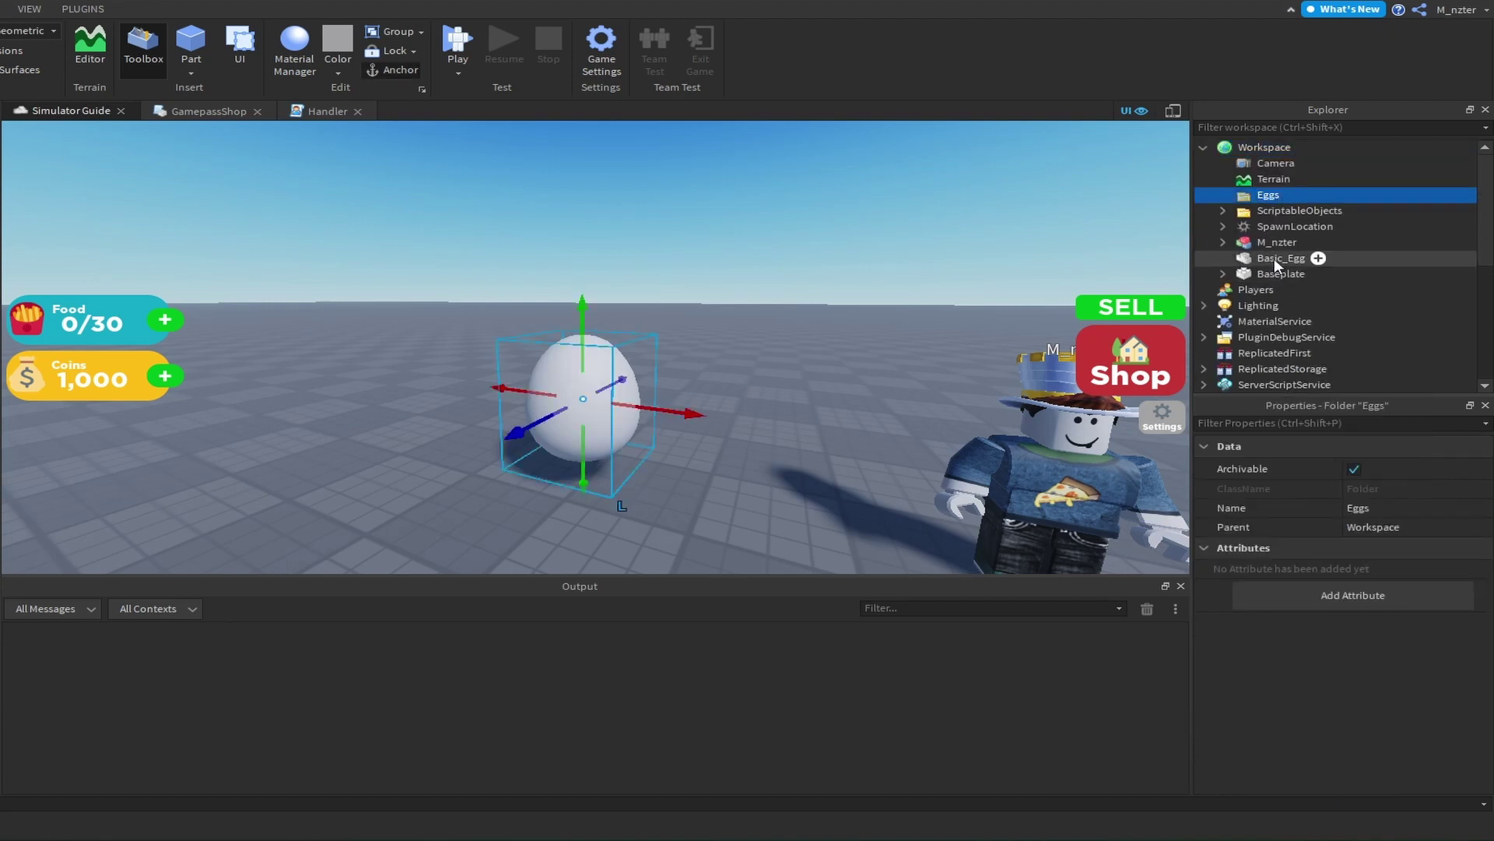
Duplicate Basic_Egg, move the copy beside the original and name it Rare_Egg
key("ctrl+d")
key("f")
left_click_drag(631, 380, 861, 383)
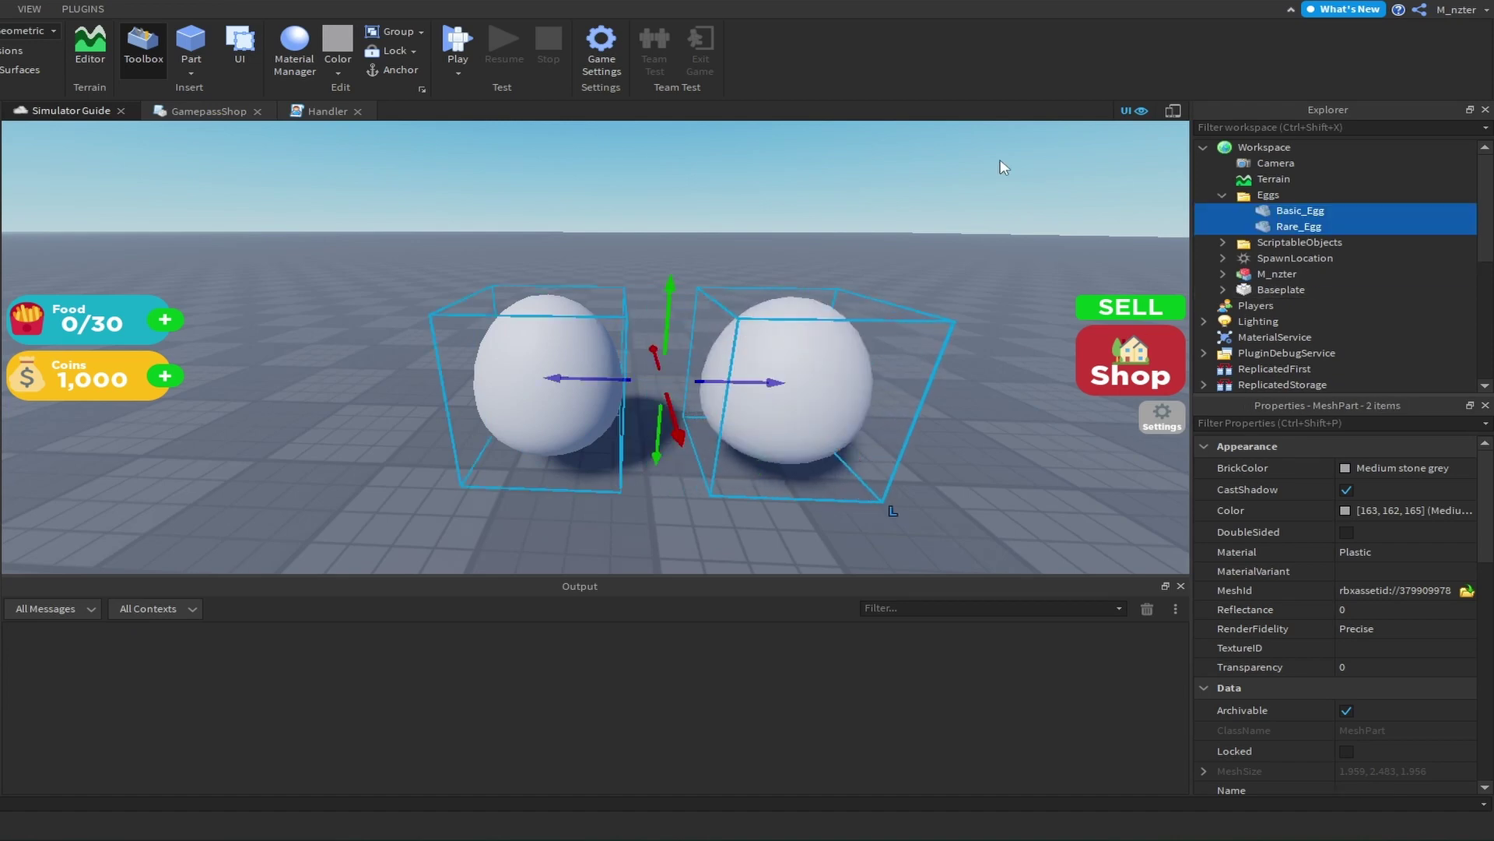
left_click(1004, 167)
right_click_drag(1004, 167, 1004, 167)
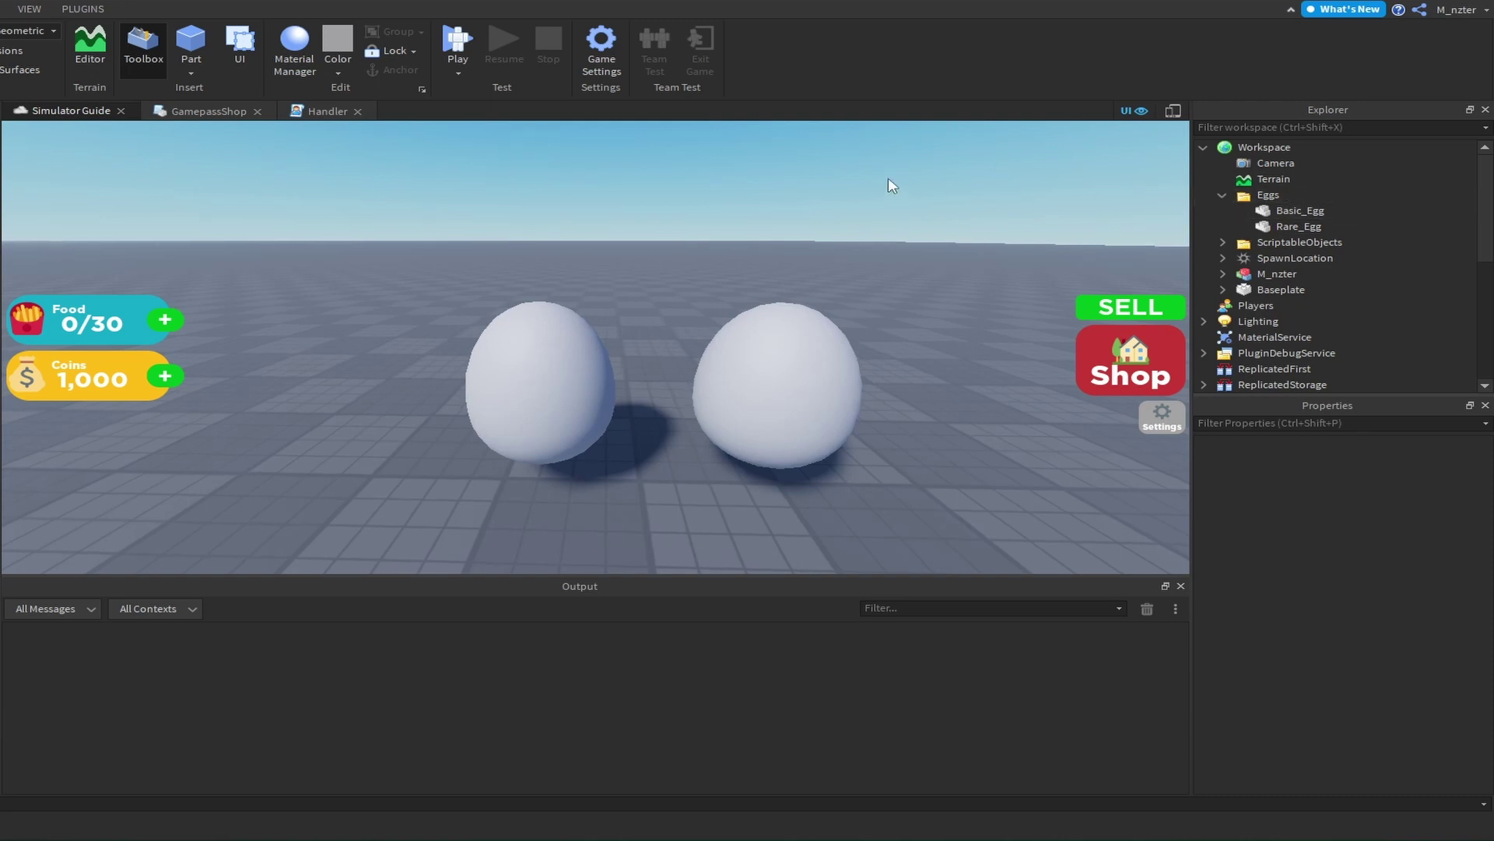
scroll(889, 178, "up", 2)
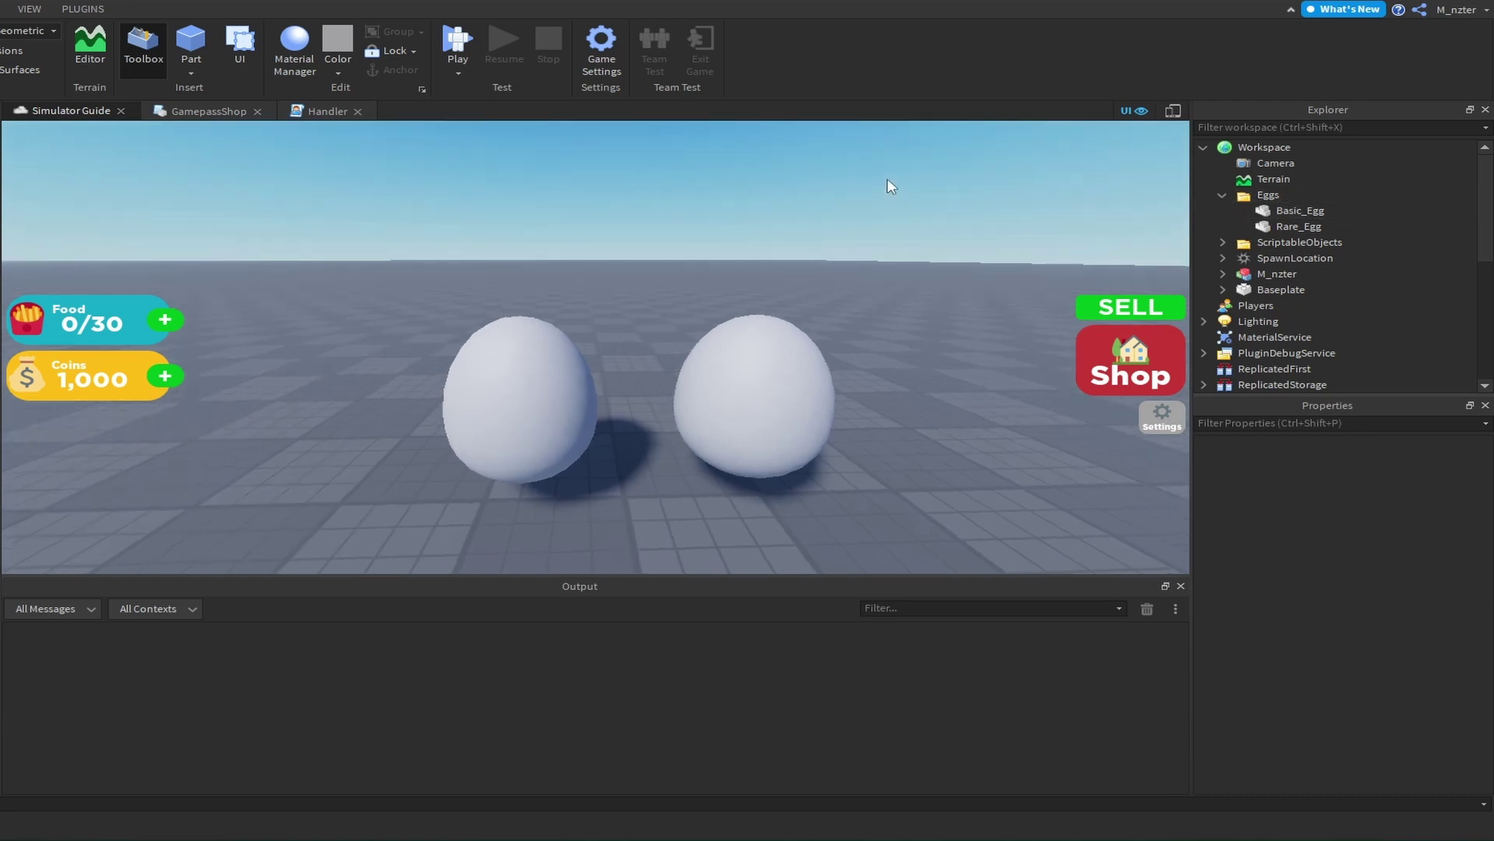
Add an Attachment inside Basic_Egg and another inside Rare_Egg
left_click(1286, 215)
left_click(1267, 226)
left_click(1268, 208)
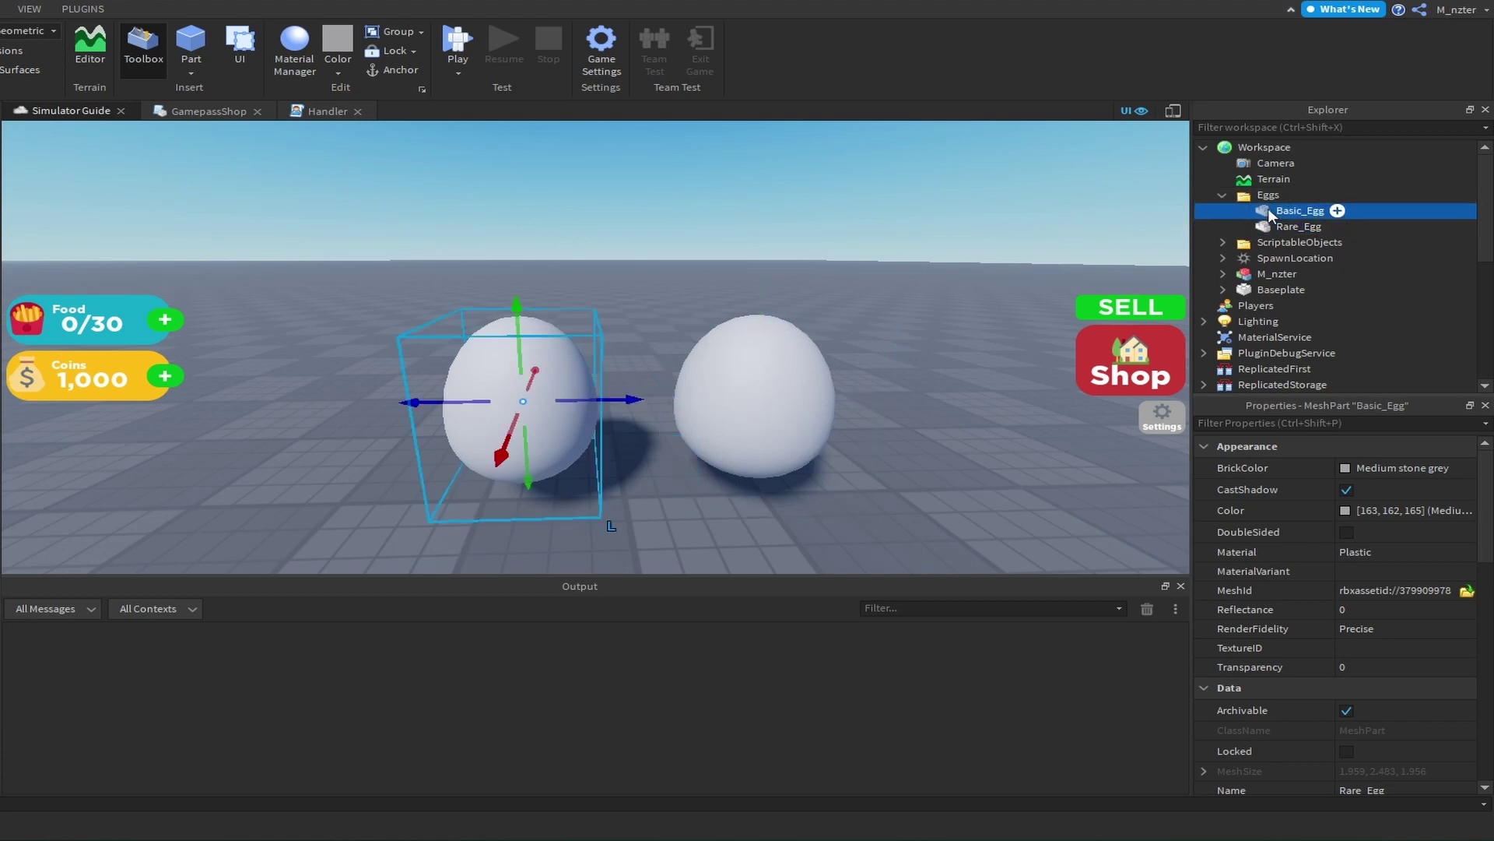
left_click(1337, 211)
type("att")
left_click(1290, 264)
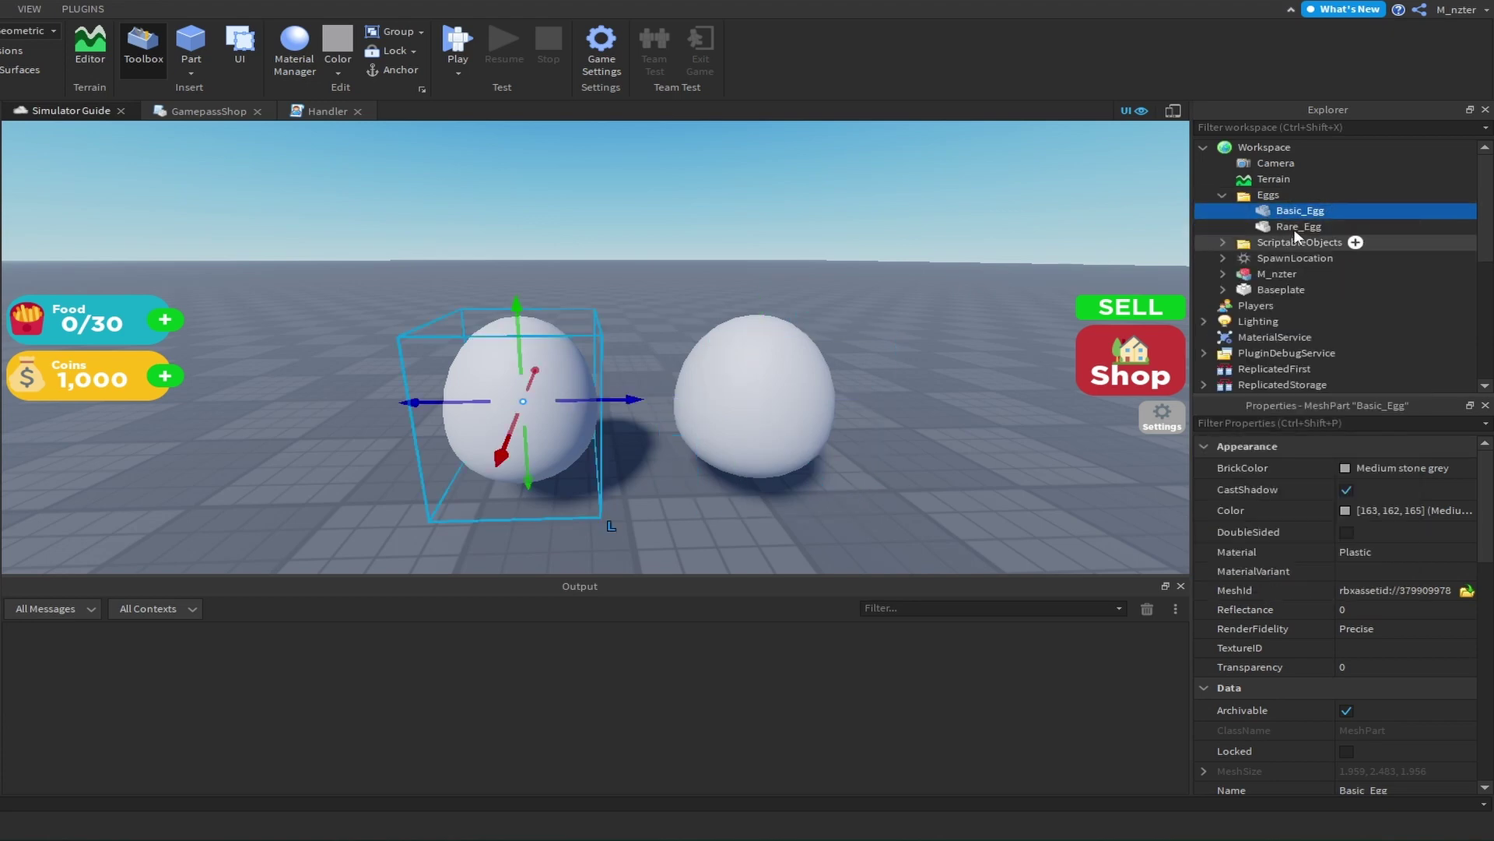
left_click_drag(1323, 226, 1317, 241)
left_click(1243, 242)
left_click(1242, 210)
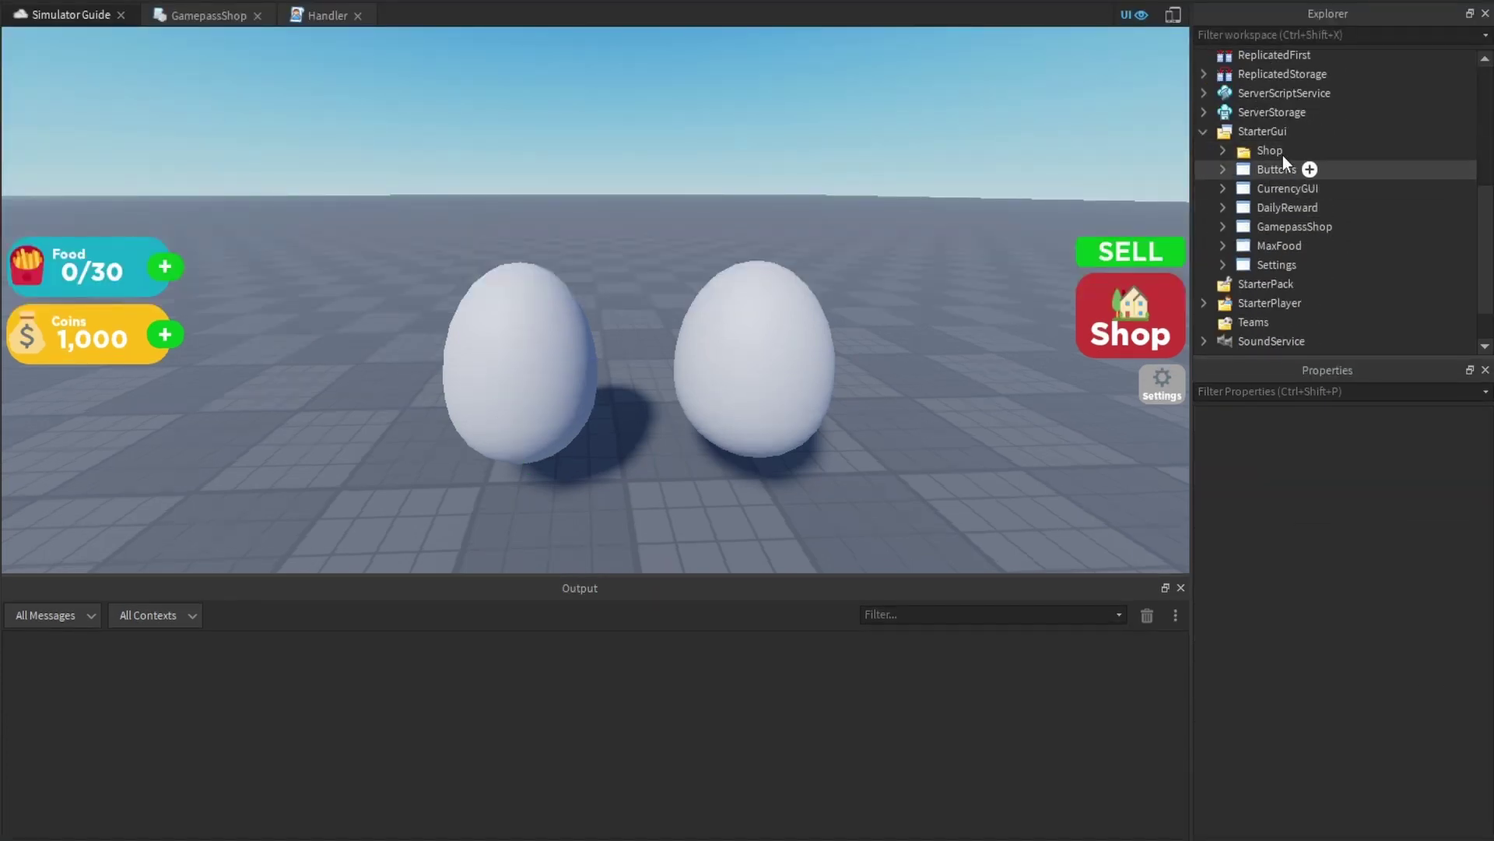
Add a folder to StarterGui and name it Eggs
left_click(1301, 131)
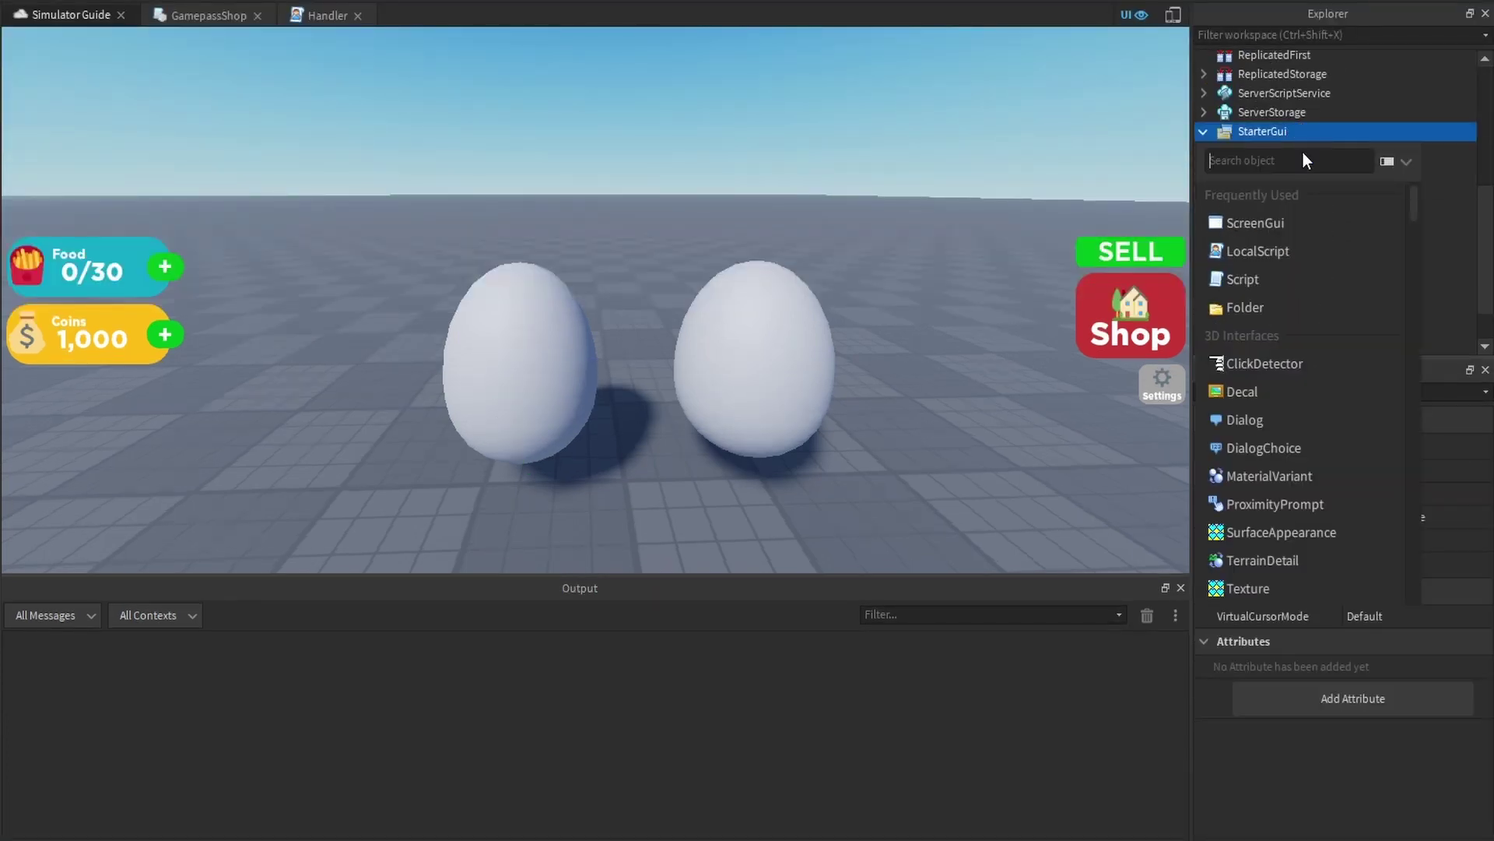
left_click(1291, 307)
double_click(1266, 151)
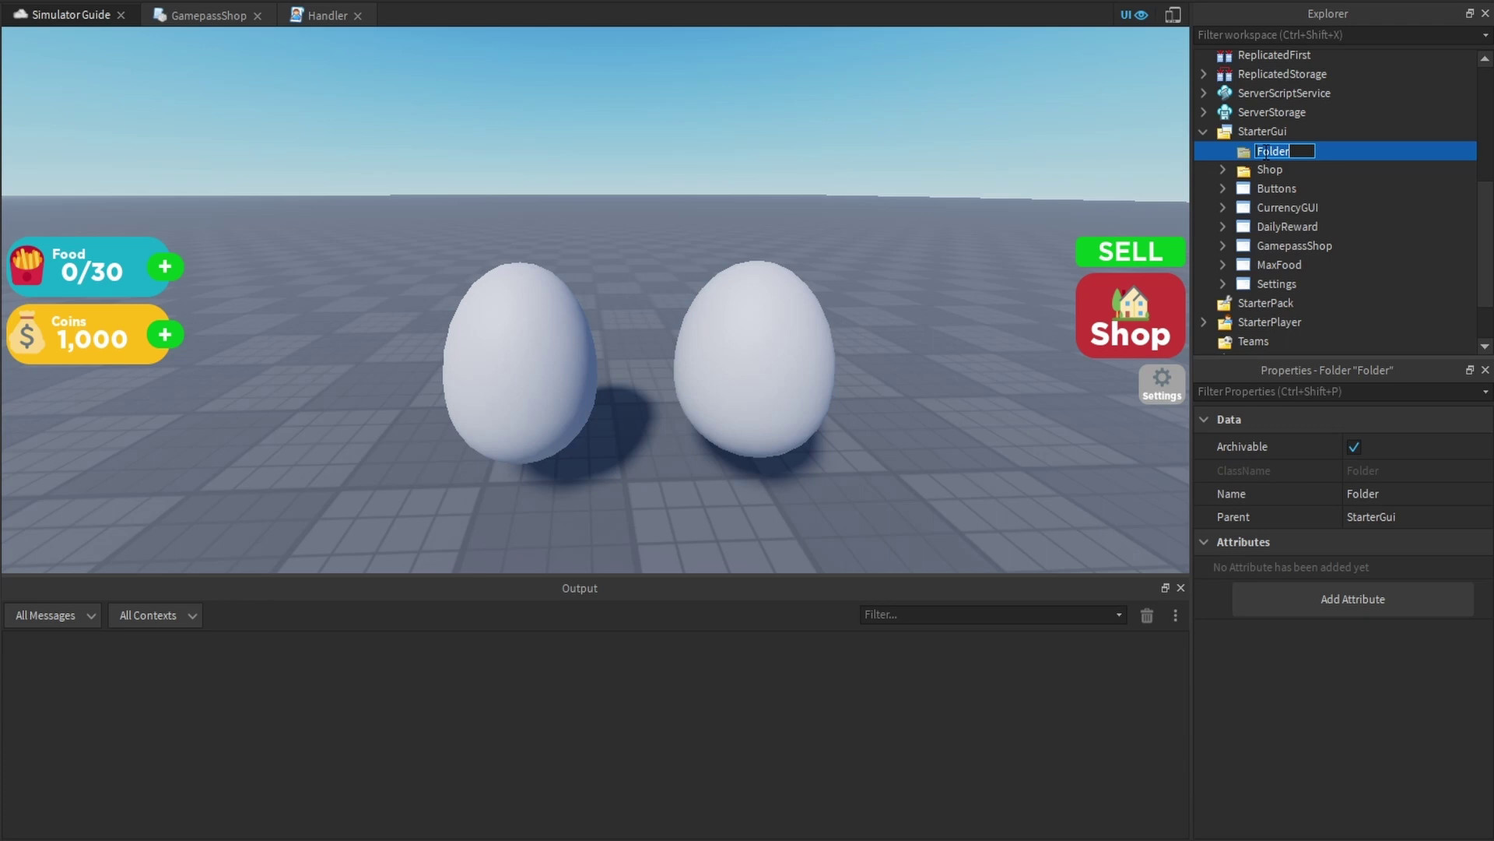
key("Return")
Insert a BillboardGui into the Eggs folder in StarterGui
left_click(1292, 151)
type("bi")
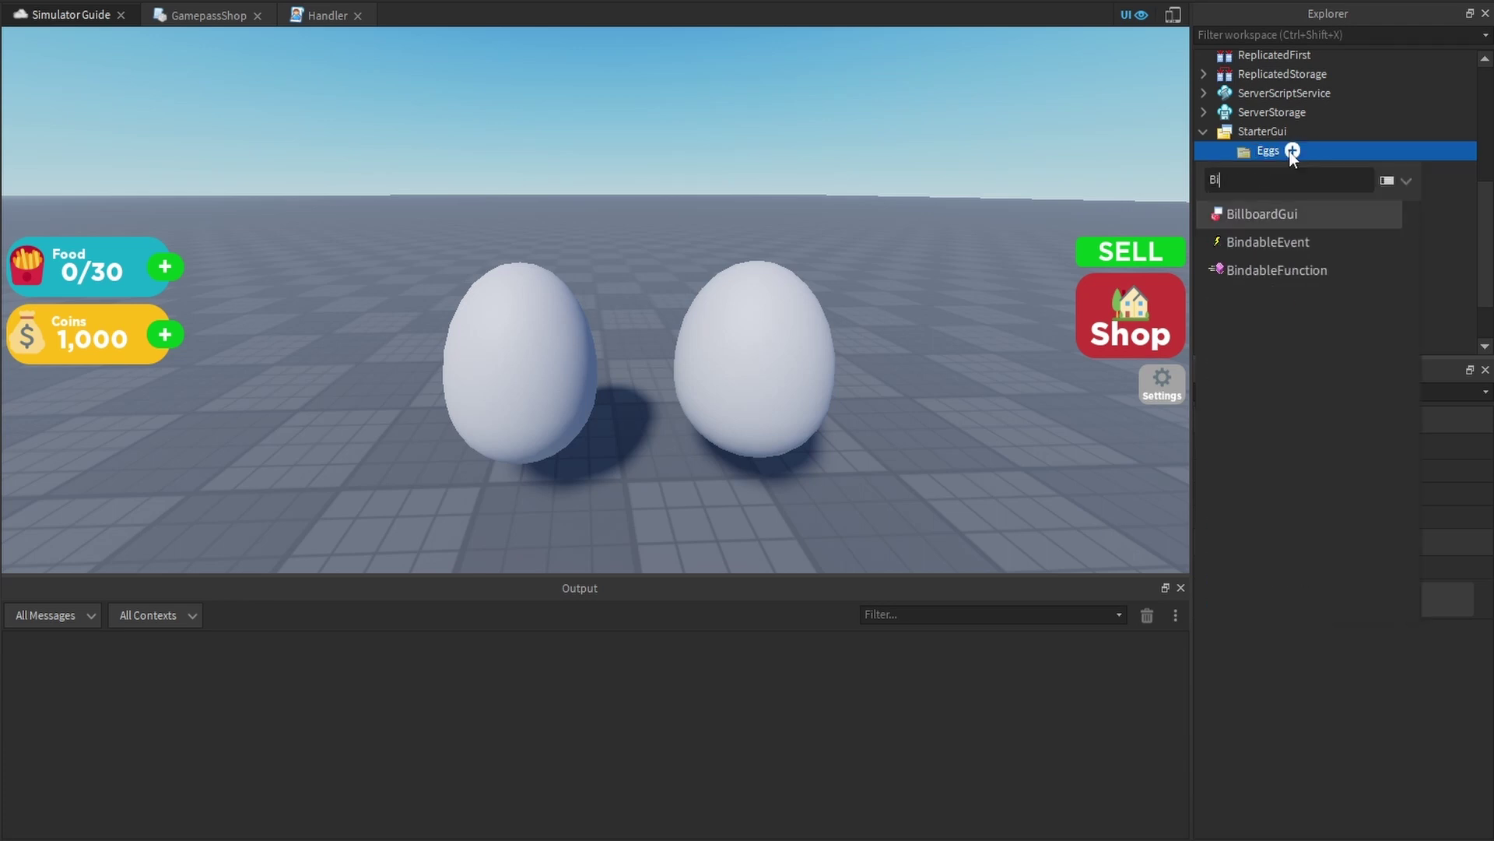
key("Return")
left_click(1010, 115)
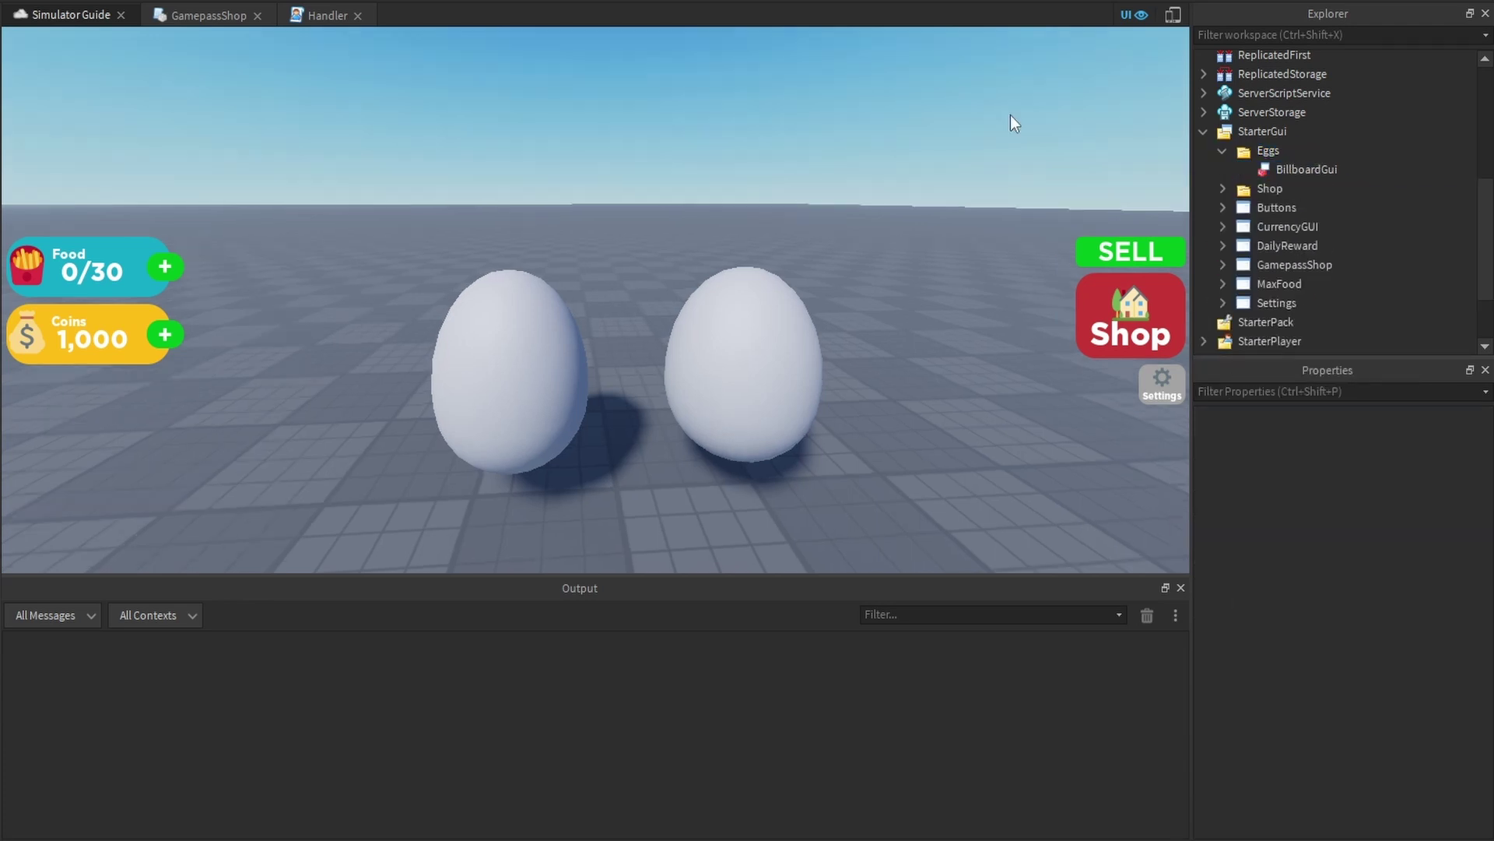
Set the BillboardGui's Adornee to the Attachment inside Basic_Egg
left_click(1274, 165)
scroll(1274, 160, "up", 5)
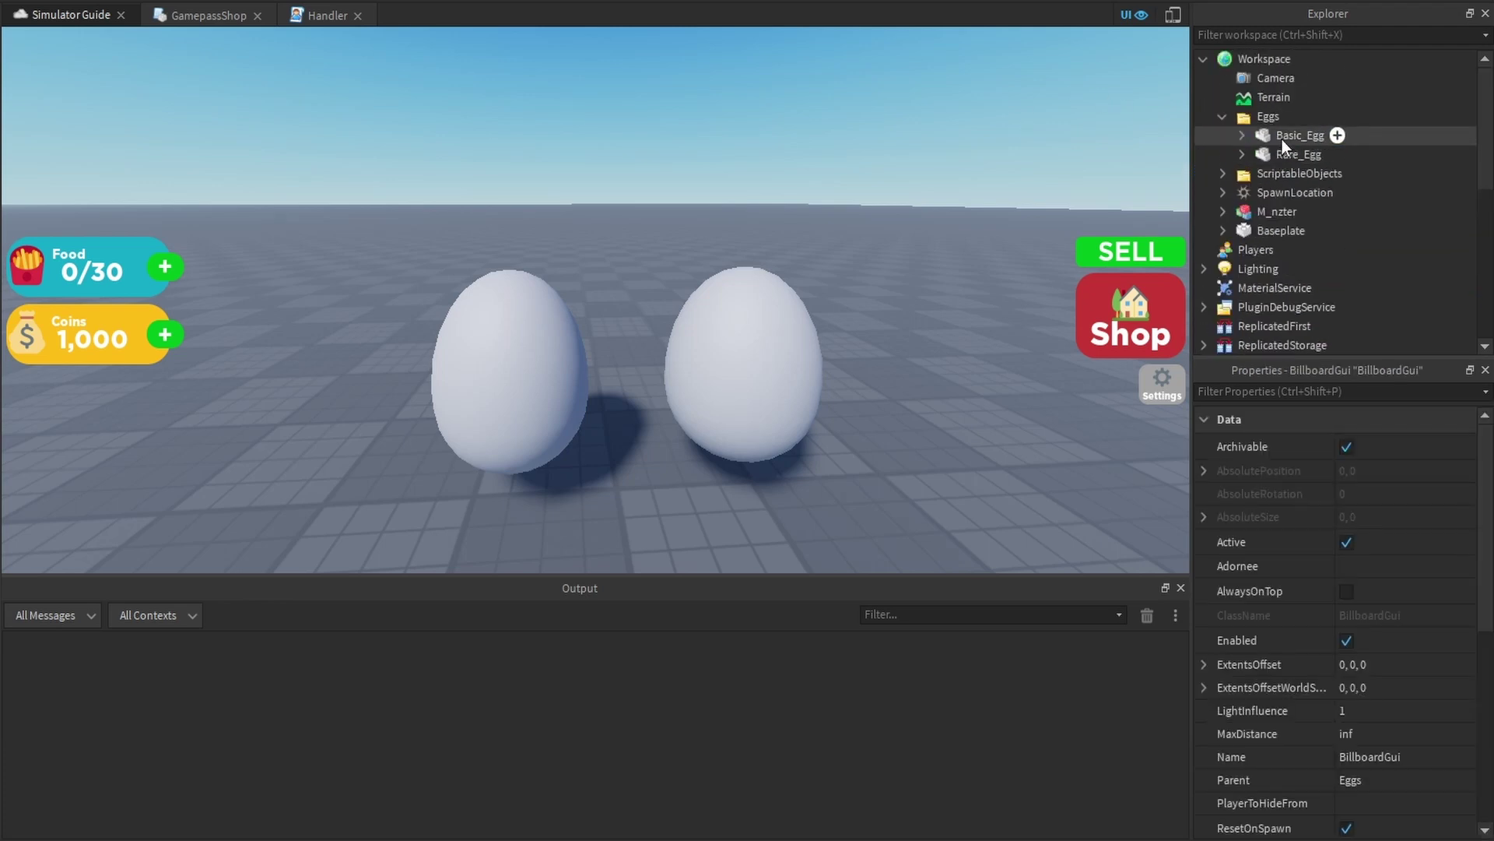
scroll(1284, 152, "down", 5)
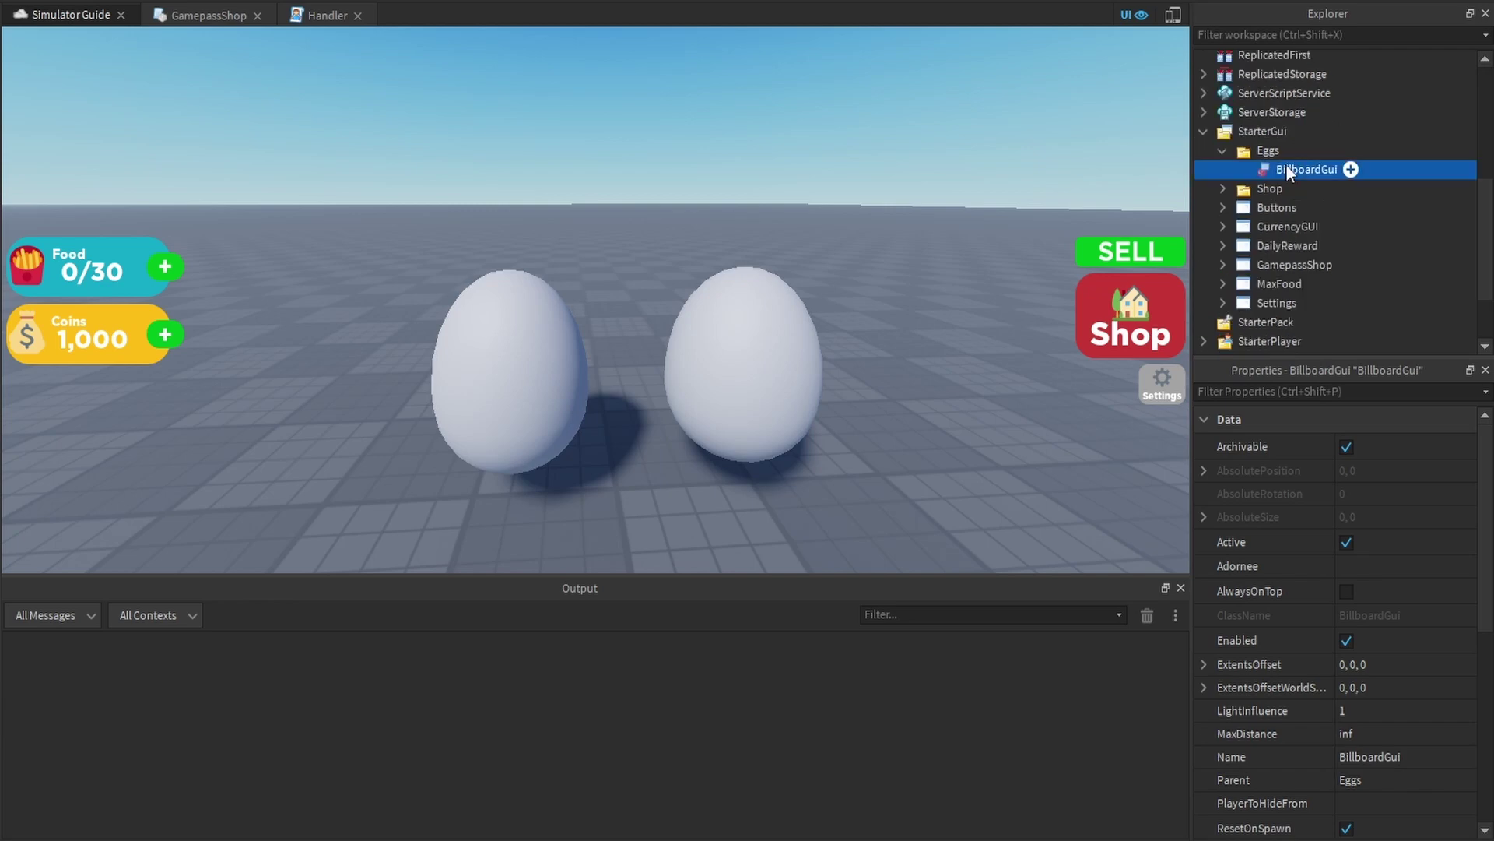
scroll(1280, 179, "up", 1)
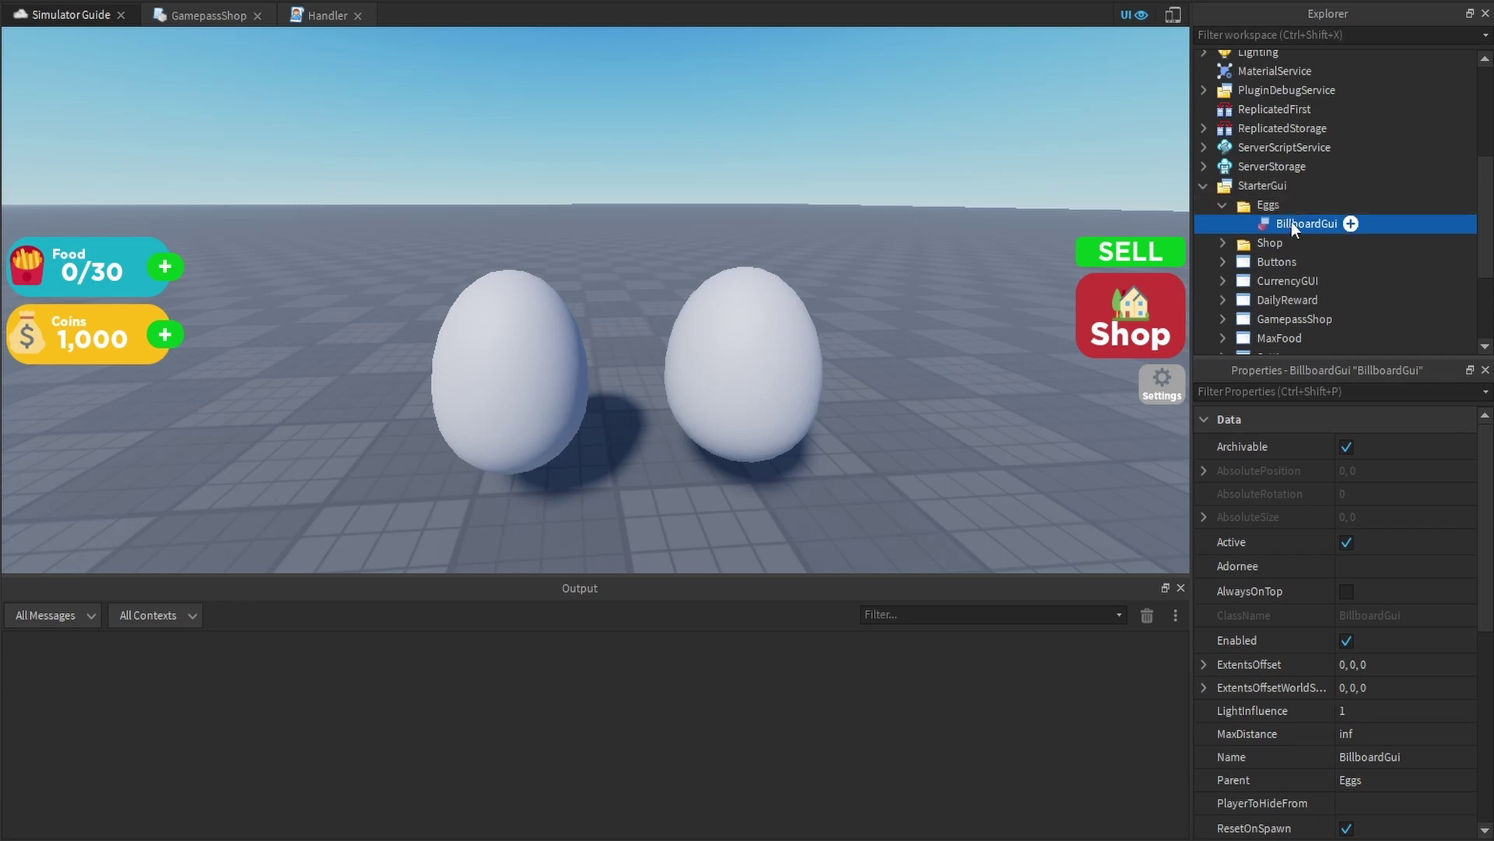
scroll(1280, 214, "up", 2)
scroll(1277, 221, "down", 2)
left_click(1343, 571)
scroll(1323, 280, "up", 4)
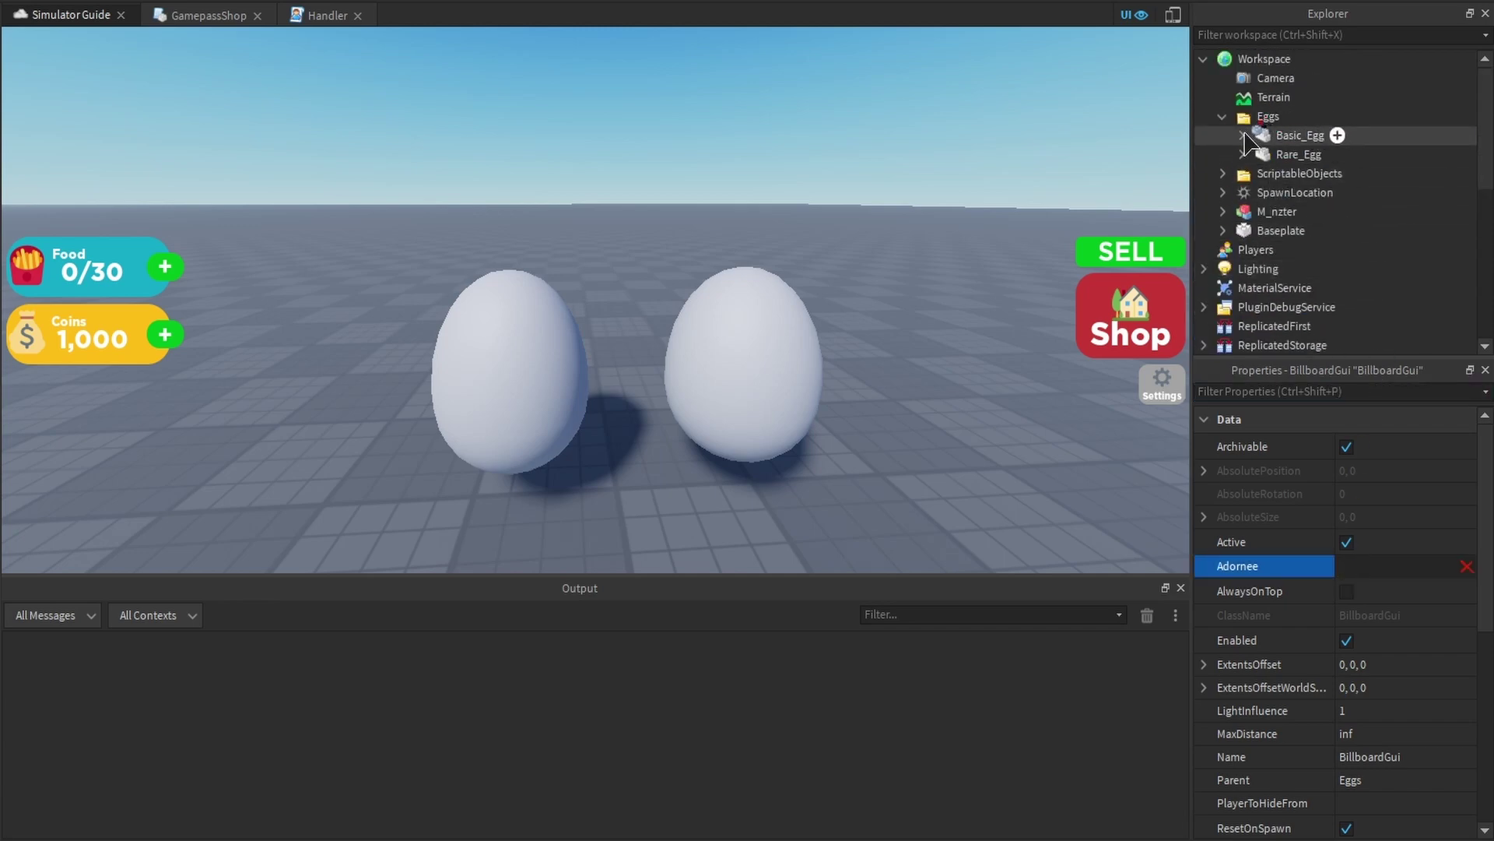
left_click(1243, 136)
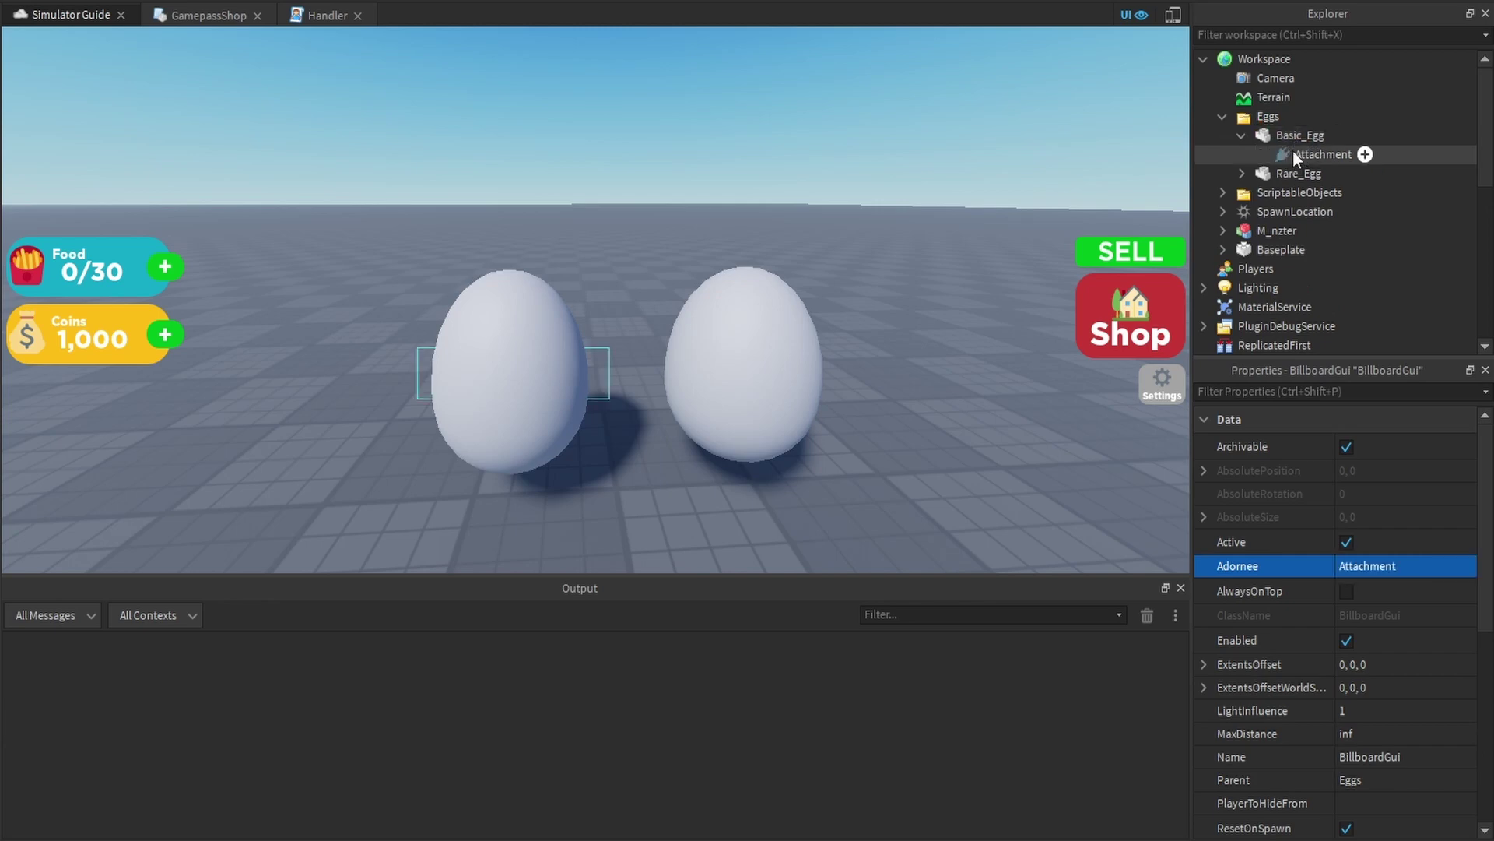
Enable AlwaysOnTop for the BillboardGui in the StarterGui Eggs folder
right_click_drag(1006, 175, 1005, 175)
key("w")
key("s")
key("q")
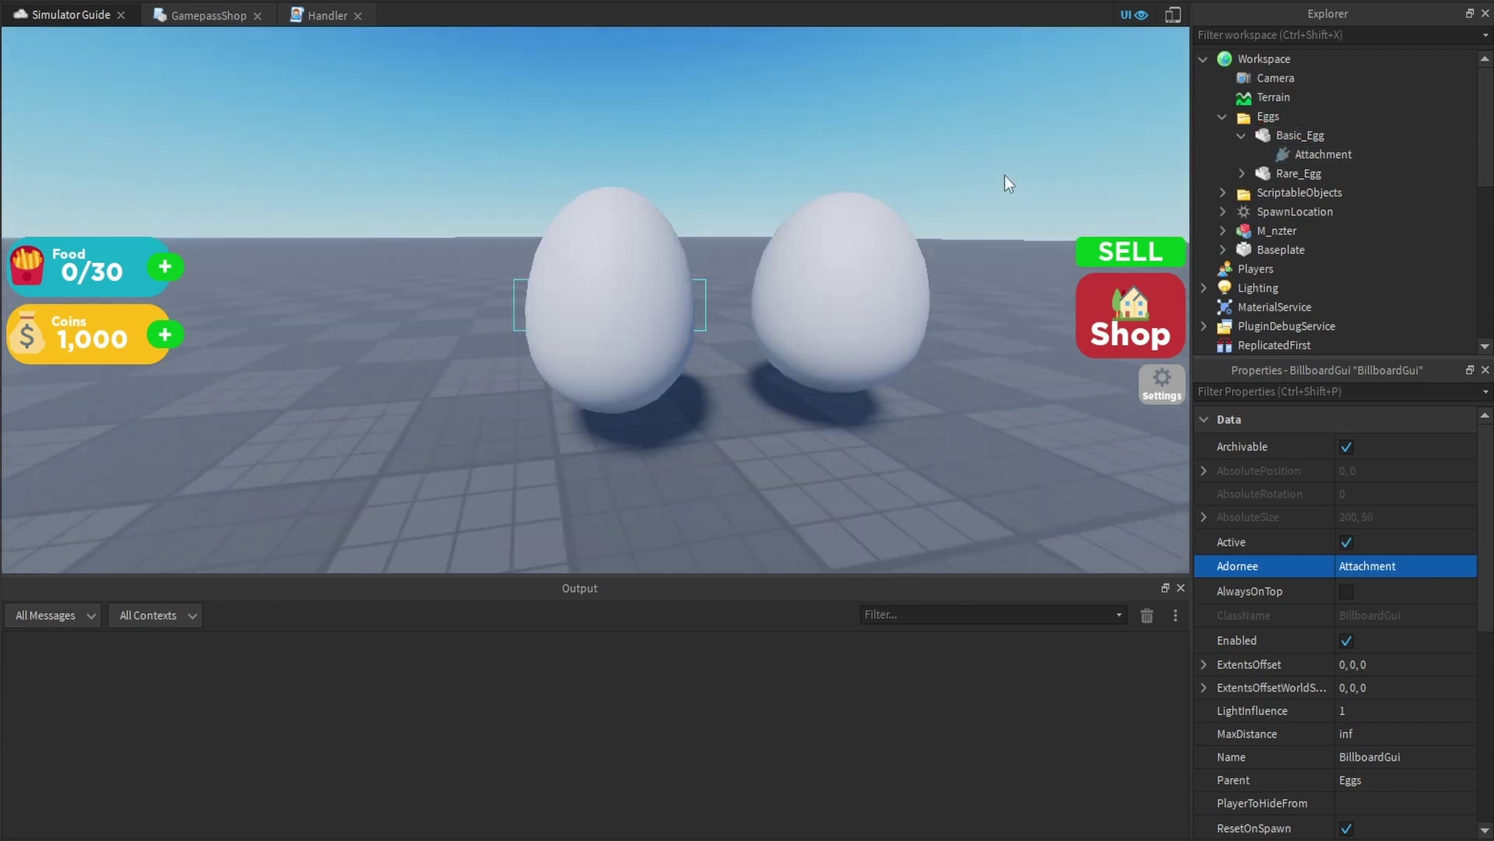
mouse_move(1300, 175)
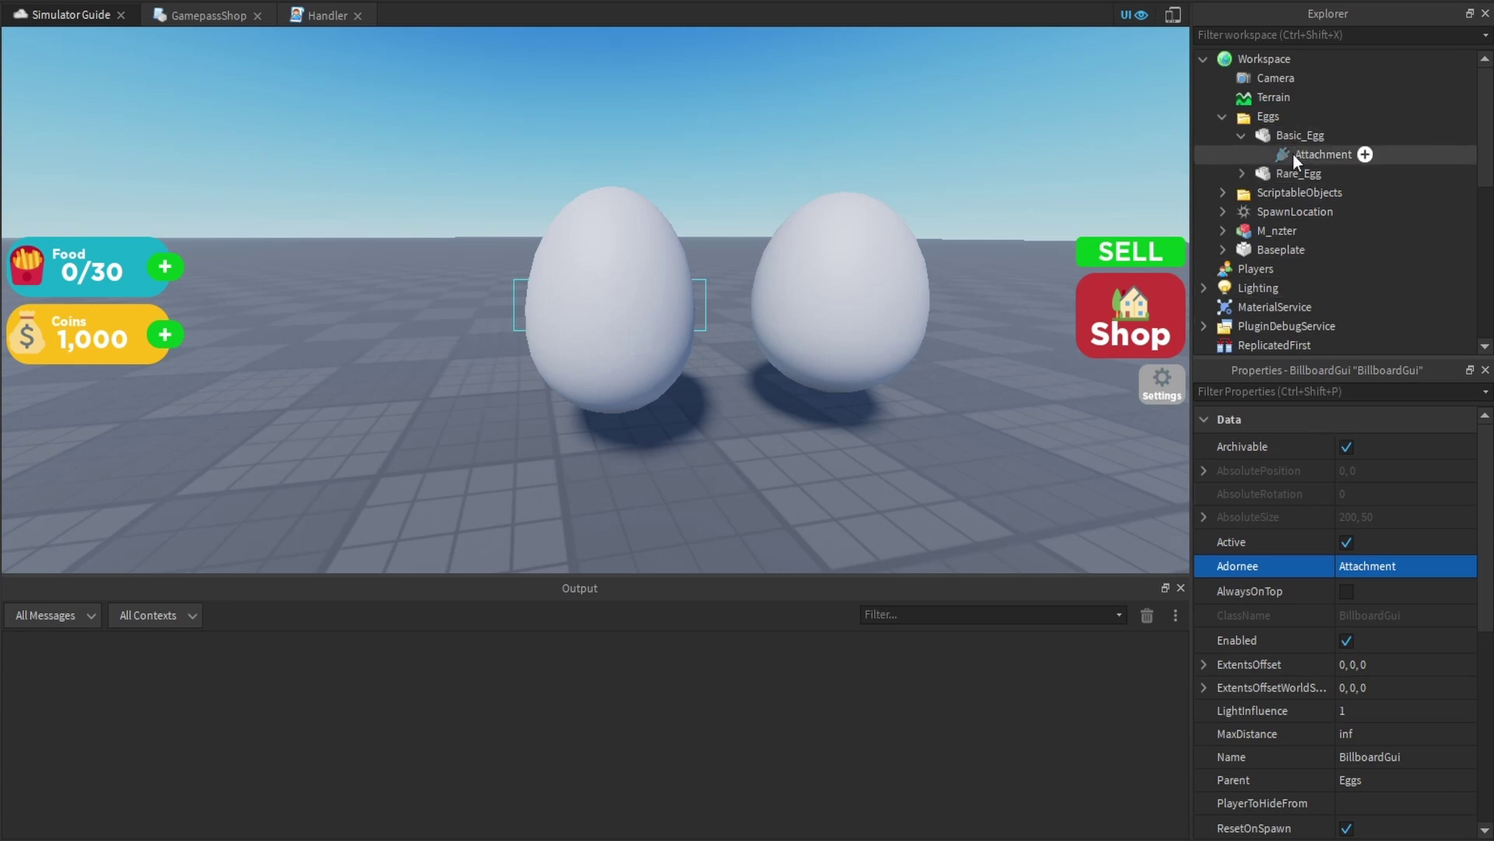
scroll(1292, 155, "down", 4)
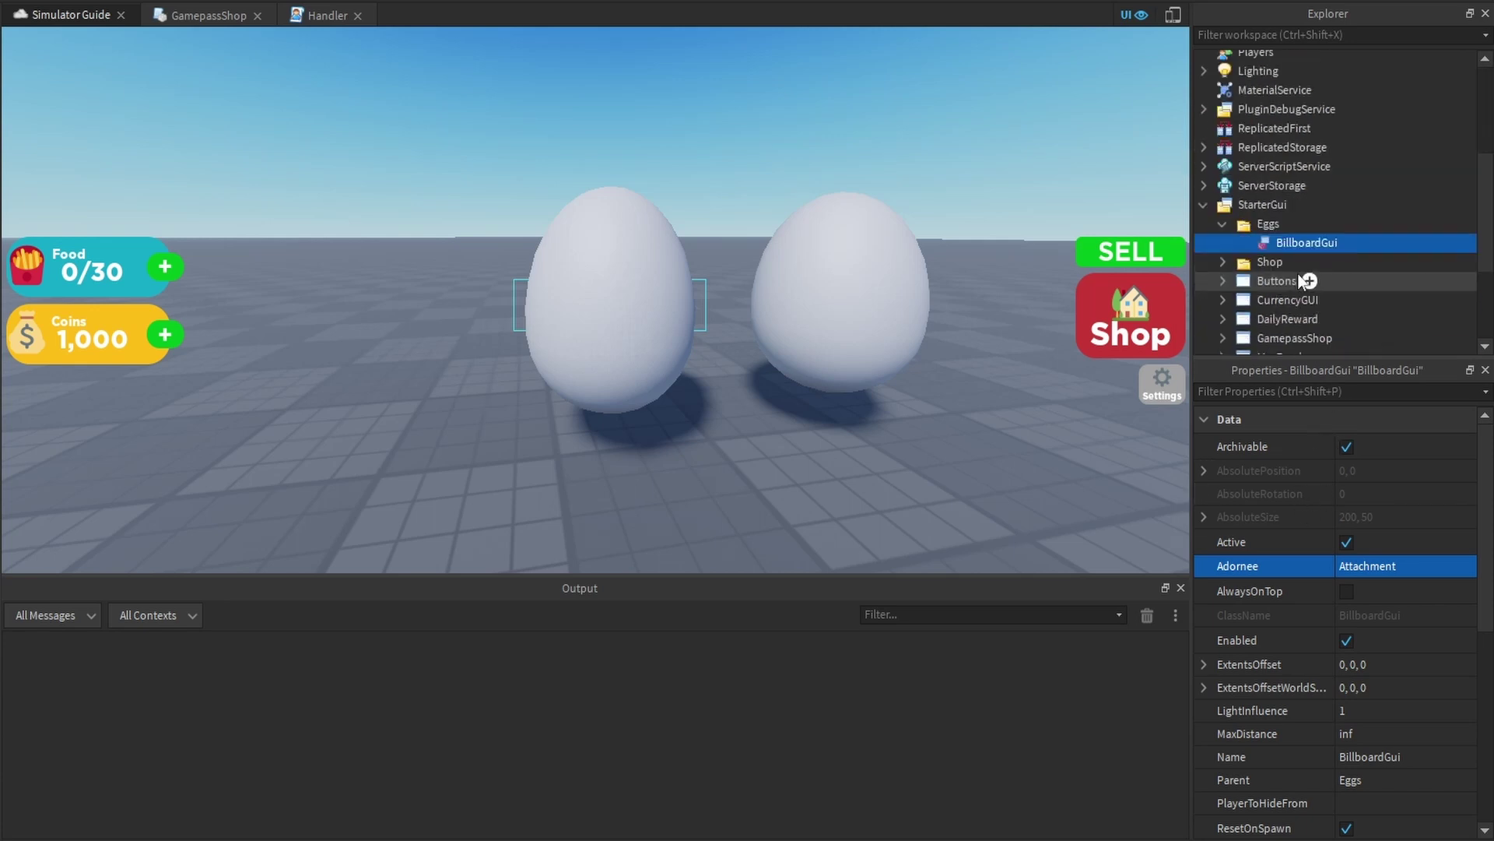
left_click(1344, 590)
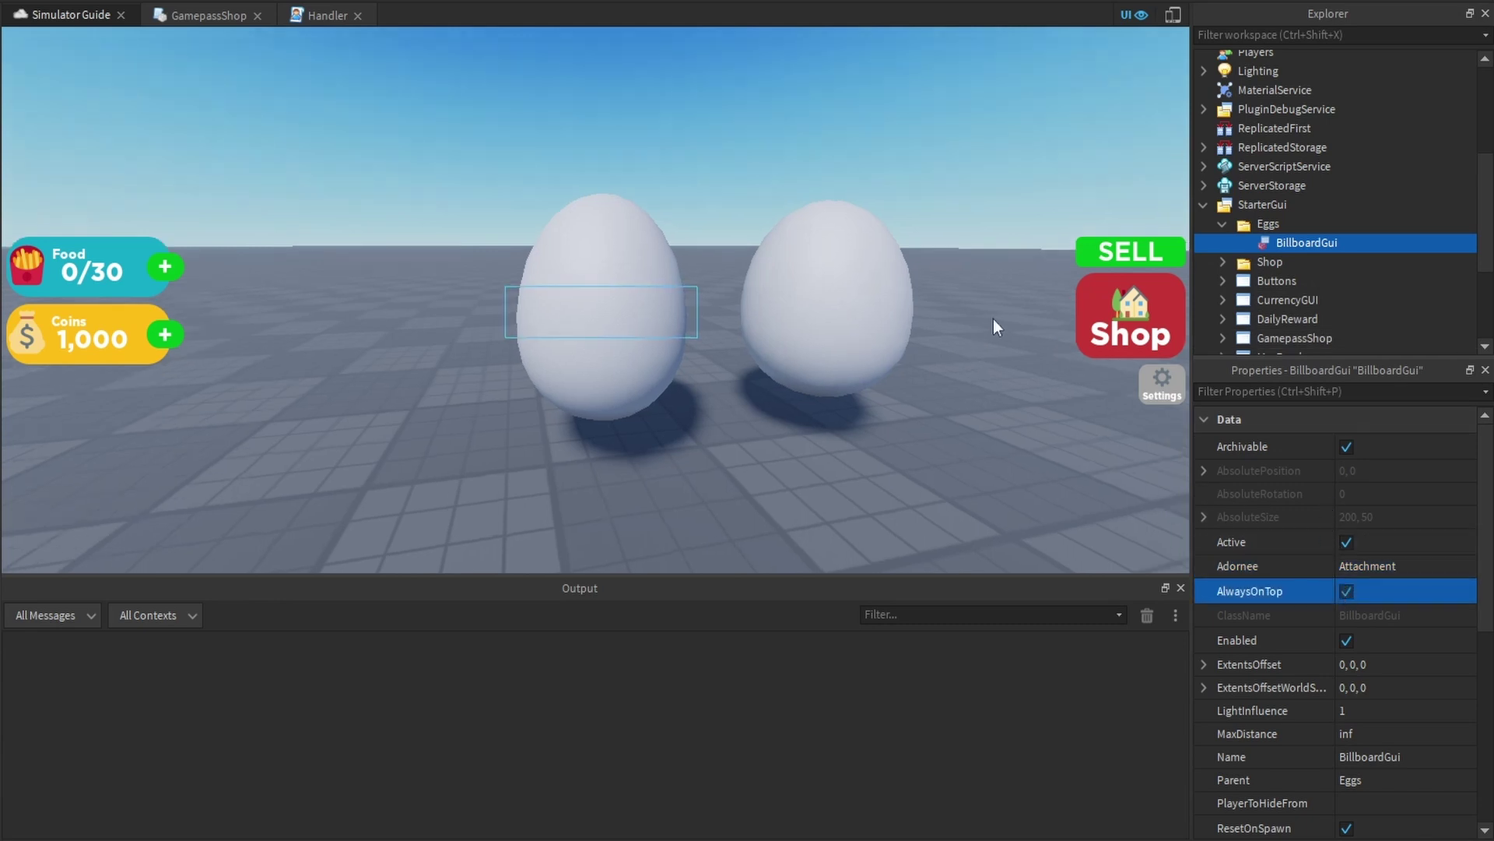
key("a")
right_click_drag(993, 319, 993, 319)
key("d")
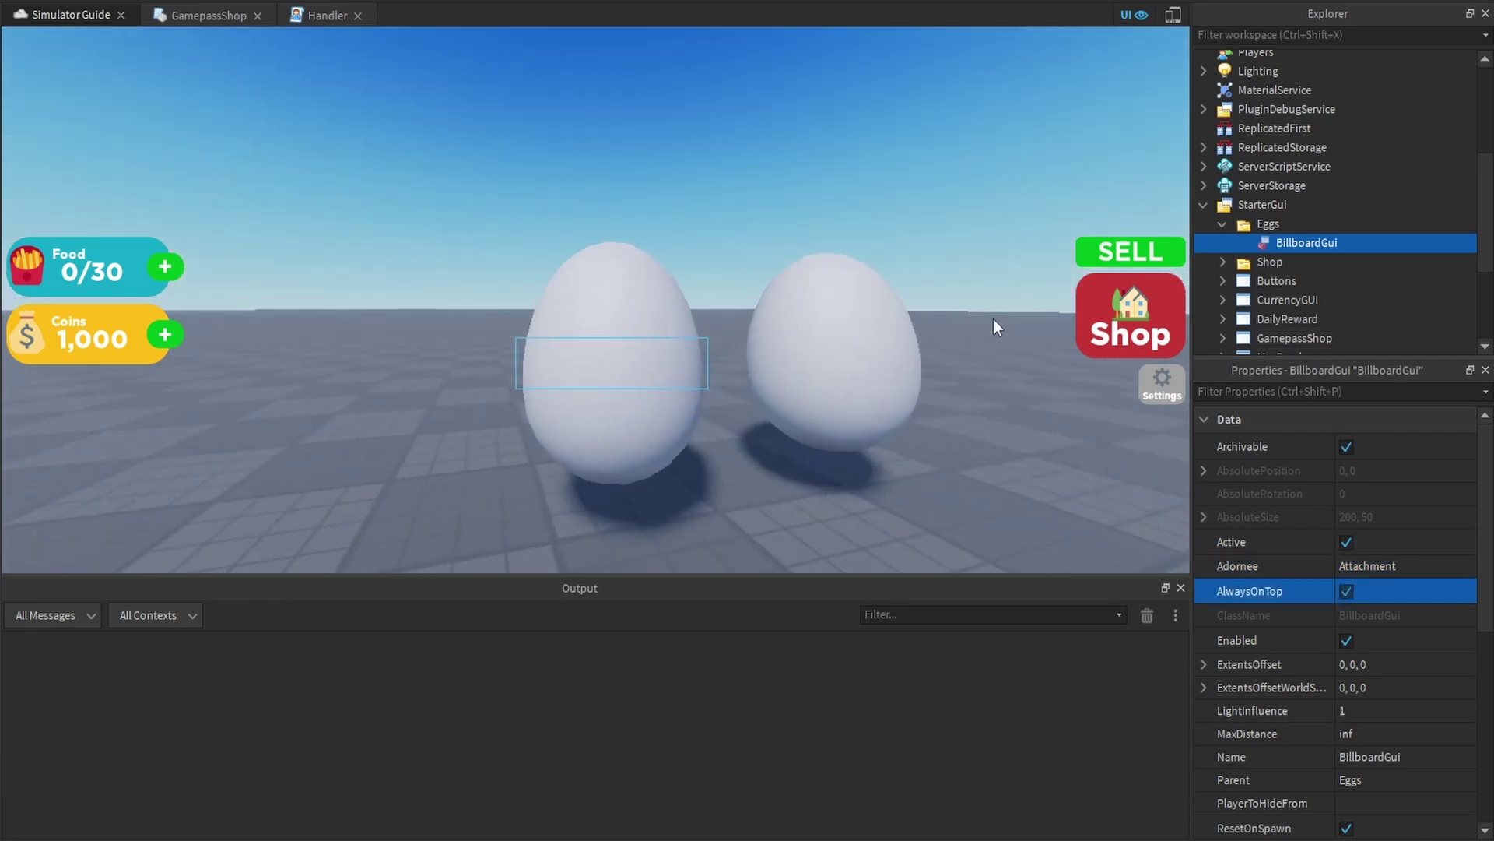
Limit the BillboardGui's visibility by setting its MaxDistance to 17
scroll(1275, 549, "down", 5)
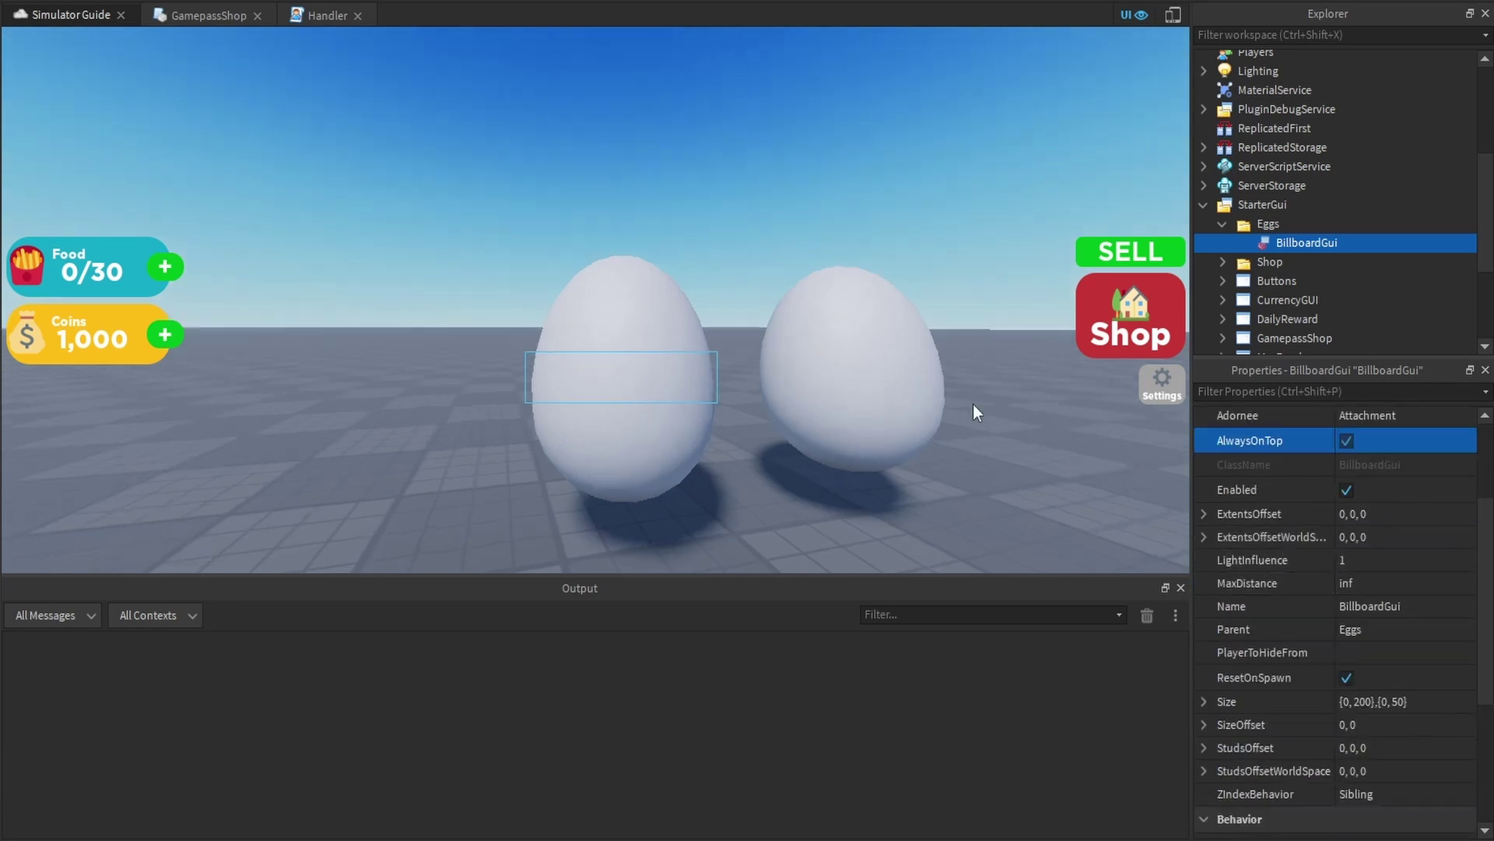
key("s")
right_click_drag(972, 404, 973, 404)
key("w")
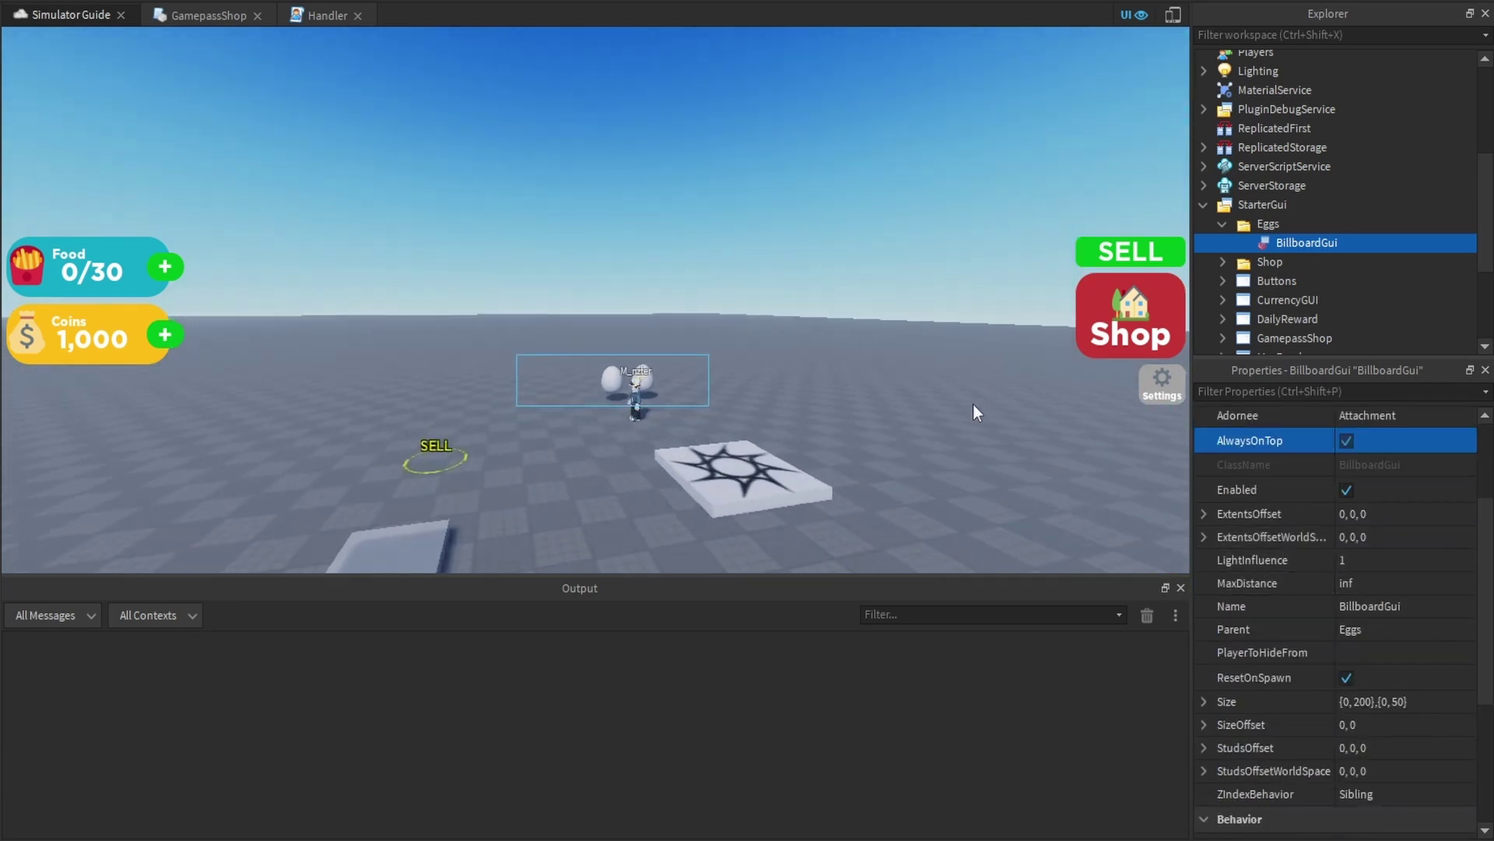
scroll(973, 404, "up", 4)
left_click(1382, 584)
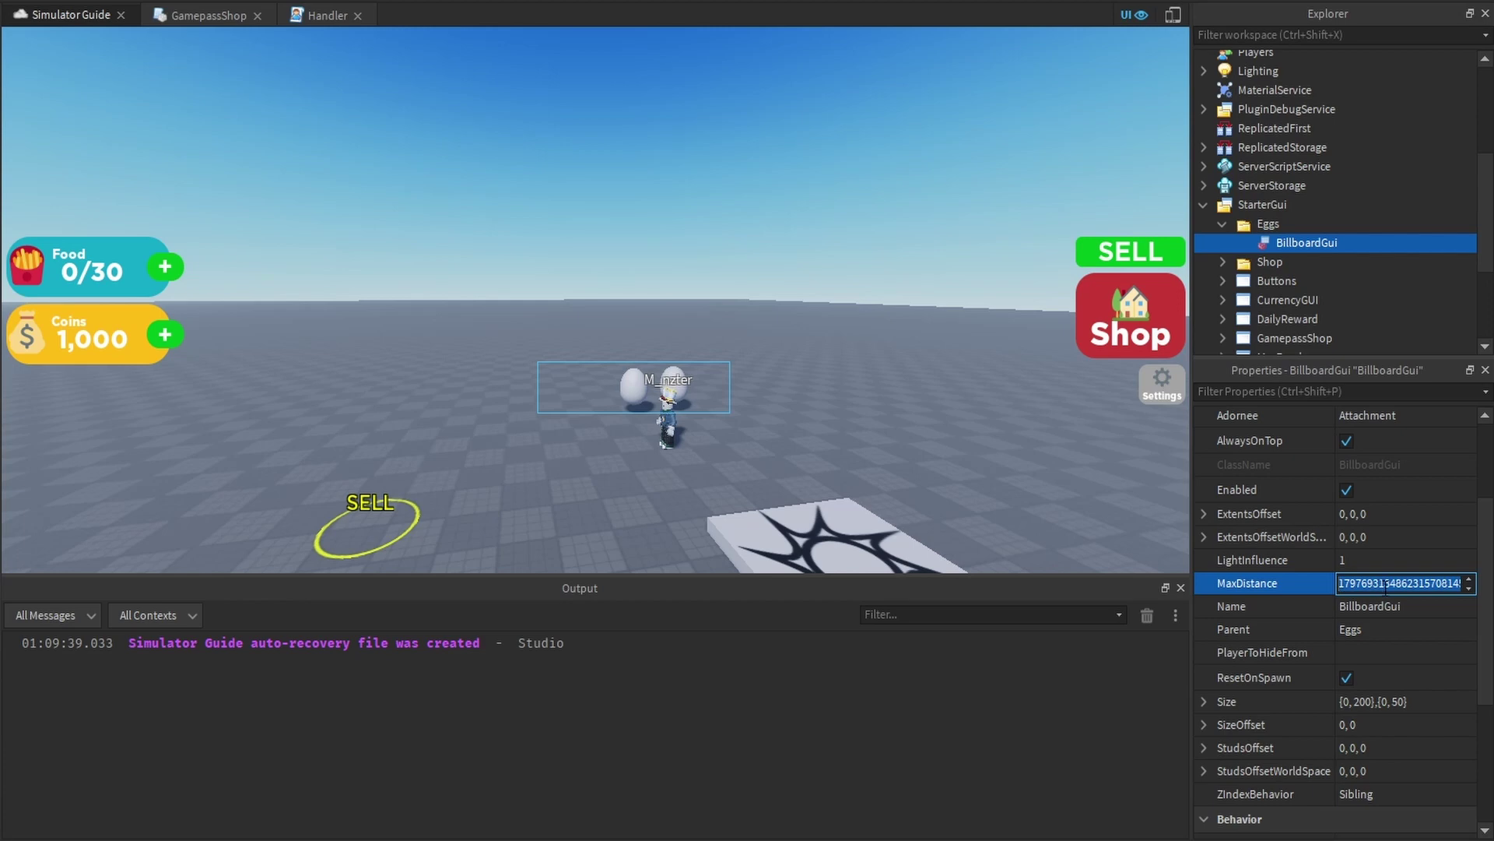
scroll(837, 157, "up", 6)
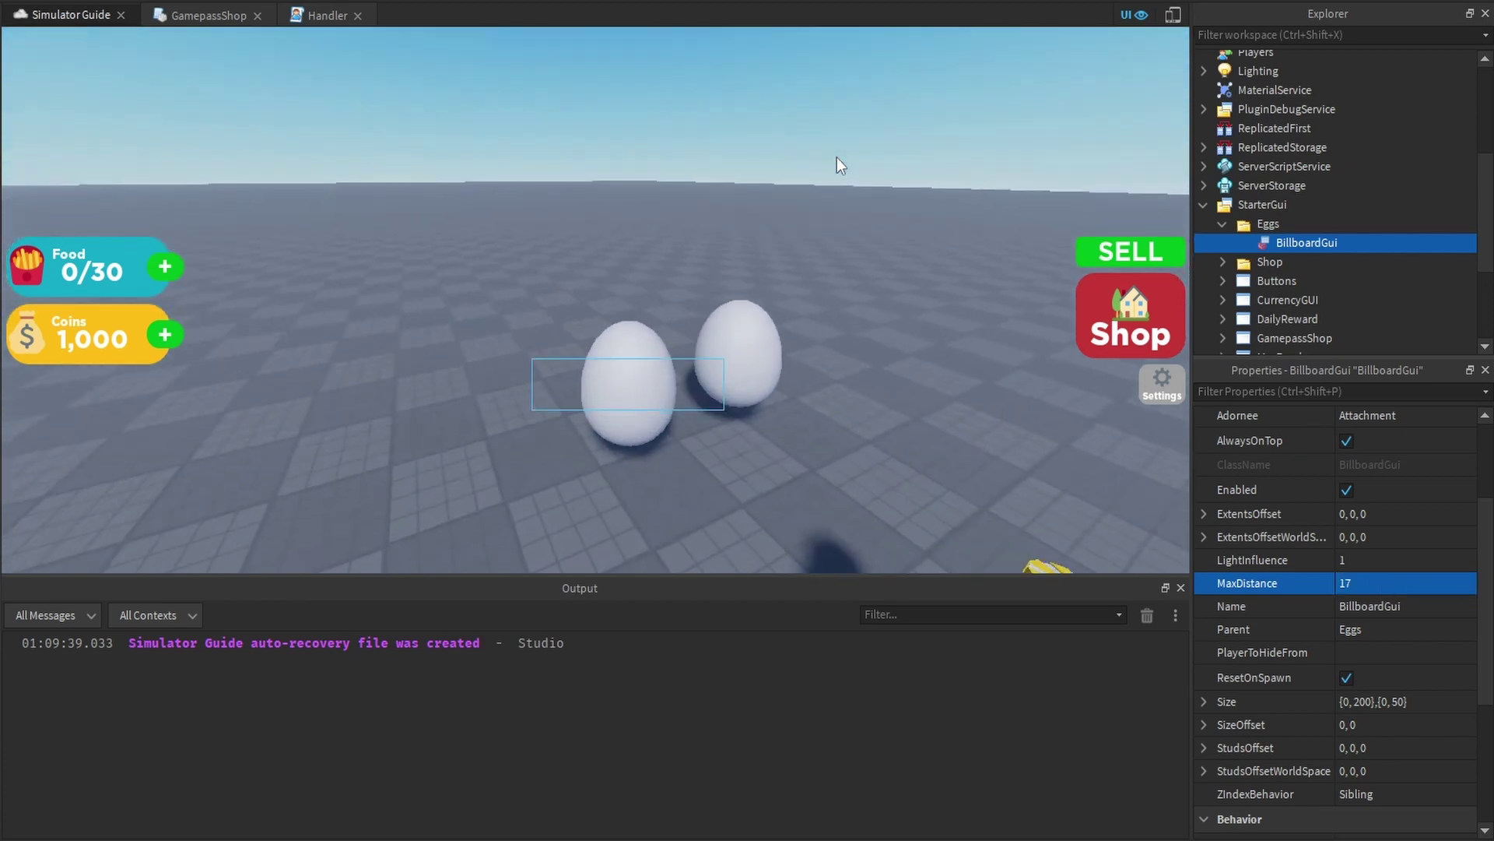
Turn off ResetOnSpawn for the BillboardGui
right_click_drag(837, 157, 838, 157)
key("q")
scroll(1368, 590, "down", 1)
left_click(1346, 602)
scroll(1337, 596, "down", 3)
scroll(878, 290, "up", 3)
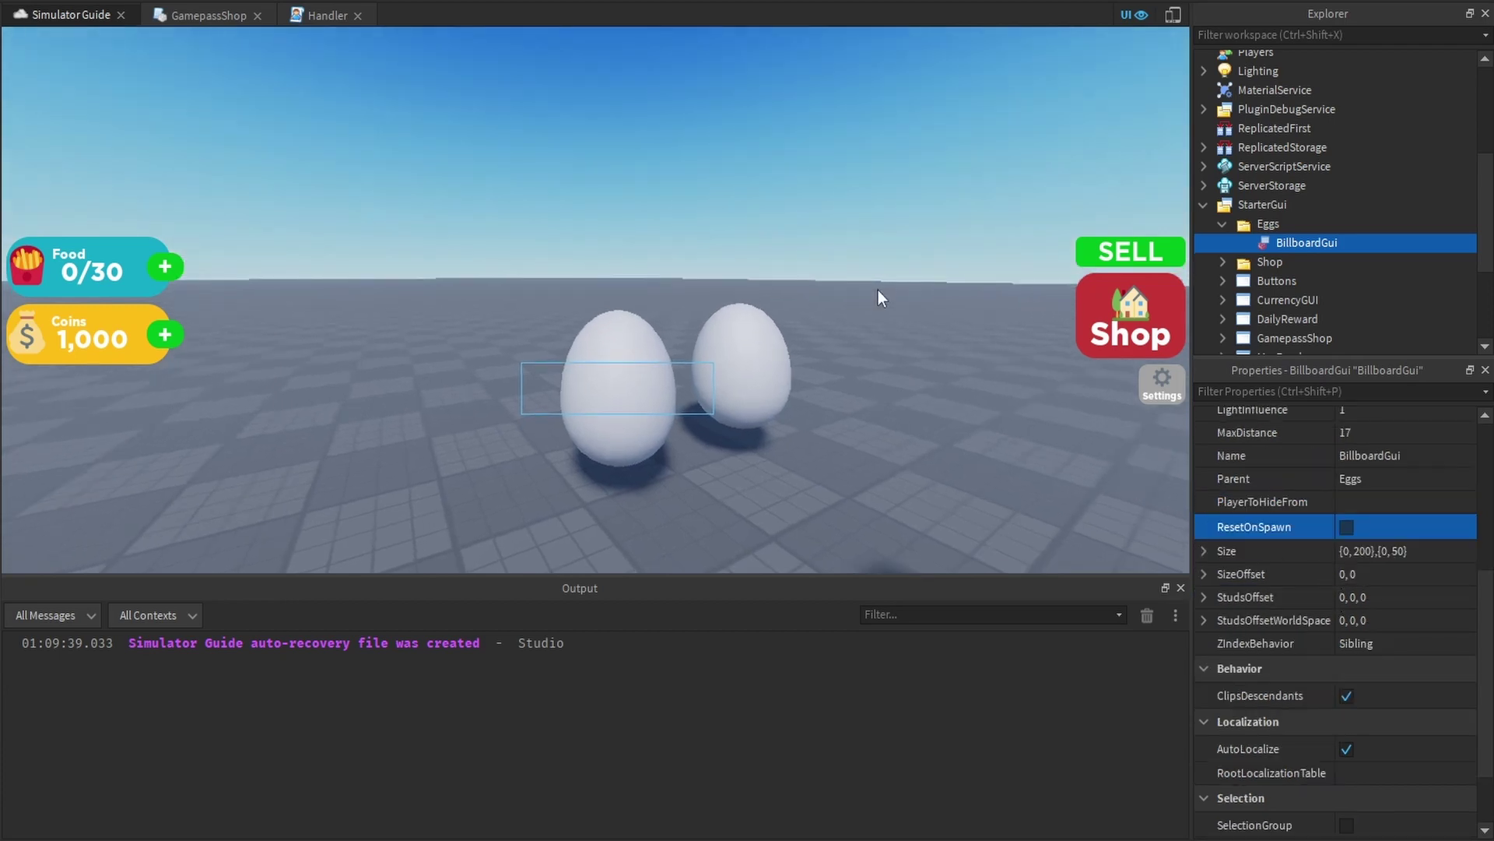
Set the BillboardGui's Size to {8, 0},{10, 0}
right_click_drag(878, 289, 878, 290)
left_click(1335, 550)
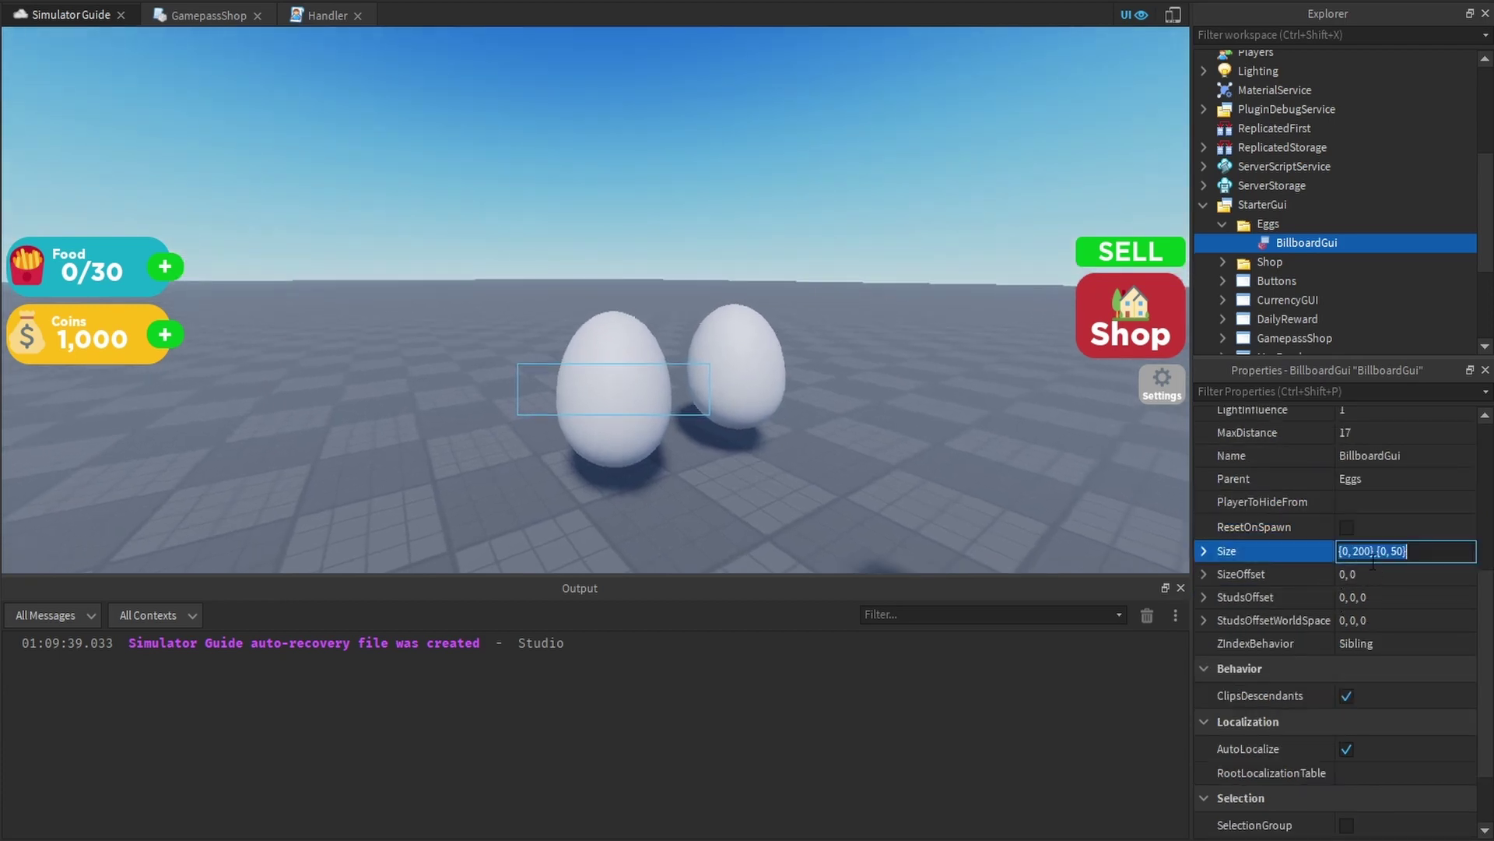
type("8, 0, 10, 0")
key("Return")
right_click_drag(971, 377, 971, 377)
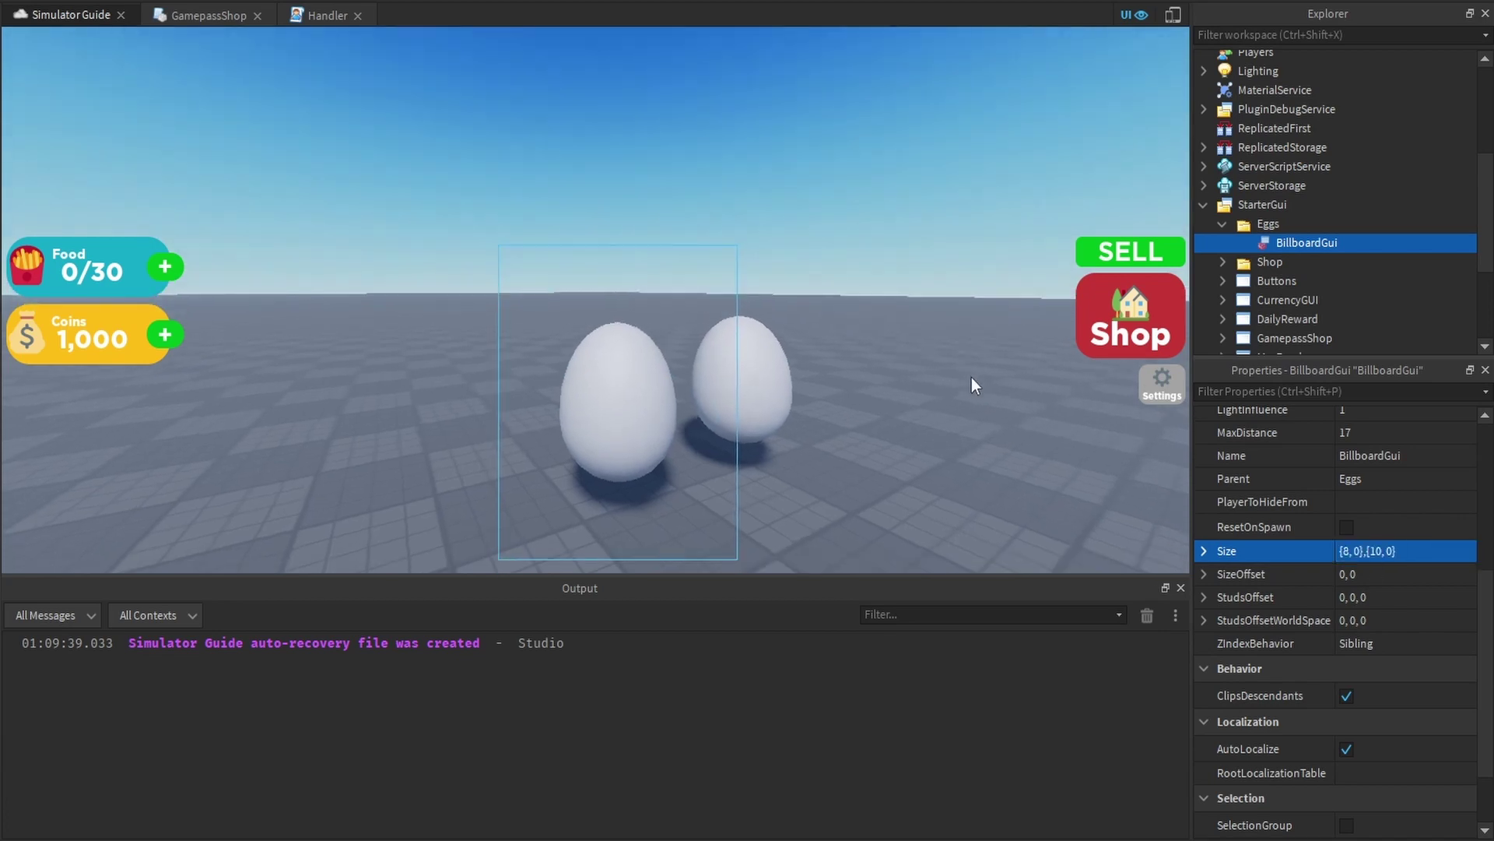
Raise Basic_Egg's Attachment straight up so its Y position is about 2.1
key("s")
scroll(1345, 446, "up", 4)
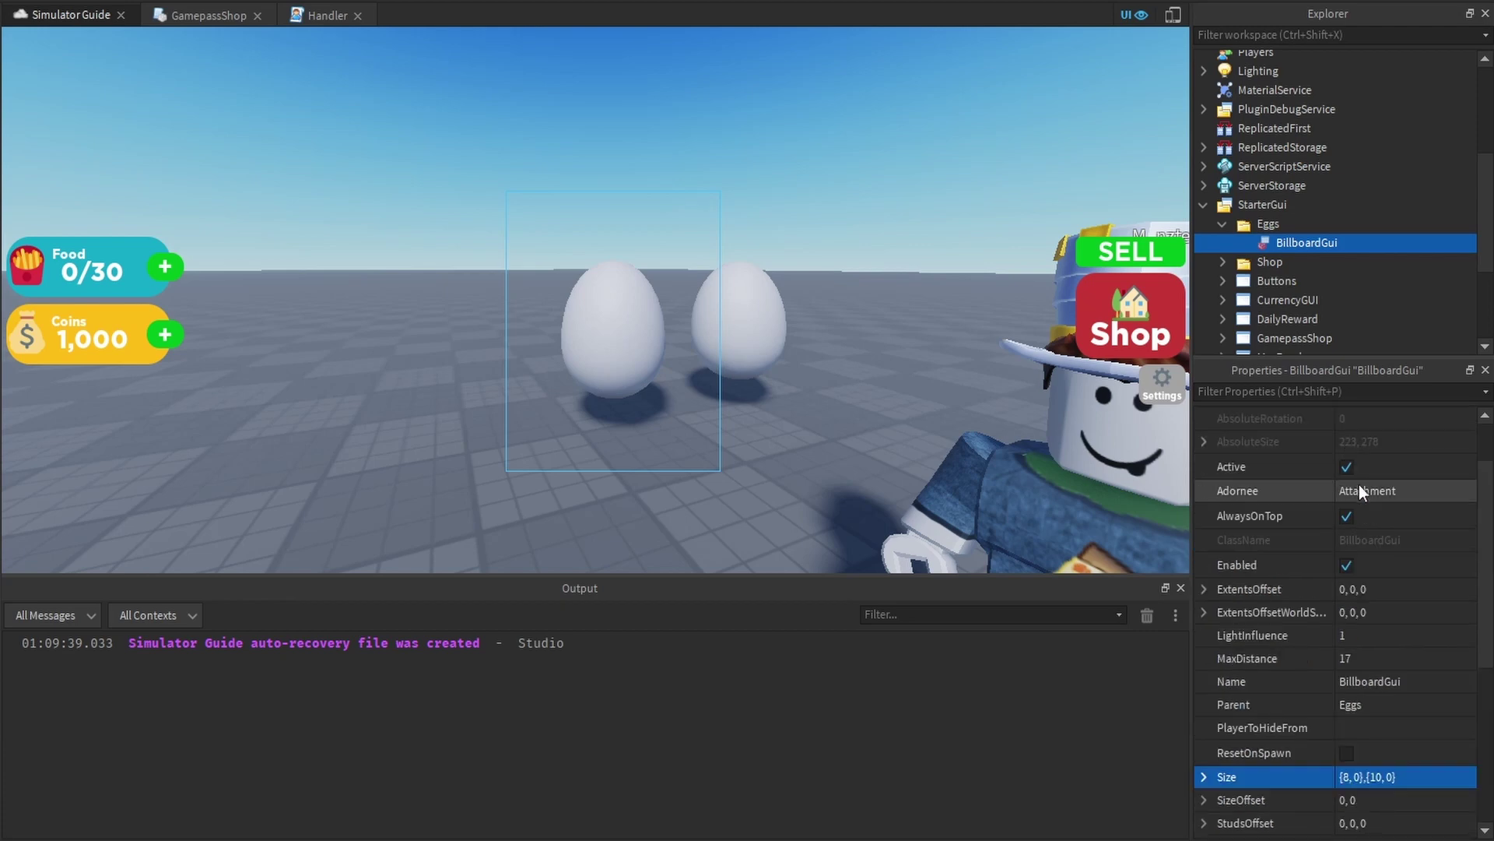
scroll(1275, 224, "up", 4)
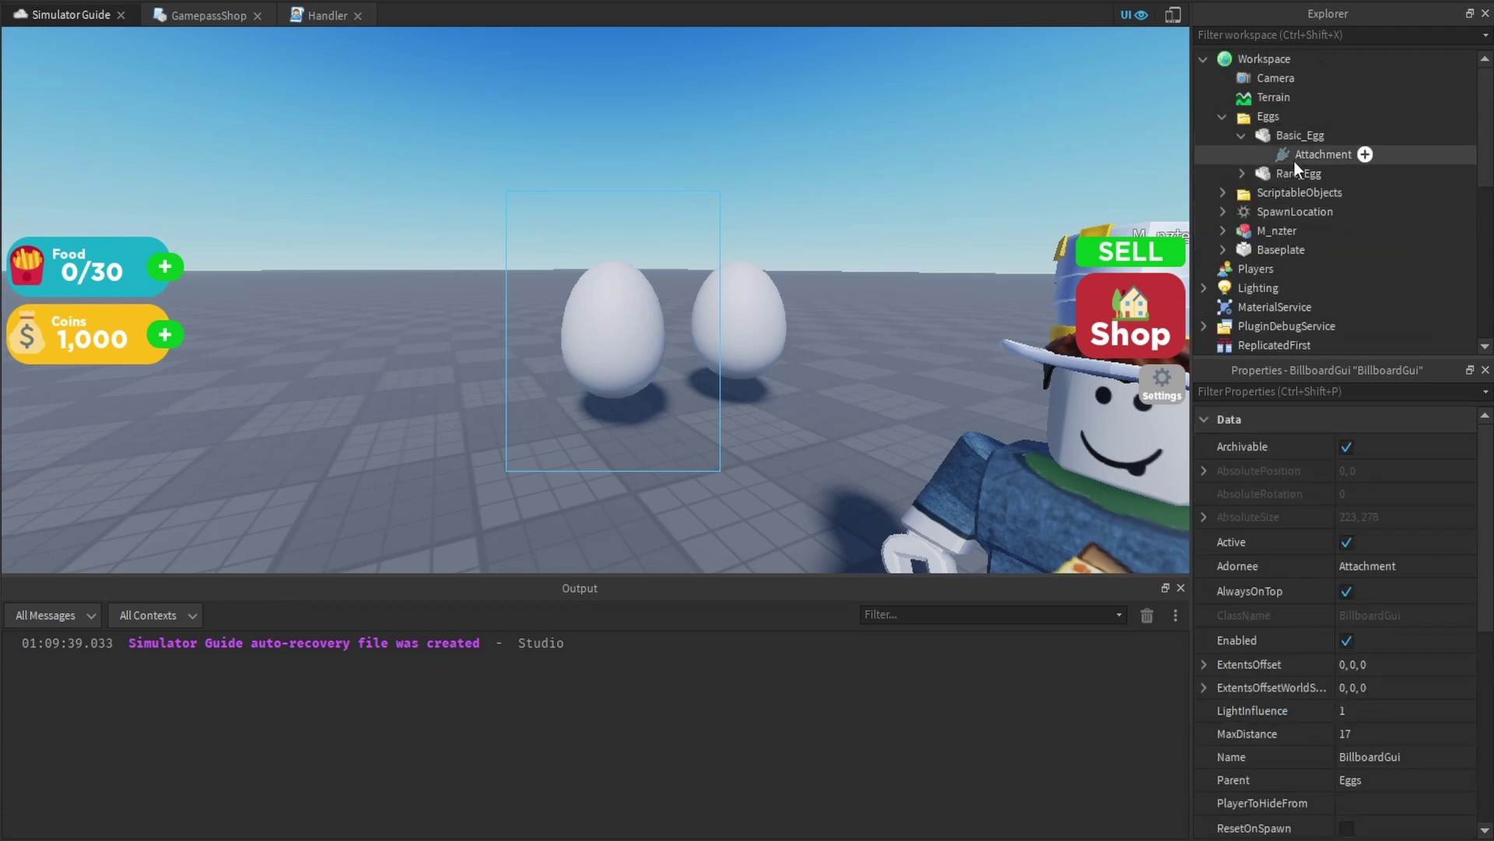
left_click(1298, 155)
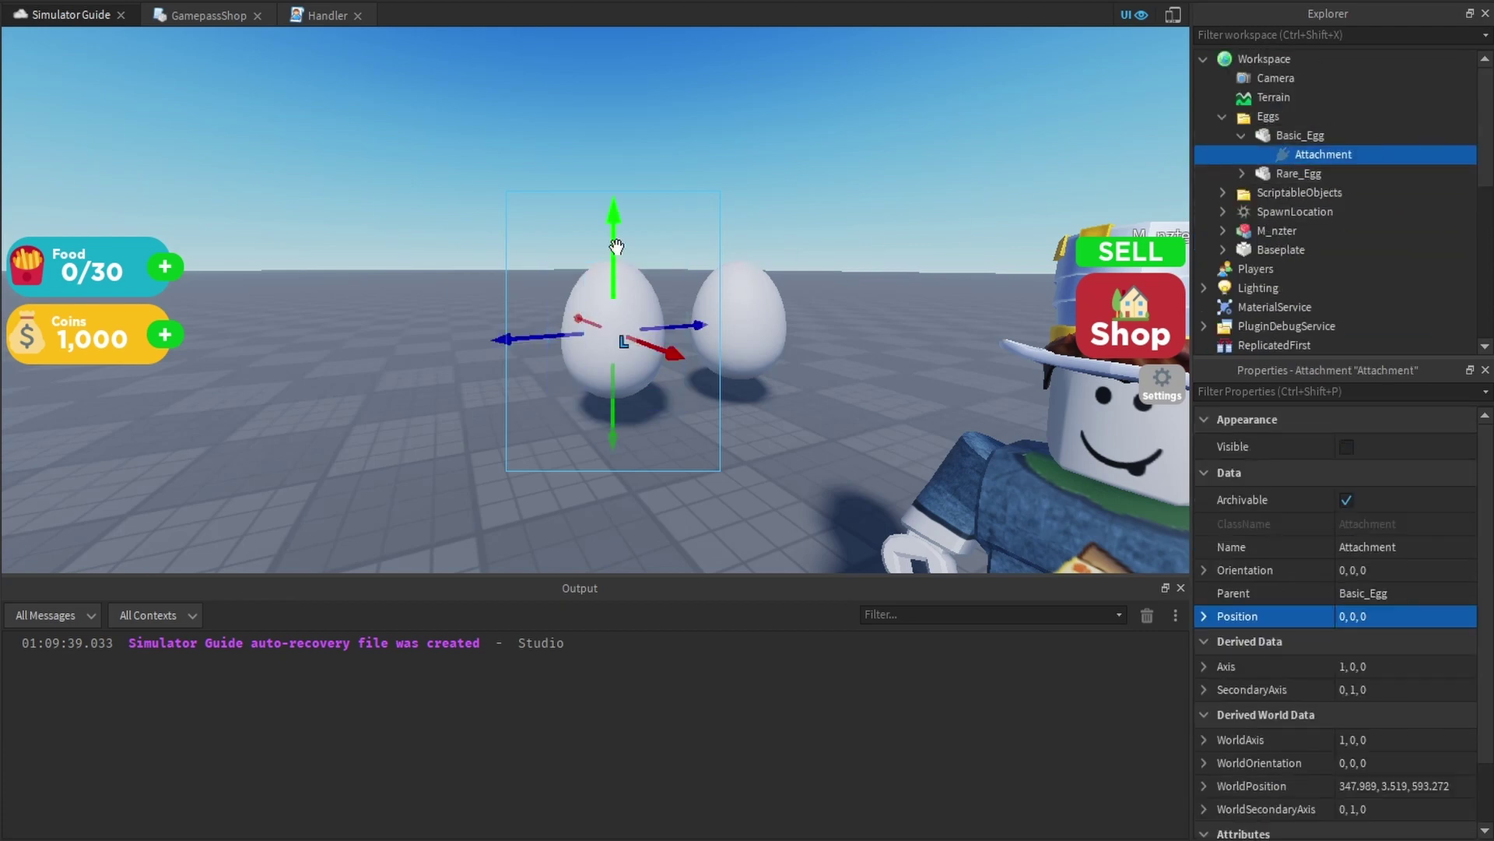
left_click_drag(616, 248, 615, 189)
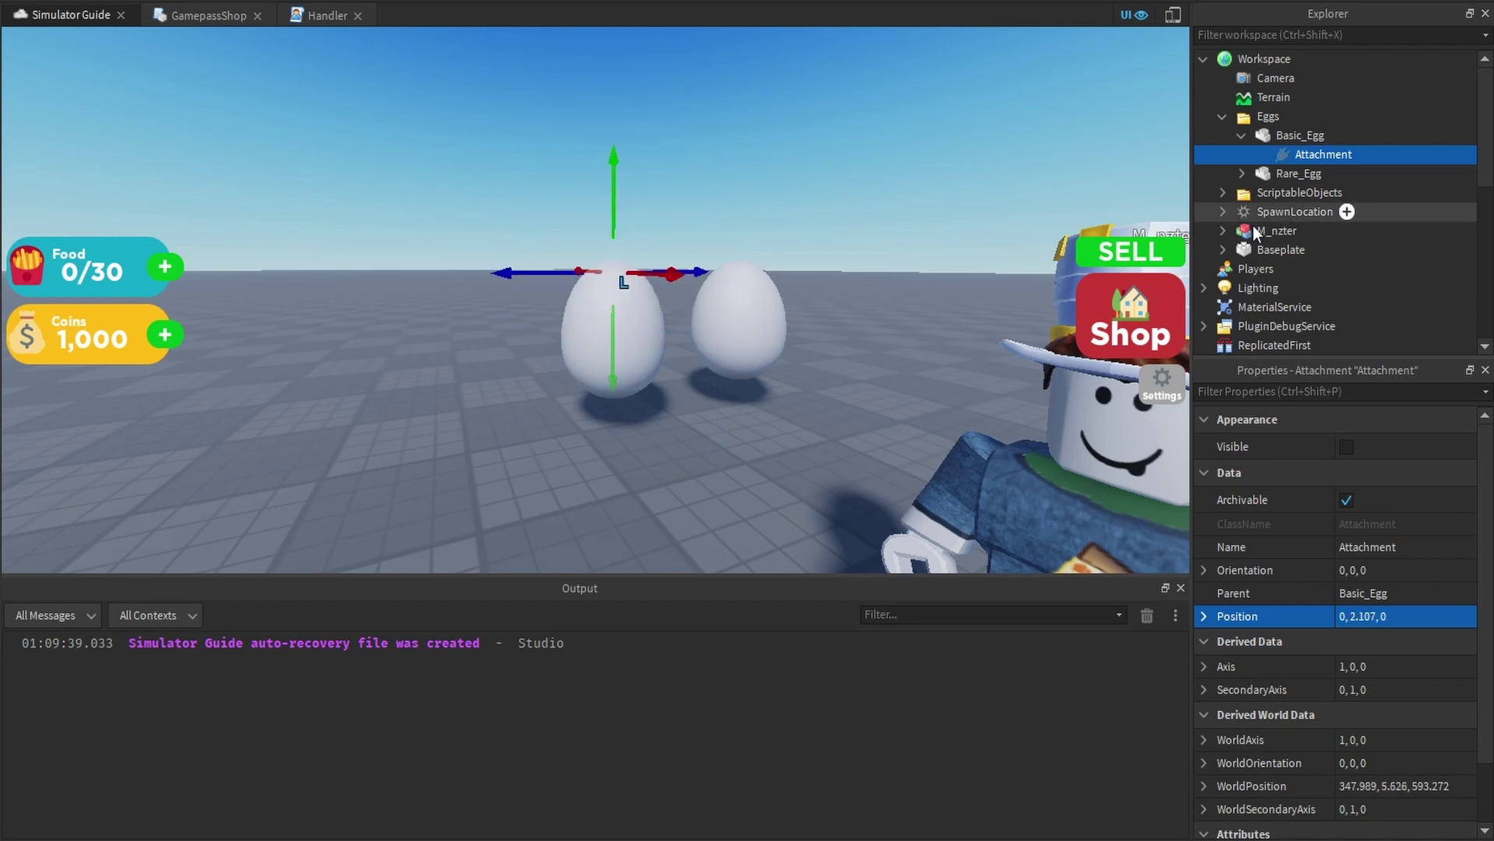
Add a Frame inside the BillboardGui in the StarterGui Eggs folder
scroll(1292, 233, "down", 5)
scroll(1291, 253, "down", 2)
left_click(1287, 133)
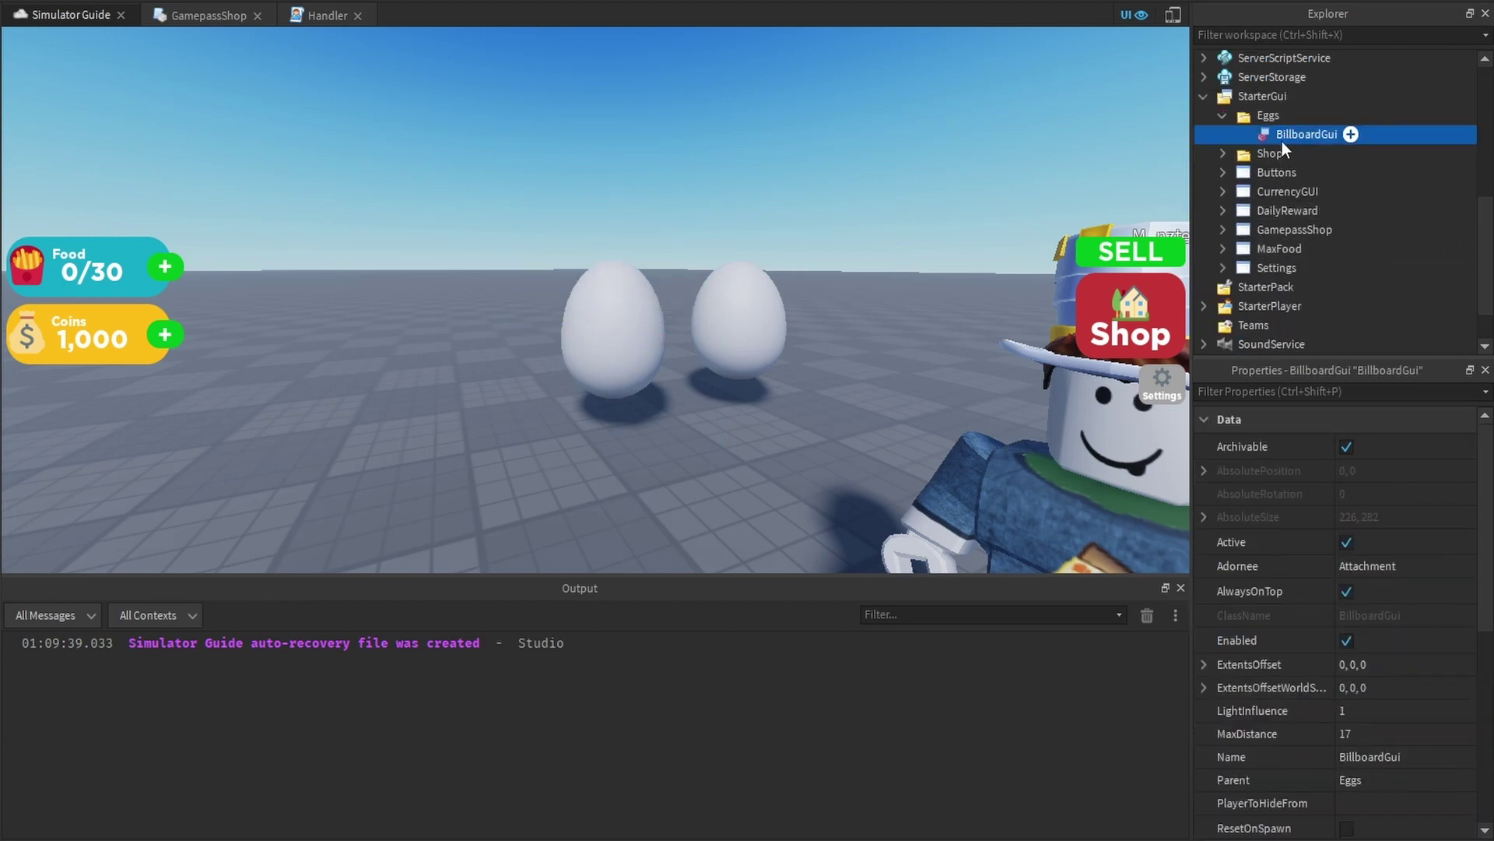
left_click(1345, 137)
left_click(1316, 201)
left_click(1308, 153)
Make the Frame fill the whole BillboardGui by setting its Size to {1, 0},{1, 0}
left_click(1343, 392)
type("size")
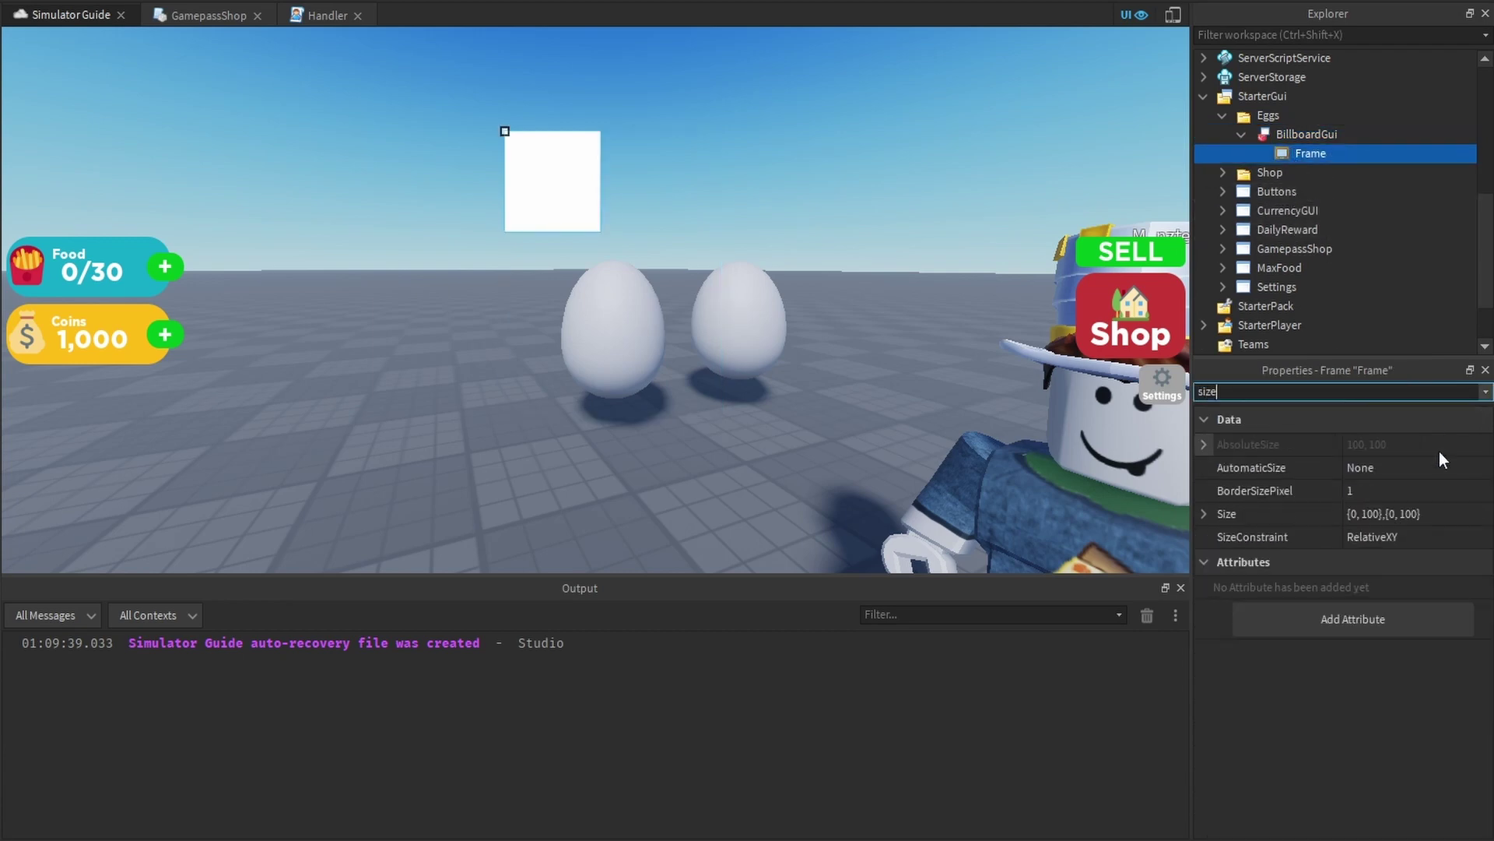
left_click(1421, 510)
type("1,0")
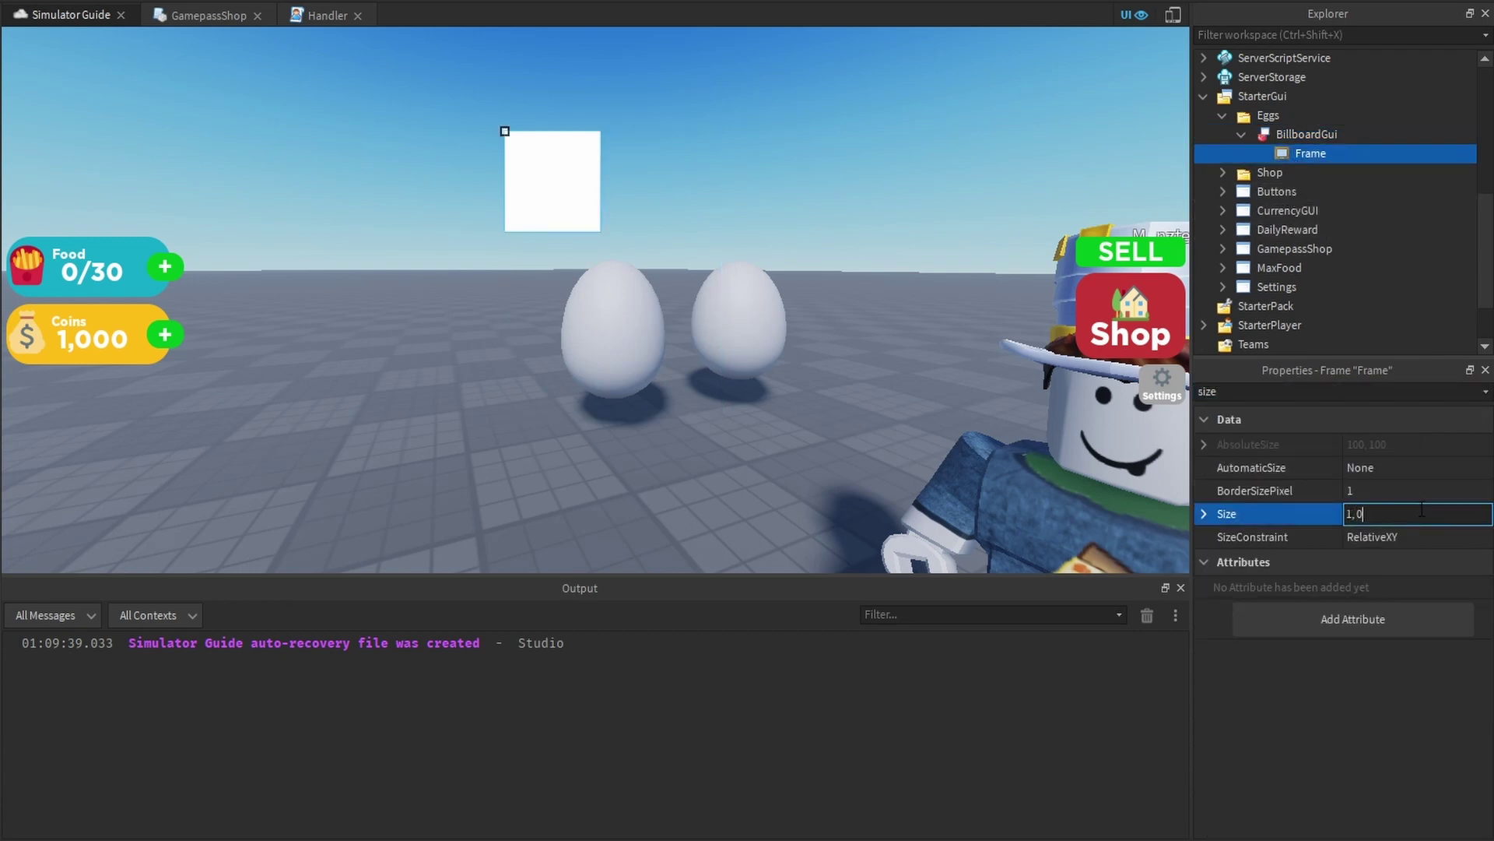
type(",1,0")
key("Return")
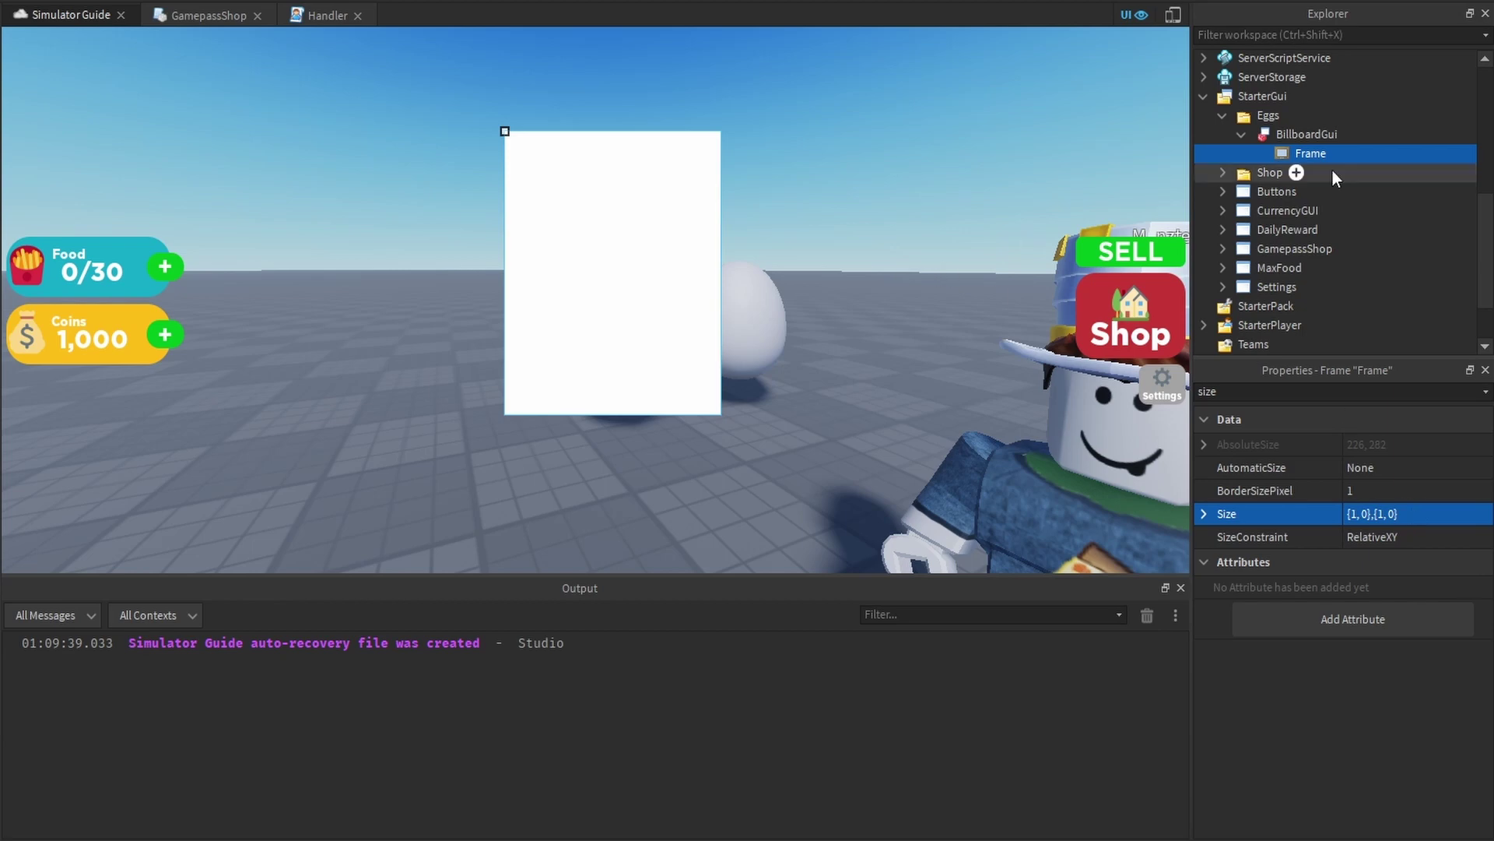
Try lowering Basic_Egg's Attachment so the billboard frame sits below the egg, and undo the last change
scroll(1332, 170, "up", 5)
left_click(1304, 157)
left_click_drag(613, 193, 620, 362)
left_click(616, 360)
key("w")
right_click_drag(660, 386, 660, 387)
key("s")
key("w")
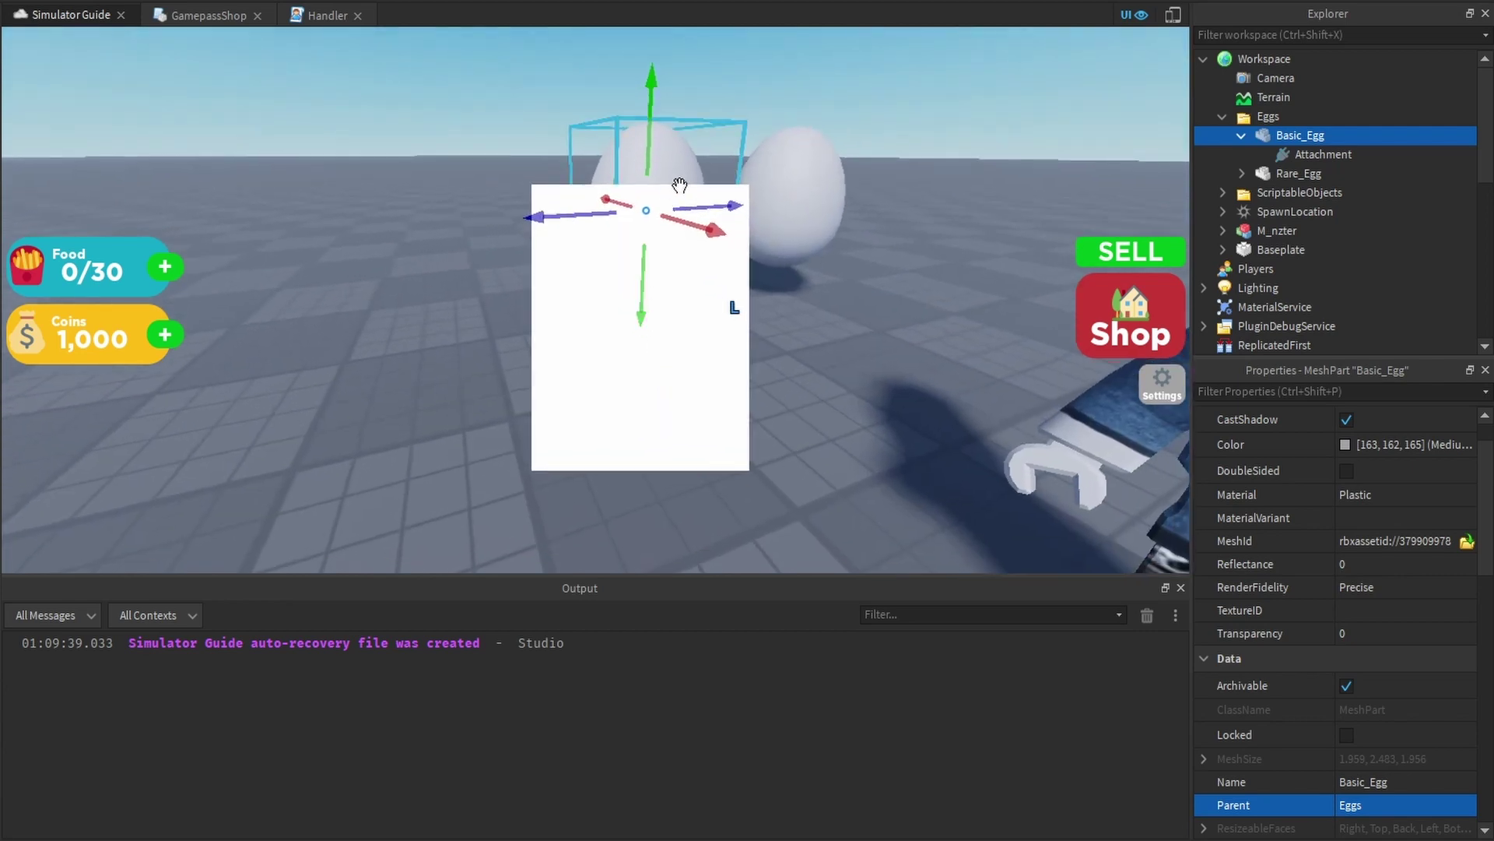
key("ctrl+z")
Adjust the height of Basic_Egg's Attachment so its Y position is about 2.3
key("s")
right_click_drag(717, 181, 714, 182)
key("w")
key("s")
left_click_drag(592, 231, 593, 222)
right_click_drag(767, 221, 768, 222)
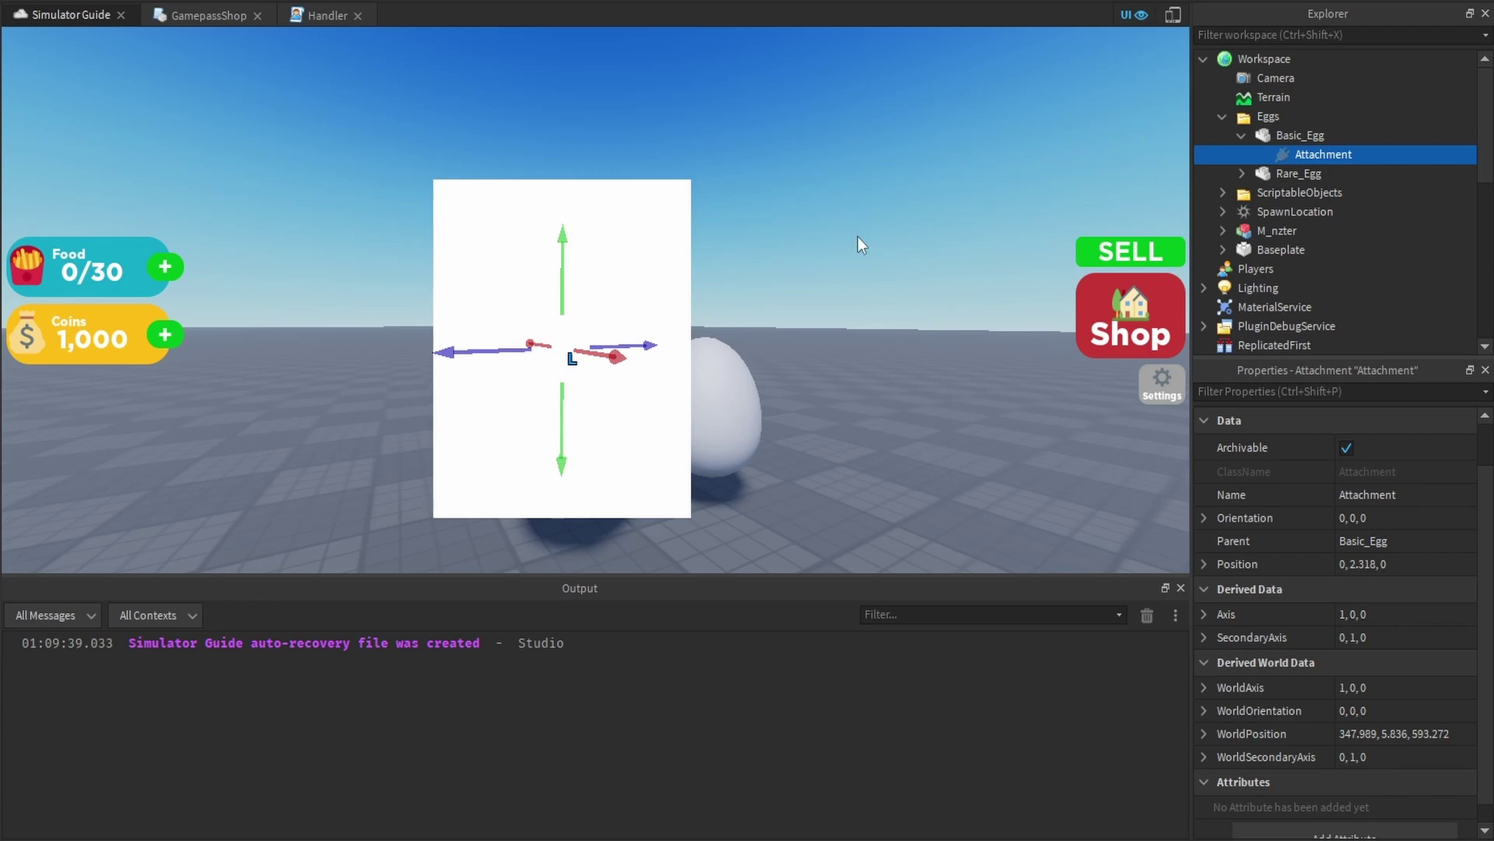
Rename the BillboardGui in the StarterGui Eggs folder to Template
scroll(1323, 194, "down", 5)
left_click(1284, 134)
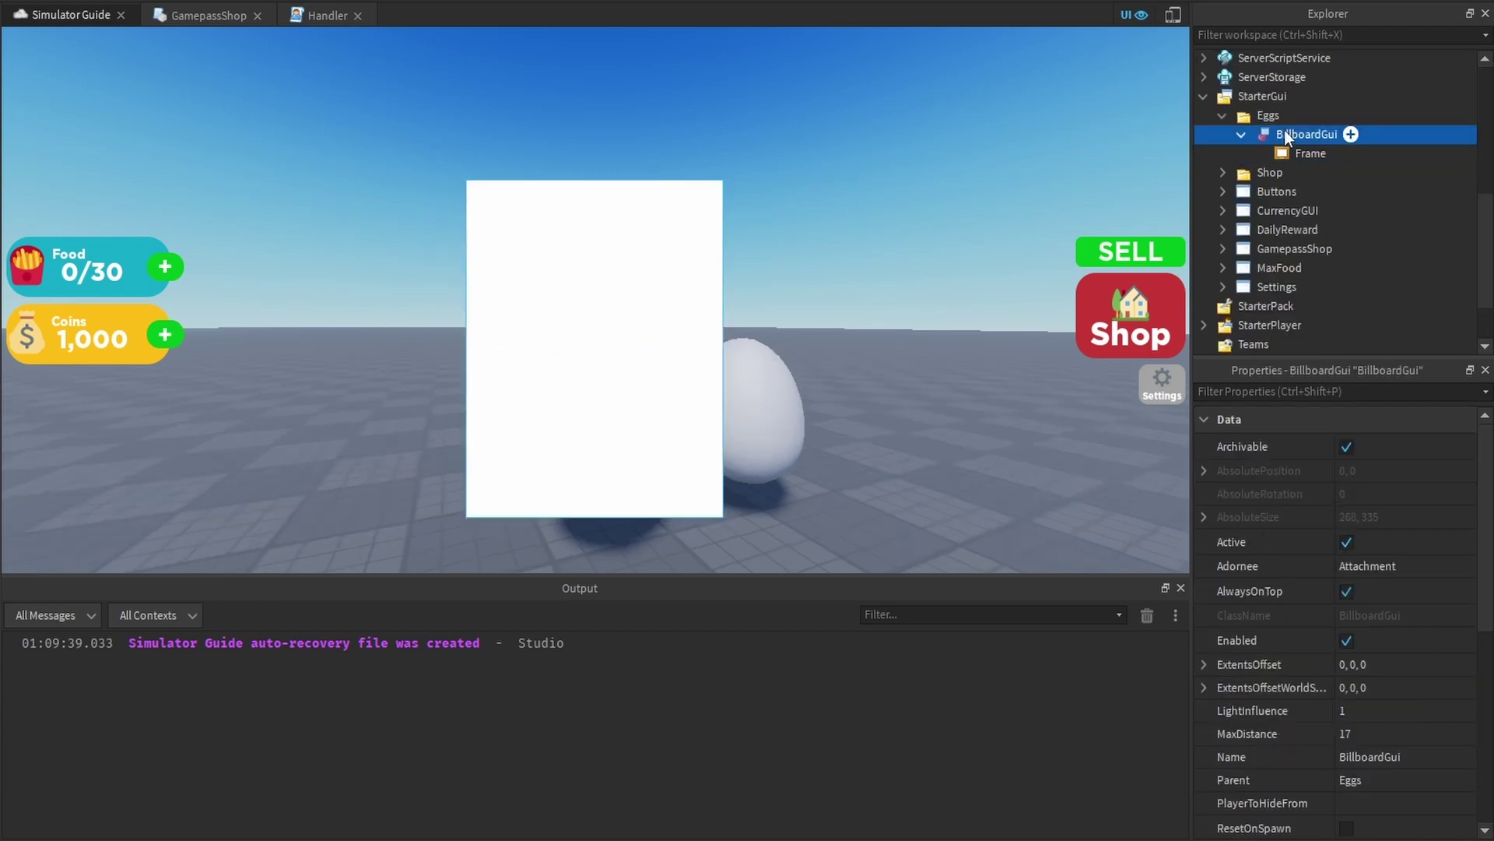
left_click(1285, 136)
type("Temp")
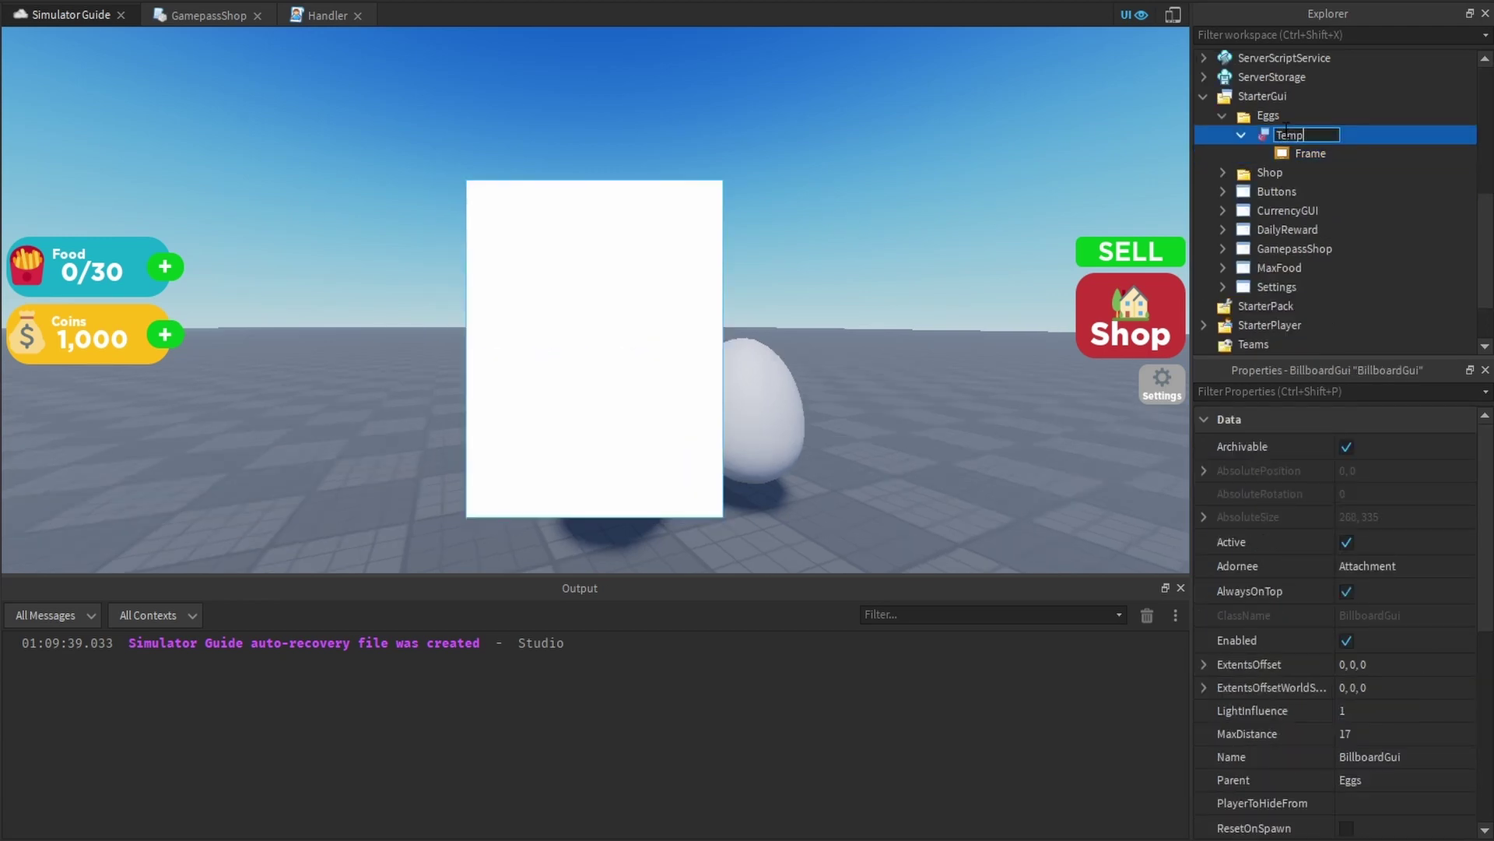
type("late")
key("Return")
Replace the blank Frame inside the Template billboard with a duplicate of the Settings GUI's Frame
left_click(1300, 151)
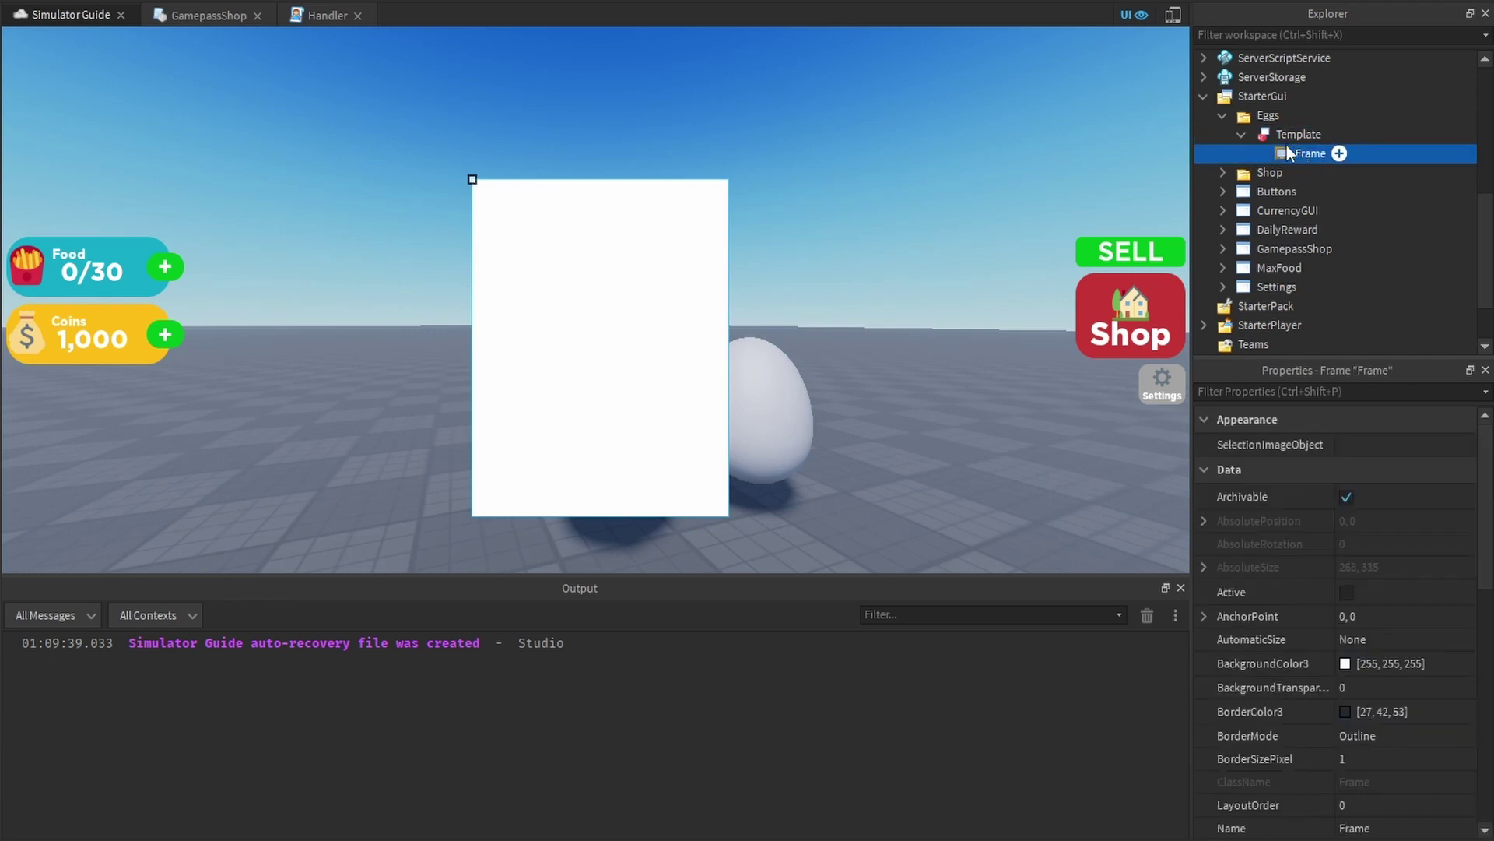
key("Delete")
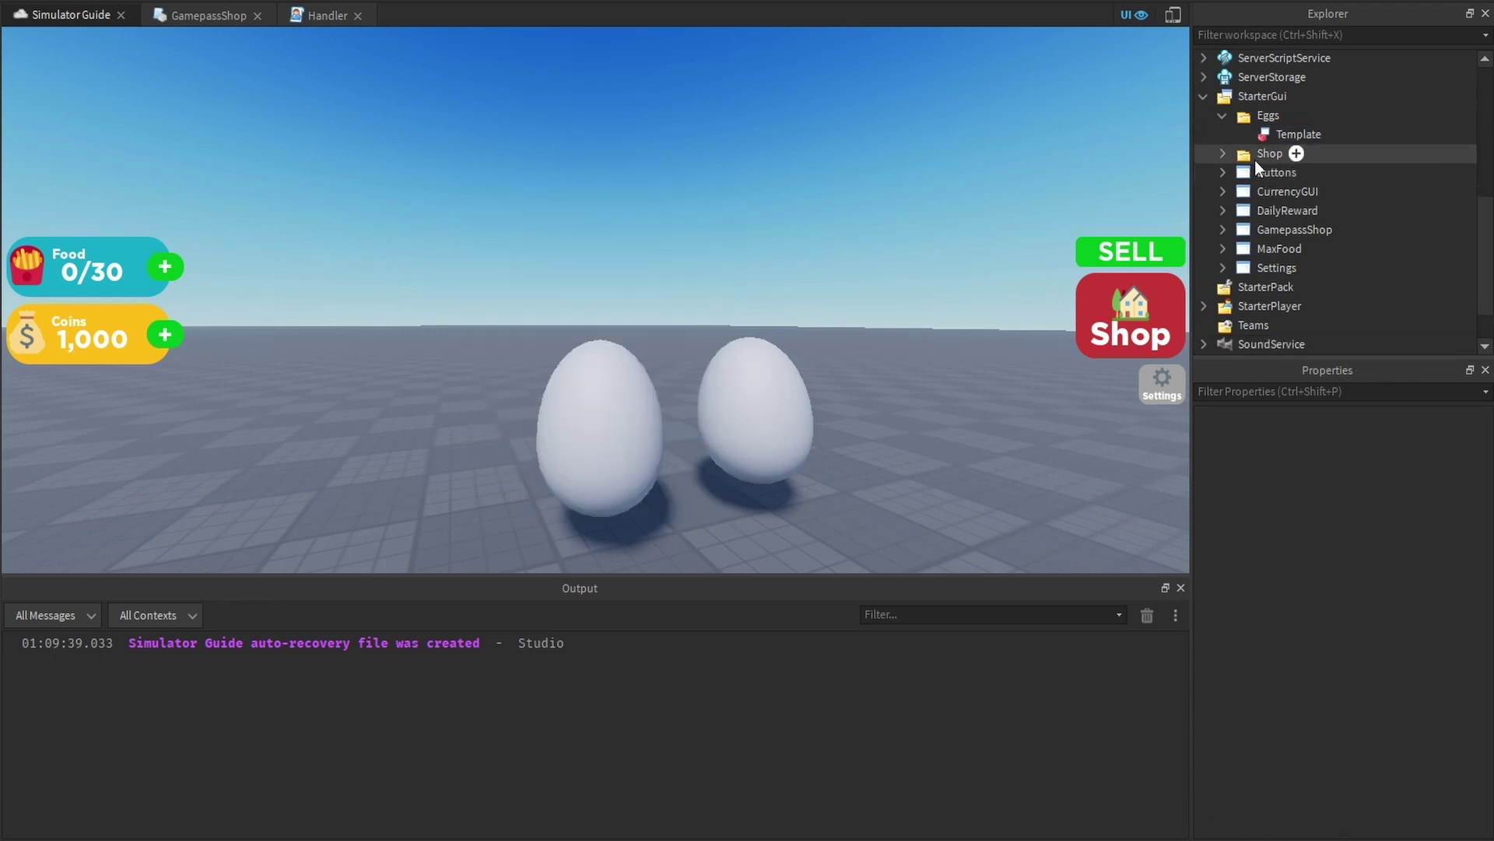
left_click(1223, 267)
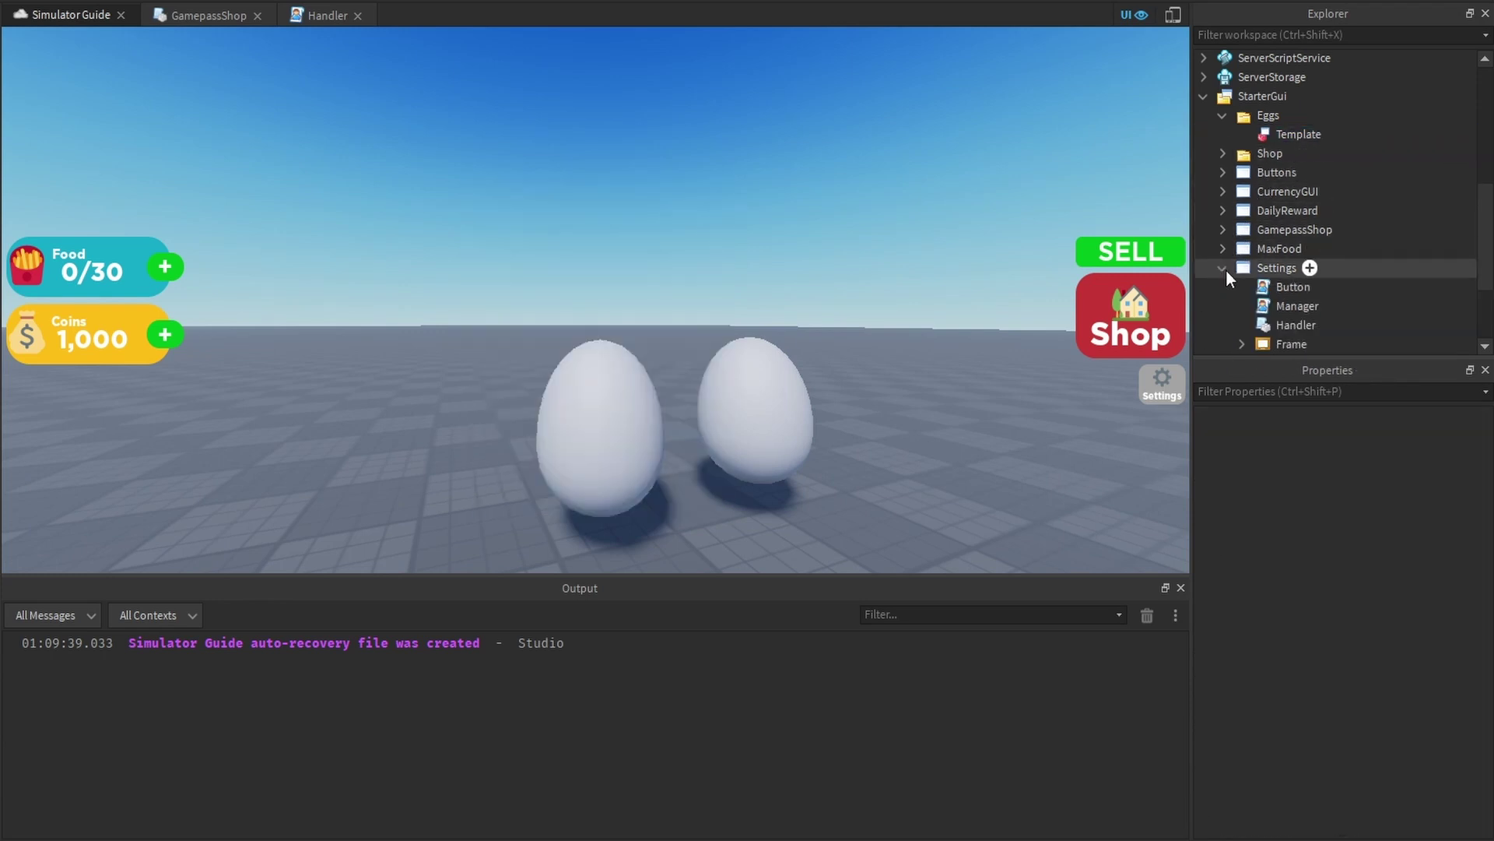
scroll(1245, 276, "down", 1)
left_click(1277, 289)
scroll(1274, 277, "down", 1)
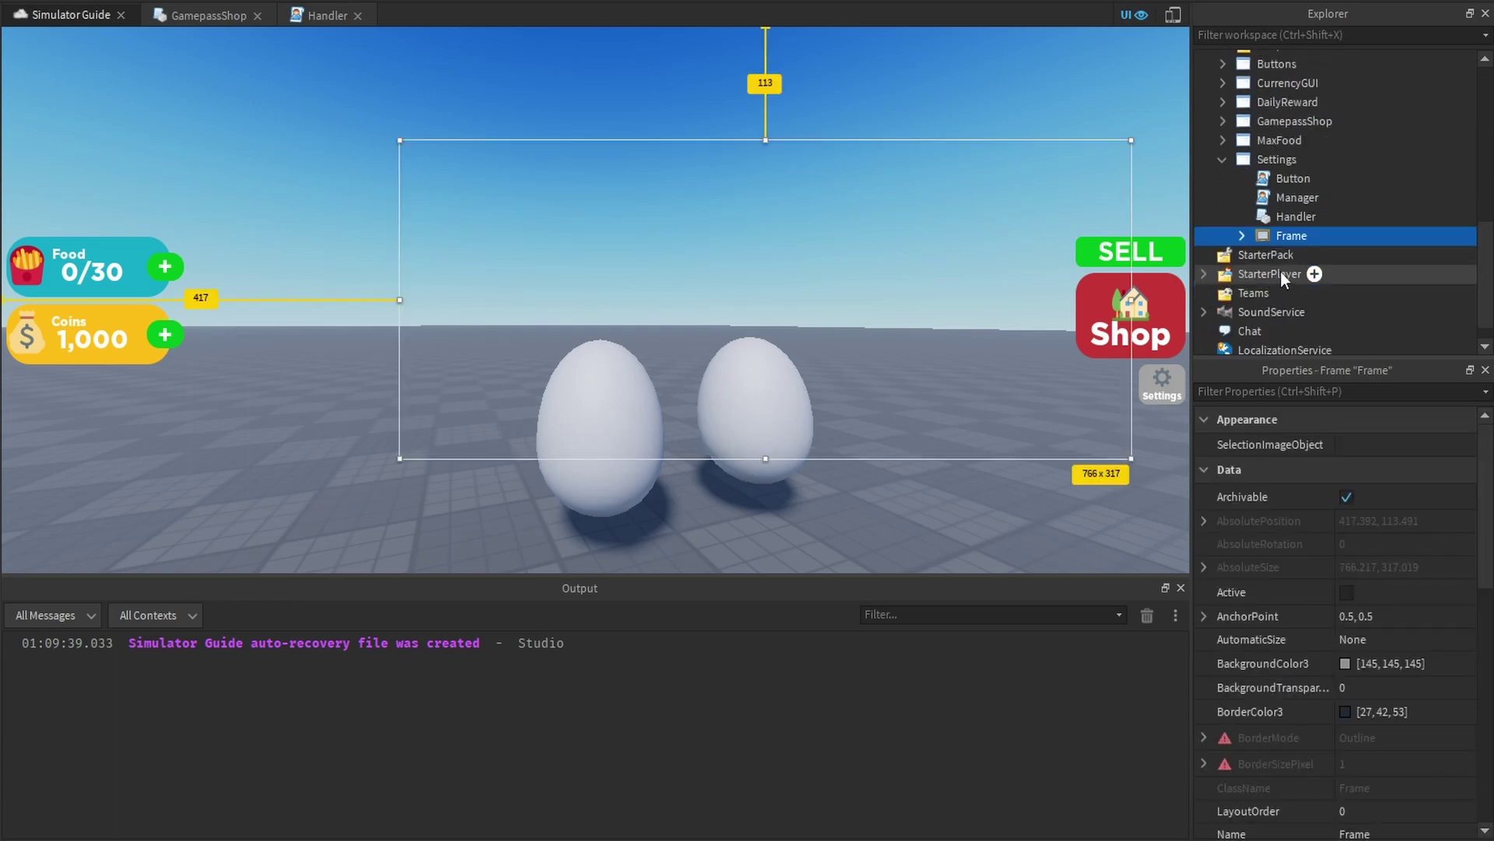
key("ctrl+d")
scroll(1303, 234, "up", 2)
left_click_drag(1287, 252, 1322, 136)
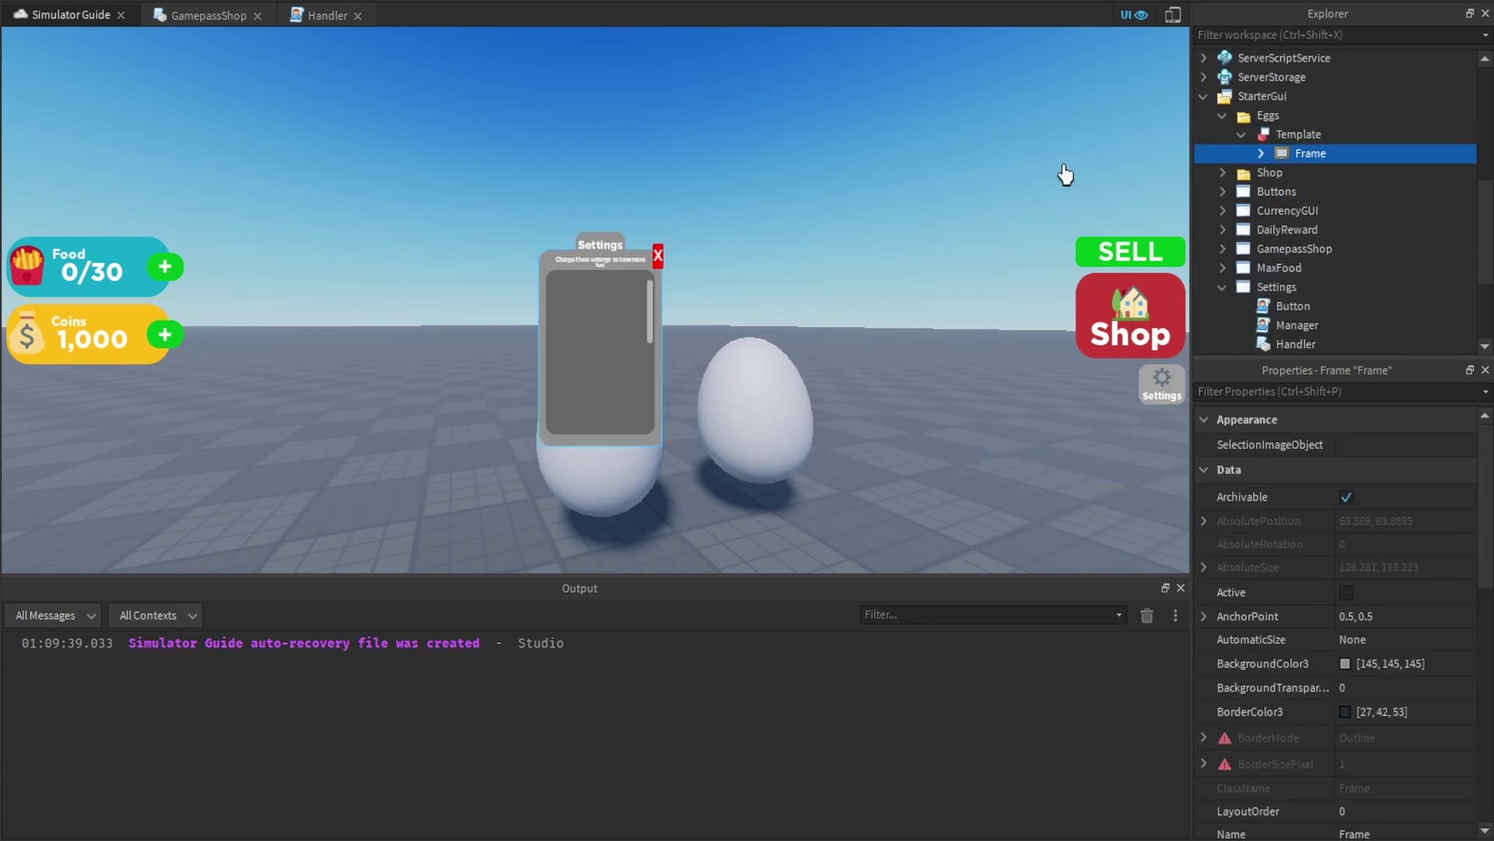
Set the Size of the Frame inside the Template billboard to {1, 0},{0.7, 0}
scroll(1050, 164, "up", 3)
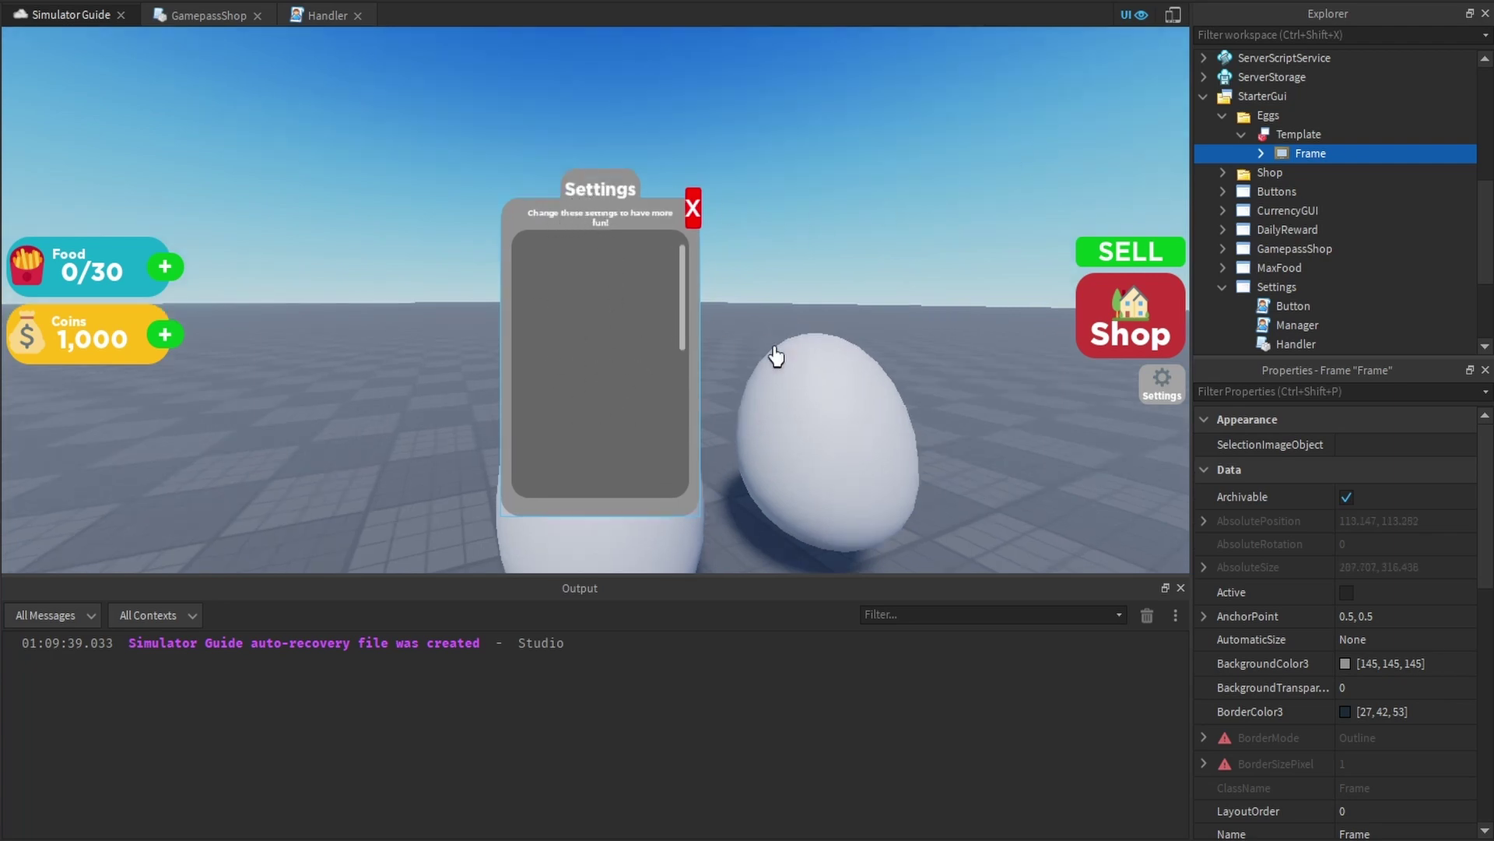
right_click_drag(896, 204, 893, 203)
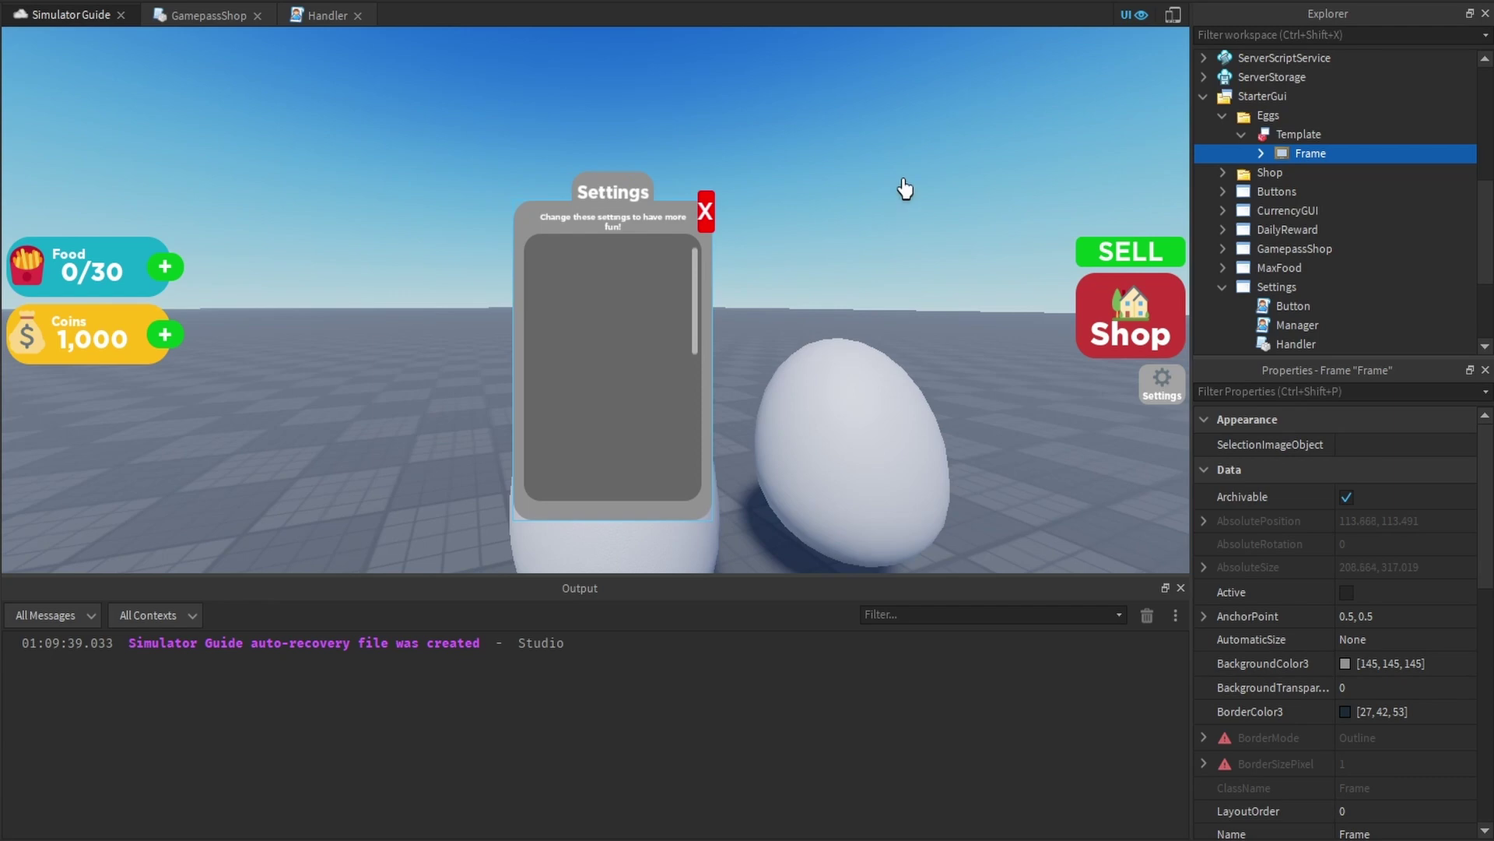
left_click(1340, 392)
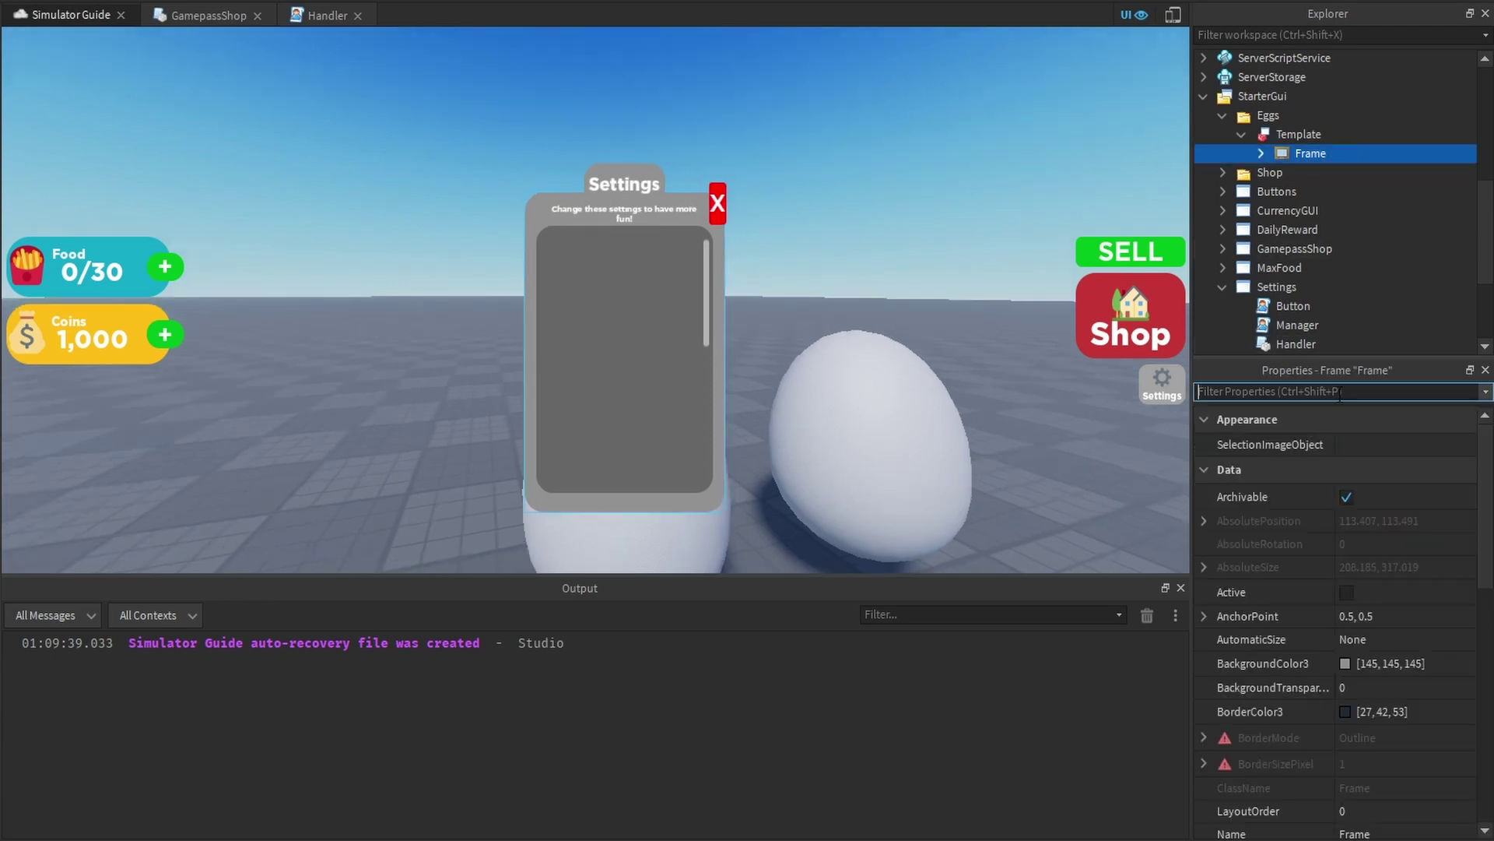
type("size")
left_click(1380, 515)
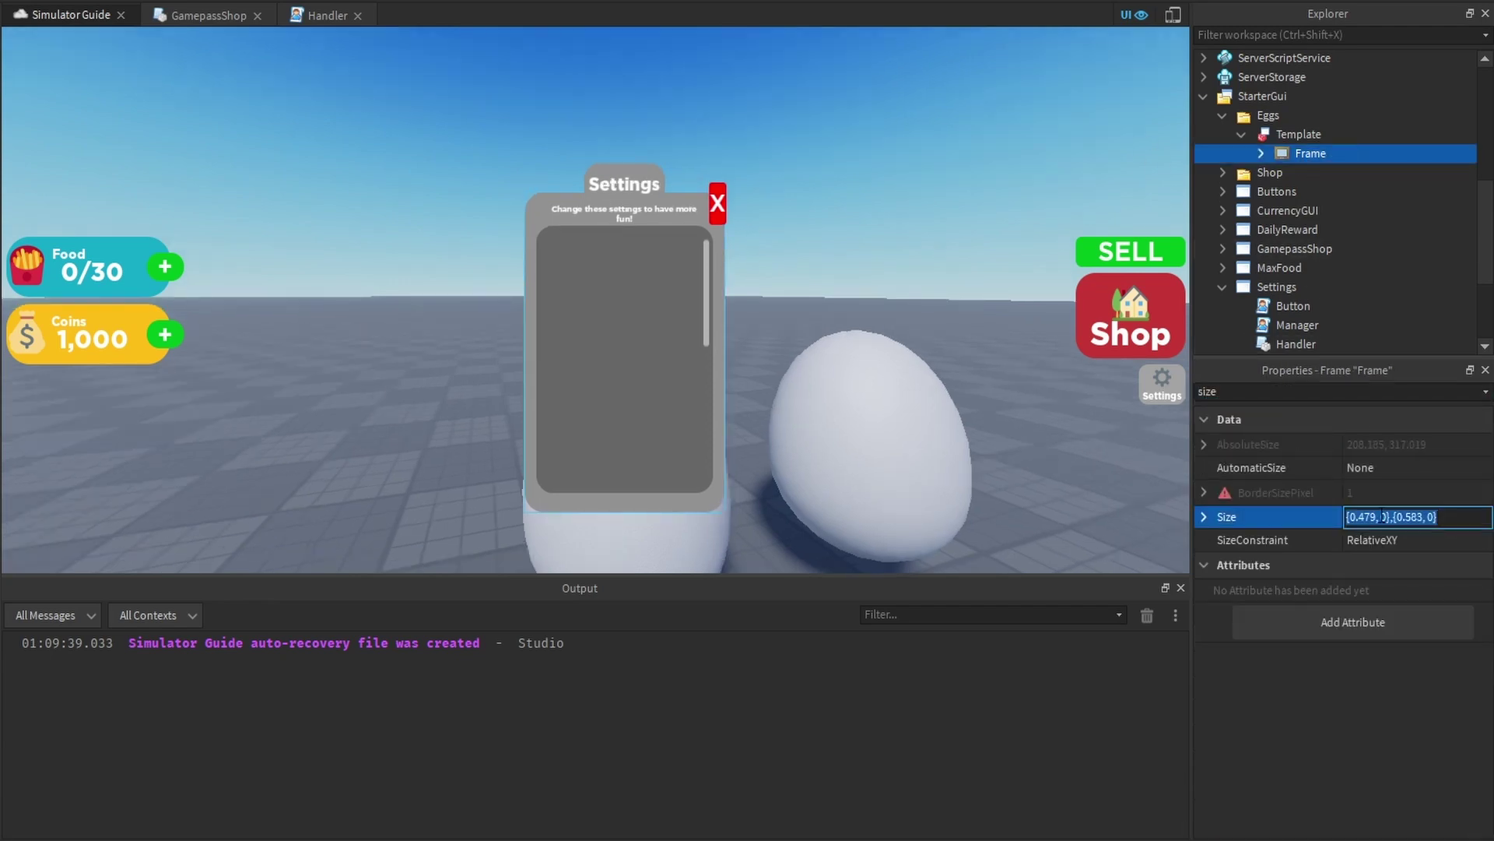
type("1, 0, .7")
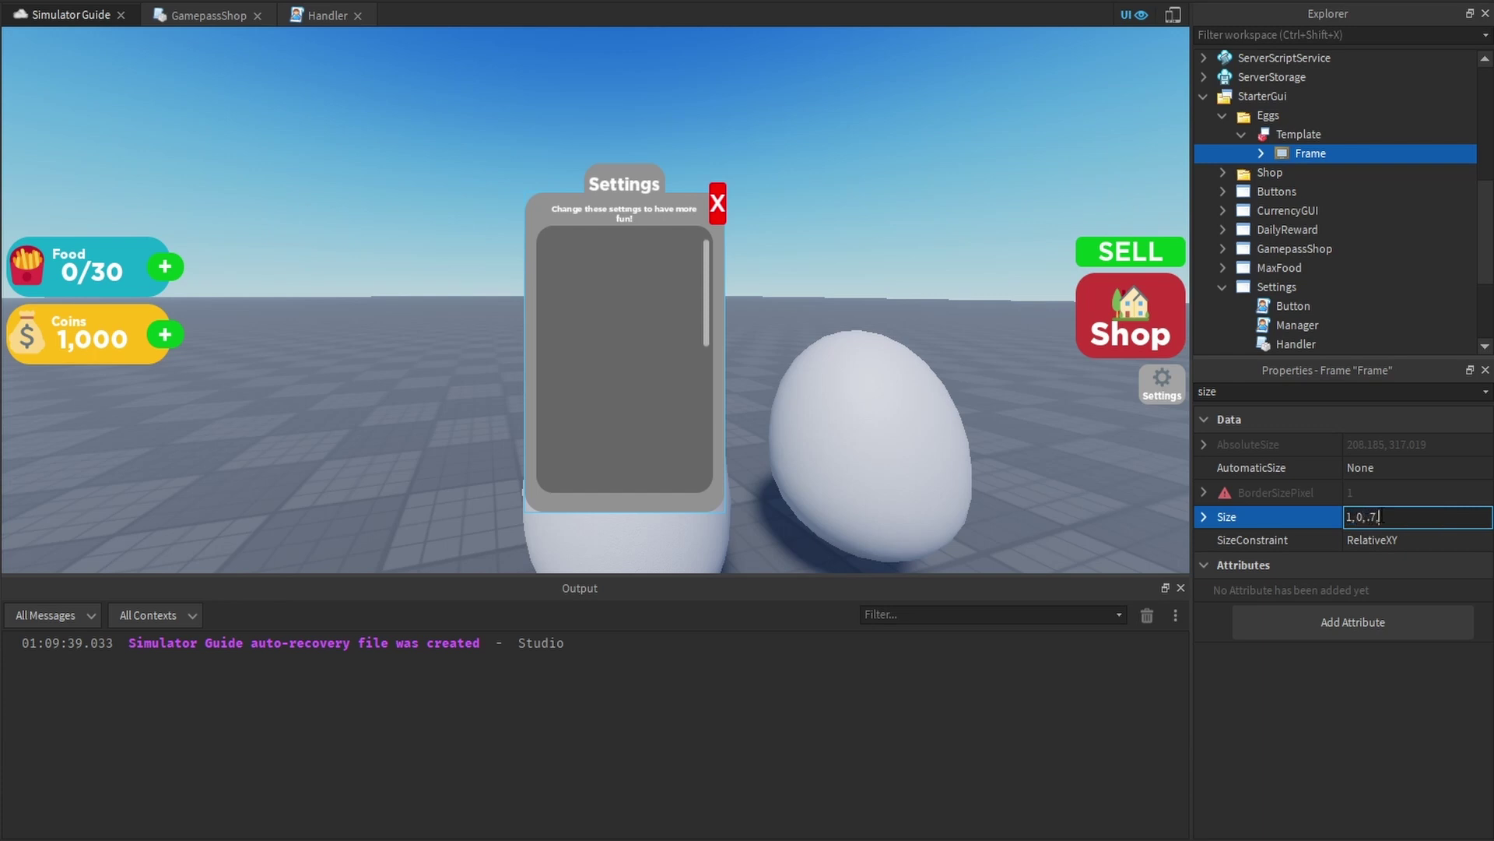
type(", 0")
key("Return")
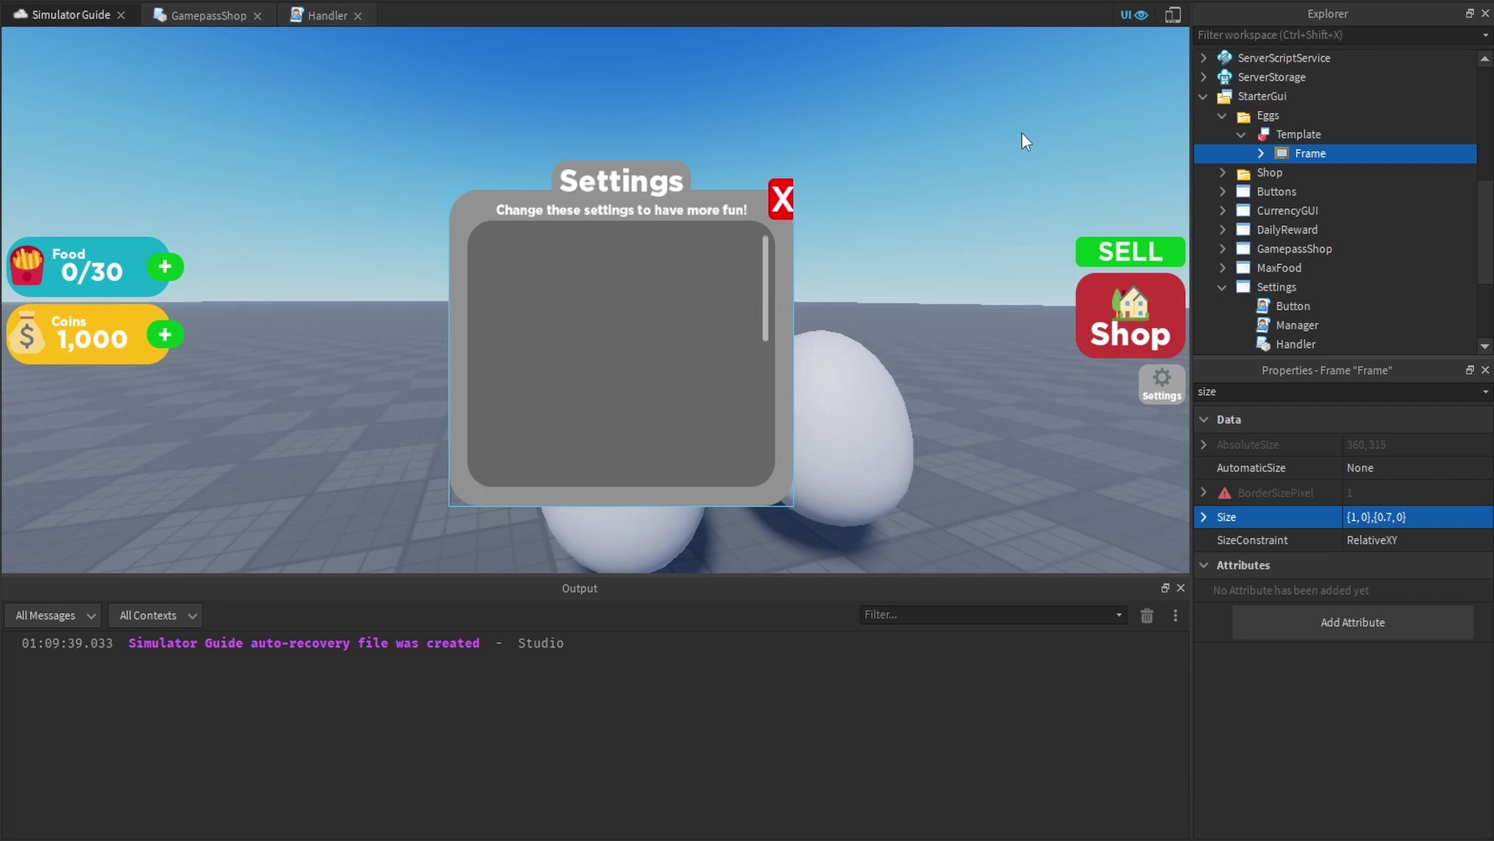
Delete the ExitButton from the Template billboard's Frame
left_click(1262, 153)
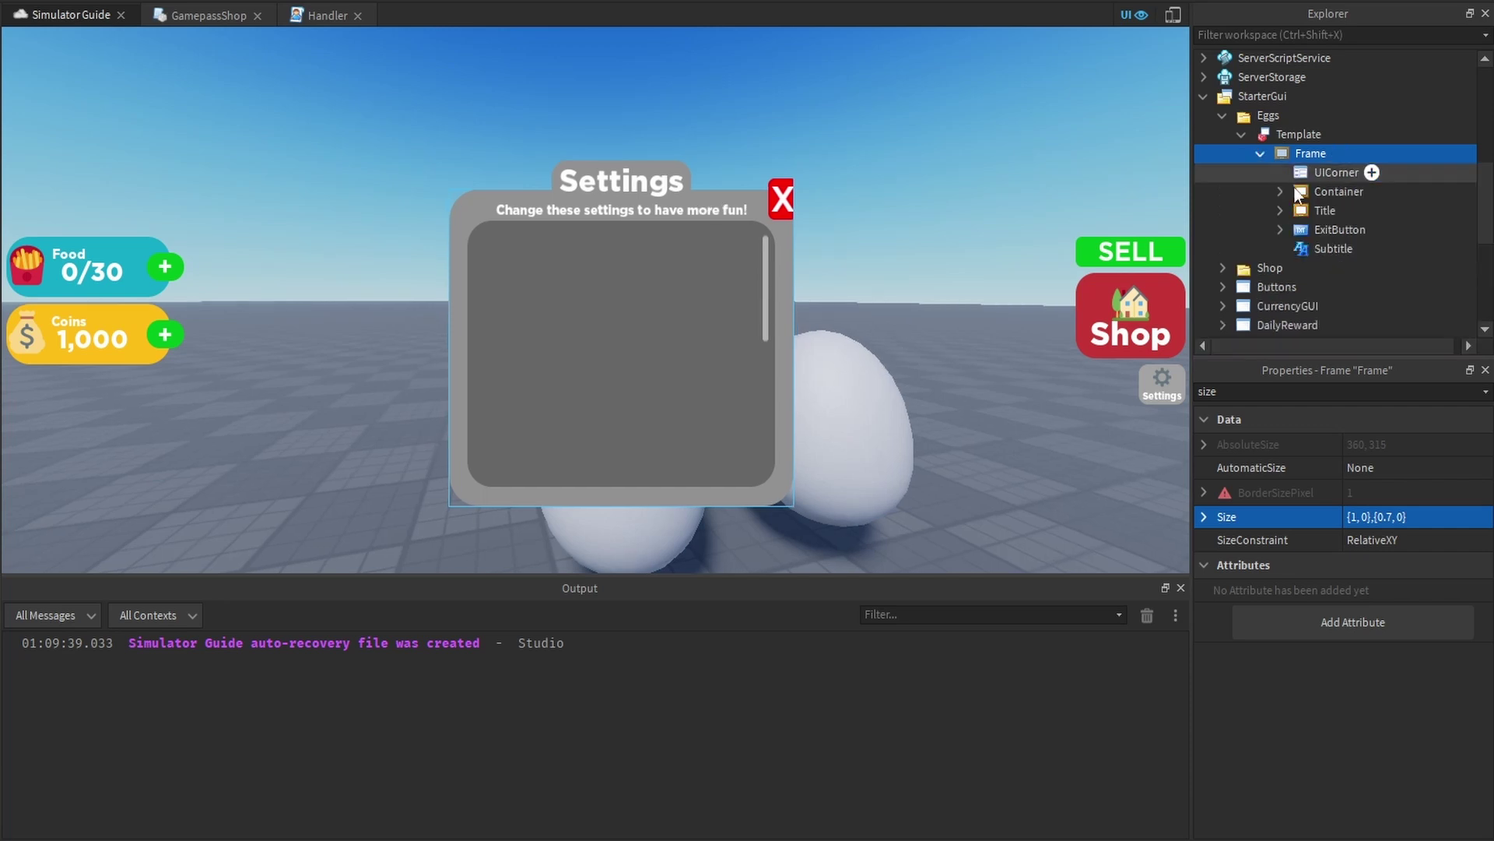
left_click(1320, 236)
key("Delete")
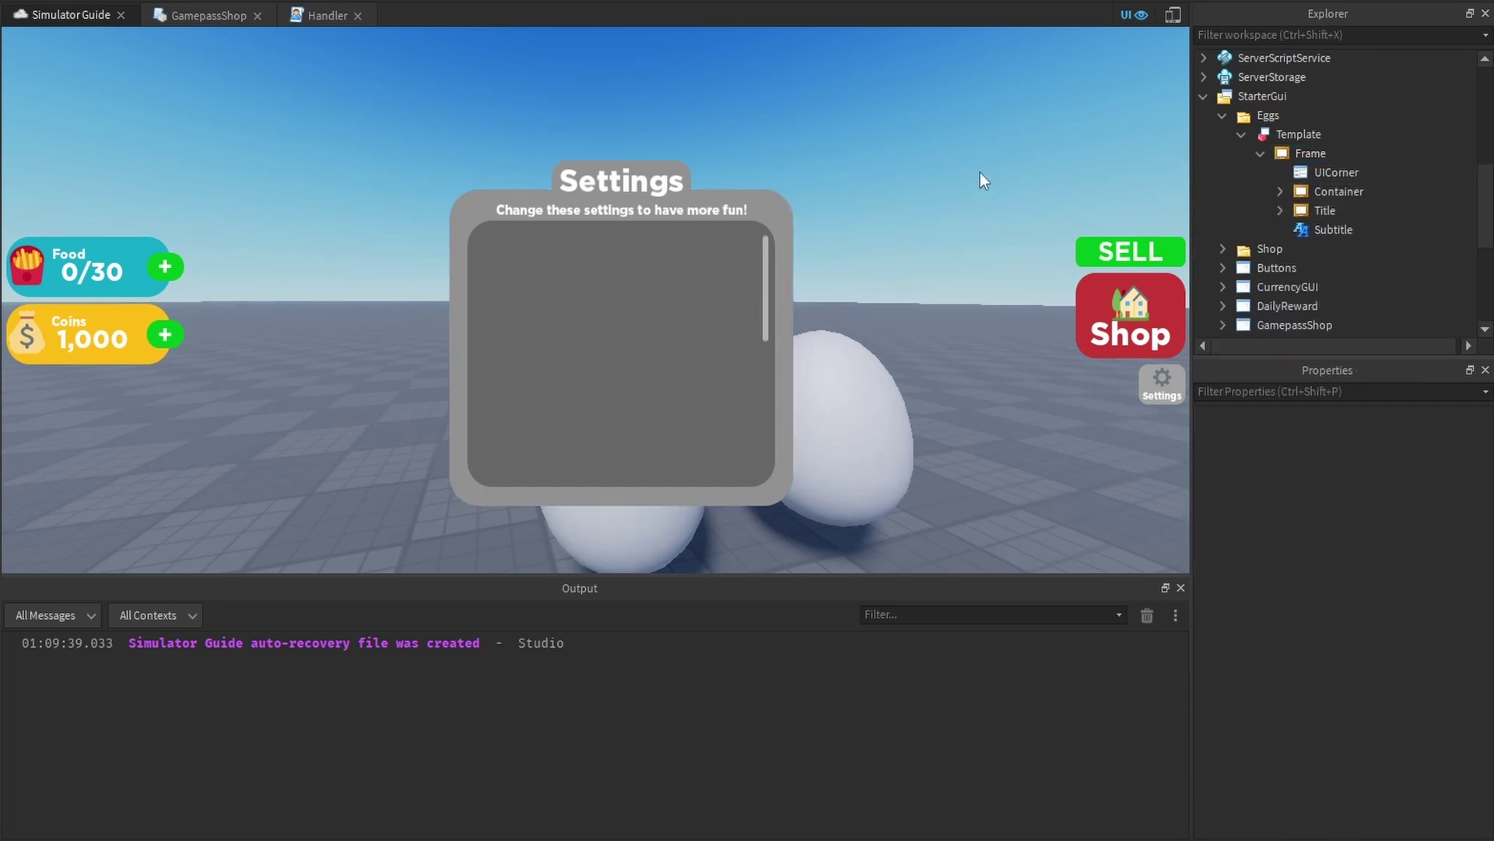
Set the BackgroundColor3 of both the billboard's Frame and its Title frame to 5, 114, 195
left_click(1292, 154)
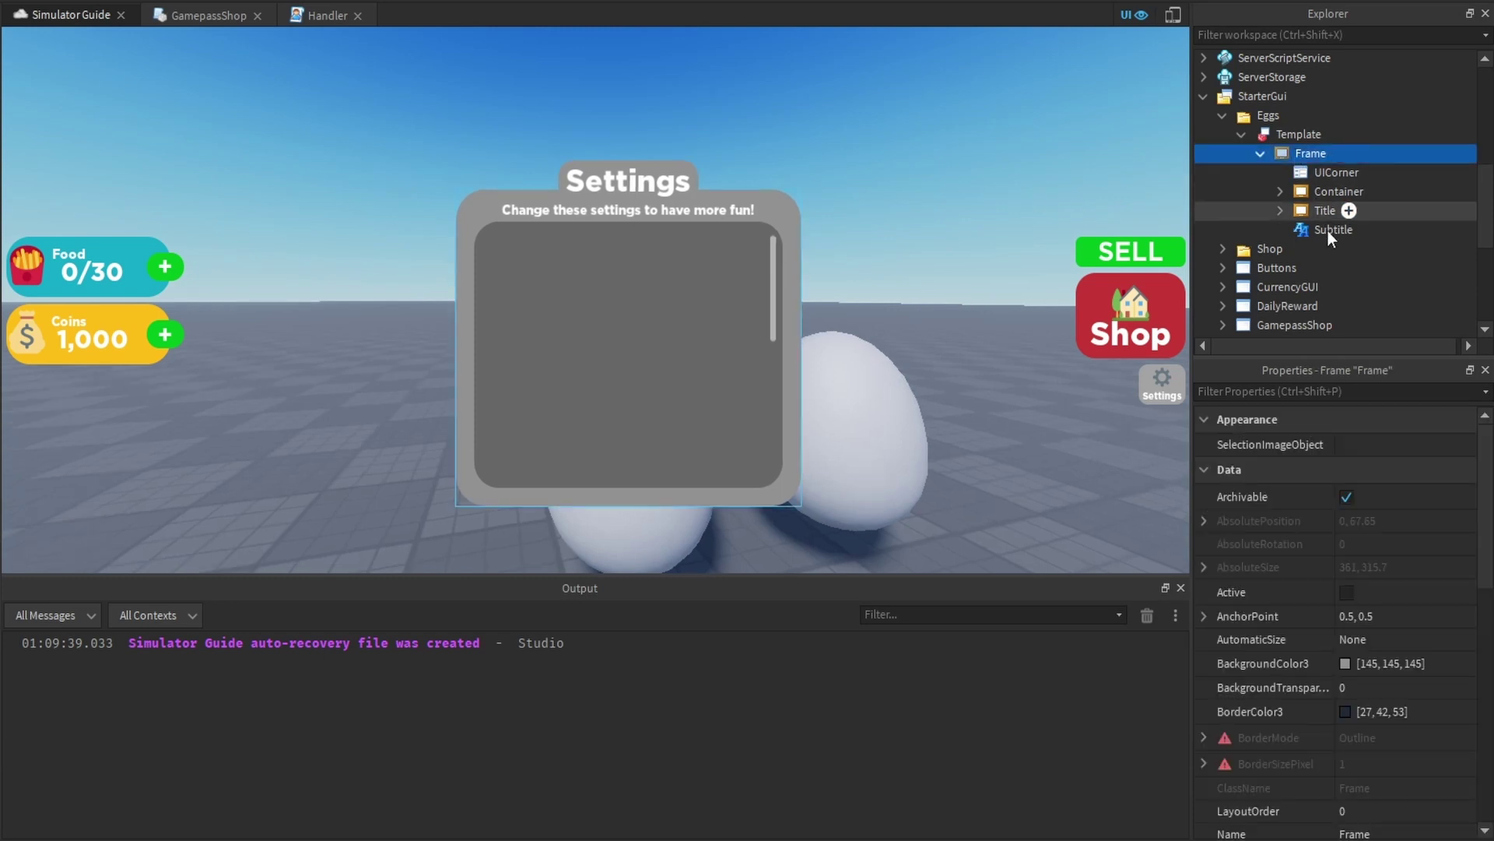
left_click(1325, 210, "ctrl")
left_click(1370, 387)
type("bac")
left_click(1393, 445)
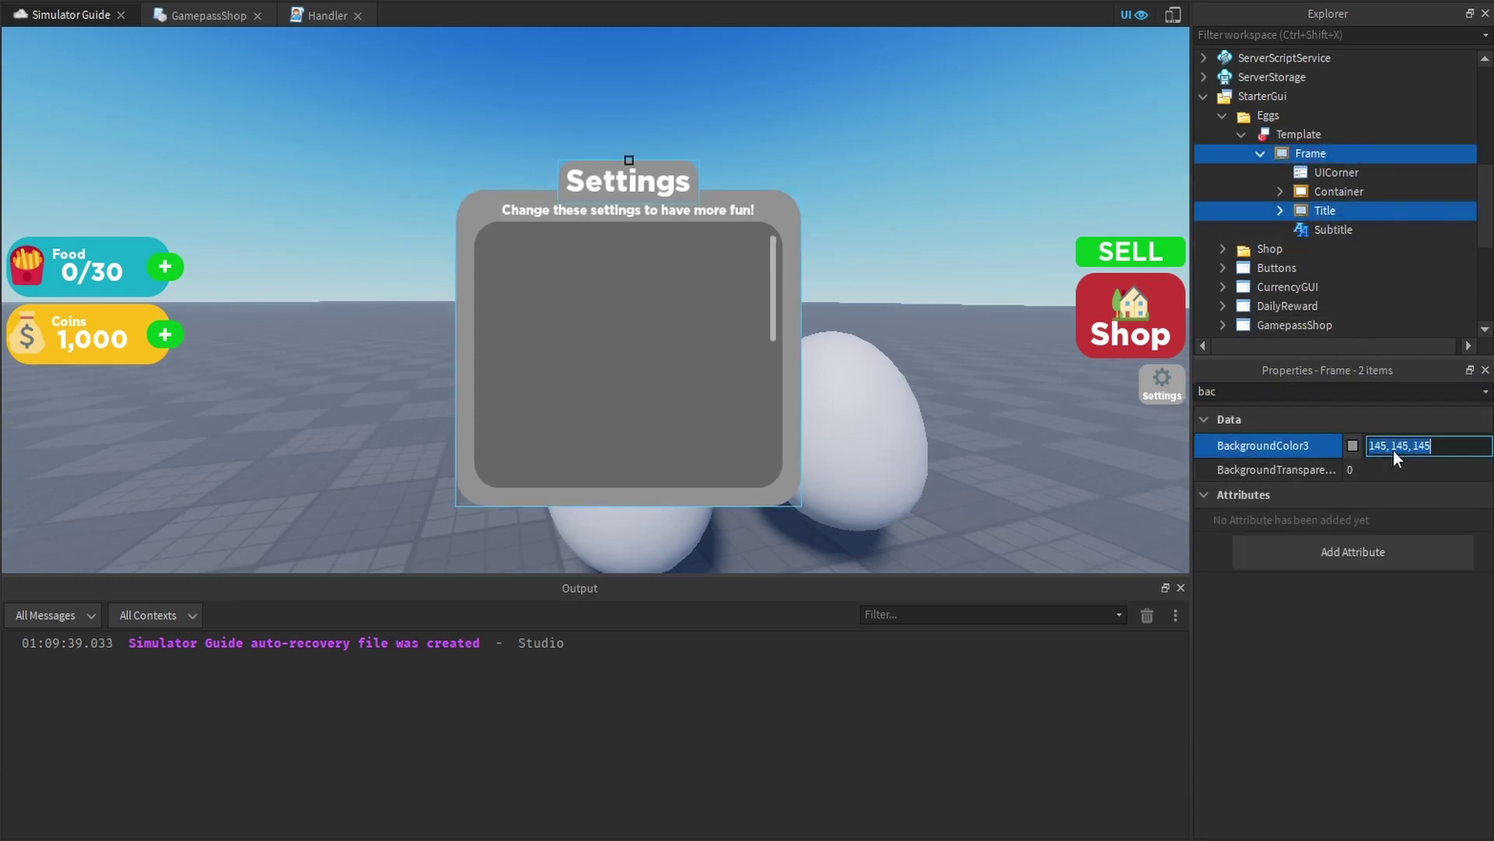
type("[5, 114, 195]")
key("Return")
left_click(1347, 443)
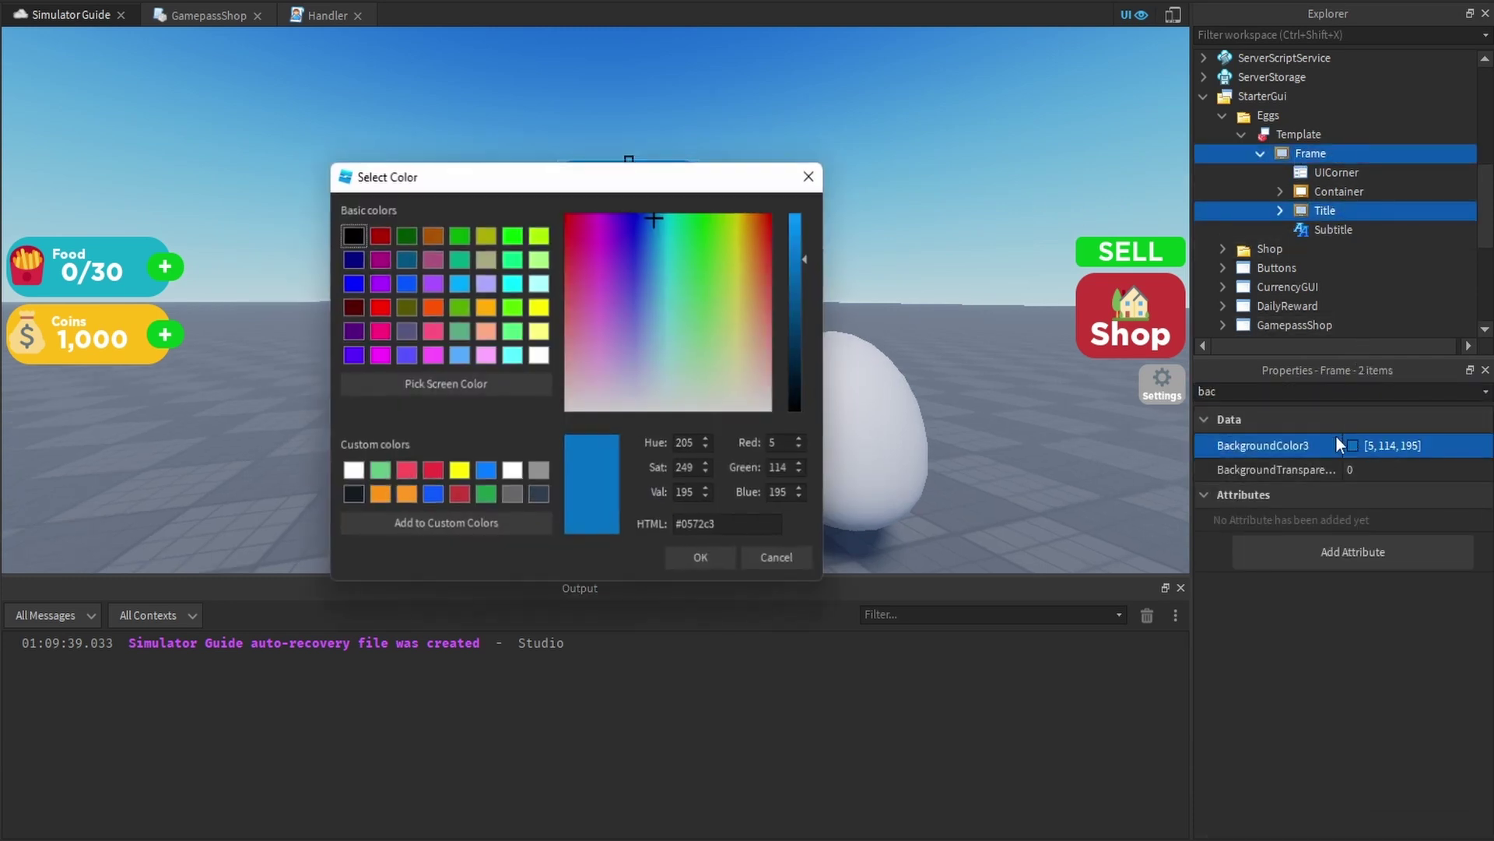
key("Escape")
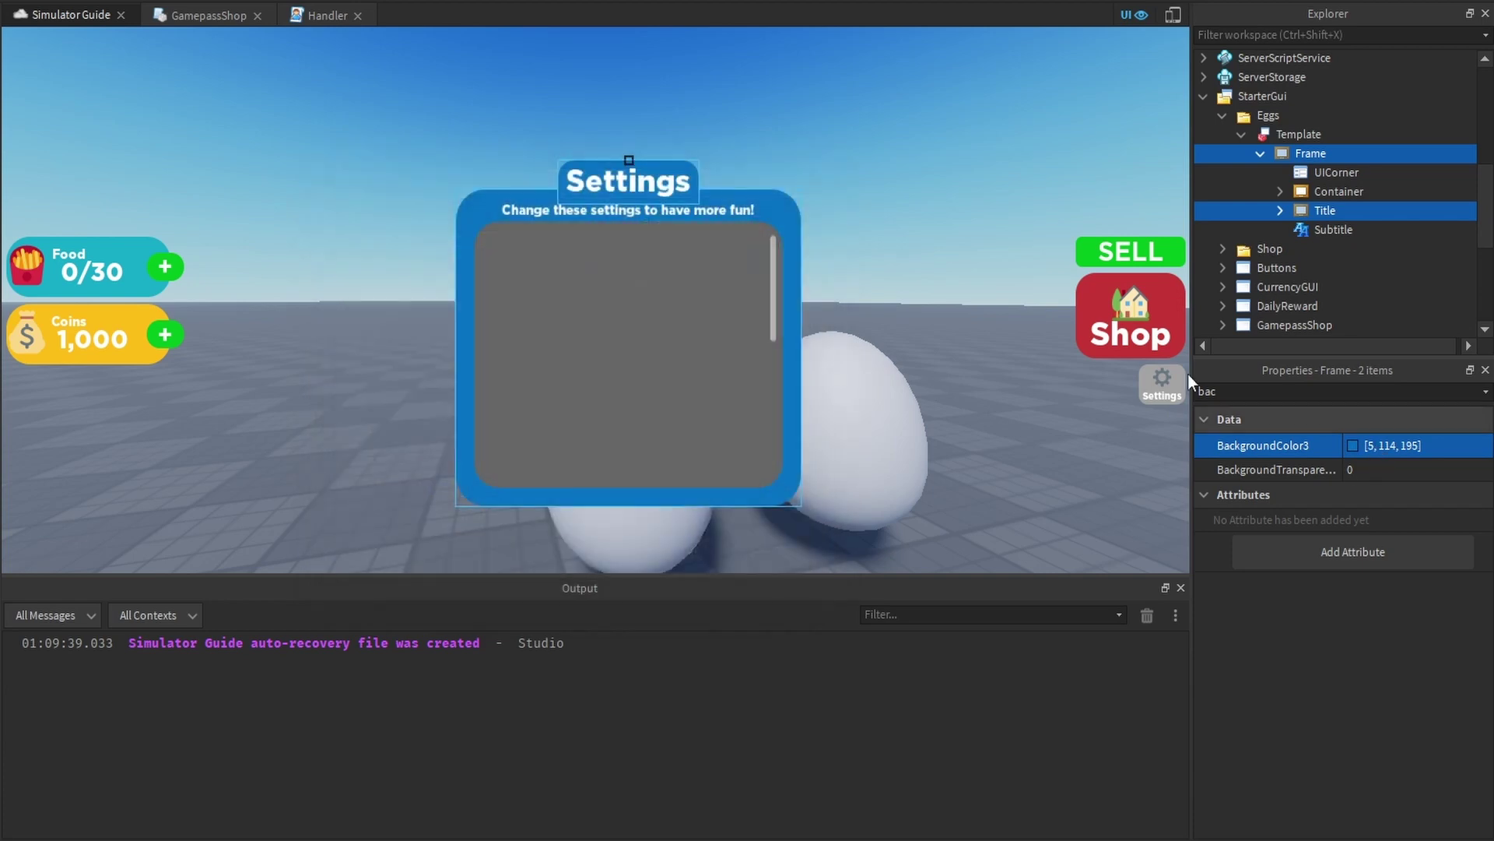
Change the text of the Title label inside the Title frame to "Basic Egg"
left_click(1280, 210)
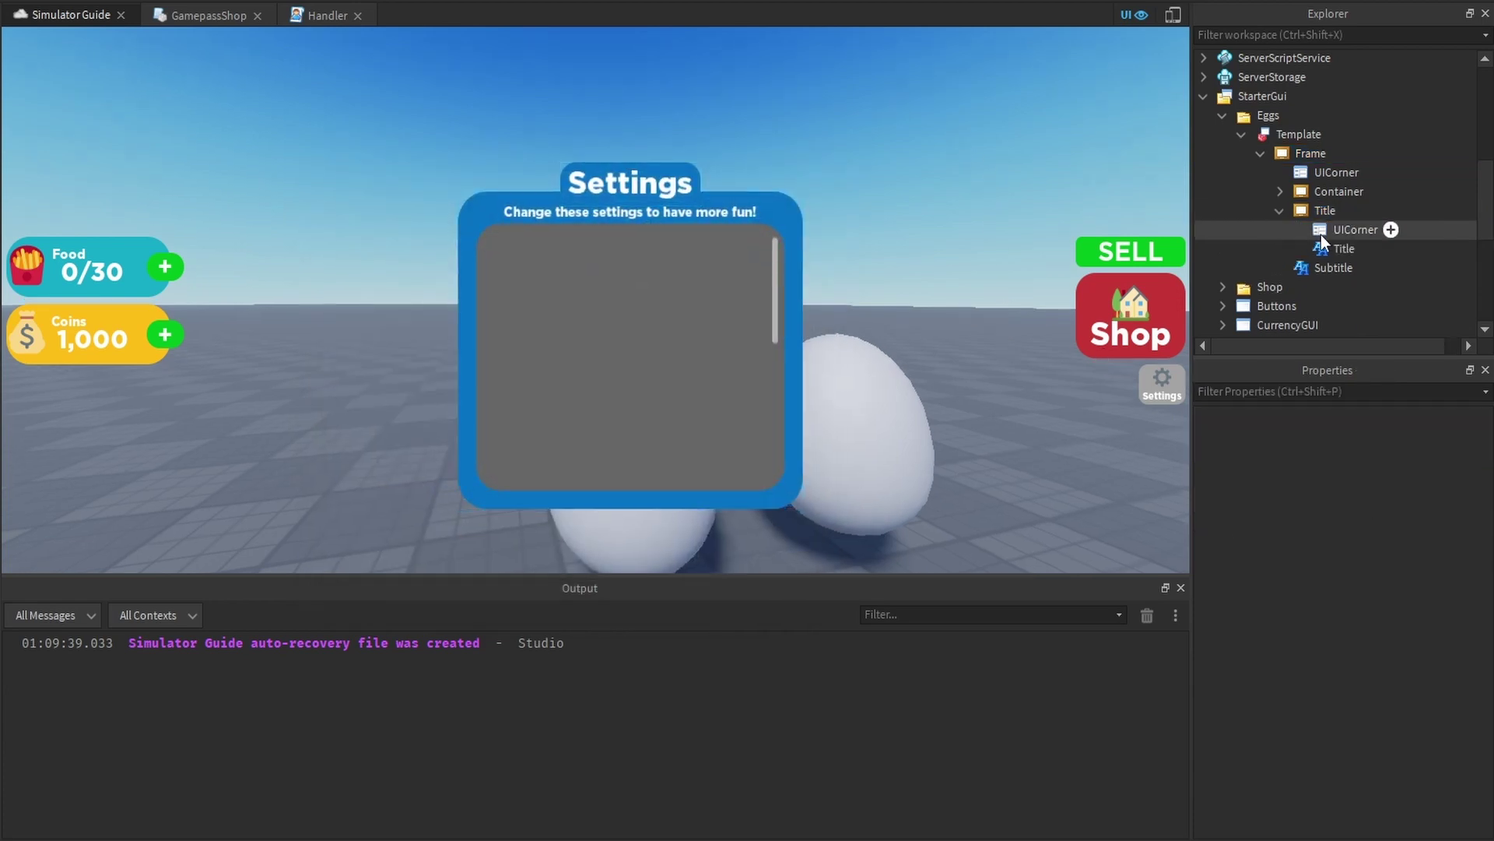
left_click(1344, 248)
left_click(1345, 392)
type("text")
left_click(1379, 489)
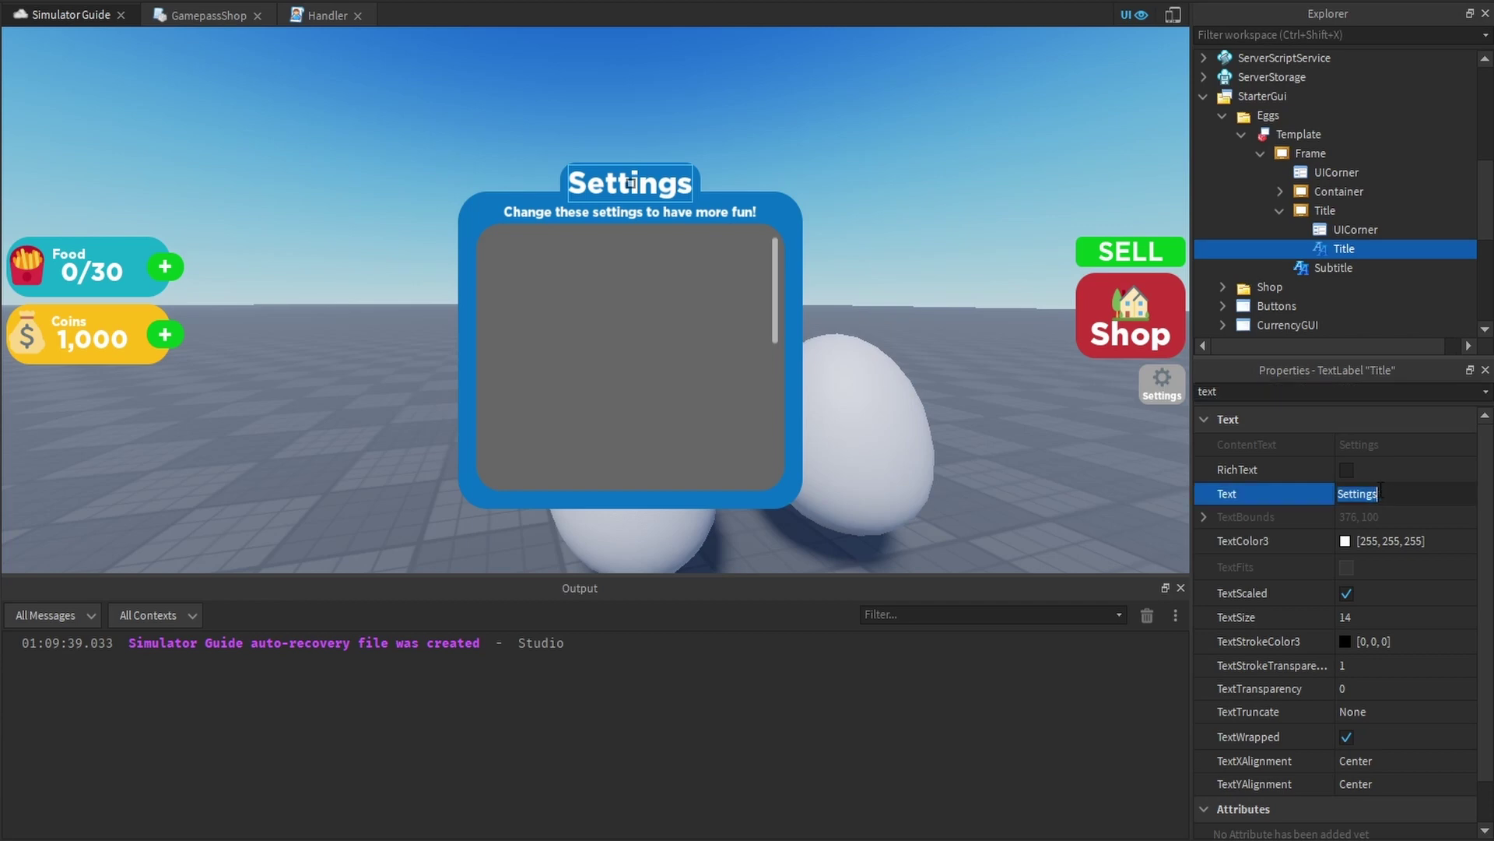
type("Basic Egg")
key("Return")
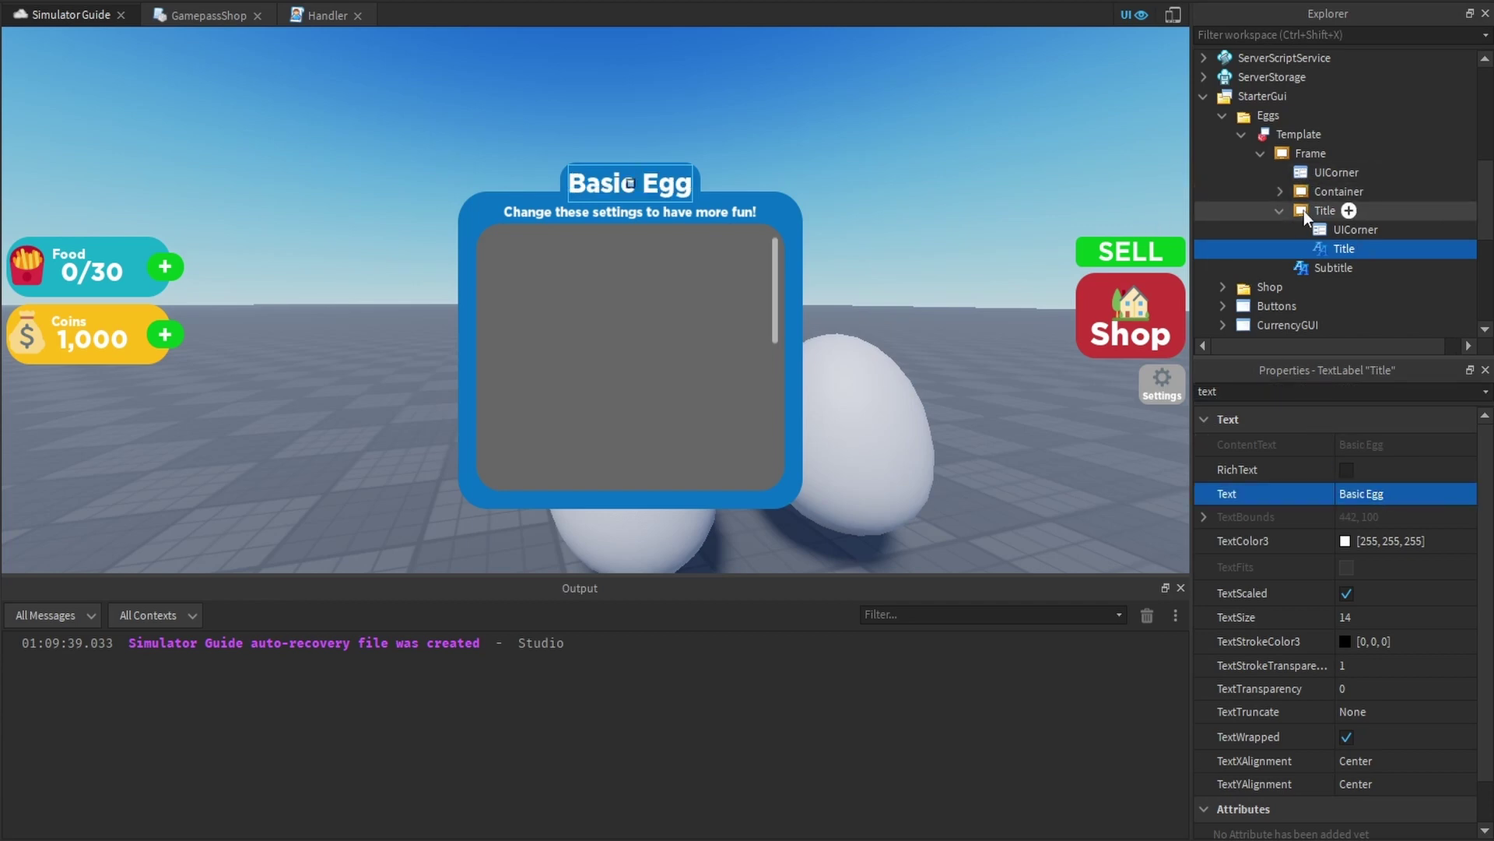
Change the Subtitle label's text to "Hover over a pet to see its chance!"
left_click(1281, 210)
left_click(1334, 230)
left_click(1344, 391)
type("text")
left_click(1371, 446)
type("Hover over a pet to see its chance!")
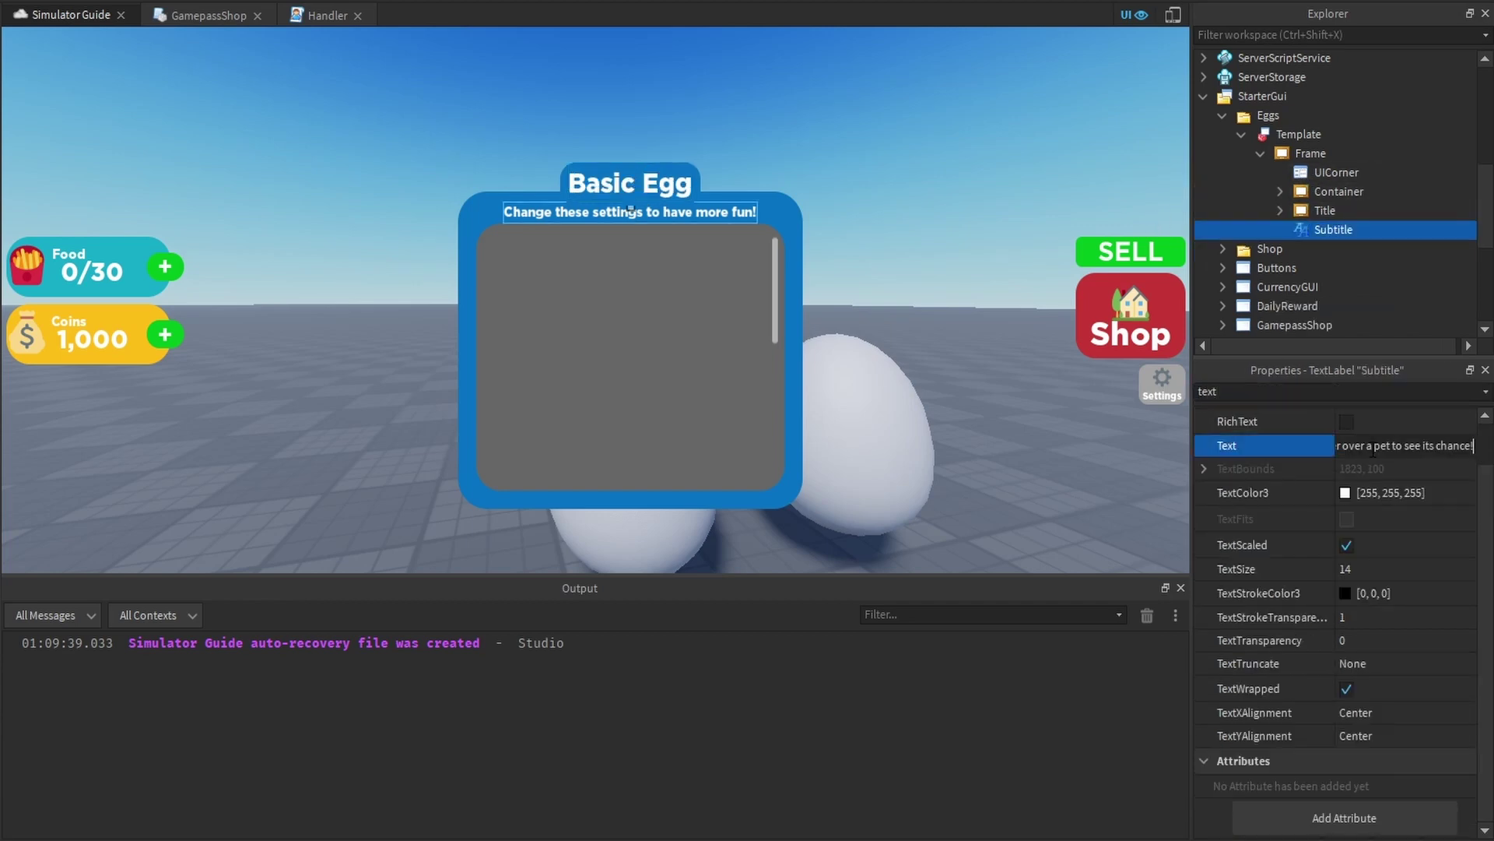
key("Return")
left_click(1000, 131)
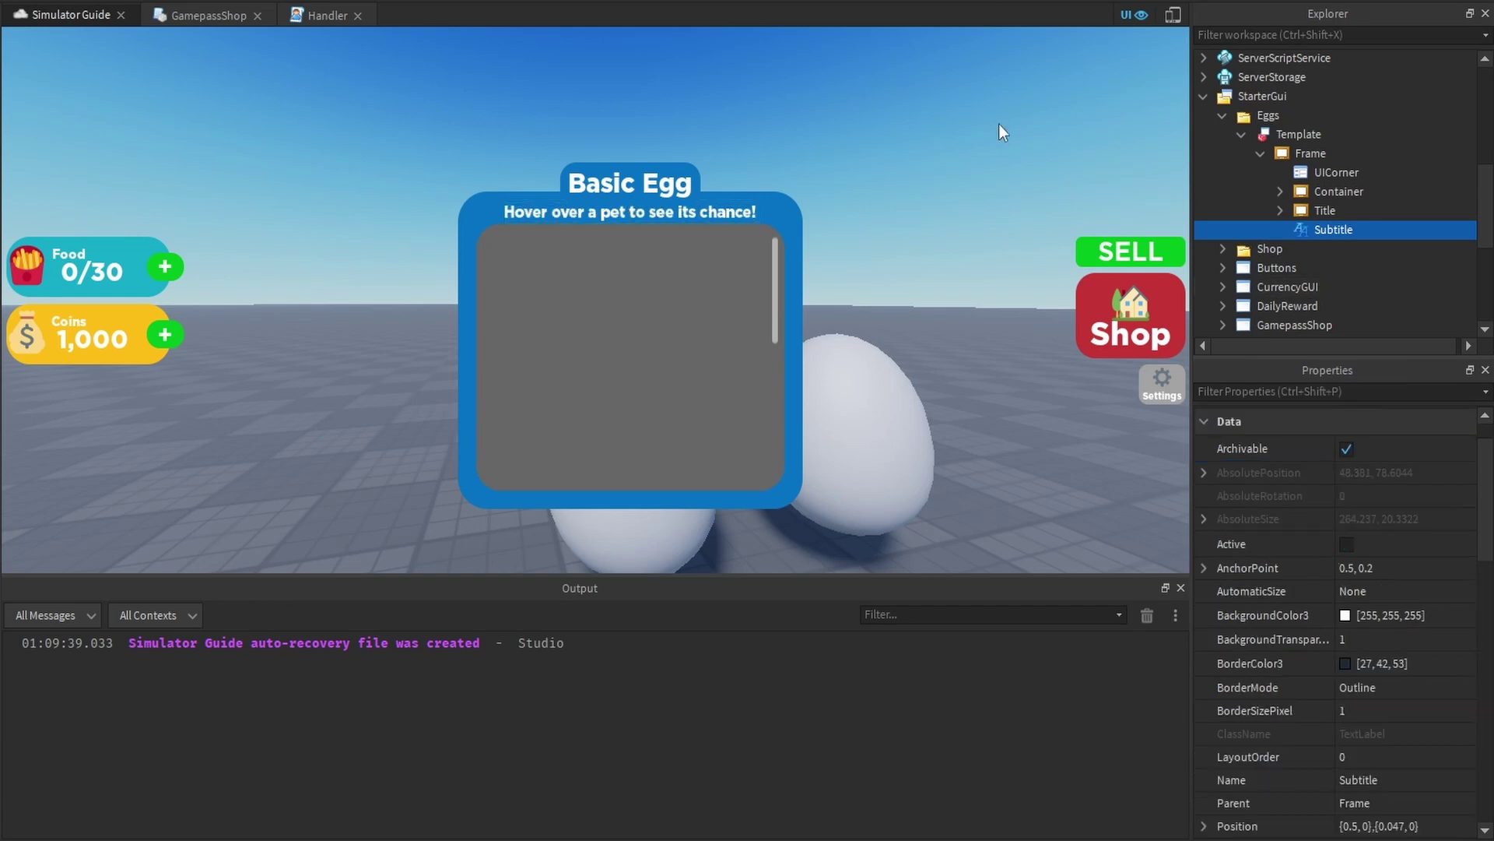
right_click_drag(998, 123, 998, 124)
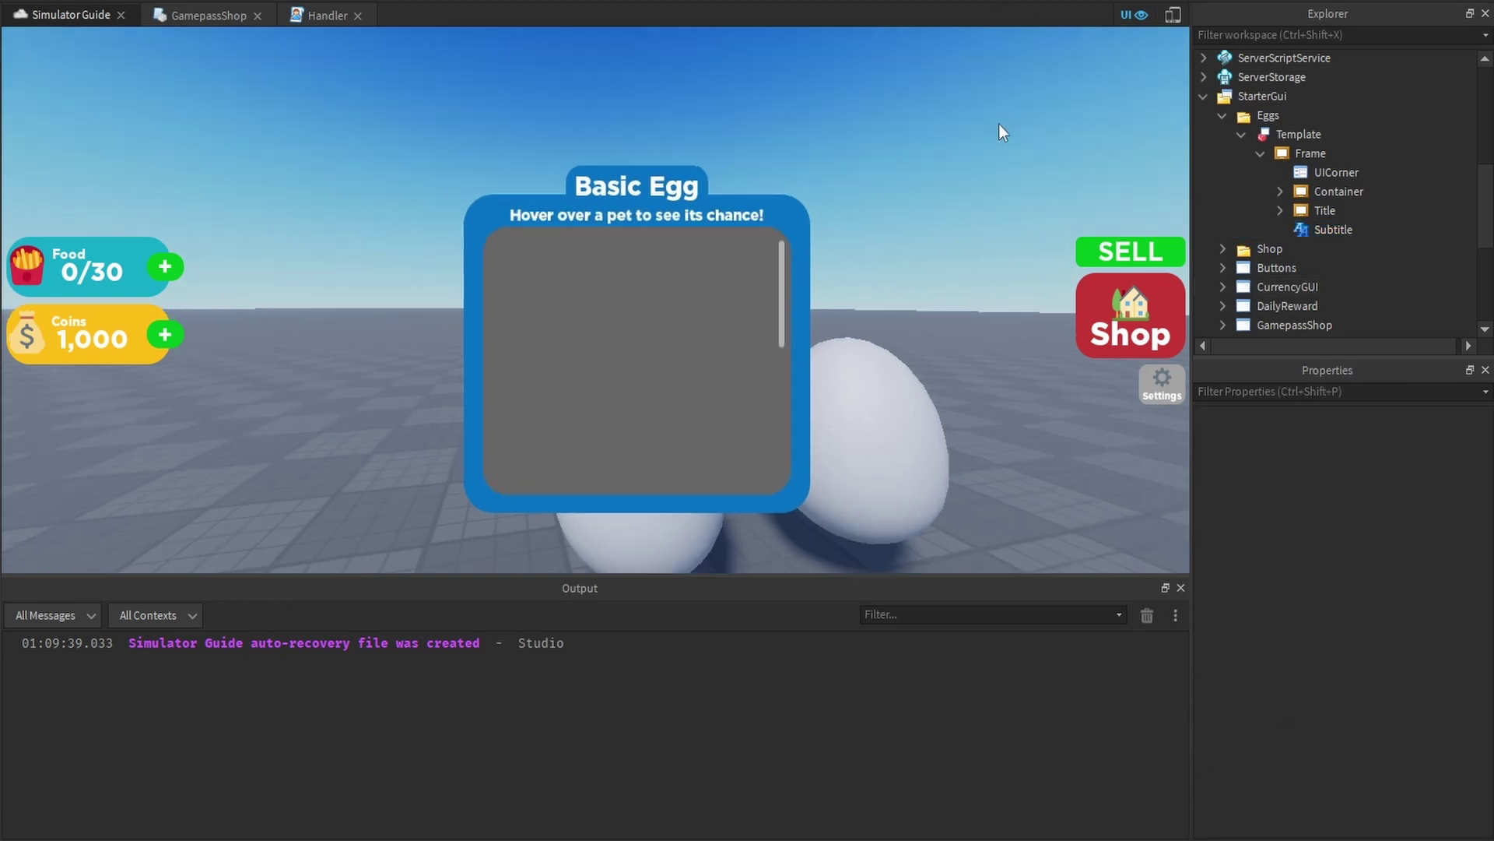
Set the BackgroundColor3 of the billboard's outer Container frame to 2, 69, 124
left_click(1339, 191)
left_click(1323, 392)
type("bac")
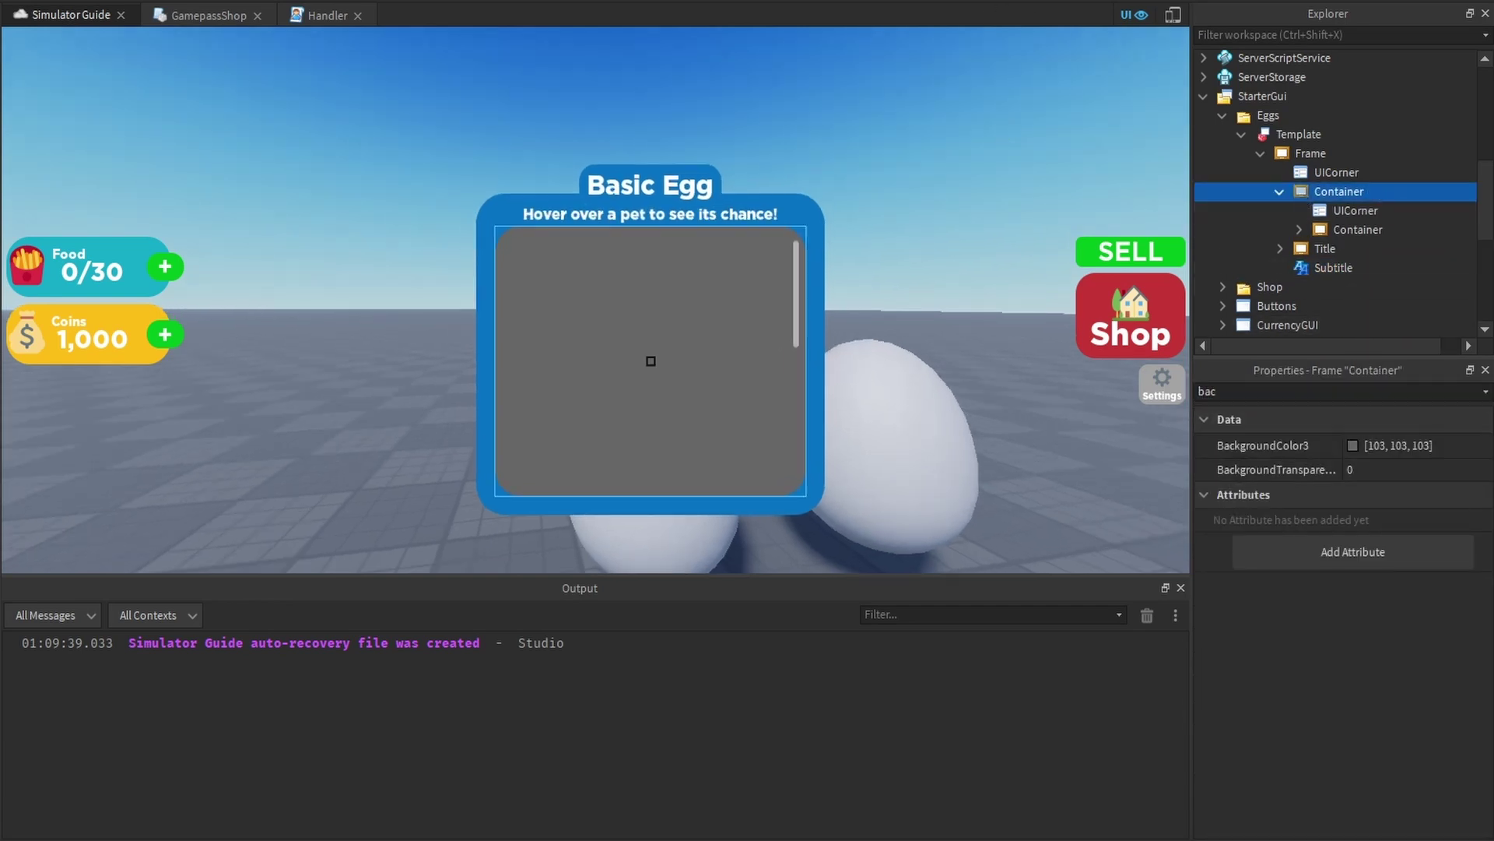
left_click(1417, 442)
type("[2, 69, 124]")
key("Return")
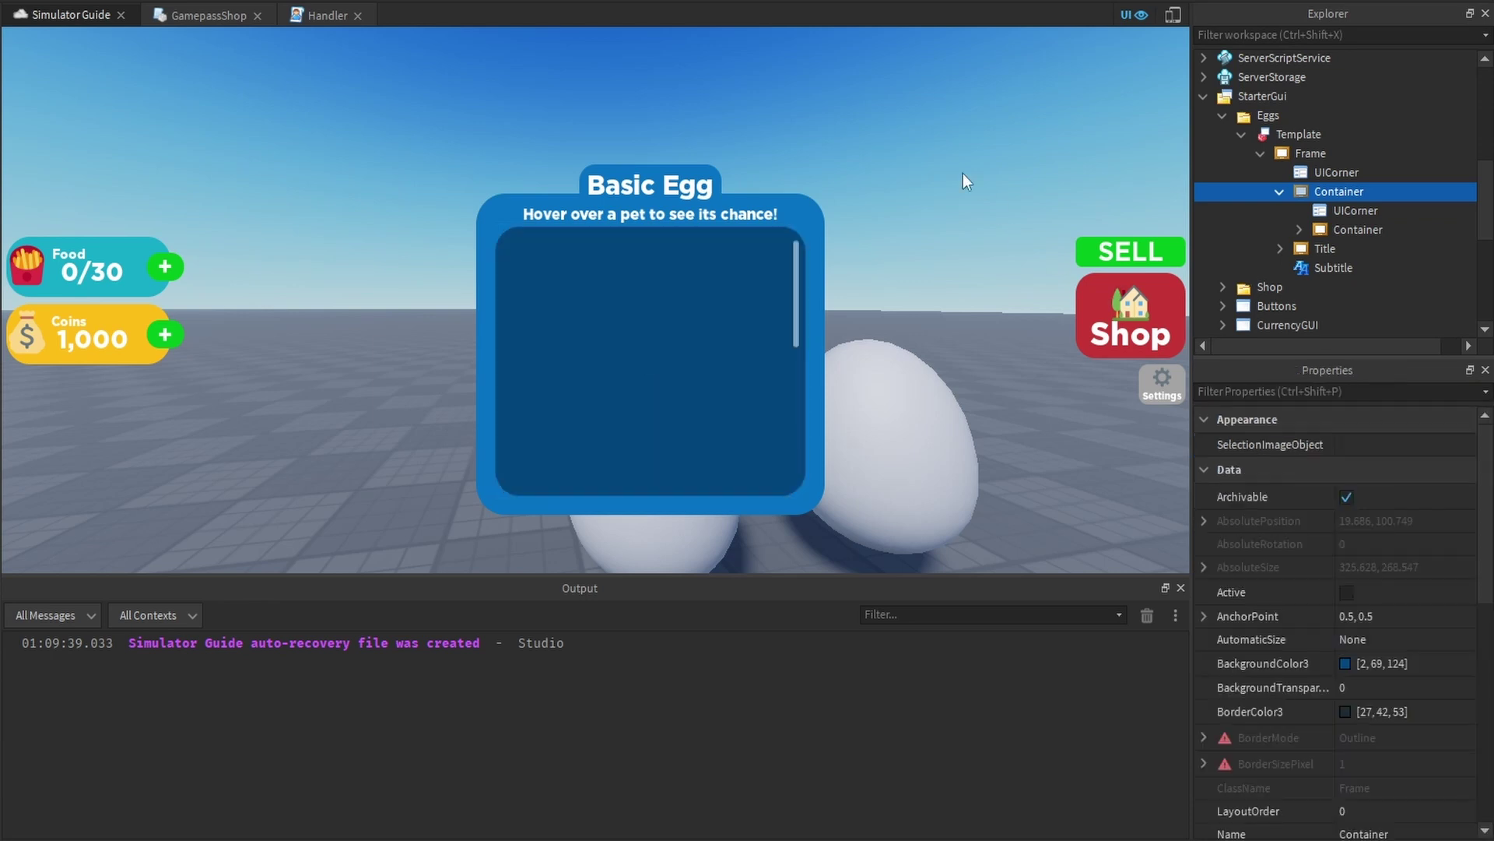
Delete the inner Container ScrollingFrame and add a UIGridLayout to the outer Container
left_click(1357, 229)
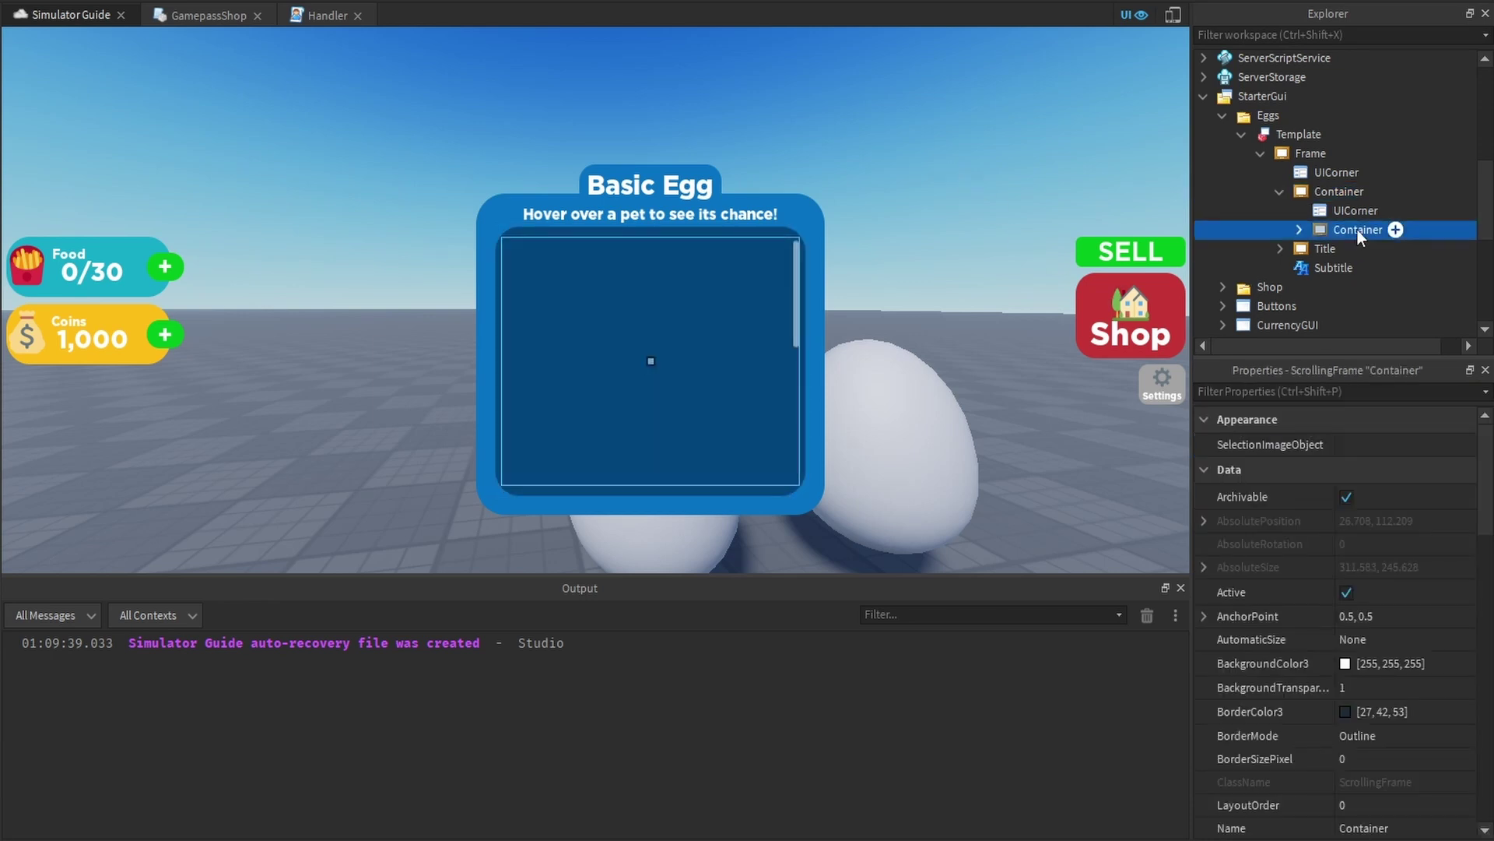
key("Delete")
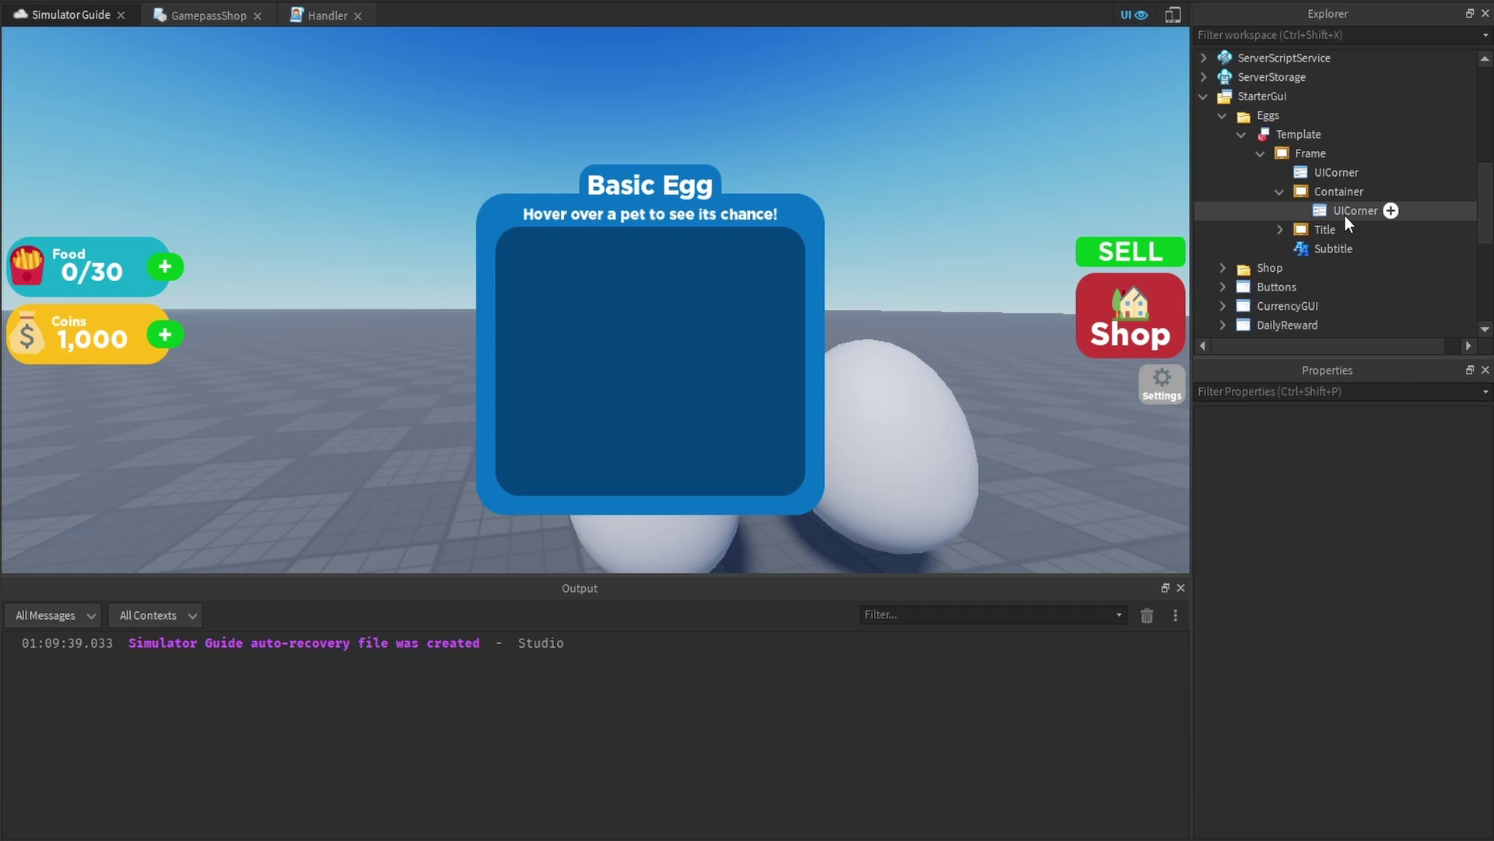
left_click(1373, 192)
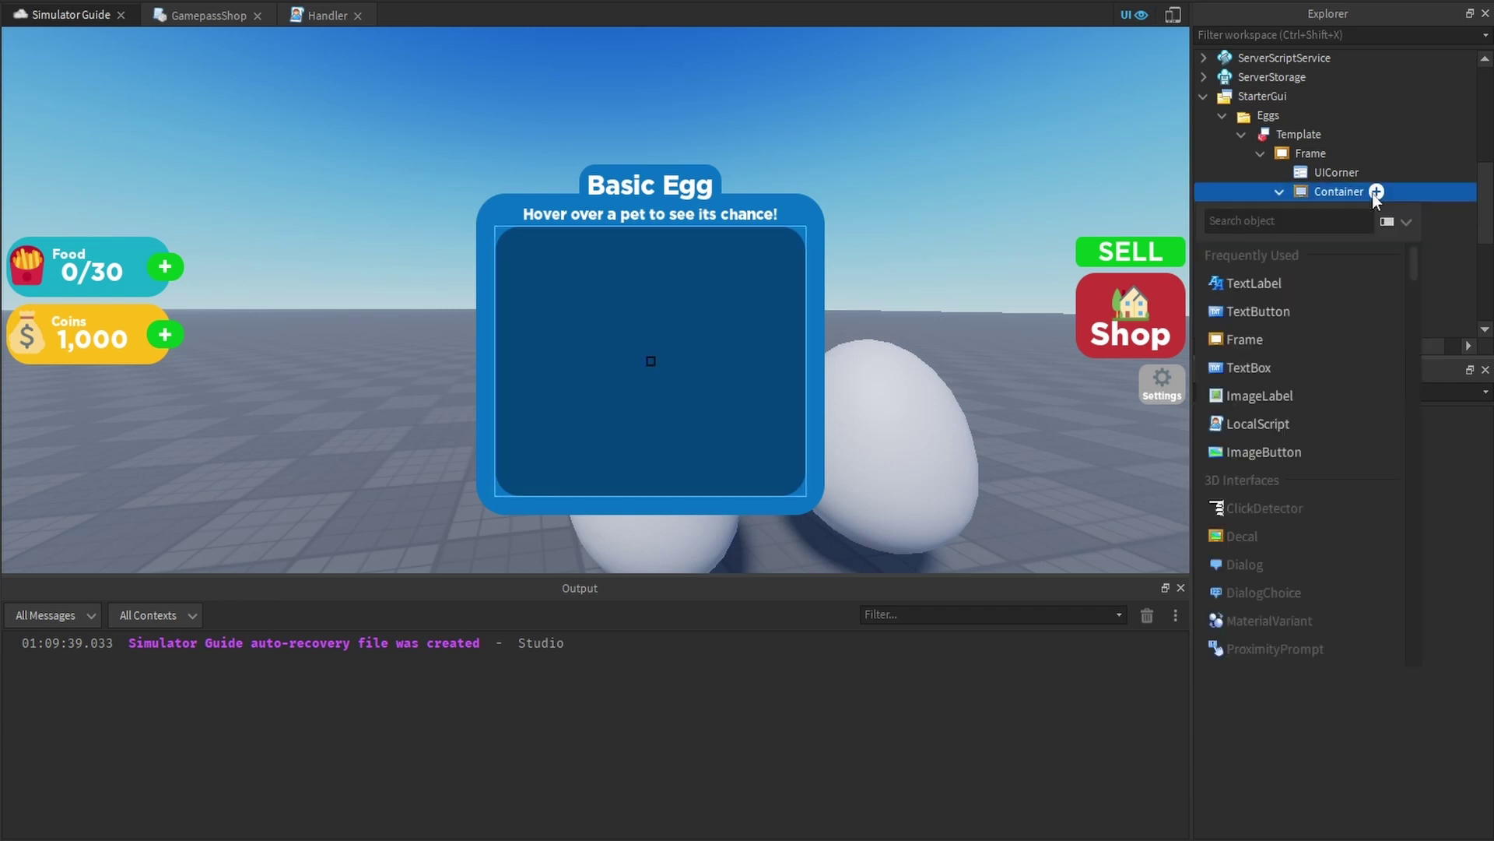
type("Gri")
key("Return")
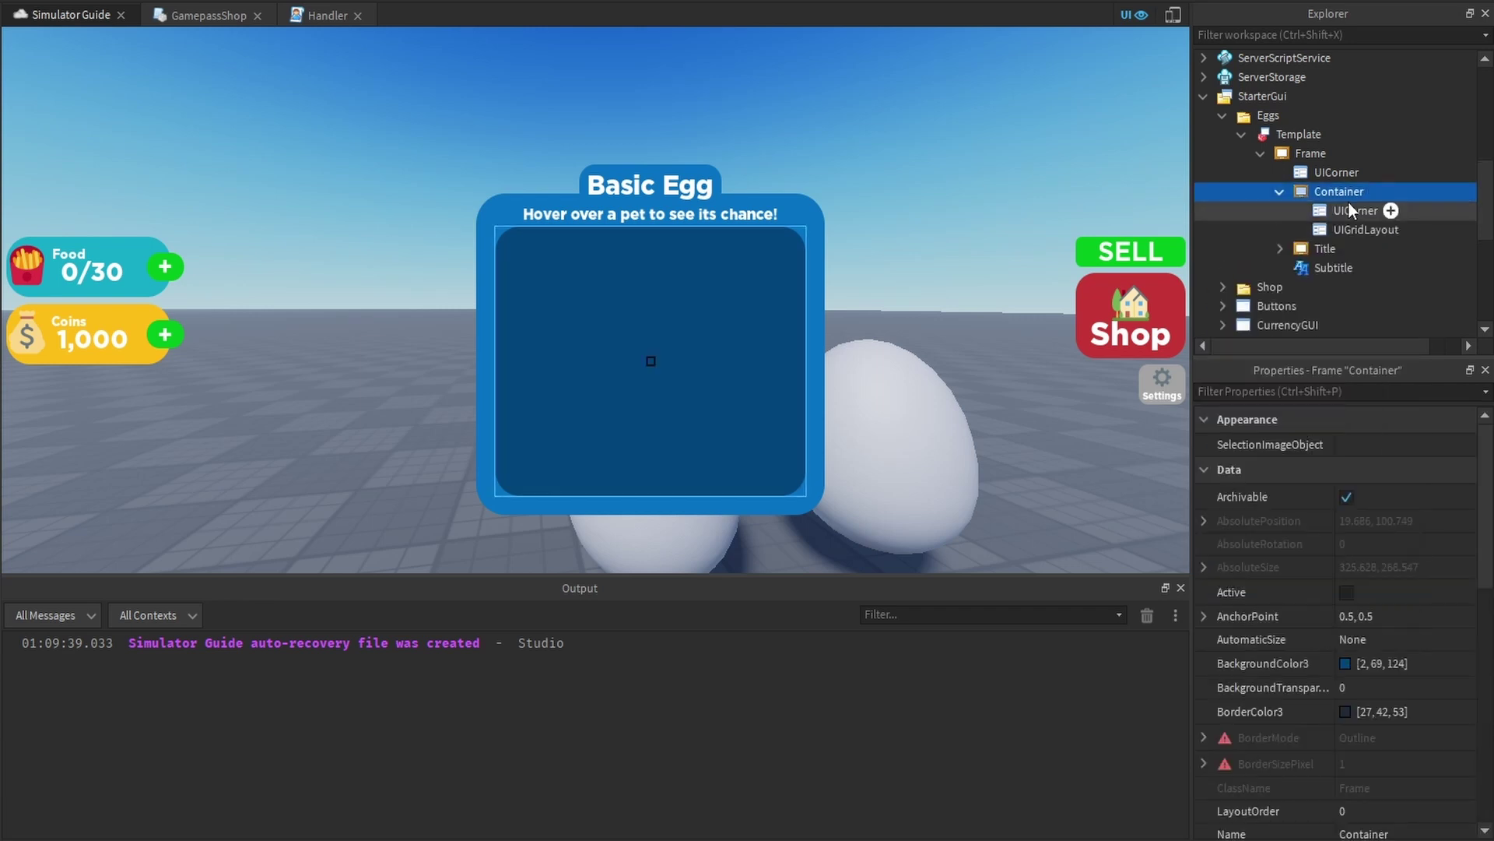
Add a TextButton to the Container frame and rename it Template
left_click(1378, 192)
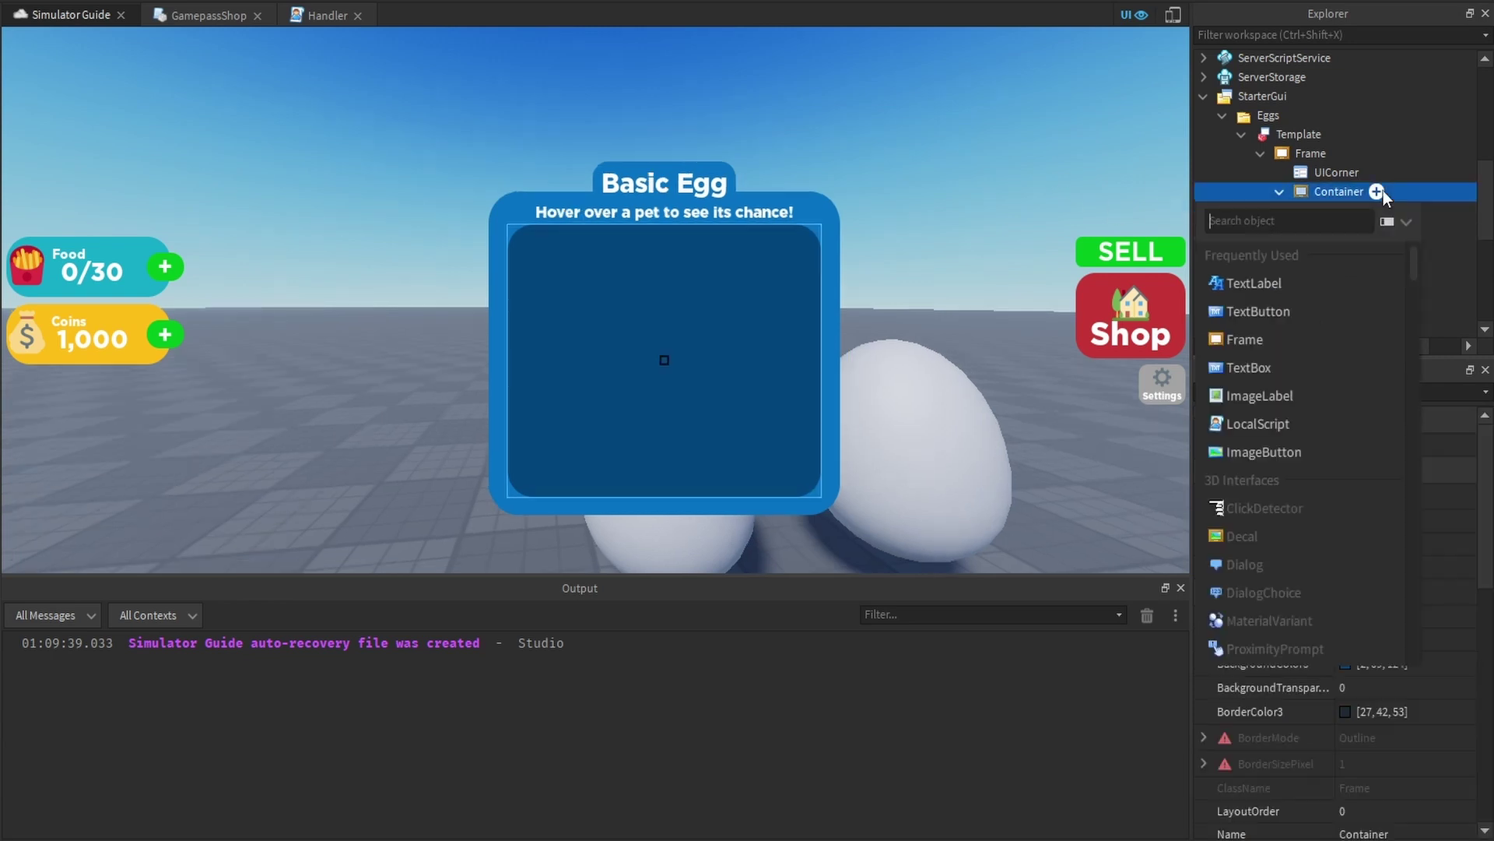
type("text")
left_click(1328, 282)
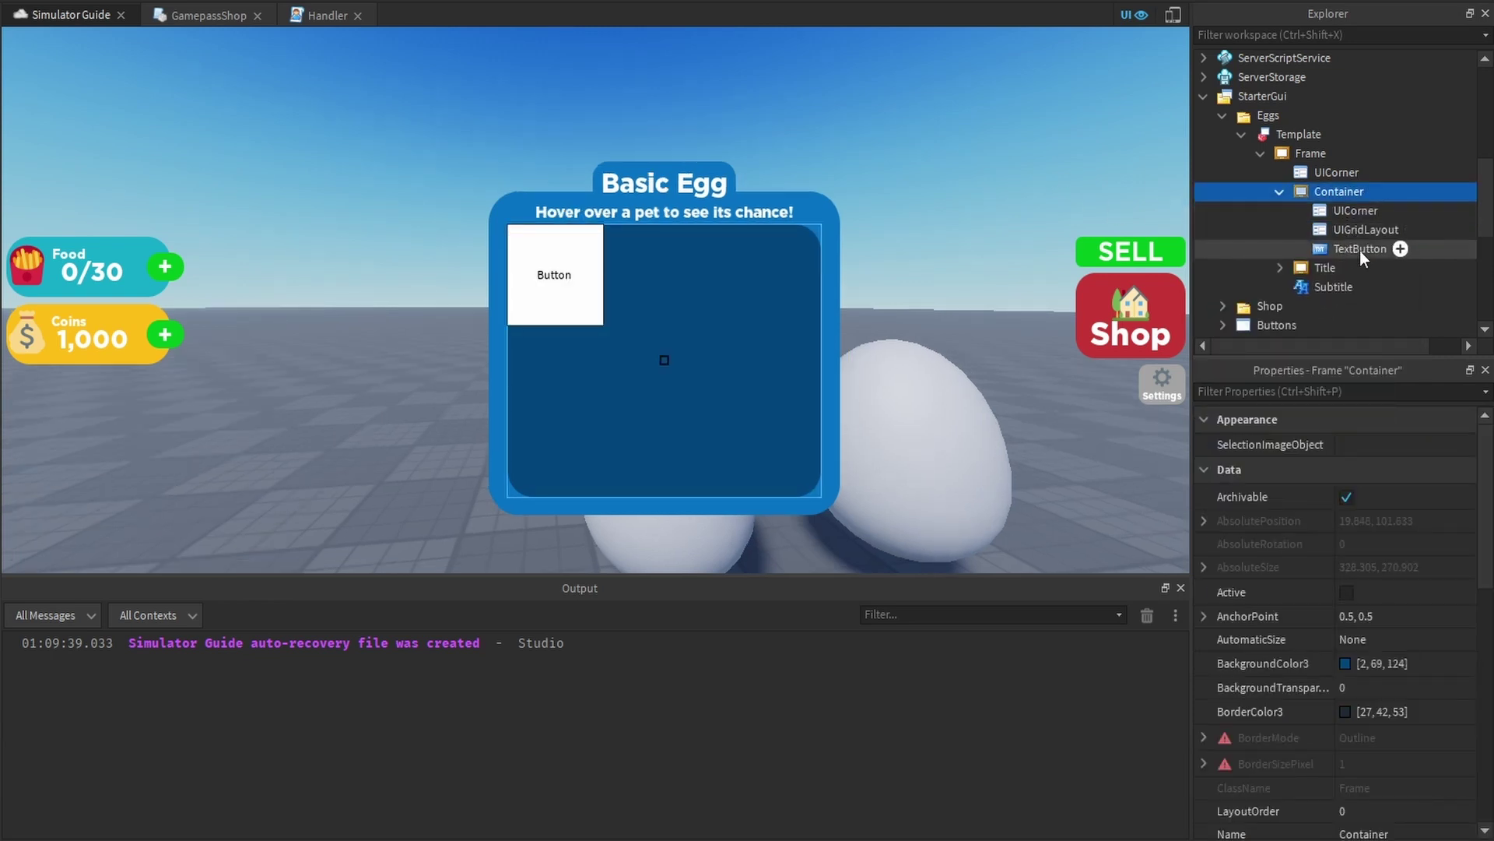
left_click(1361, 251)
key("F2")
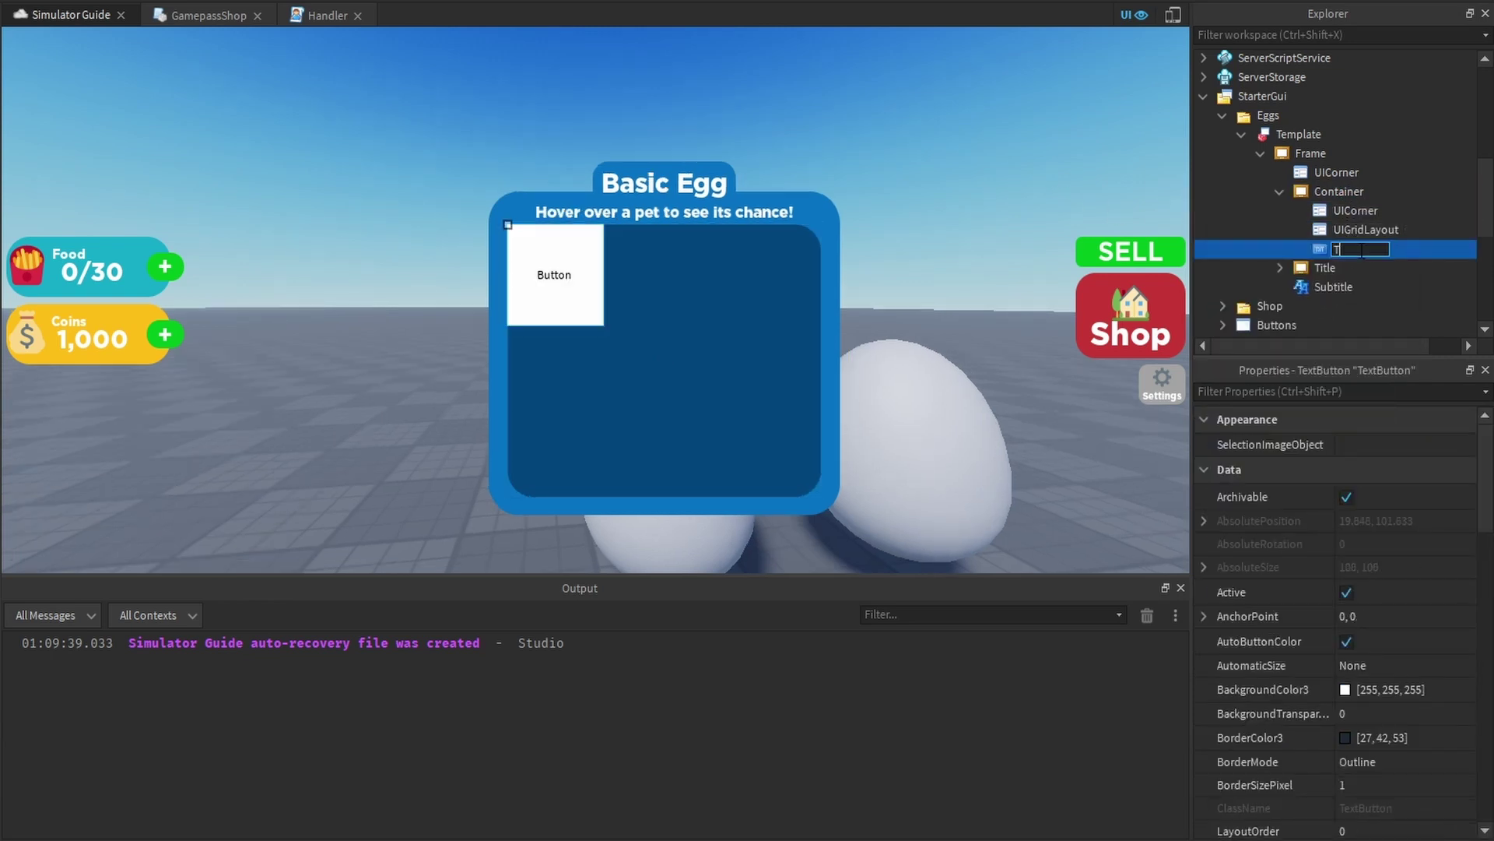
type("Template")
key("Return")
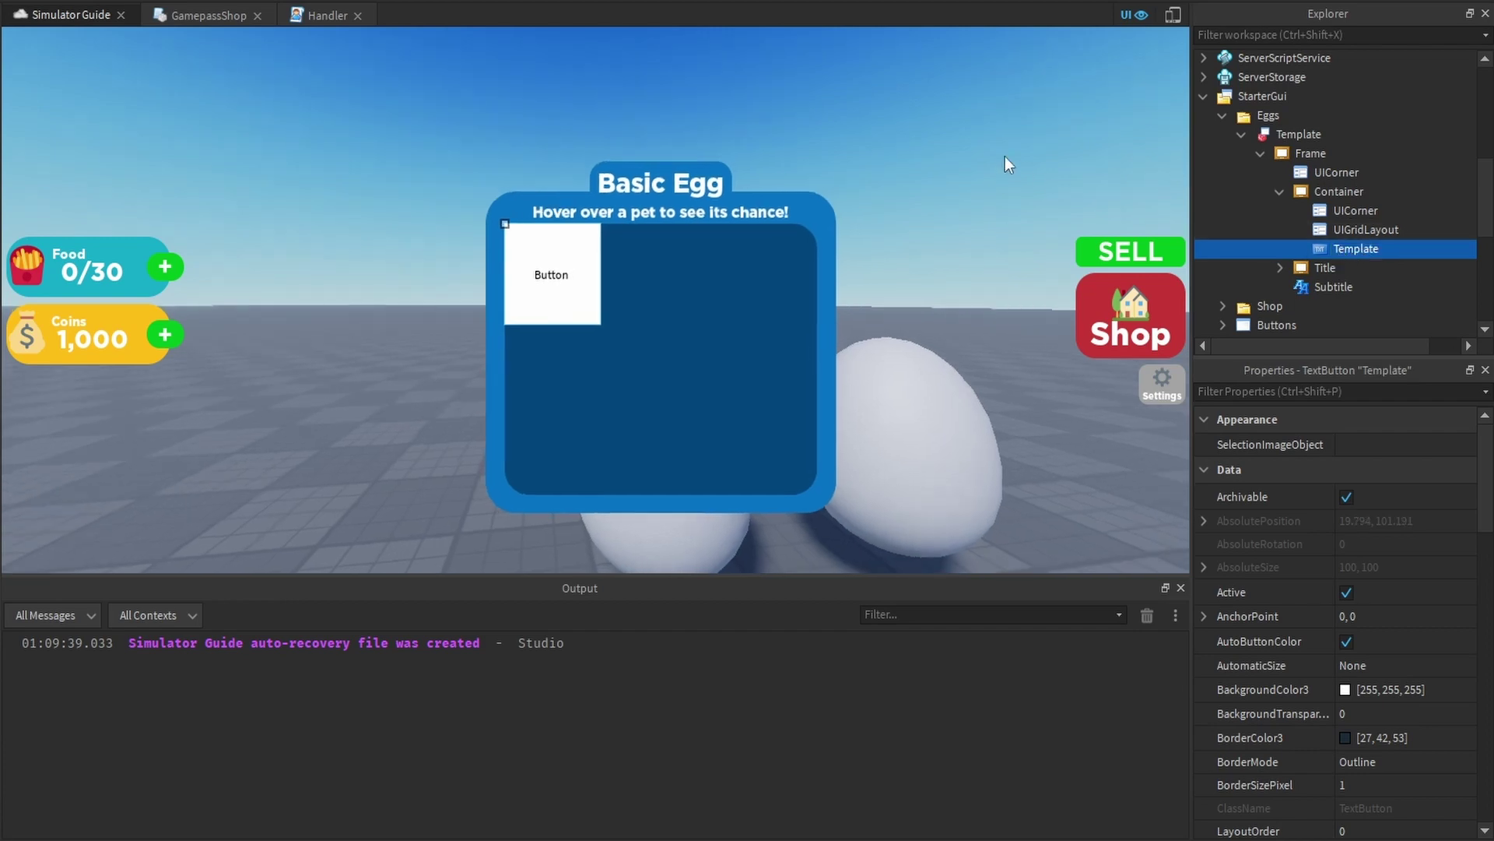
Clear the Text property of the Template TextButton in the Container so it is blank
key("ctrl+shift+p")
type("text")
left_click(1393, 493)
key("BackSpace")
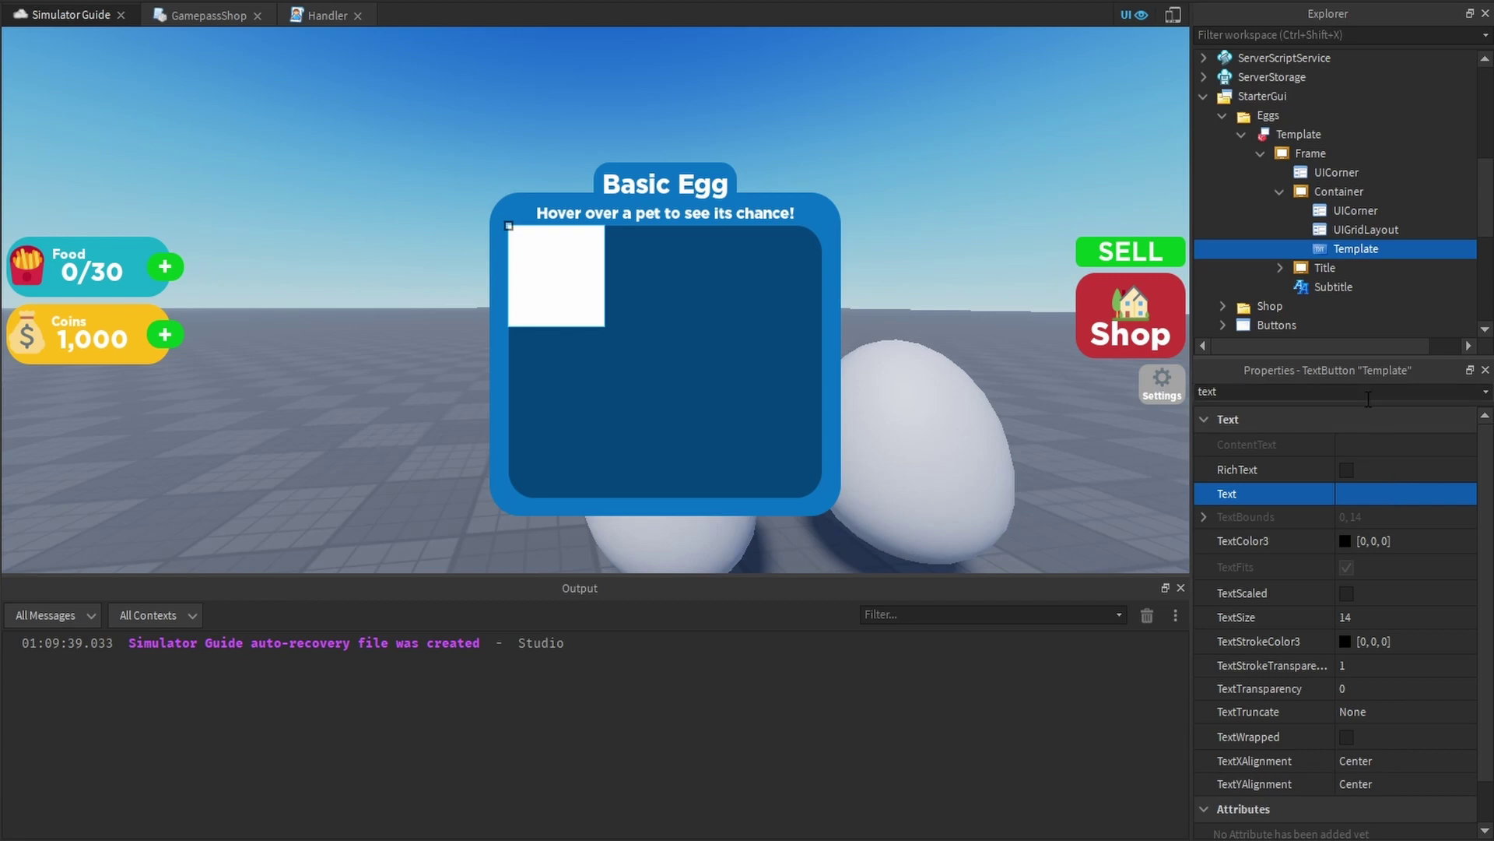
Set the Template button's BackgroundColor3 to 5, 114, 195 by sampling the color from the screen
double_click(1368, 392)
type("bac")
left_click(1352, 446)
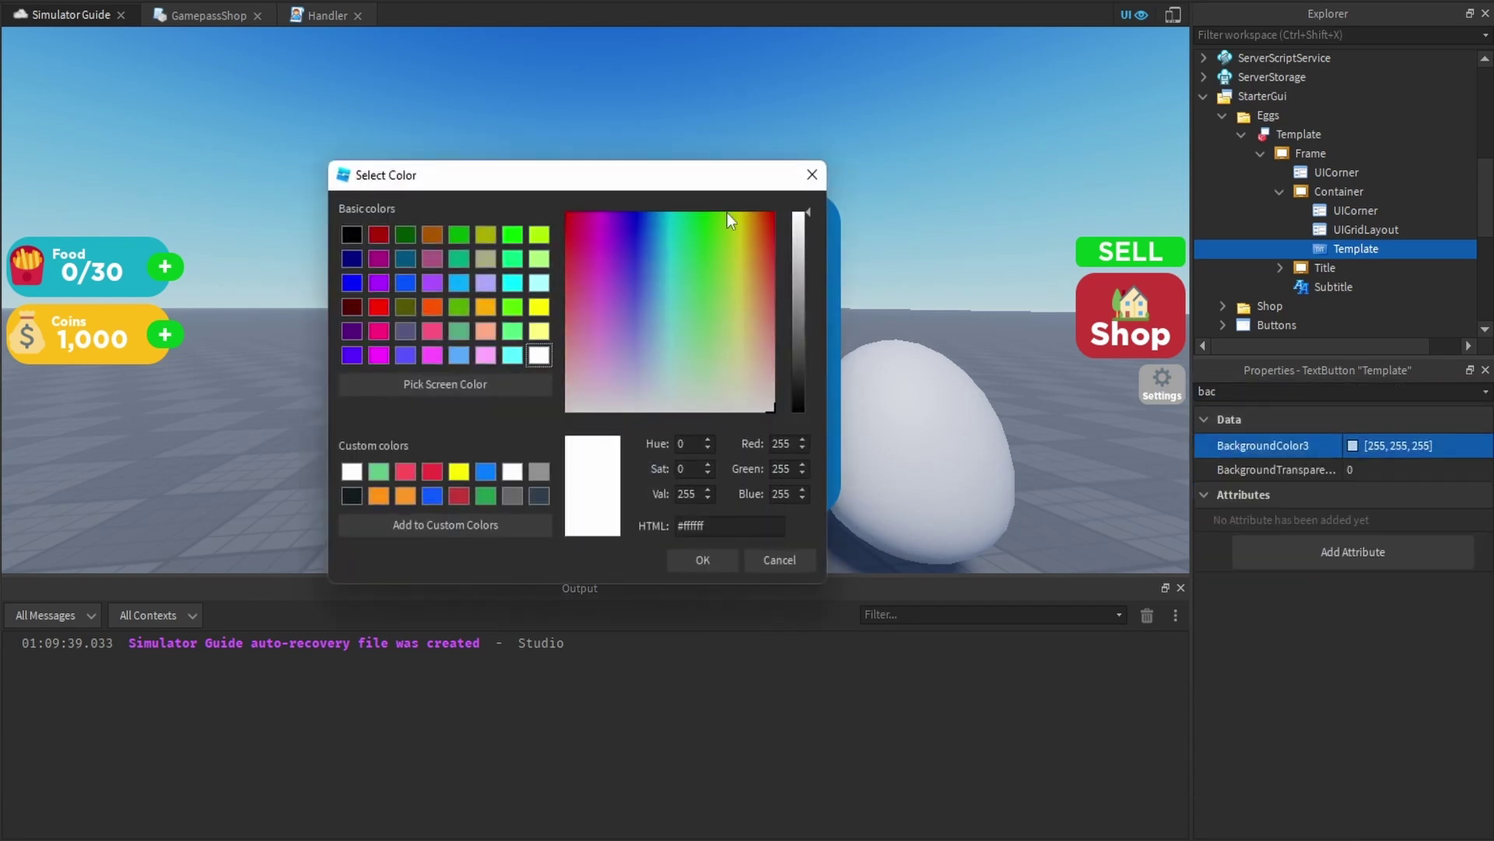
left_click_drag(720, 177, 422, 201)
left_click(148, 408)
left_click(825, 227)
key("Return")
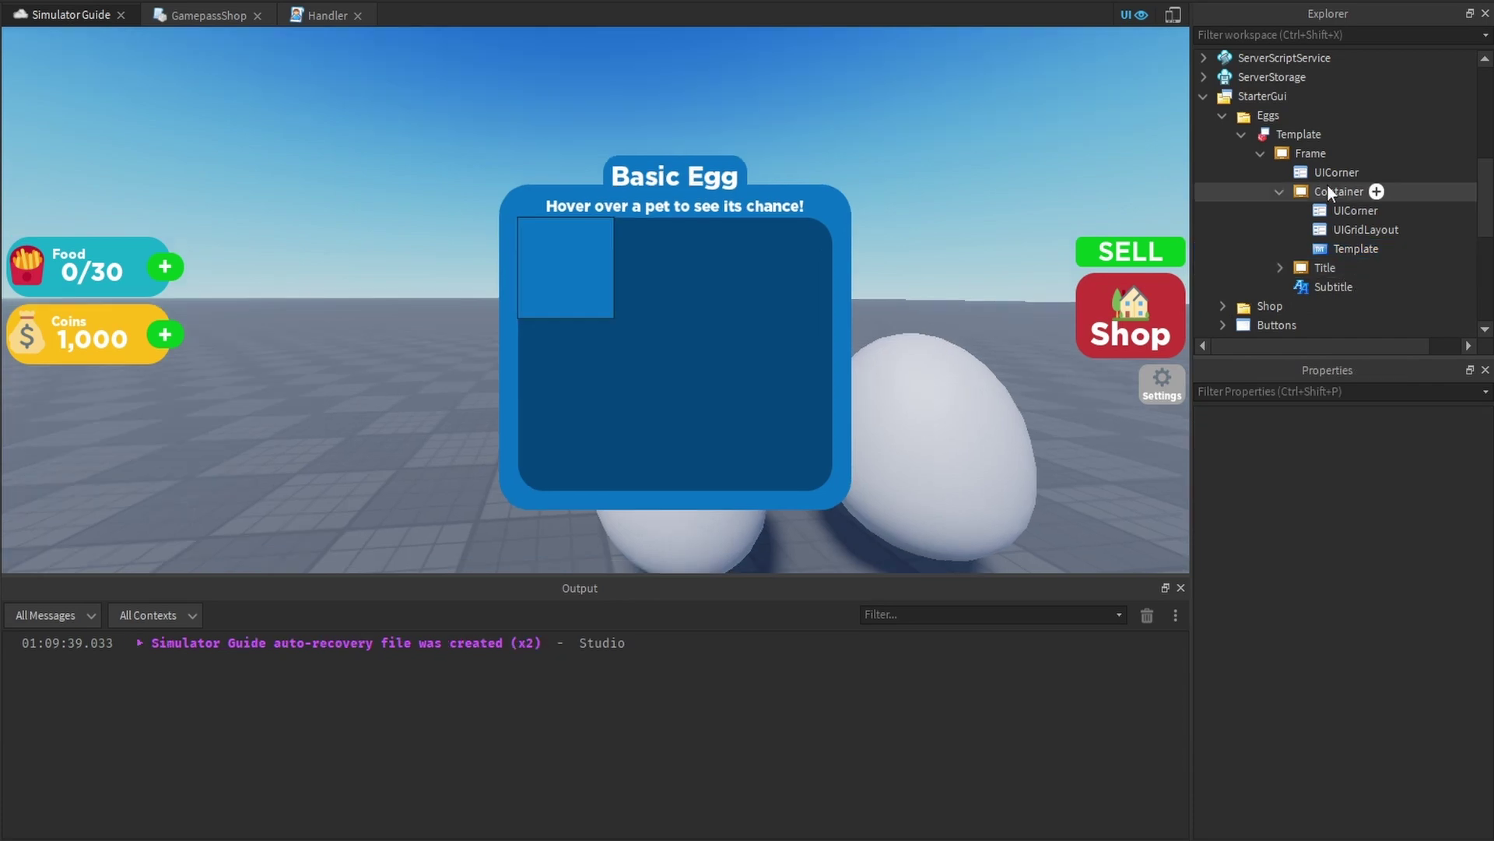
Duplicate the Container's UICorner and move the copy into the Template button
left_click(1330, 210)
key("ctrl+d")
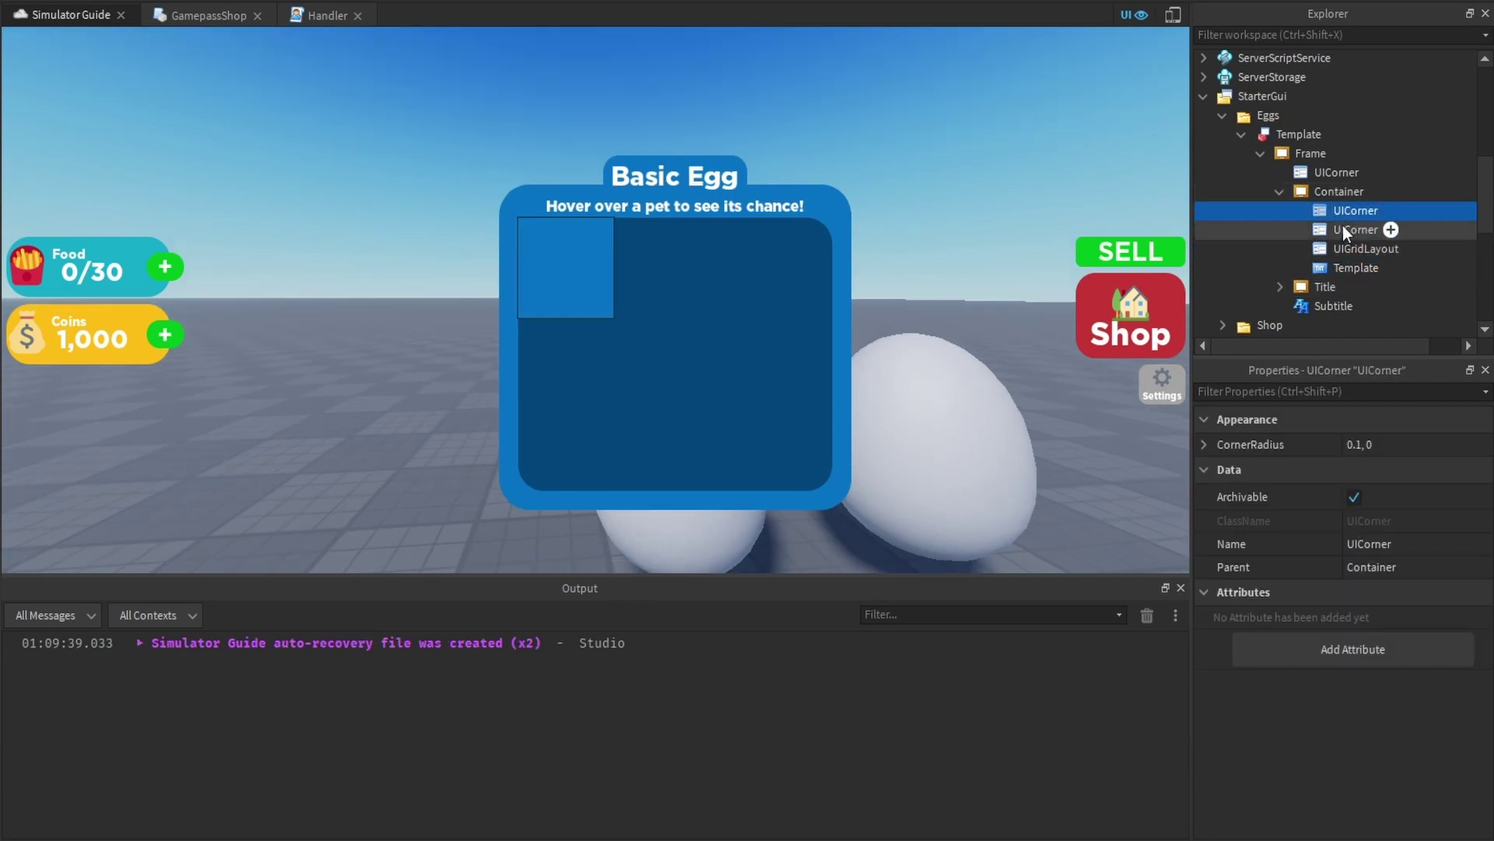
left_click_drag(1342, 227, 1352, 273)
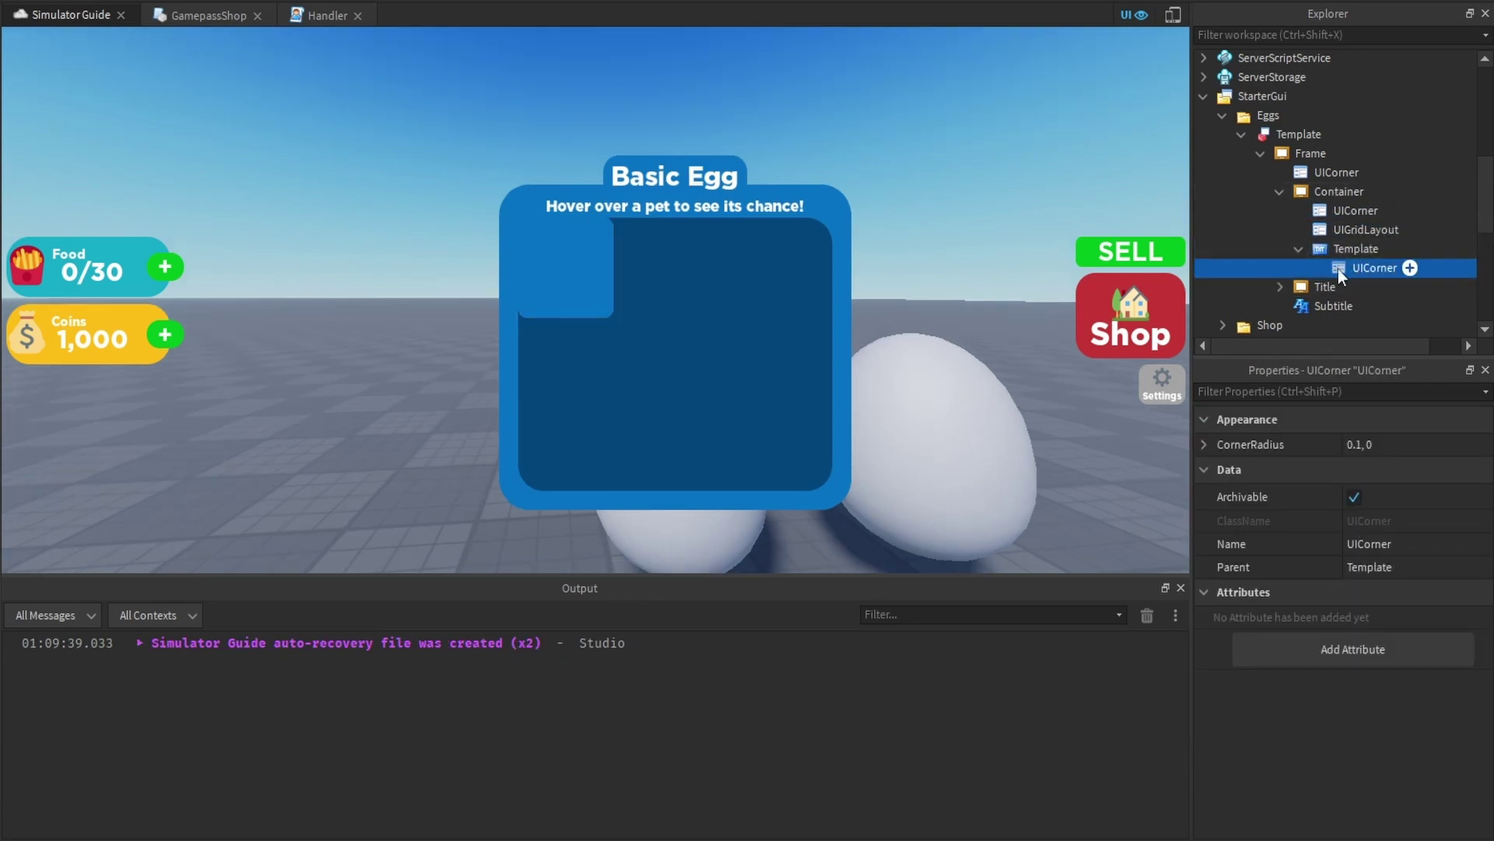
Set the UIGridLayout's CellPadding to {0.01, 0},{0.01, 0}
left_click(1355, 229)
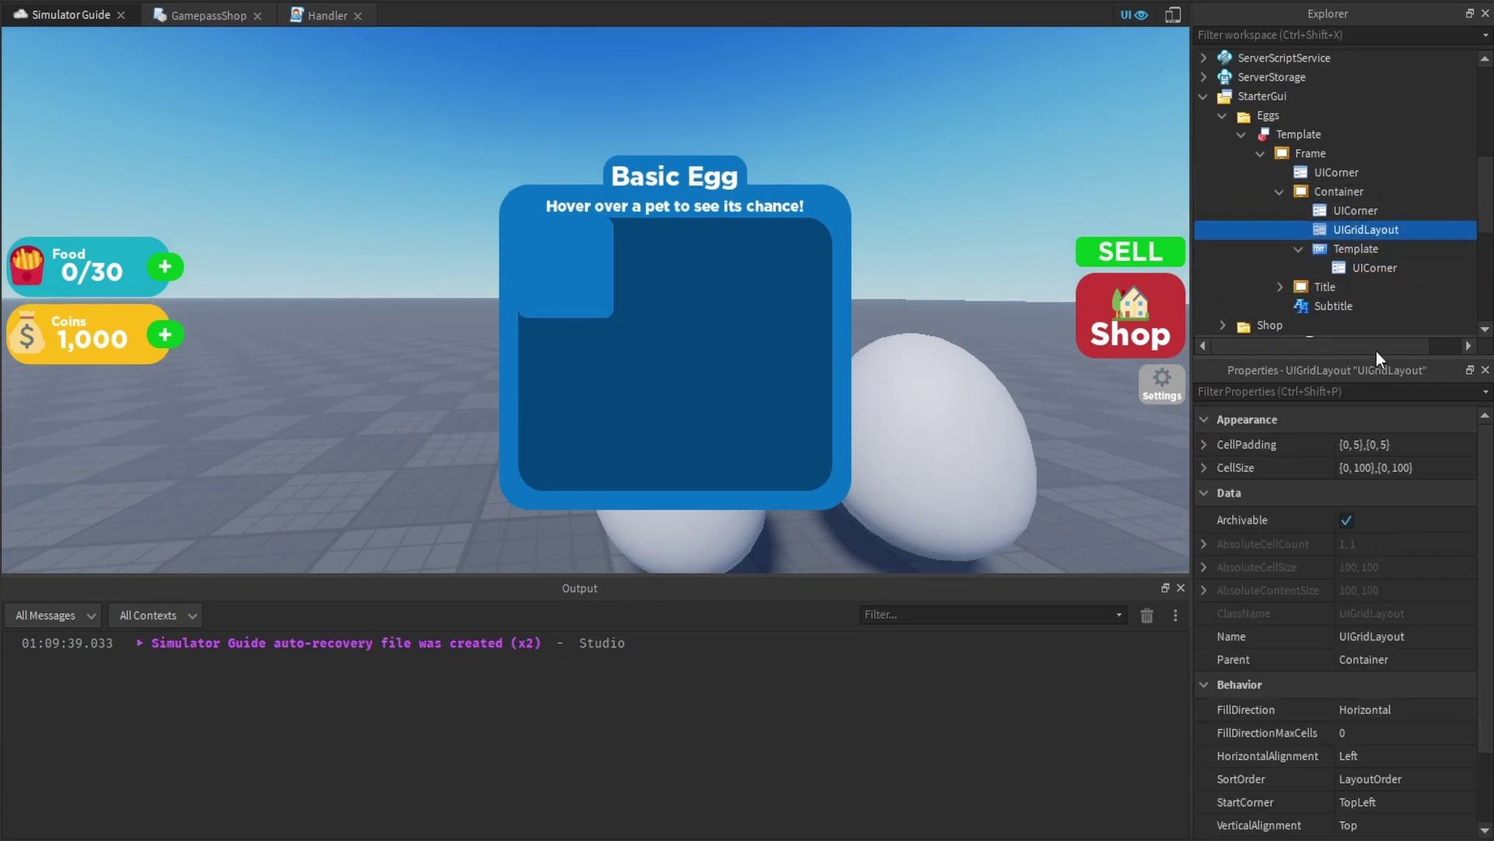
left_click(1369, 443)
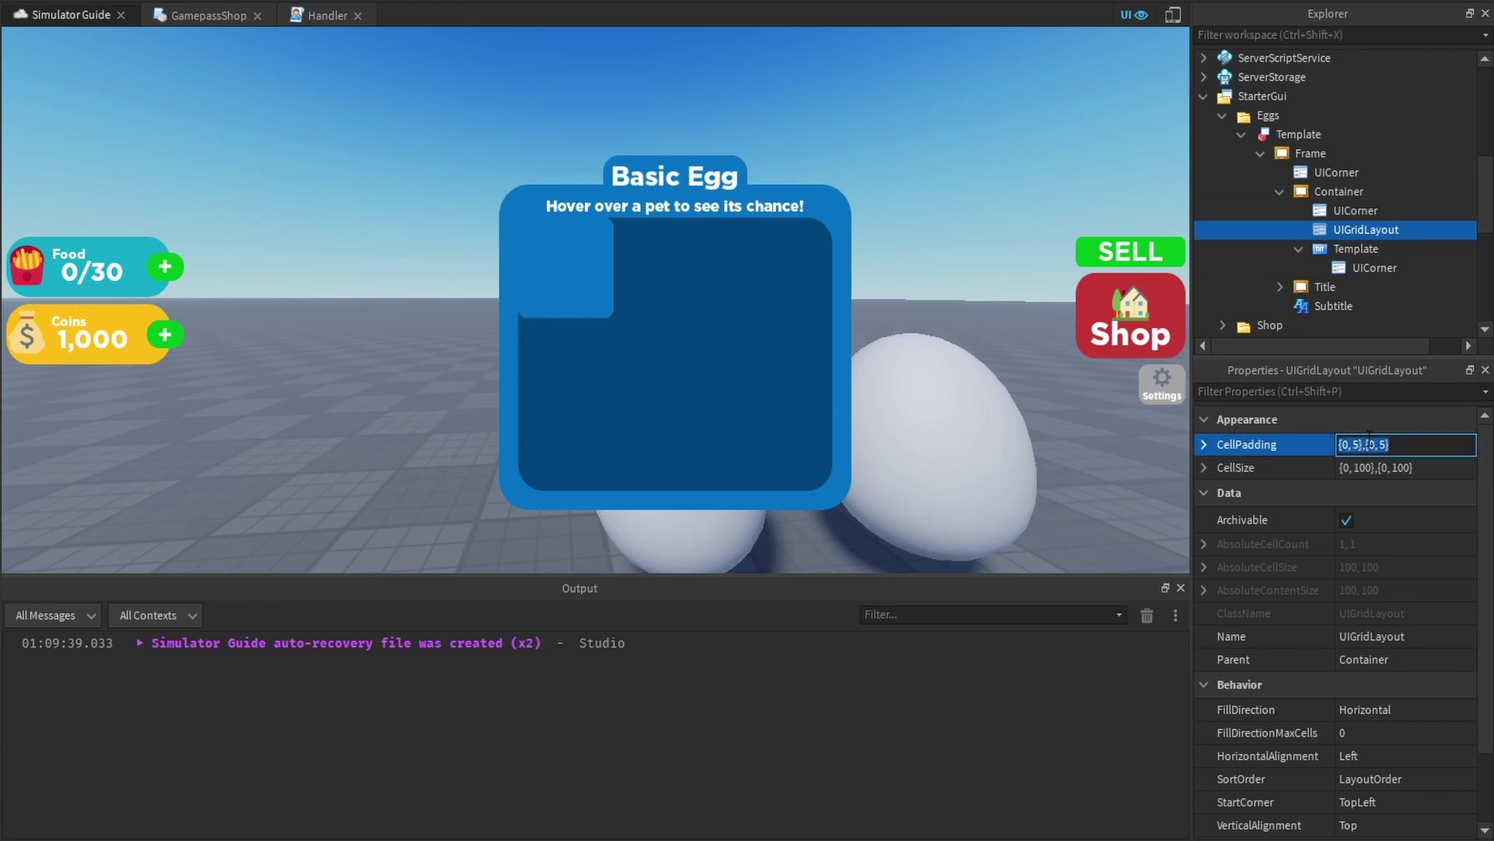
key("BackSpace")
key("Return")
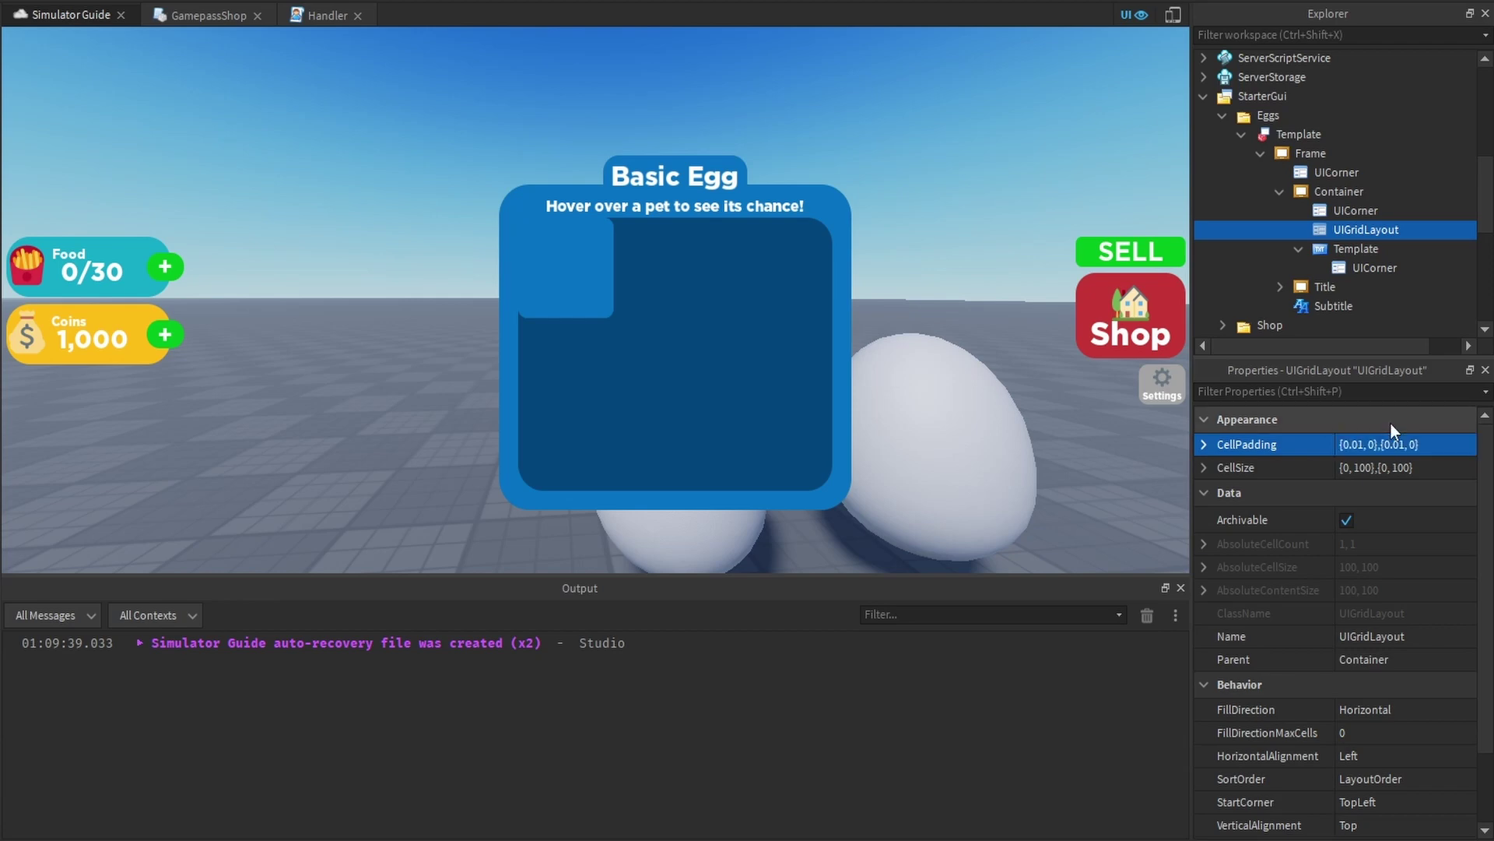
Duplicate the Template button three times to preview several cells in the grid
left_click(1348, 252)
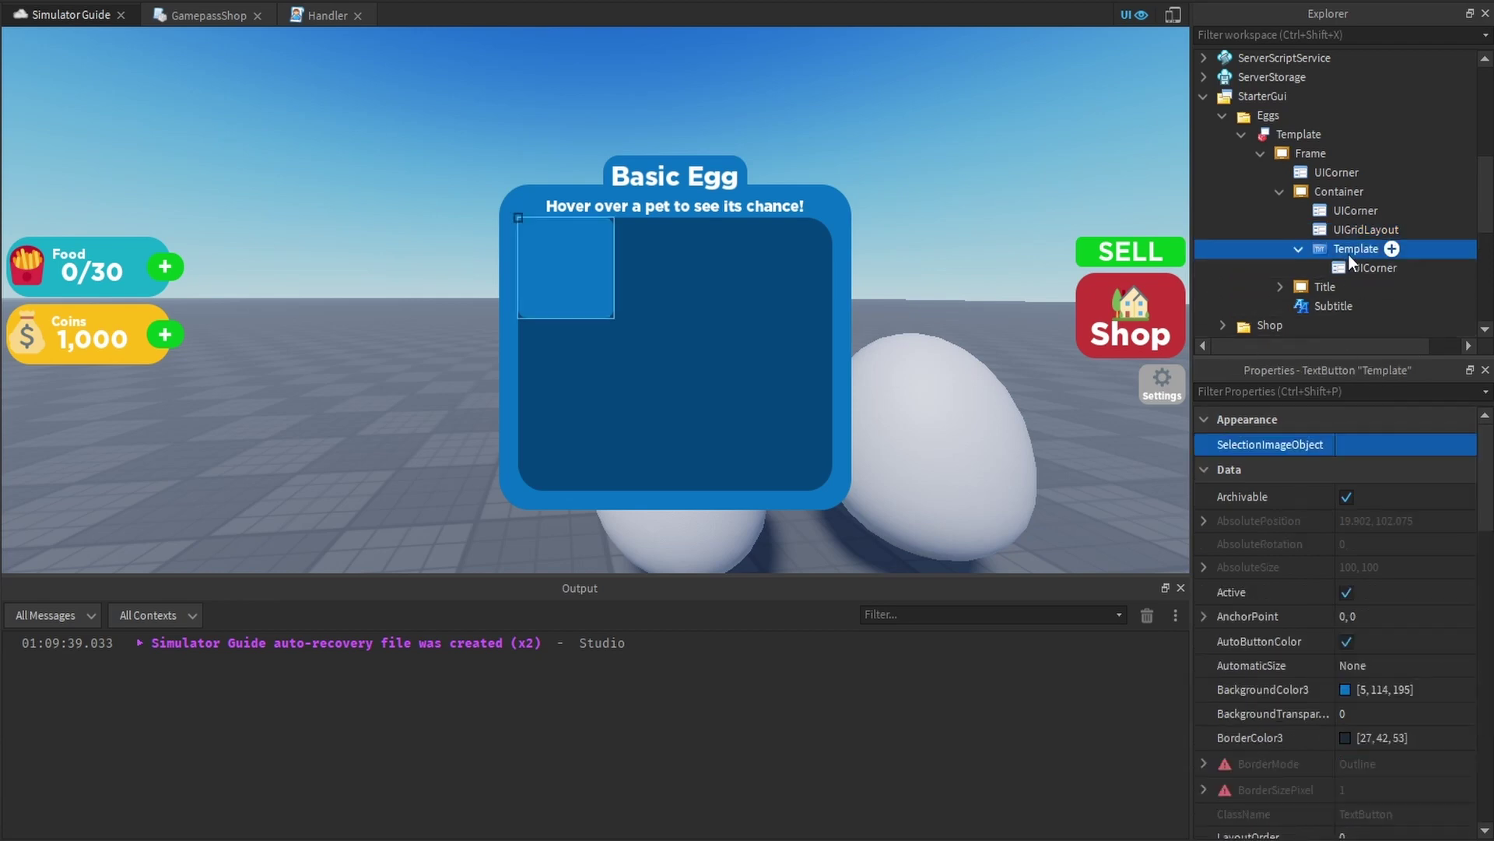
key("ctrl+d")
key("ctrl+d")
key("ctrl+d")
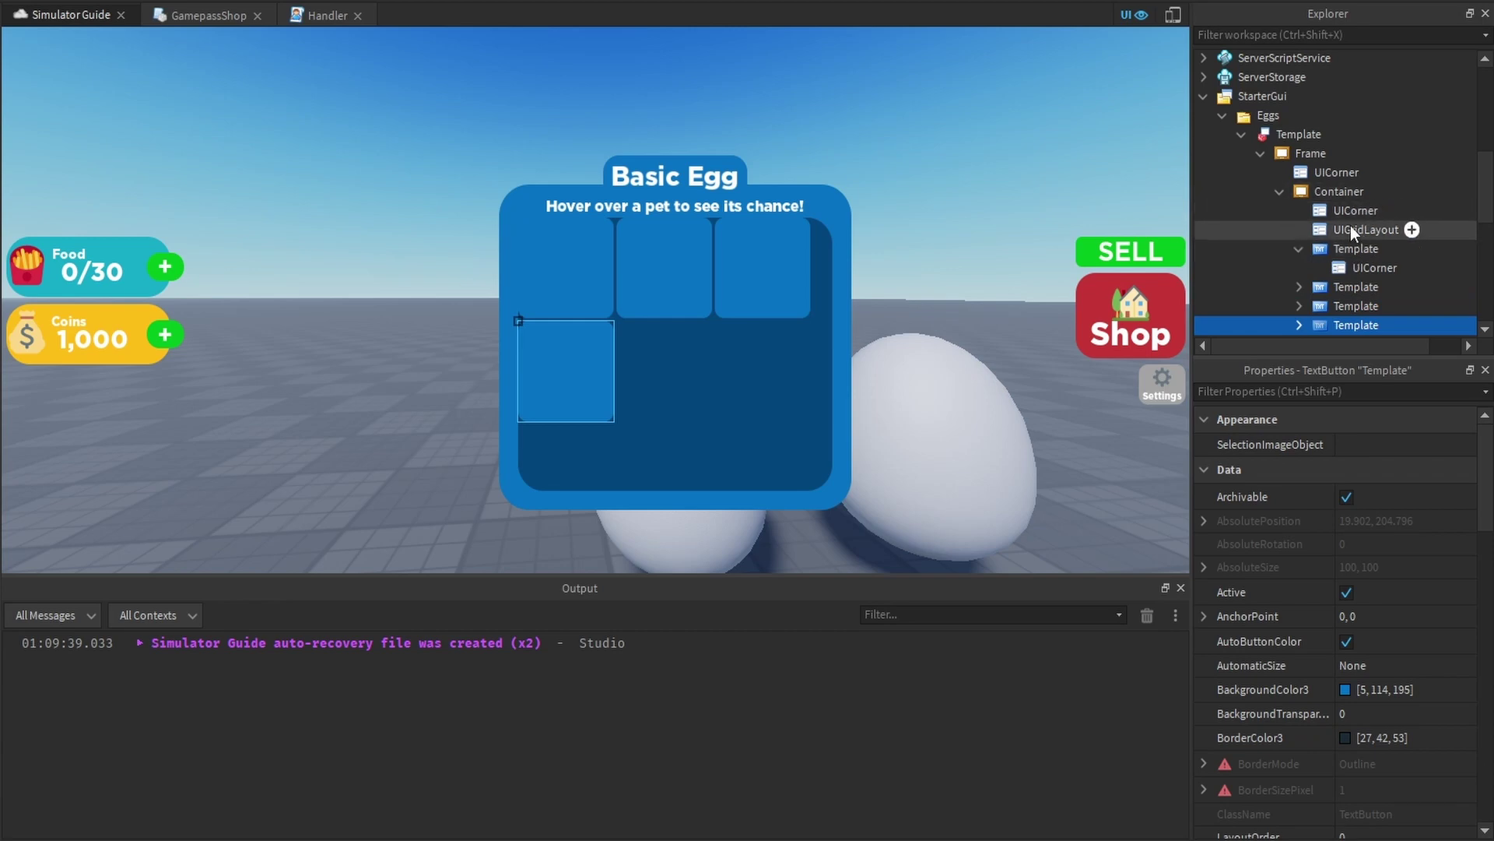
Set the UIGridLayout's CellSize to .25, 0, .3, 0
left_click(1354, 212)
left_click(1354, 228)
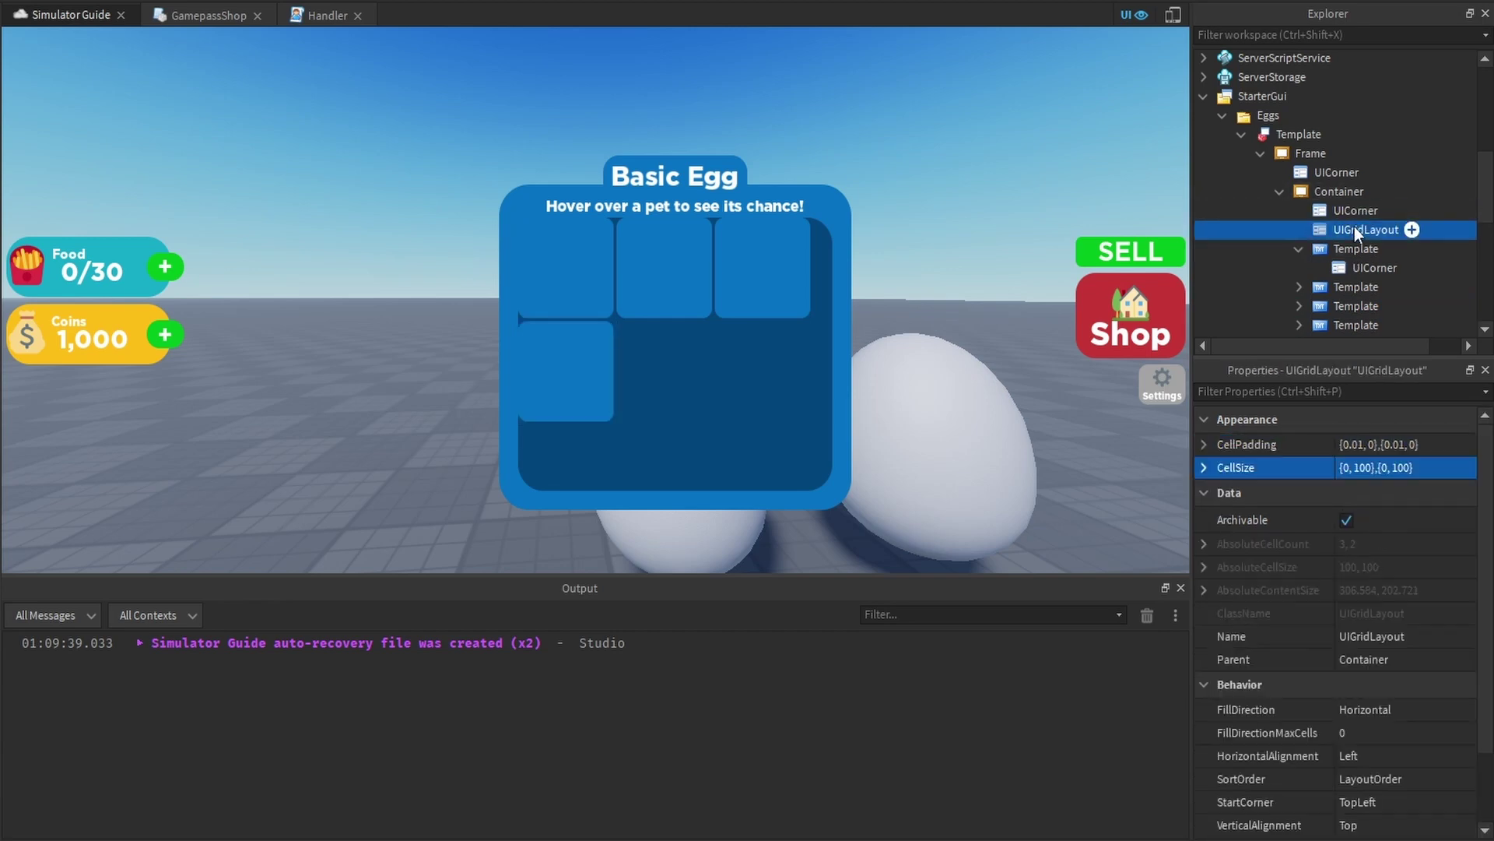
left_click(1354, 467)
key("BackSpace")
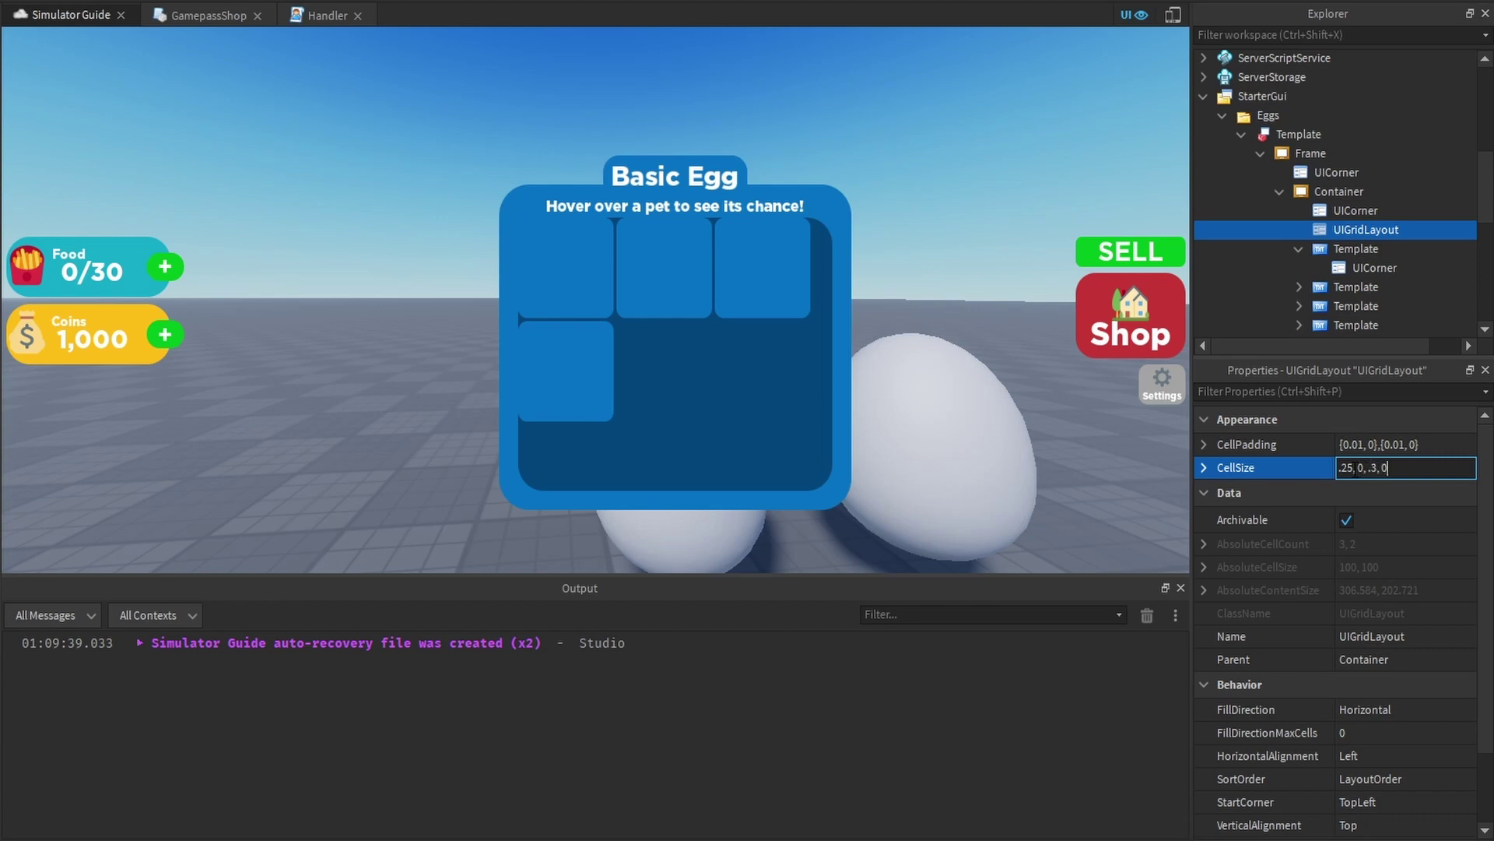
type(".25, 0, .3, 0")
key("Return")
Set both the HorizontalAlignment and VerticalAlignment of the UIGridLayout to Center
scroll(1380, 691, "down", 1)
left_click(1381, 691)
left_click(1393, 711)
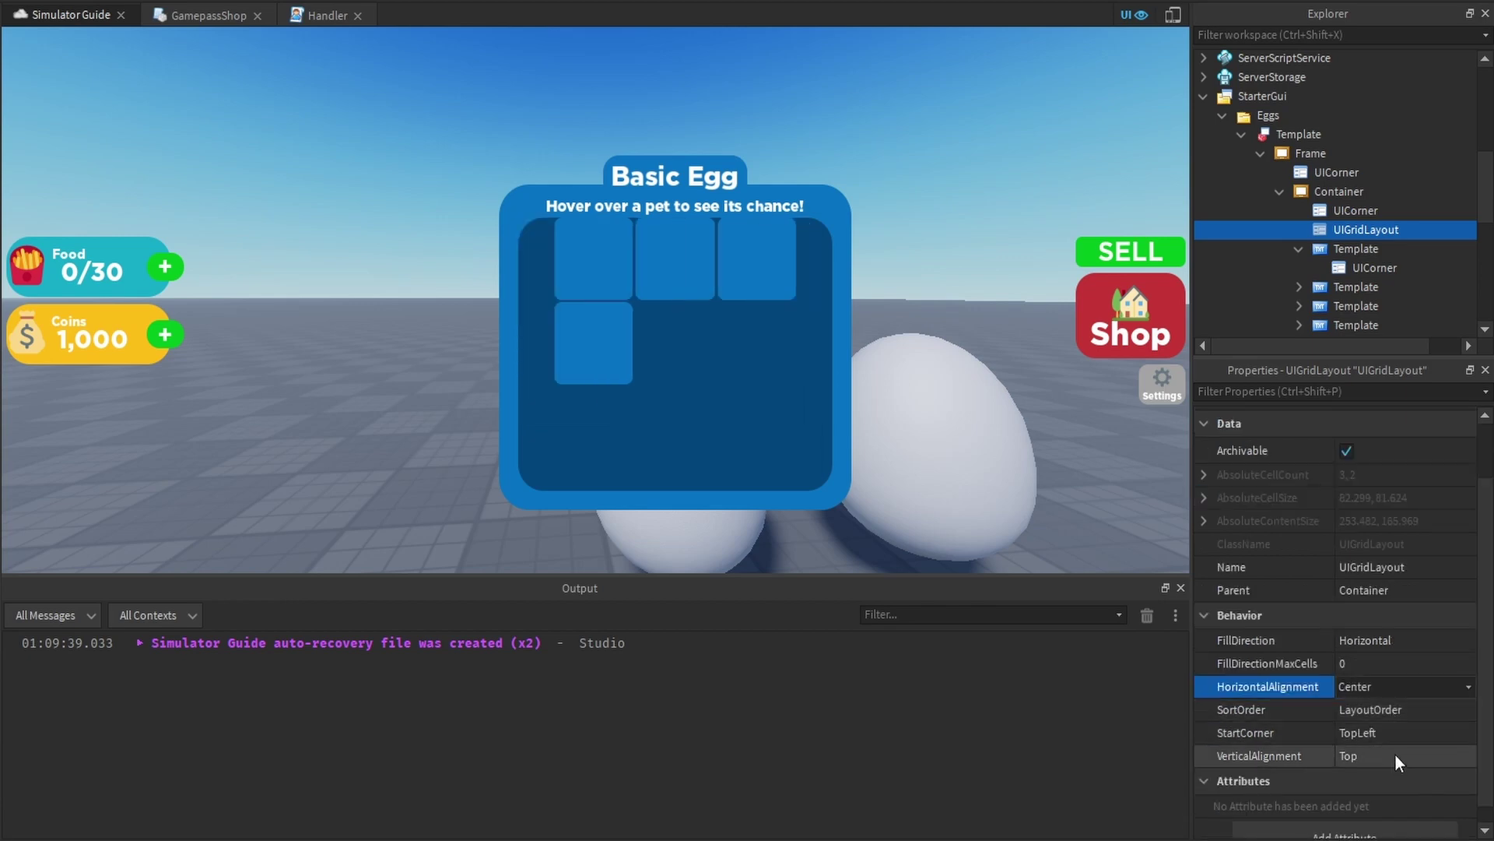
left_click(1395, 755)
left_click(1394, 747)
left_click(1401, 783)
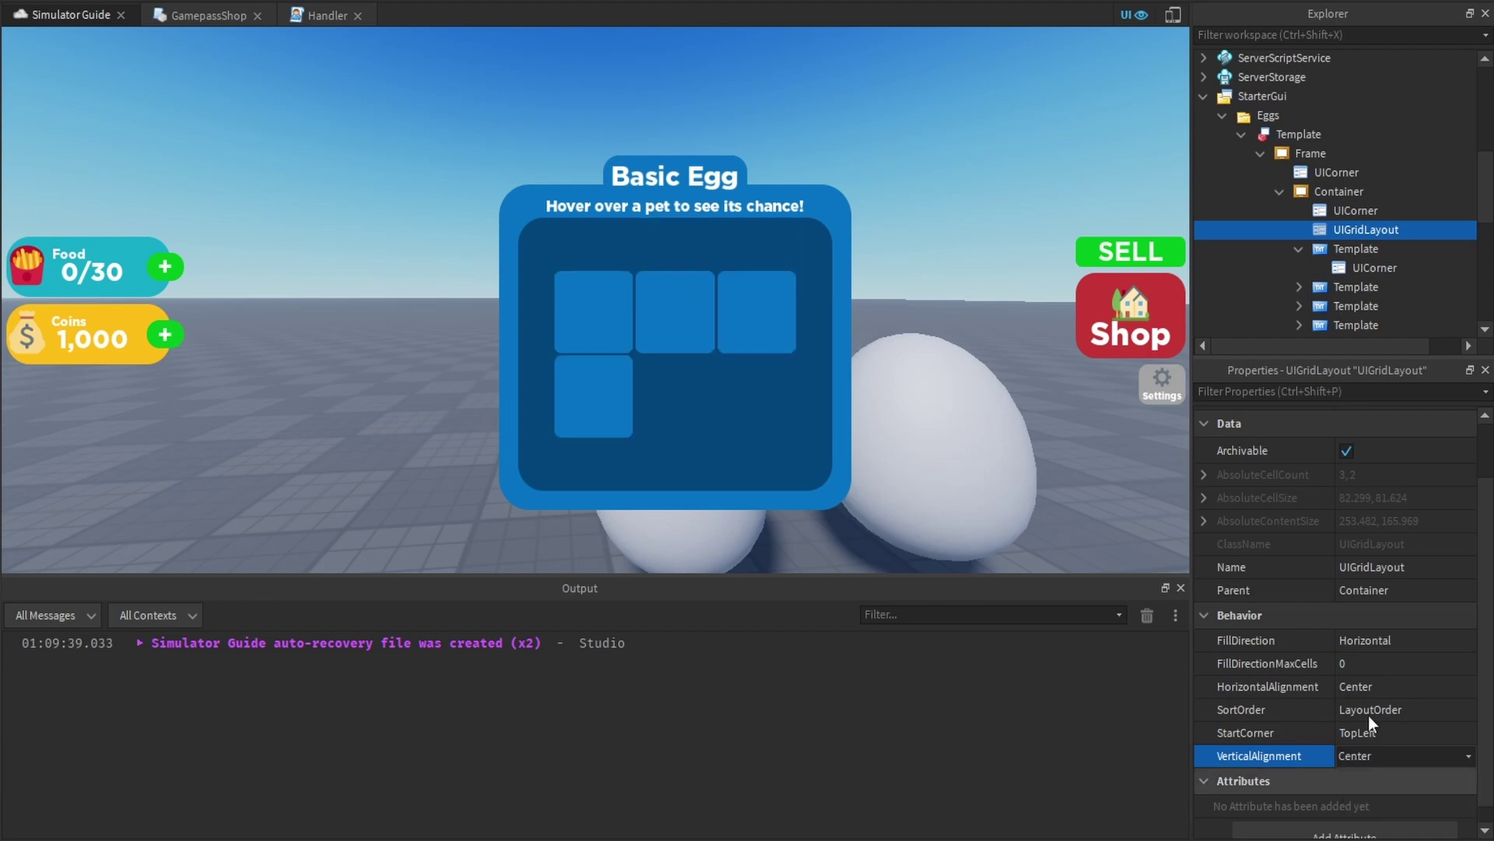
Duplicate the Template button five more times to fill a three-by-three grid of cells
left_click(1299, 249)
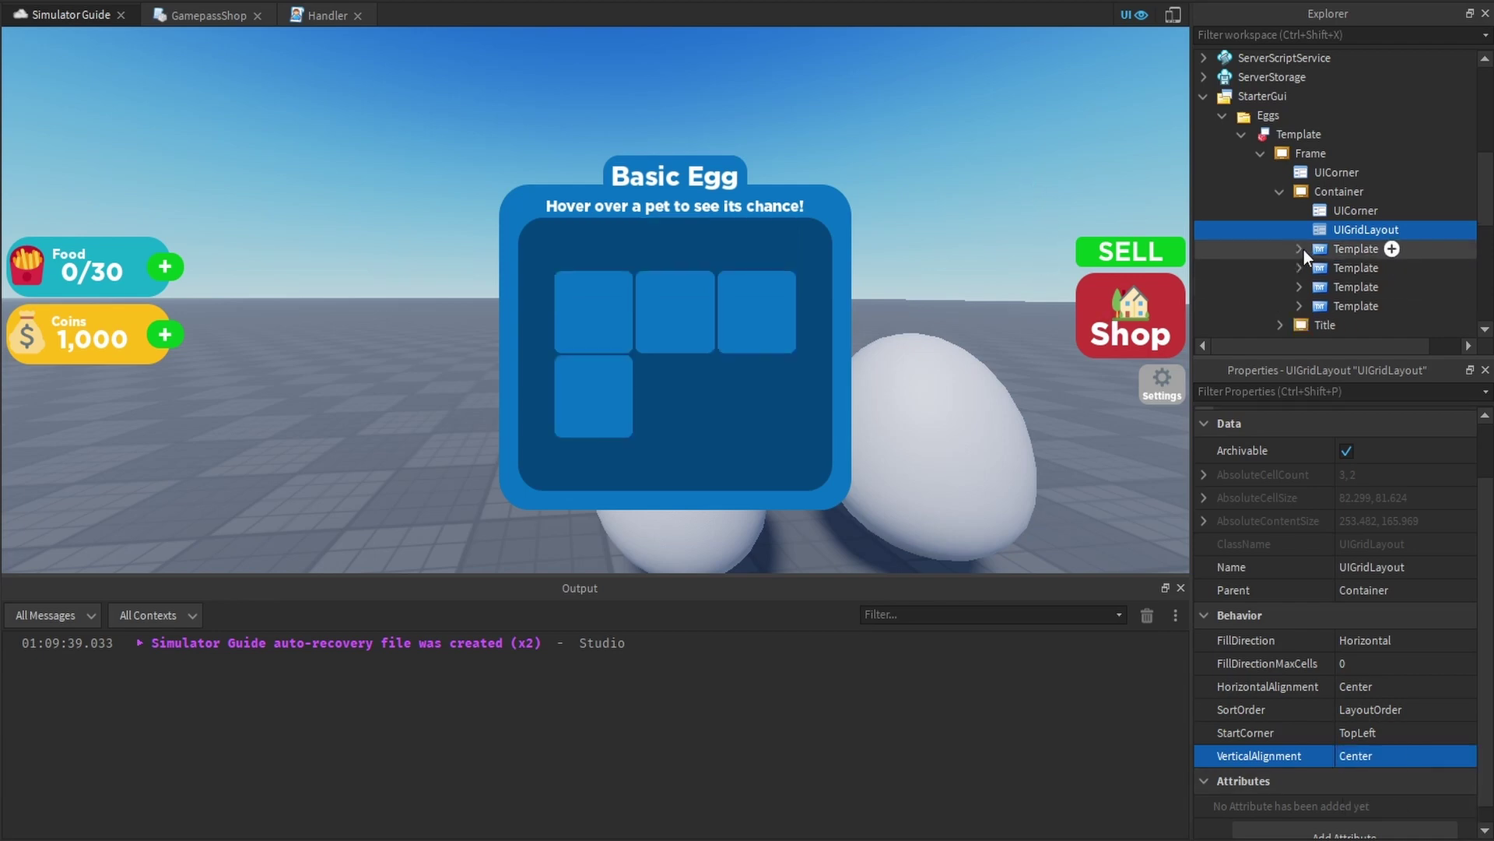
left_click(1344, 282)
key("ctrl+d")
key("ctrl+d")
key("ctrl+d")
key("ctrl+d")
key("ctrl+d")
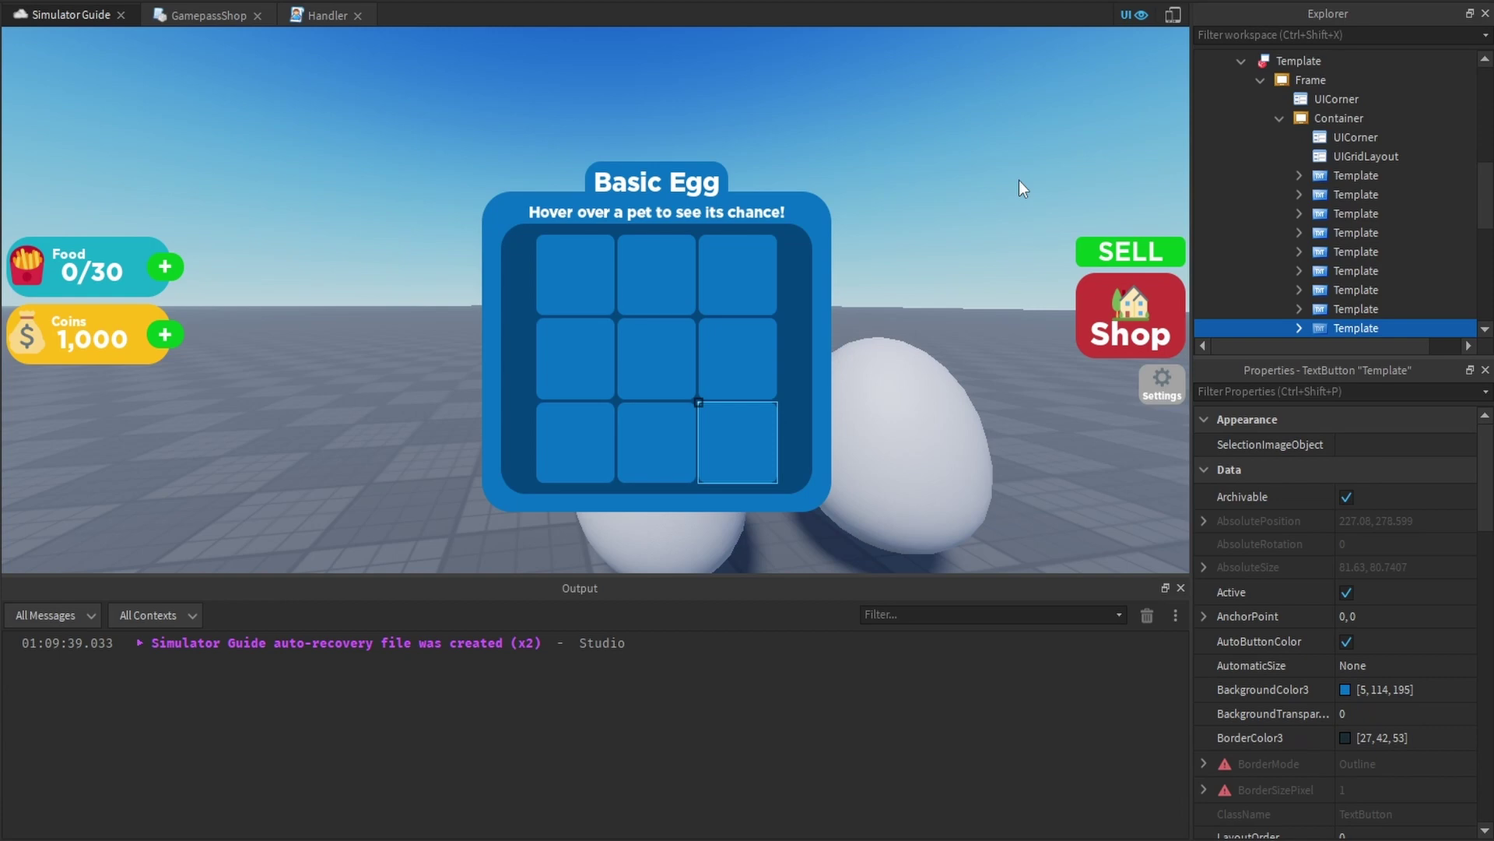
Try a tenth Template cell, and delete all the Template duplicates so only the first button remains
key("ctrl+d")
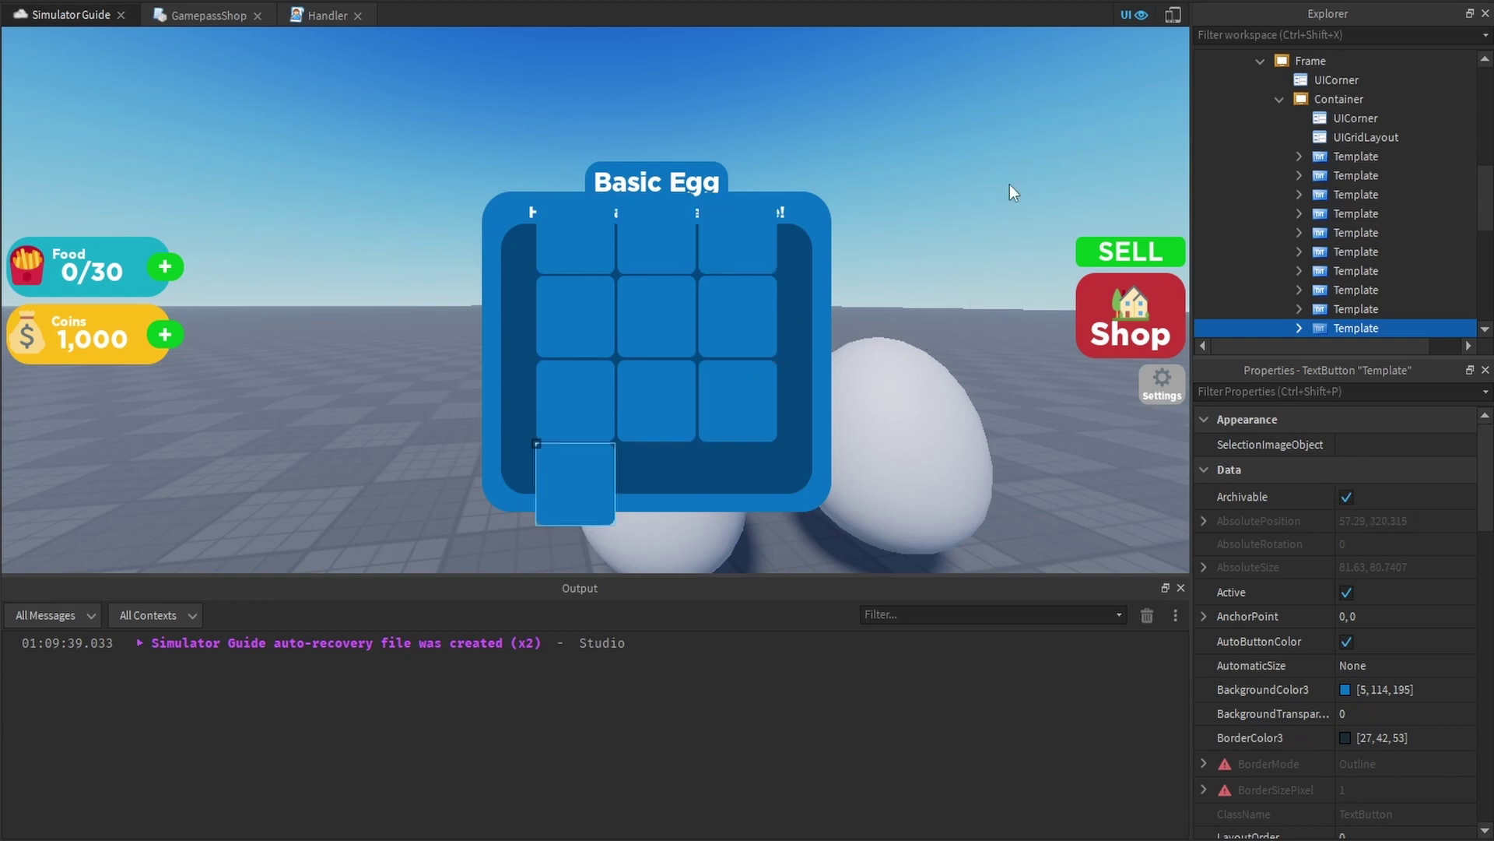
key("Delete")
left_click(1319, 309)
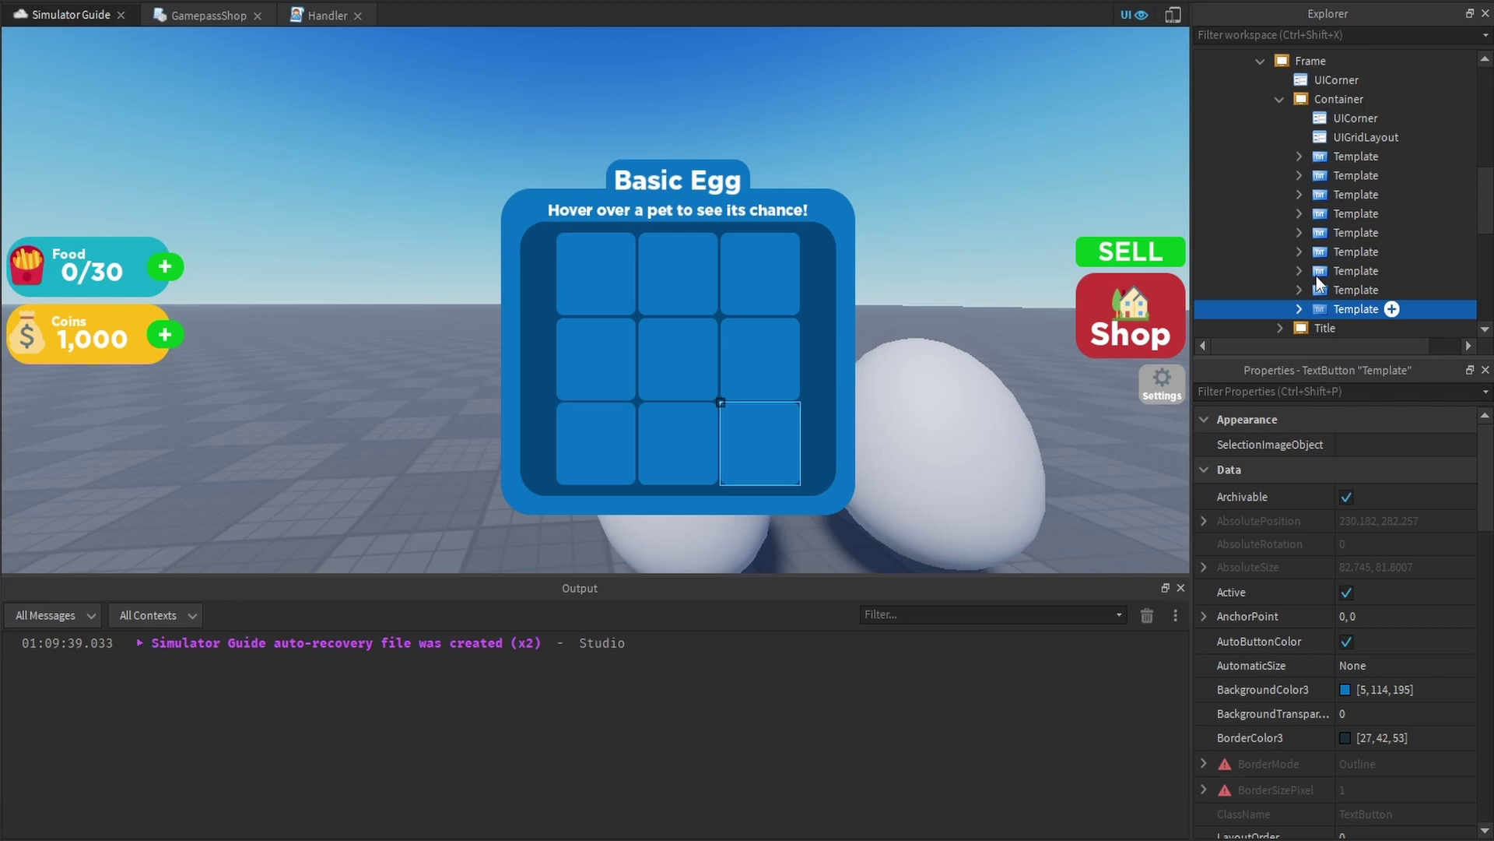
left_click(1333, 184, "shift")
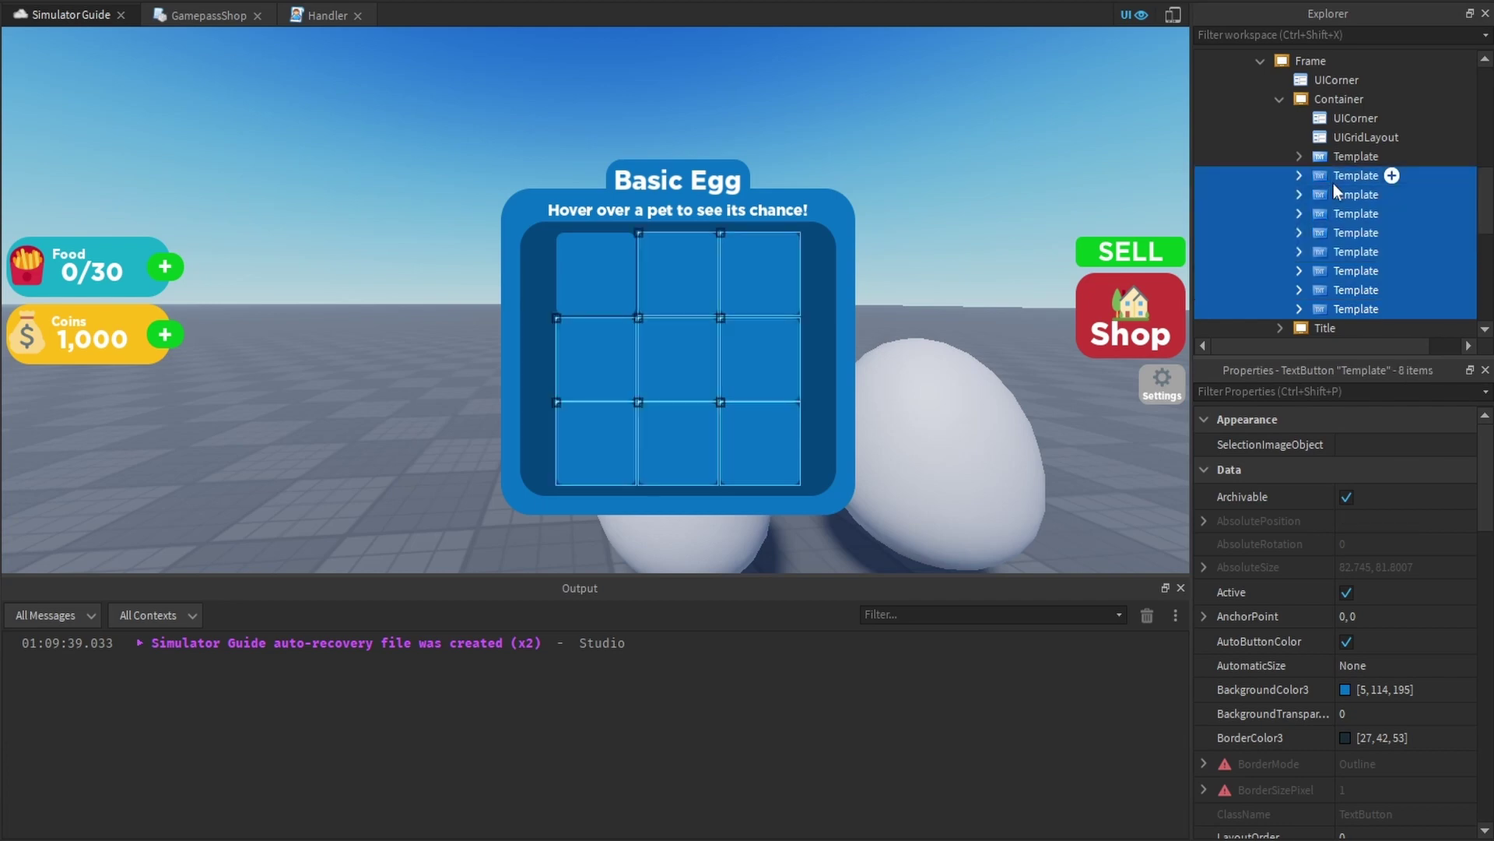
key("Delete")
Duplicate the Template button twice and try the UIGridLayout's VerticalAlignment at Top
left_click(1354, 138)
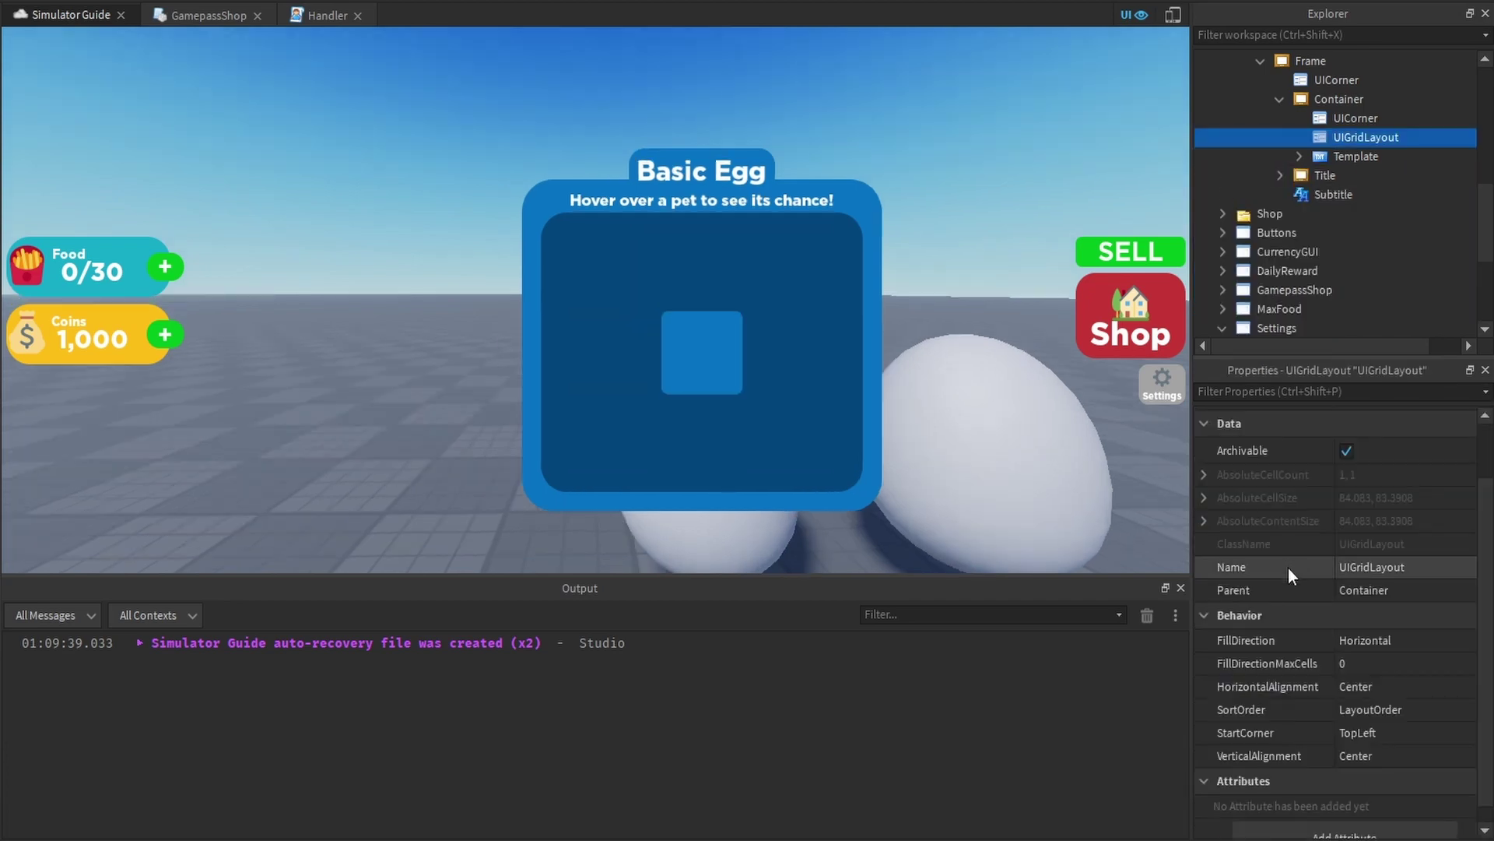
scroll(1323, 623, "down", 1)
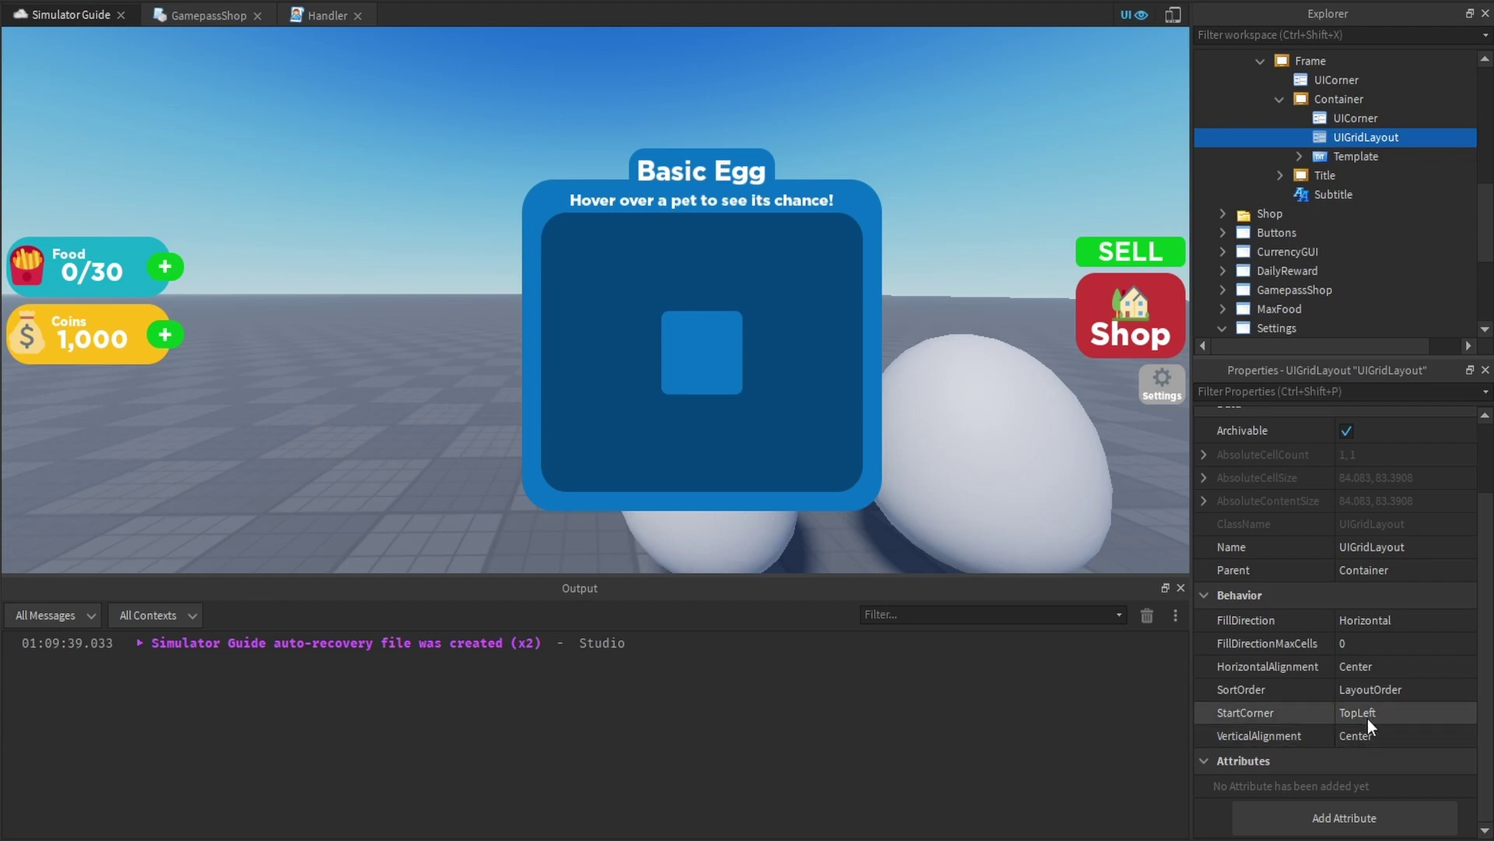
left_click(1347, 158)
key("ctrl+d")
key("ctrl+d")
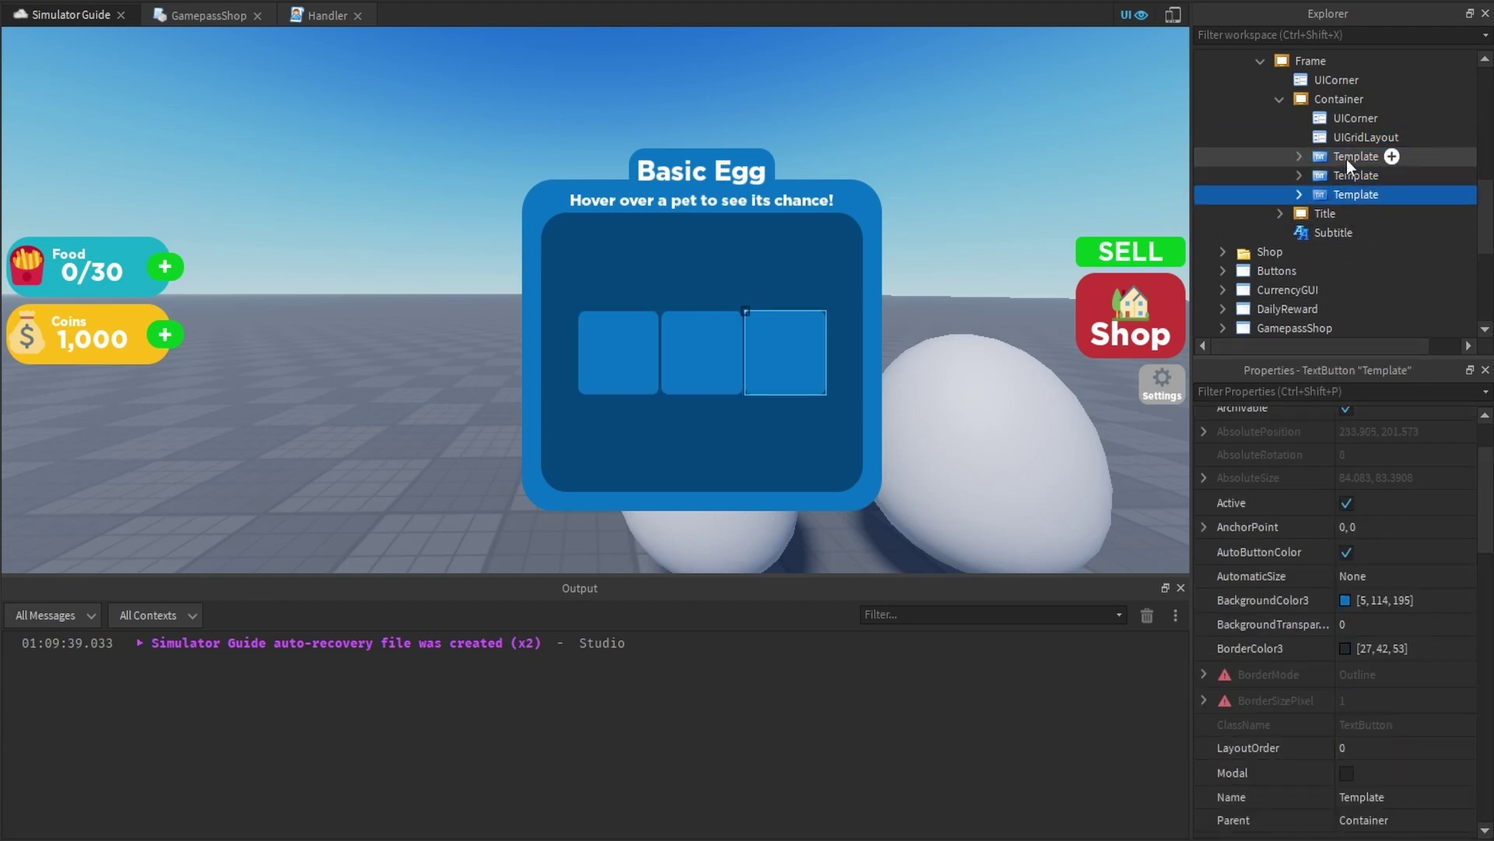
left_click(1335, 140)
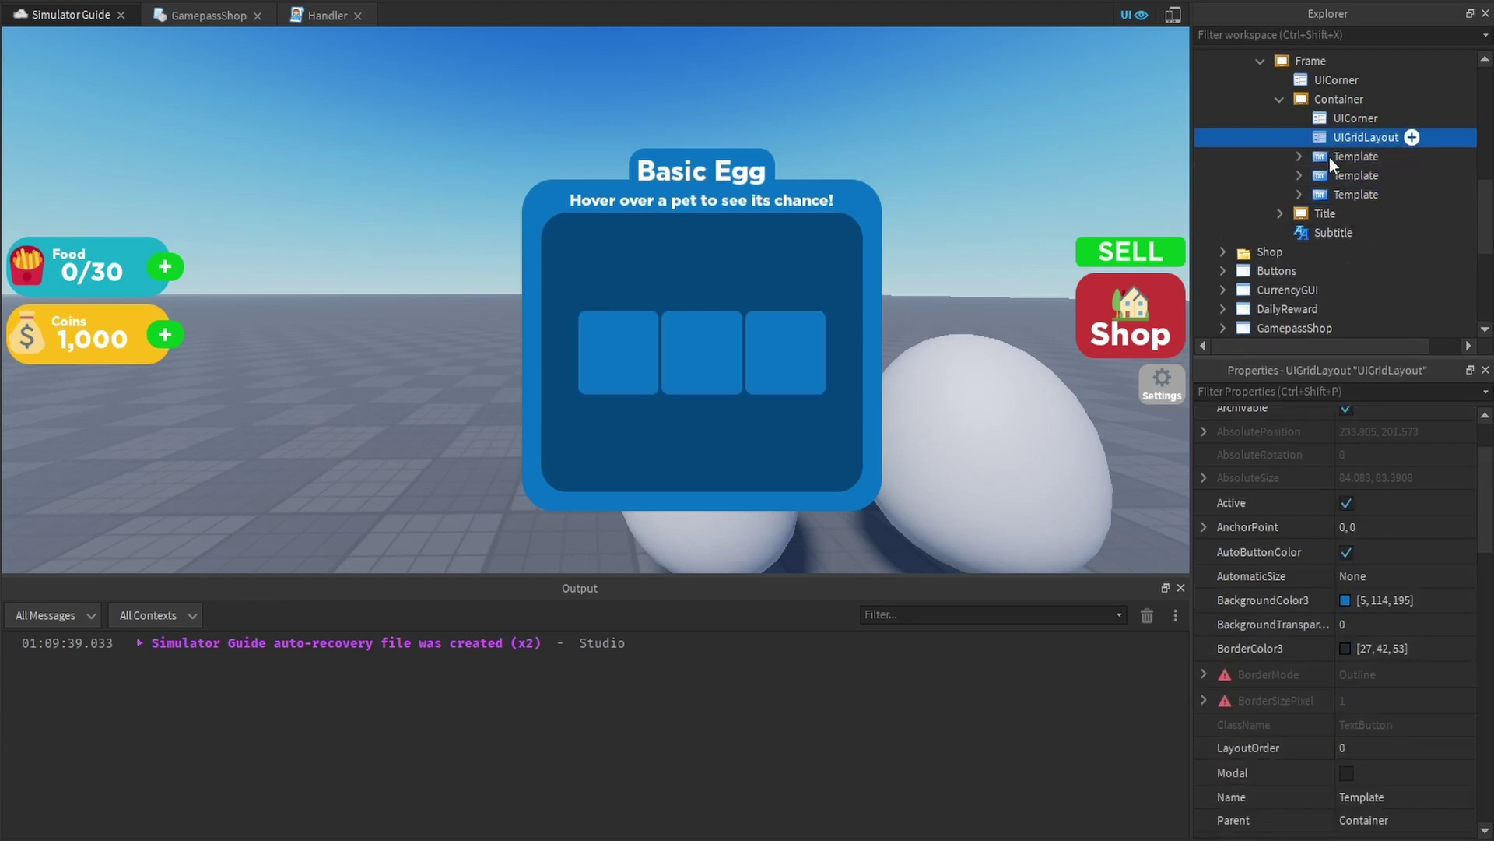
left_click(1378, 735)
left_click(1387, 744)
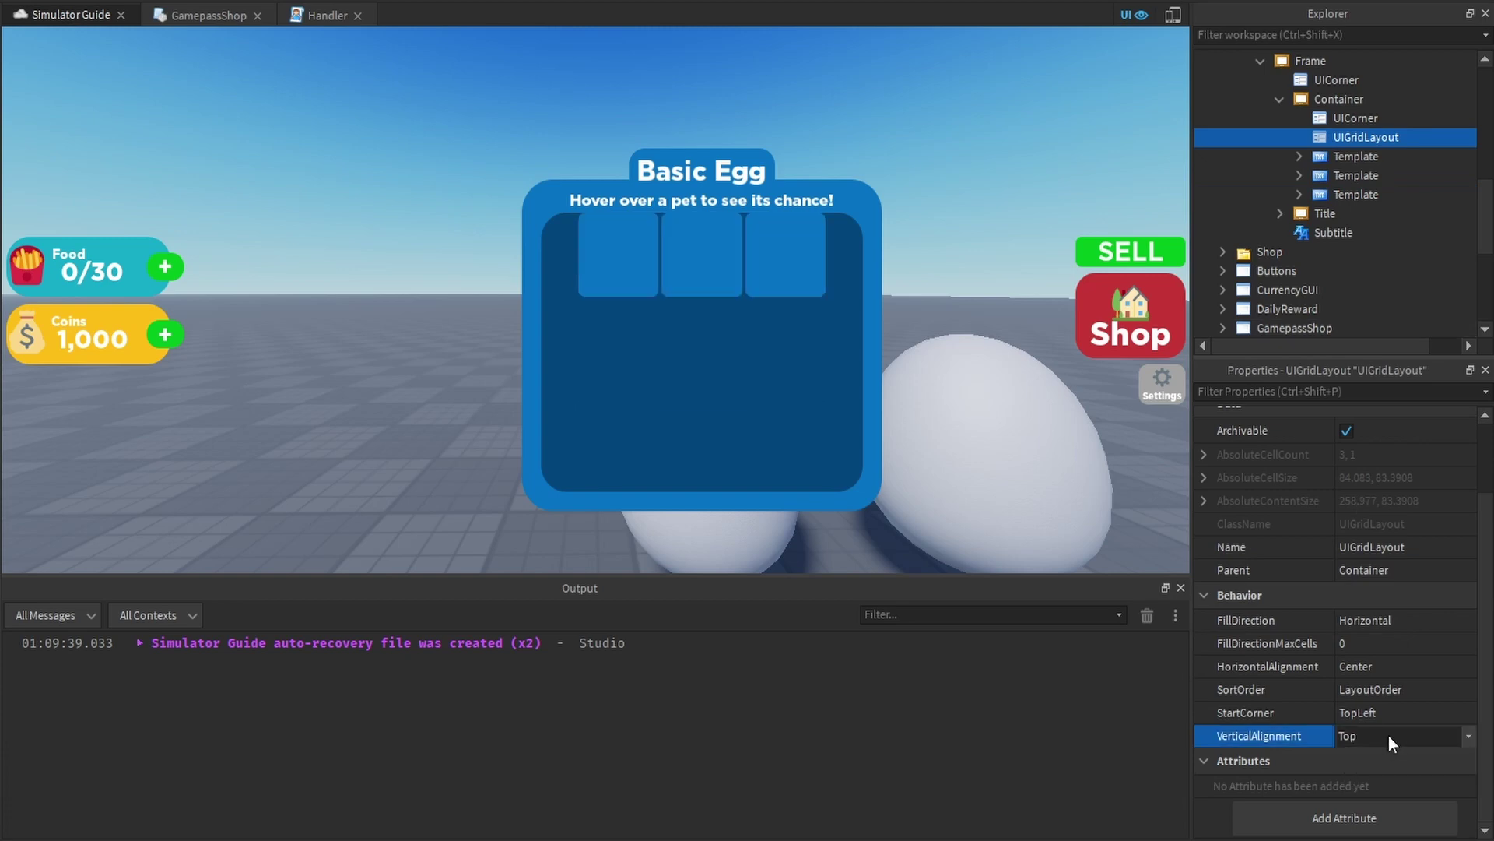
Undo the Top vertical alignment and the two Template duplicates
key("ctrl+z")
key("ctrl+z")
key("ctrl+z")
key("ctrl+z")
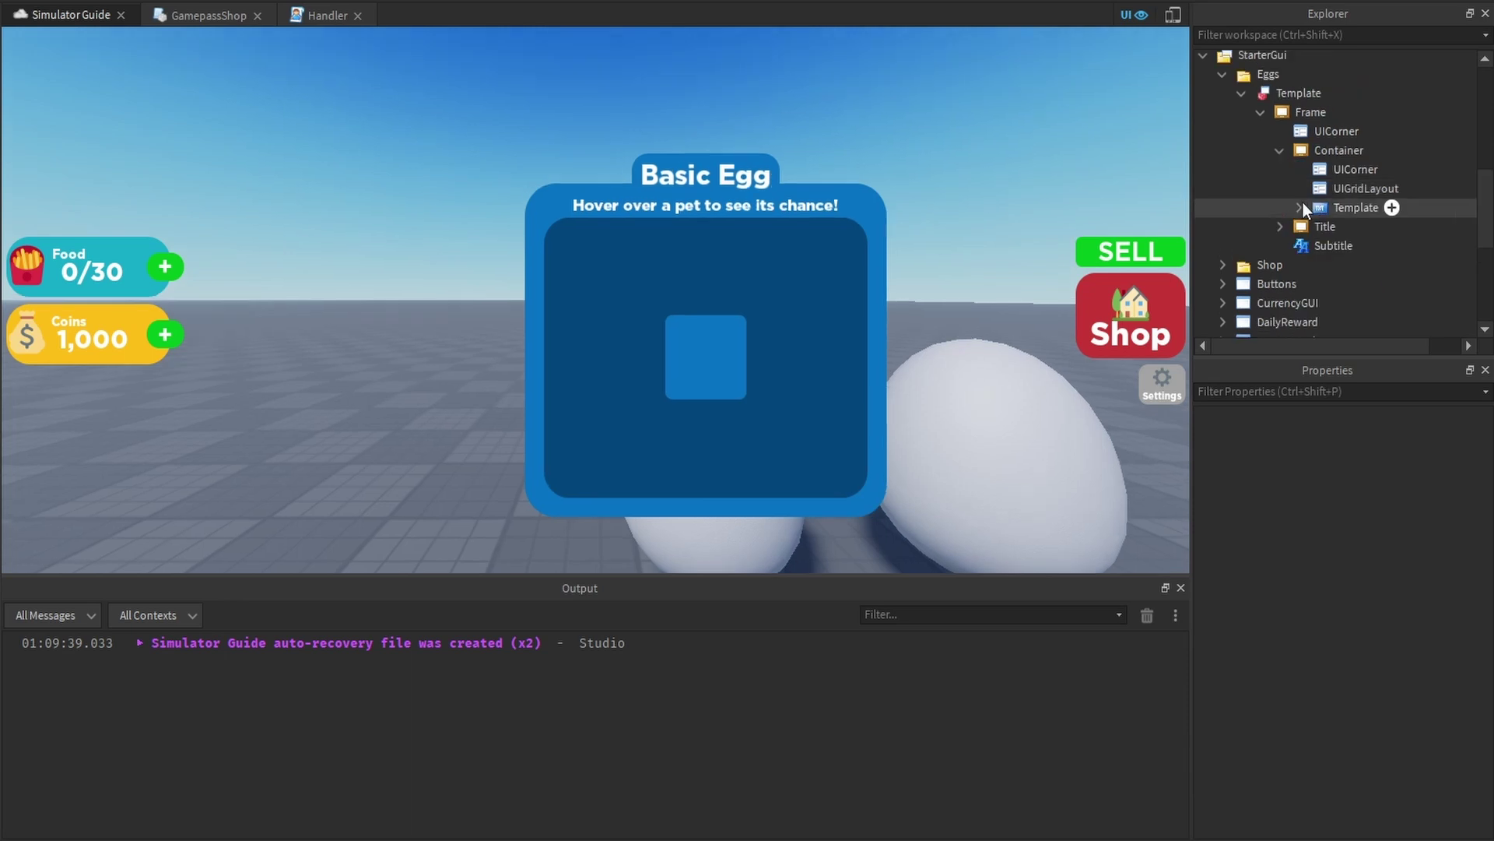
Add a TextLabel inside the Template button and rename it PetName
left_click(1391, 208)
type("Text")
key("Return")
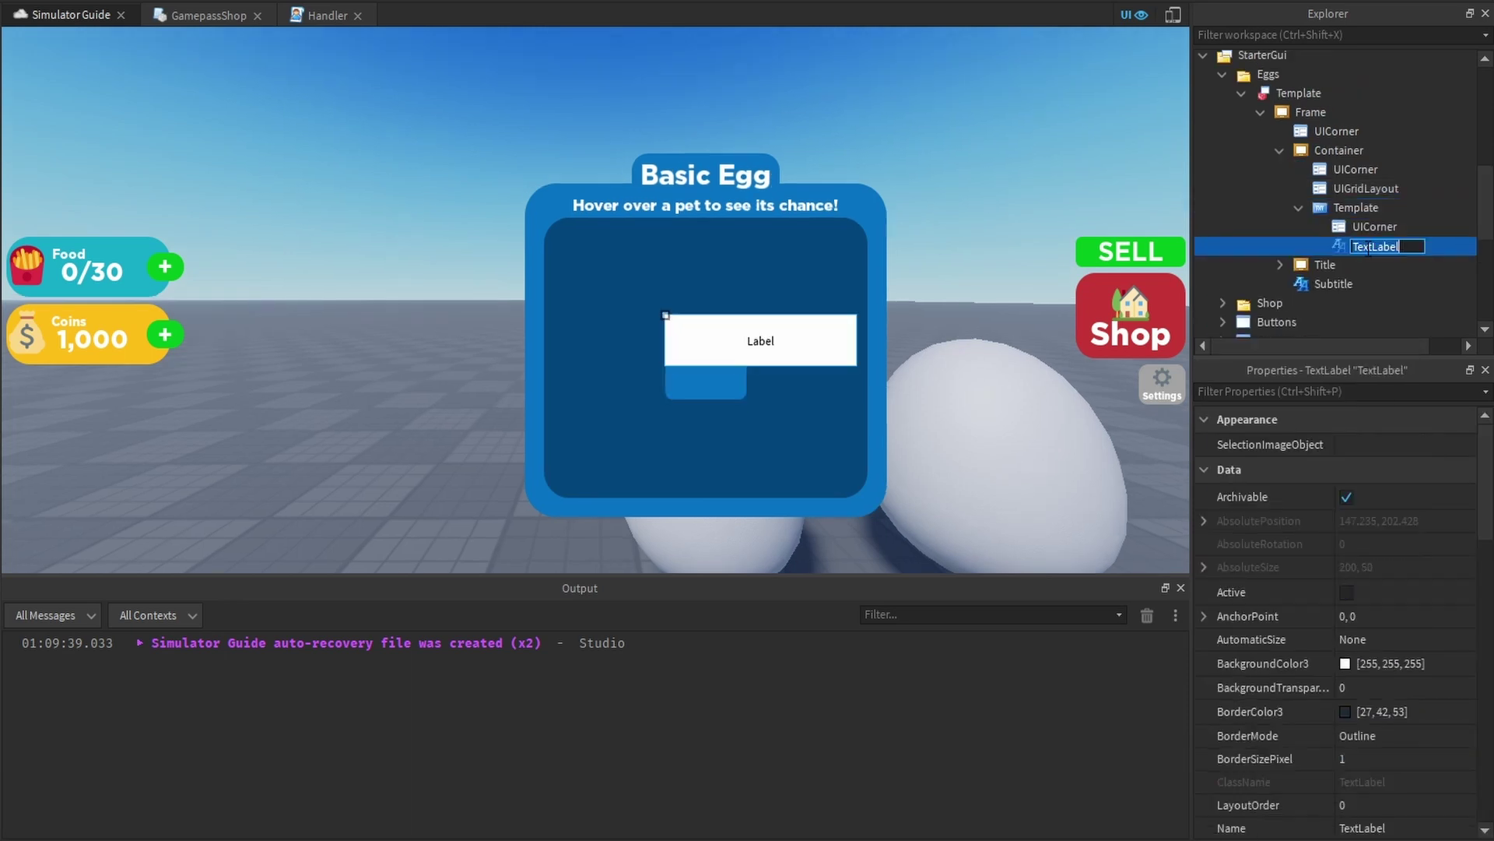
type("PetName")
Set the PetName label's text to "Dog" and enable TextScaled
left_click(1356, 390)
type("text")
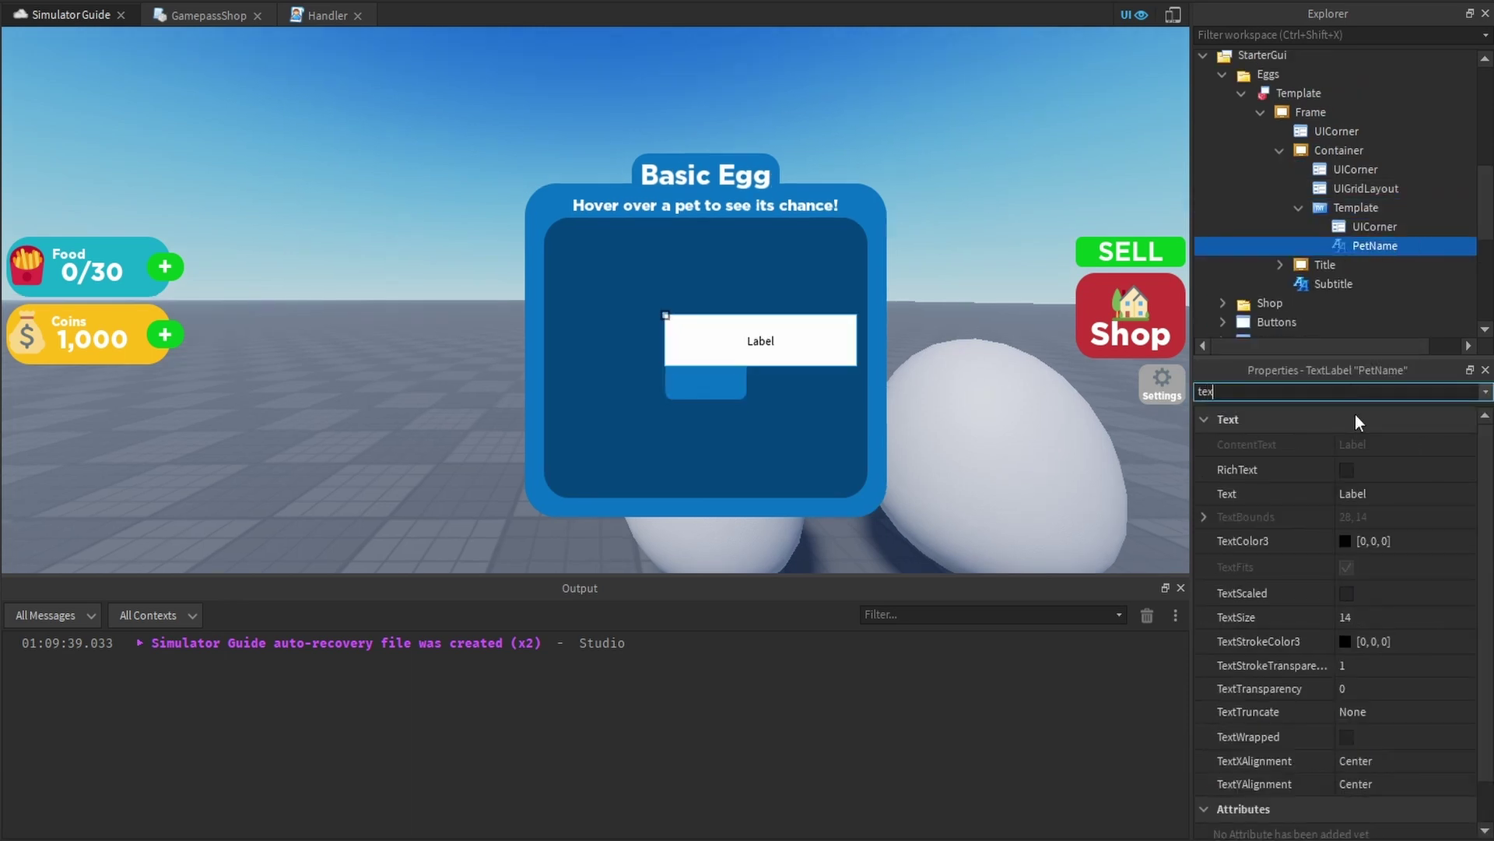
left_click(1396, 492)
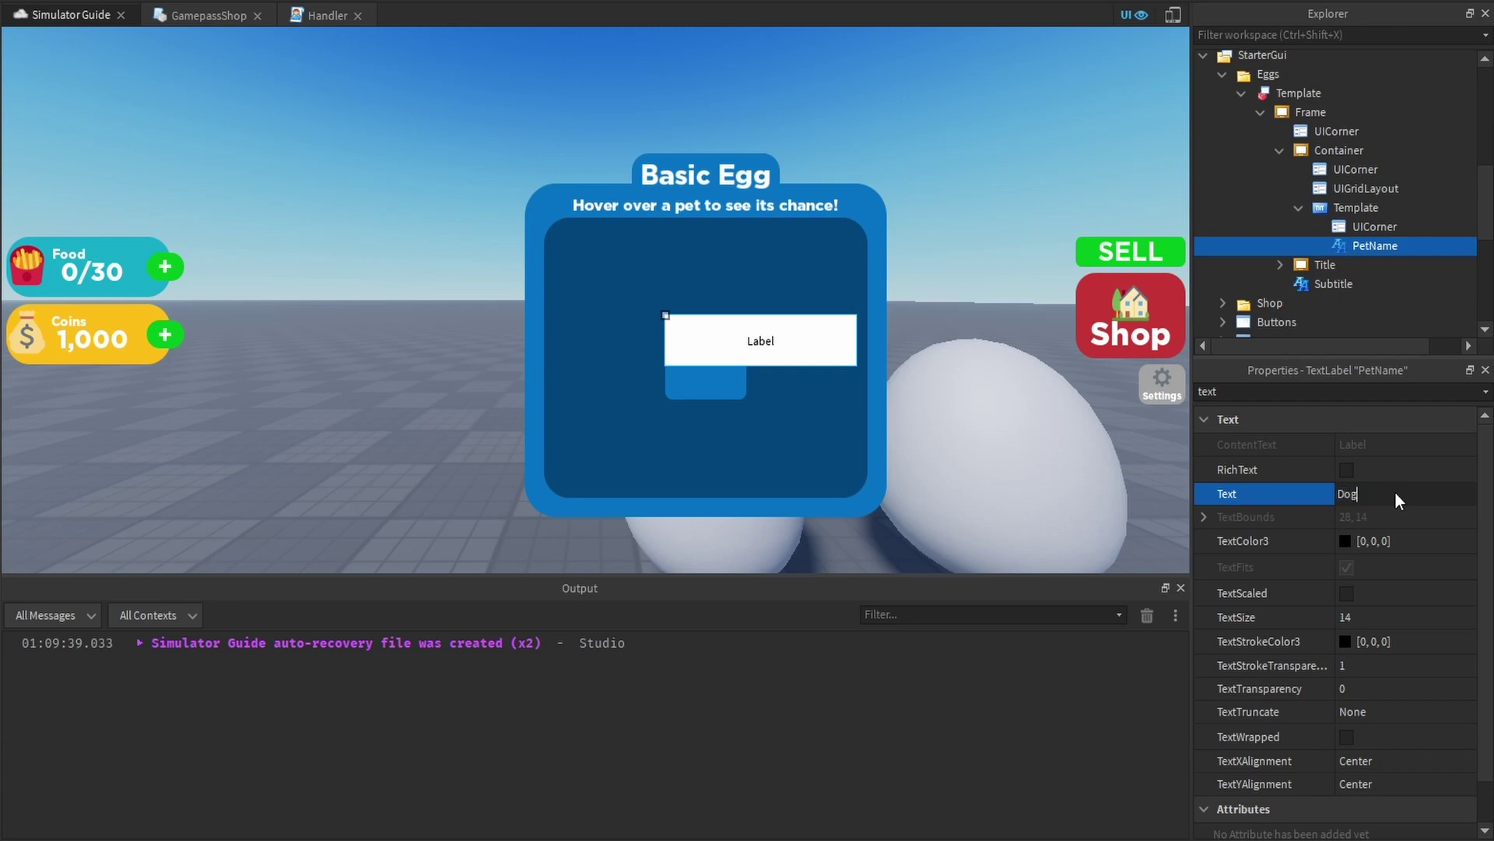
type("Dog")
key("Return")
left_click(1347, 593)
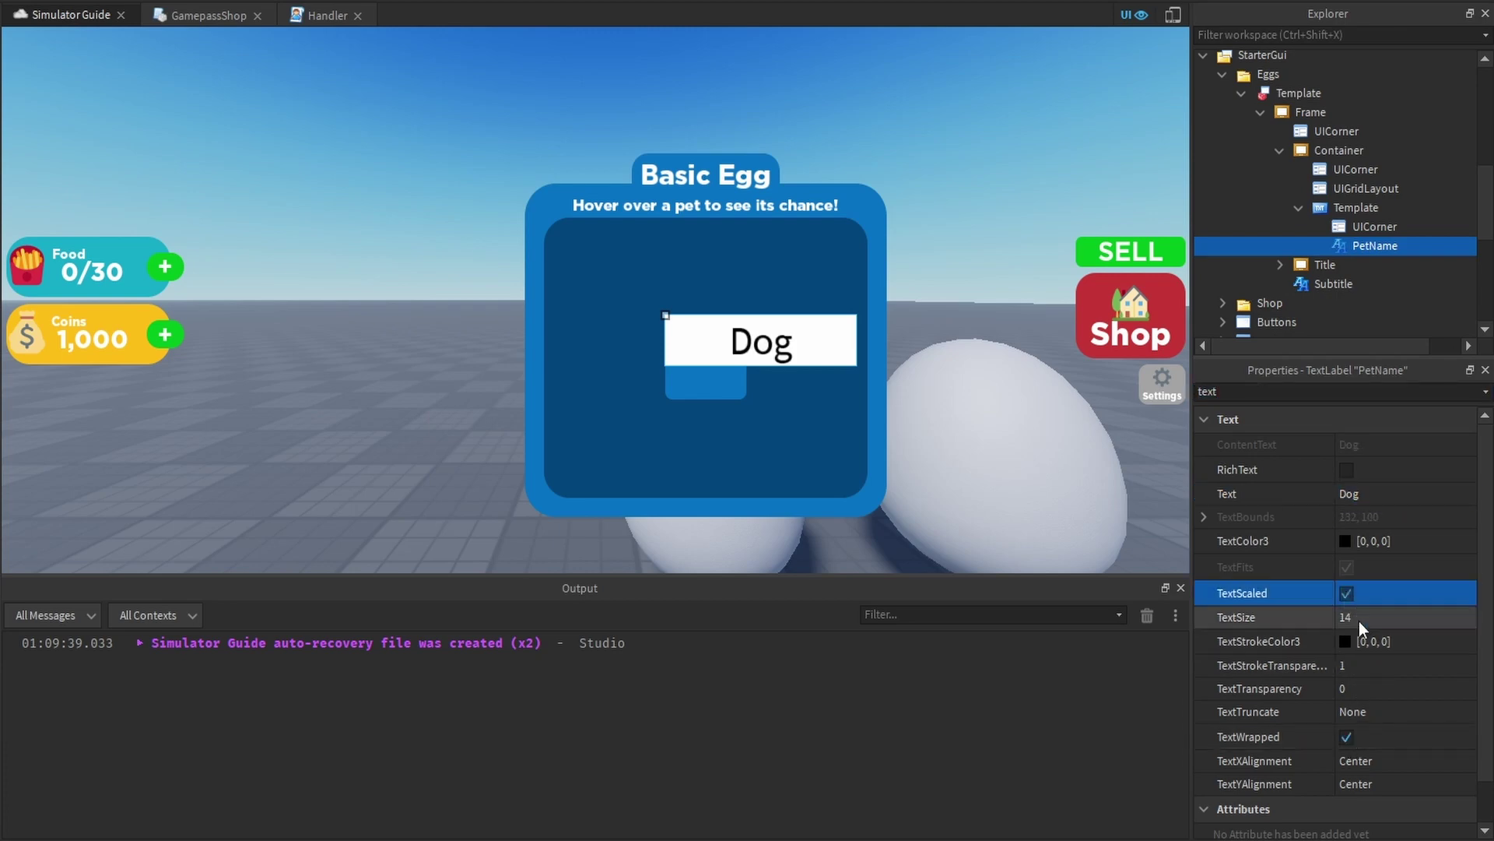
Change the PetName label's TextColor3 to white and its font to GothamBlack
left_click(1345, 540)
left_click_drag(800, 286, 800, 211)
key("Return")
left_click(1356, 391)
type("f")
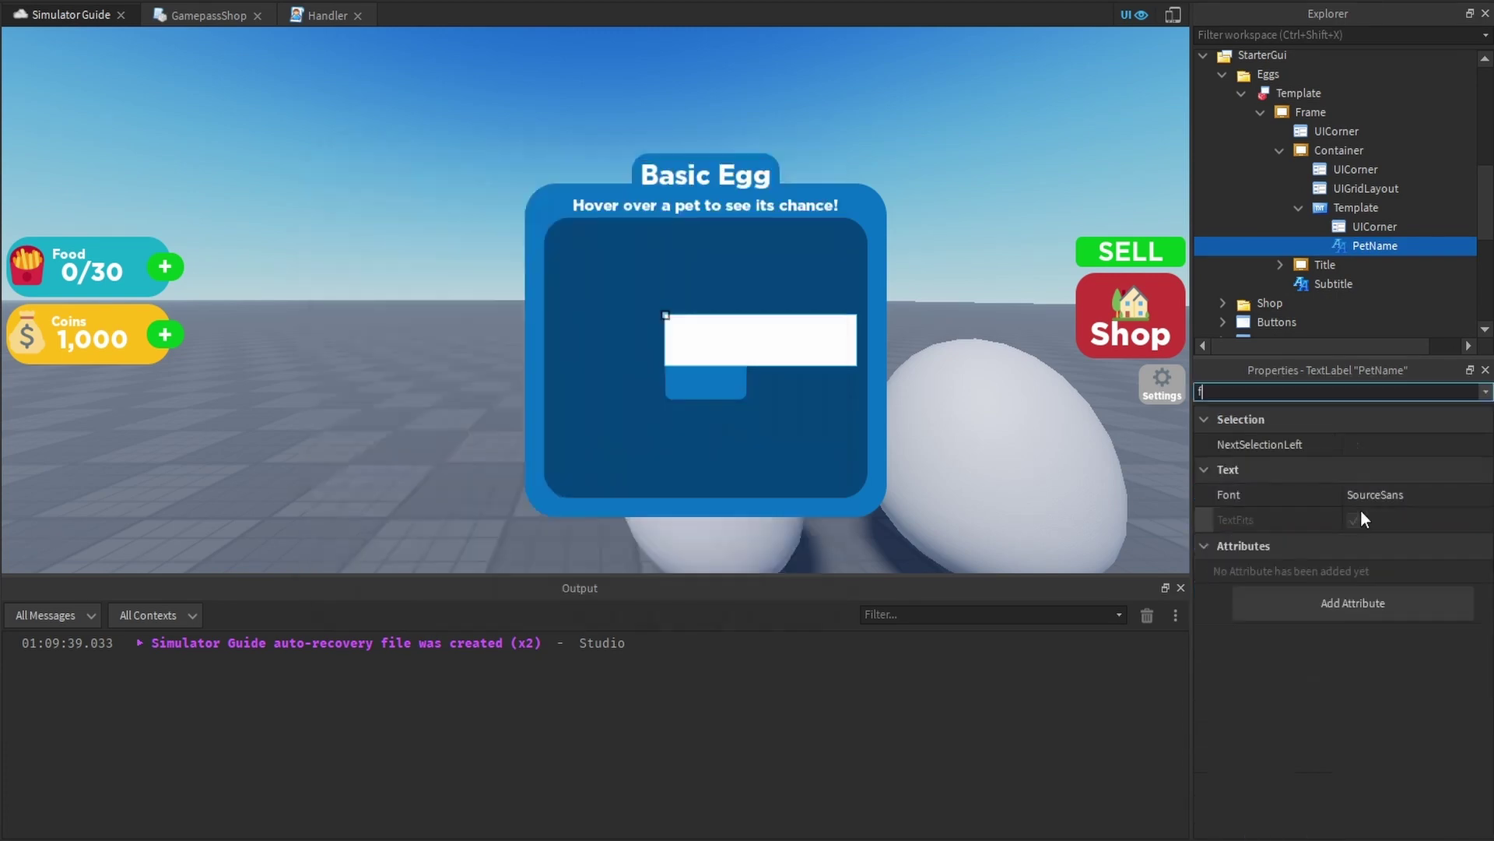
left_click(1376, 495)
key("g")
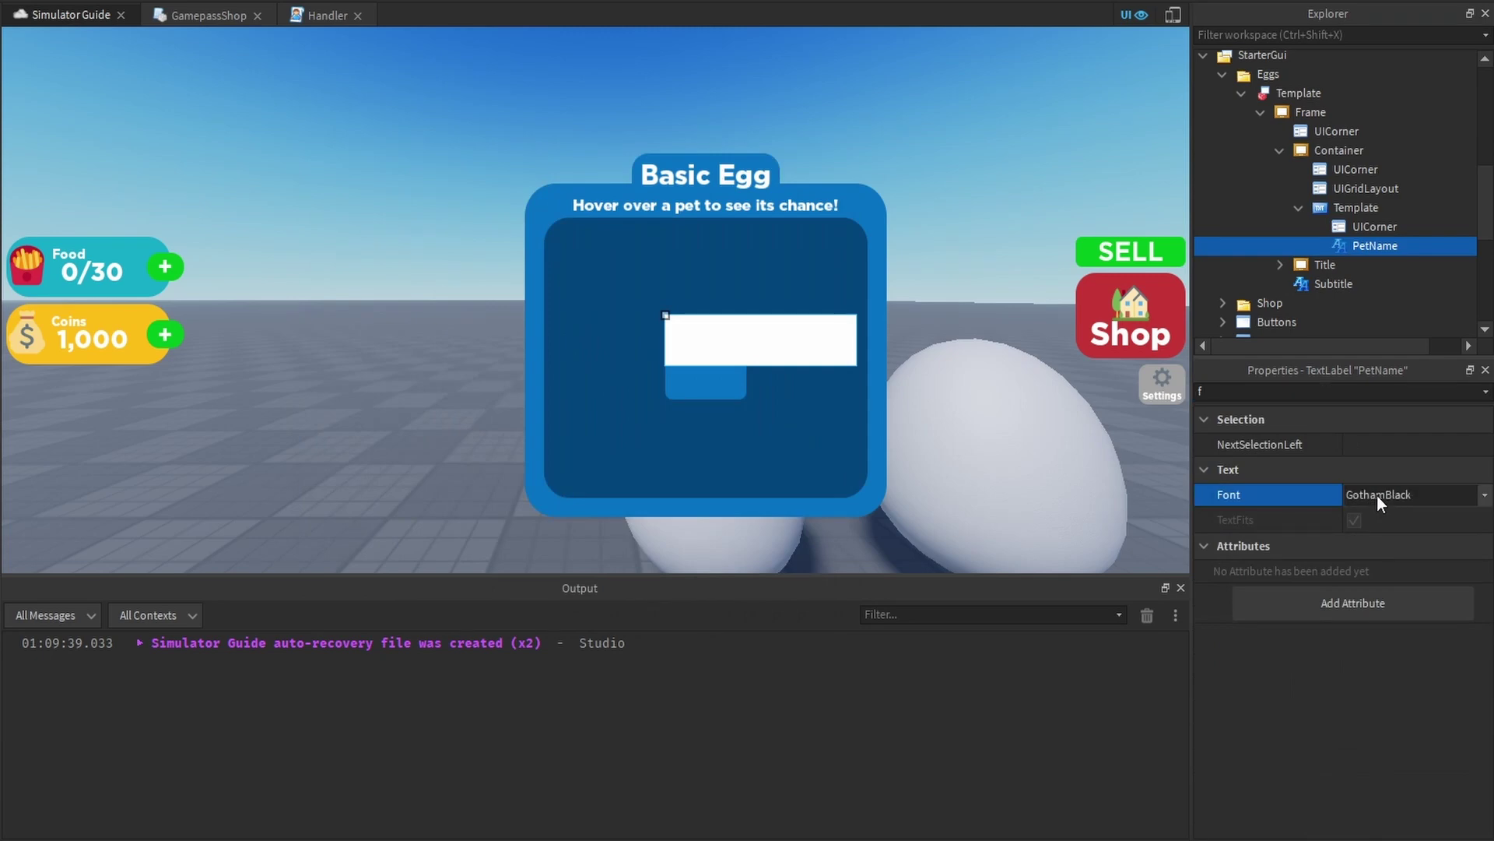
Set the PetName label's BackgroundTransparency to 1
left_click(1385, 390)
type("ba")
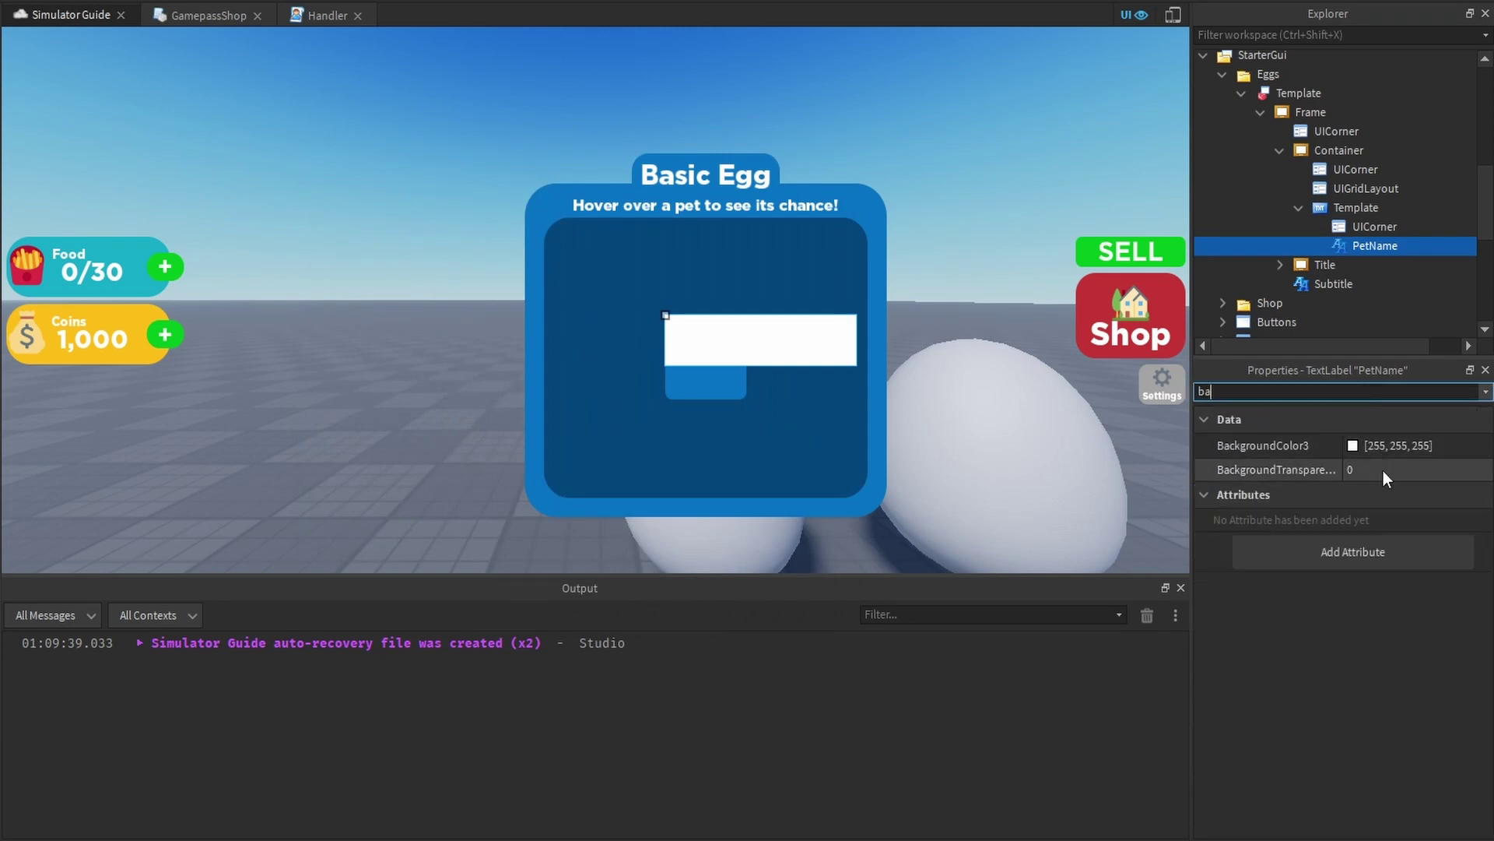
left_click(1383, 470)
type("1")
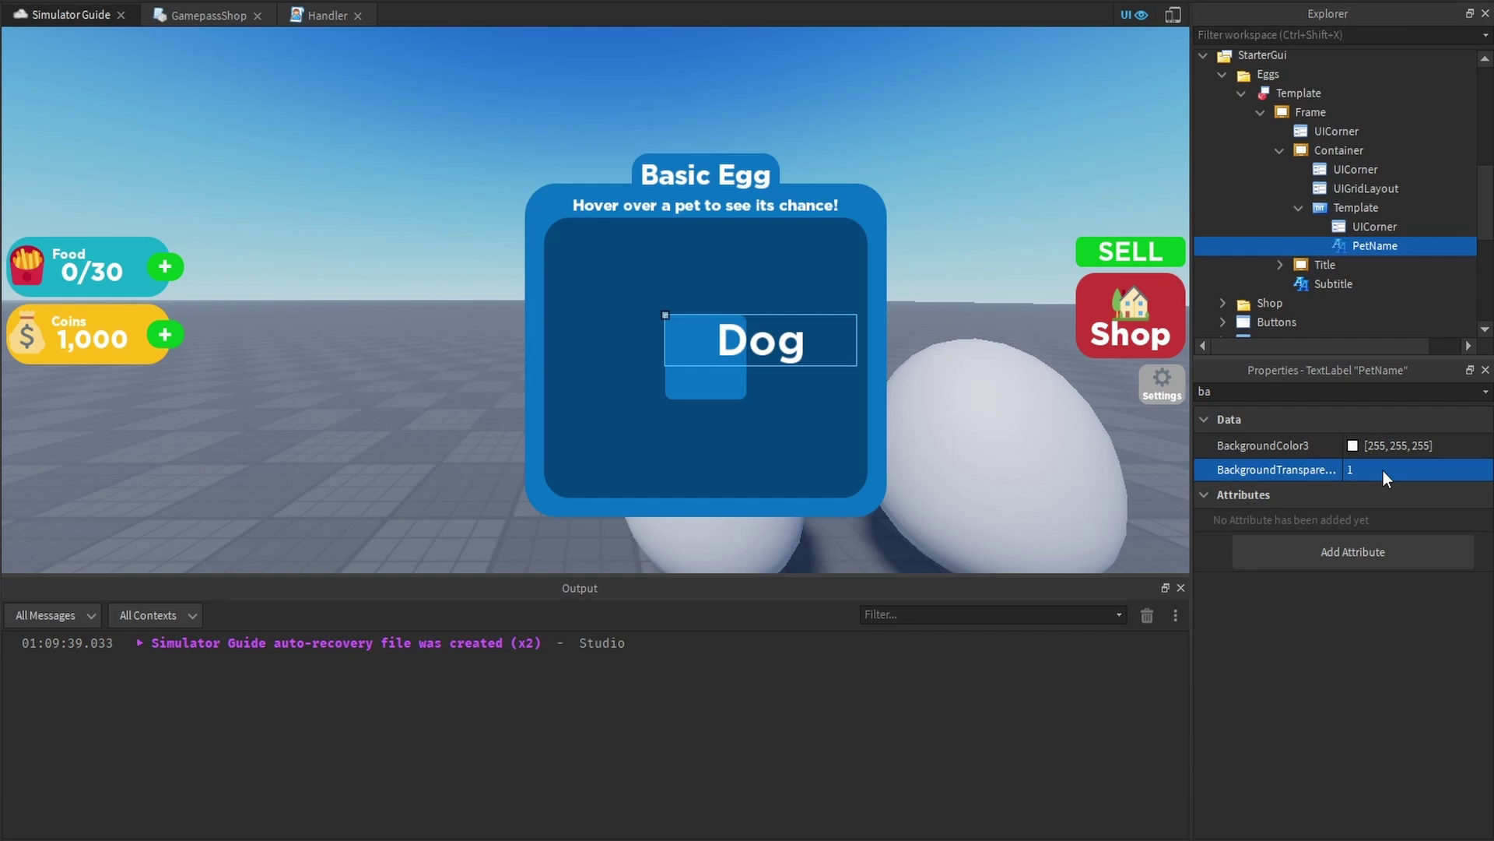
Set the PetName label's Size to {0.9, 0},{0.2, 0}
left_click(1390, 514)
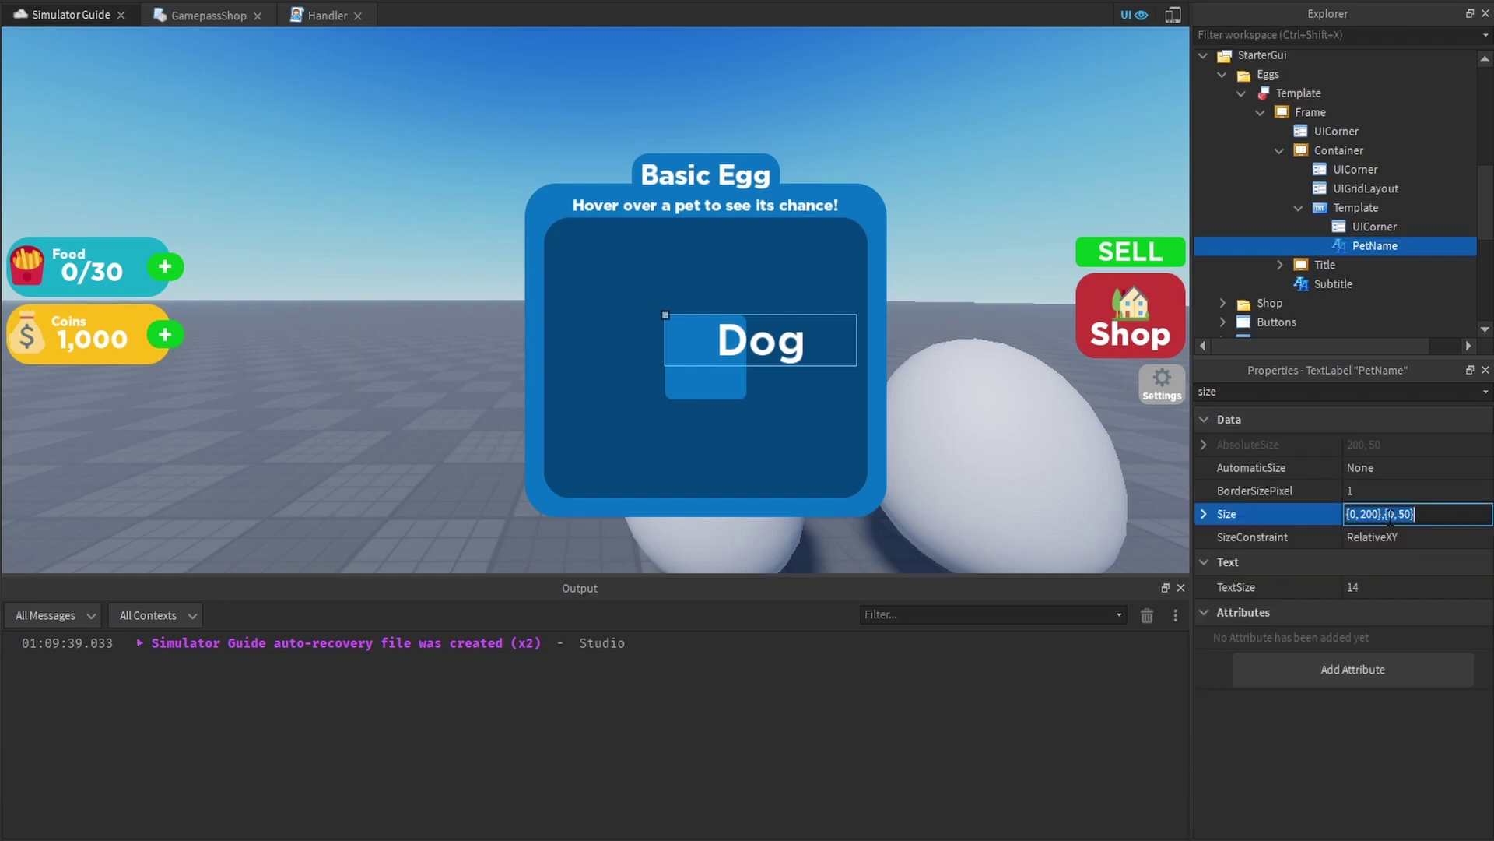
type("0.9,0,0.2,0")
key("Return")
left_click(1323, 391)
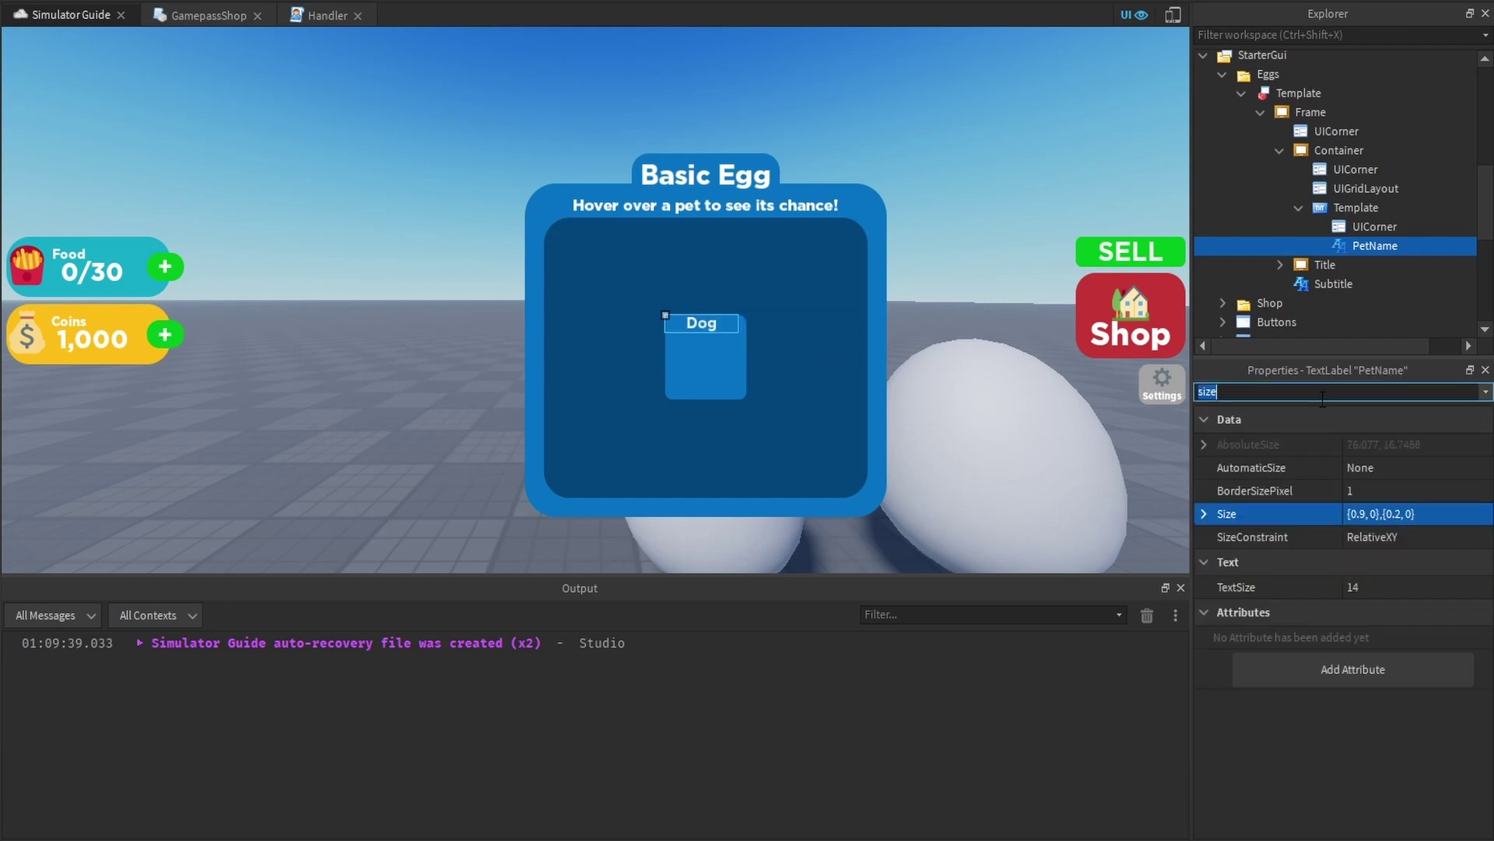
Set the PetName label's AnchorPoint to 0.5, 0 and its Position to {0.5, 0},{0, 0}
type("po")
left_click(1367, 467)
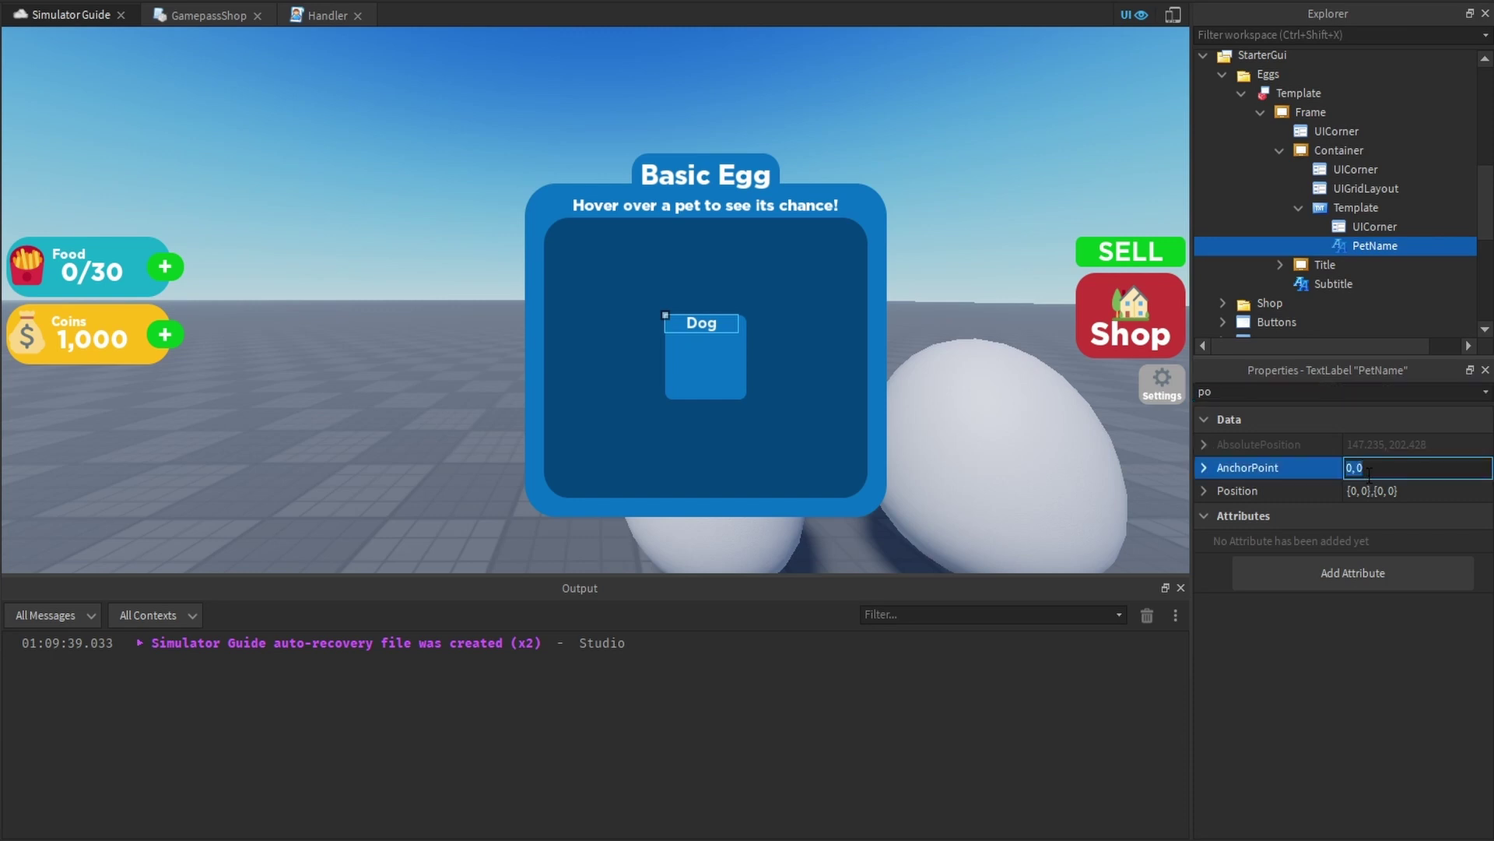
type("0.5,0")
key("Return")
left_click(1374, 487)
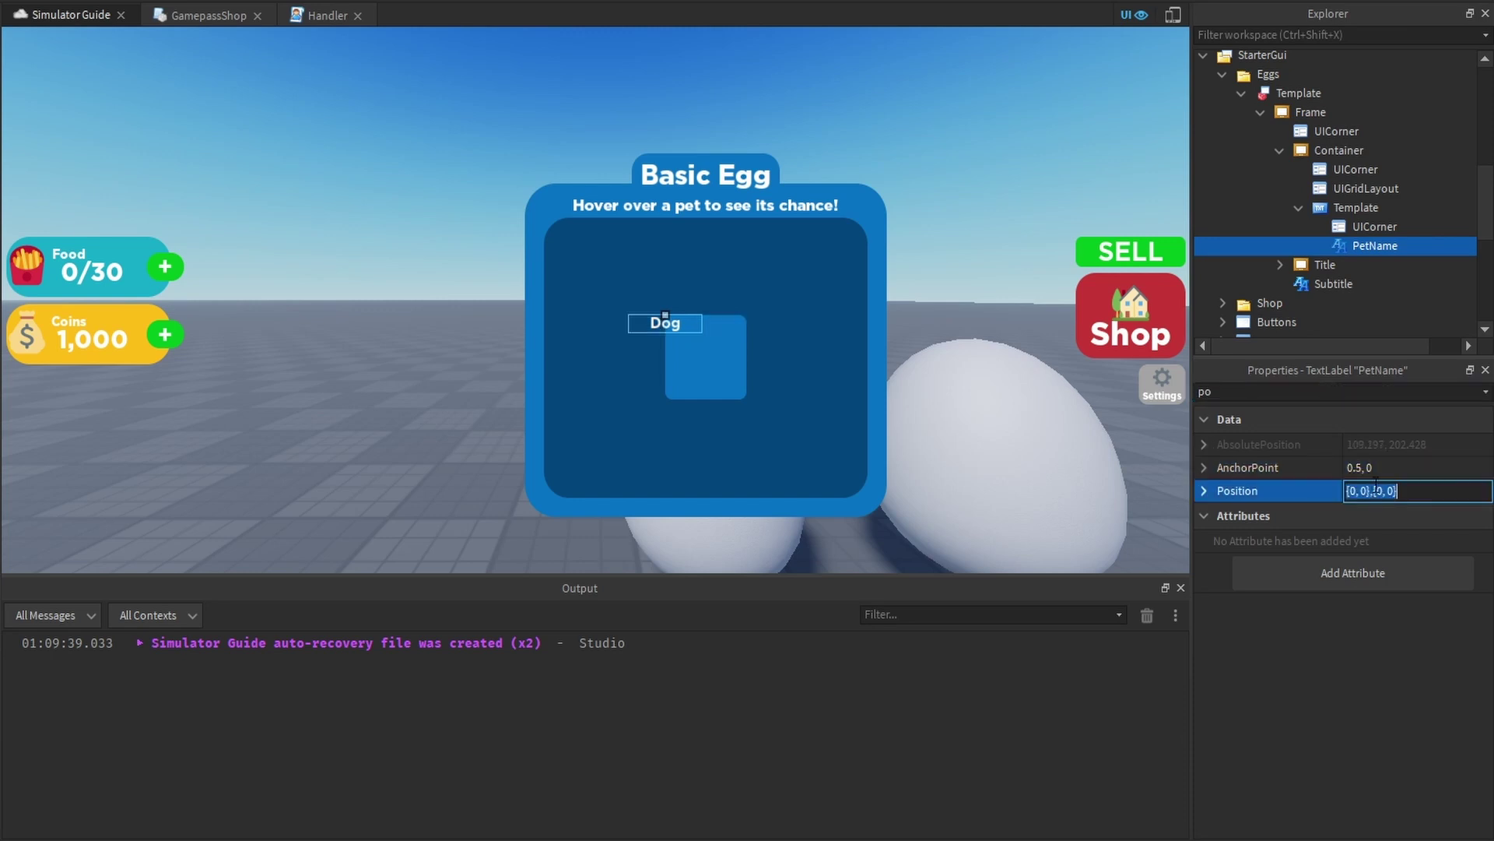
type("0.5,0,0,0")
key("Return")
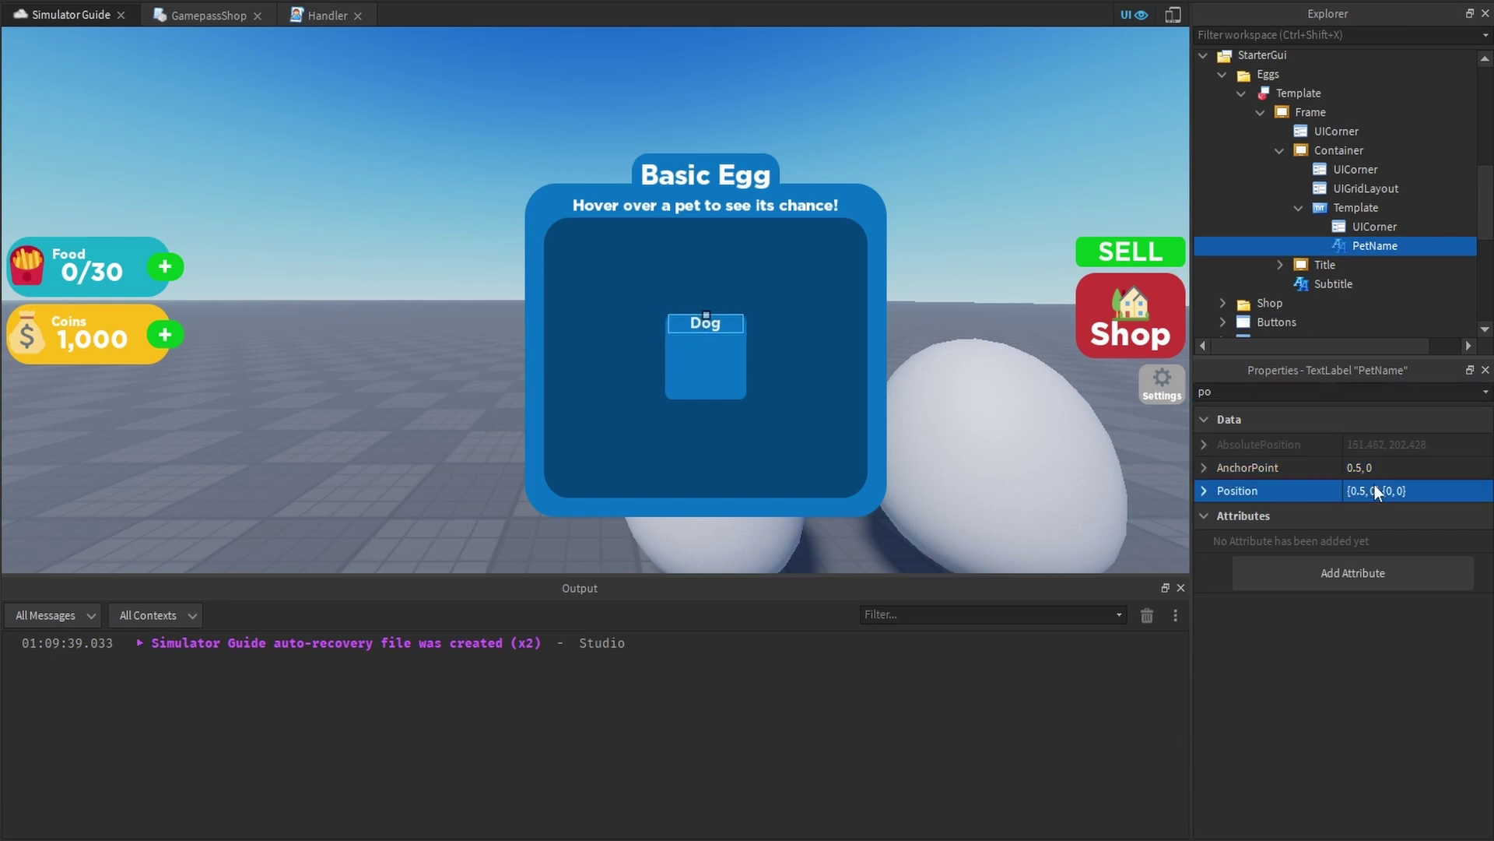
left_click(1043, 132)
Duplicate the PetName label and rename the copy PetRarity
left_click(1363, 247)
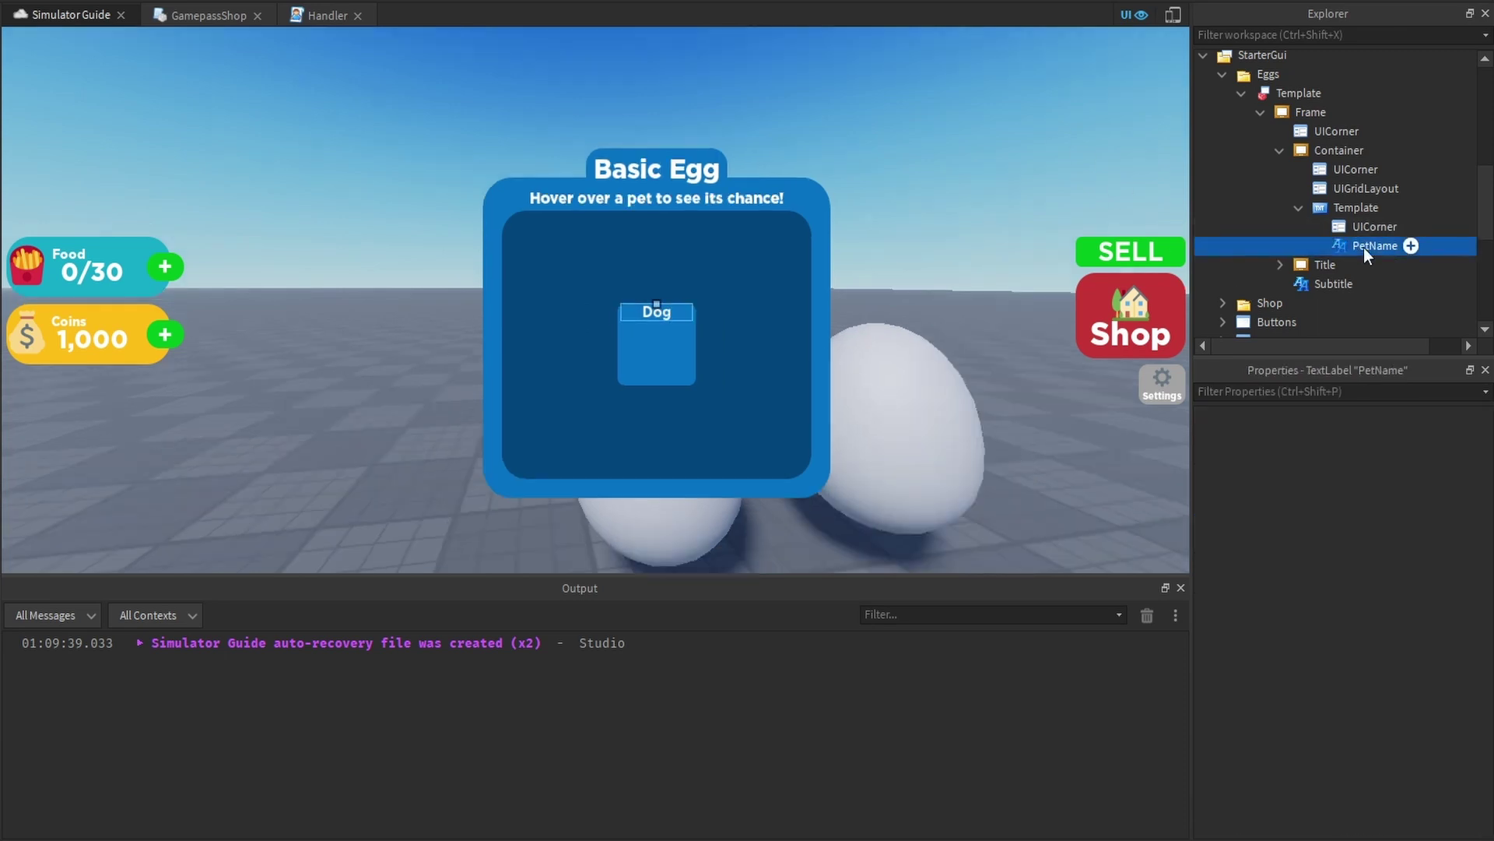
key("ctrl+d")
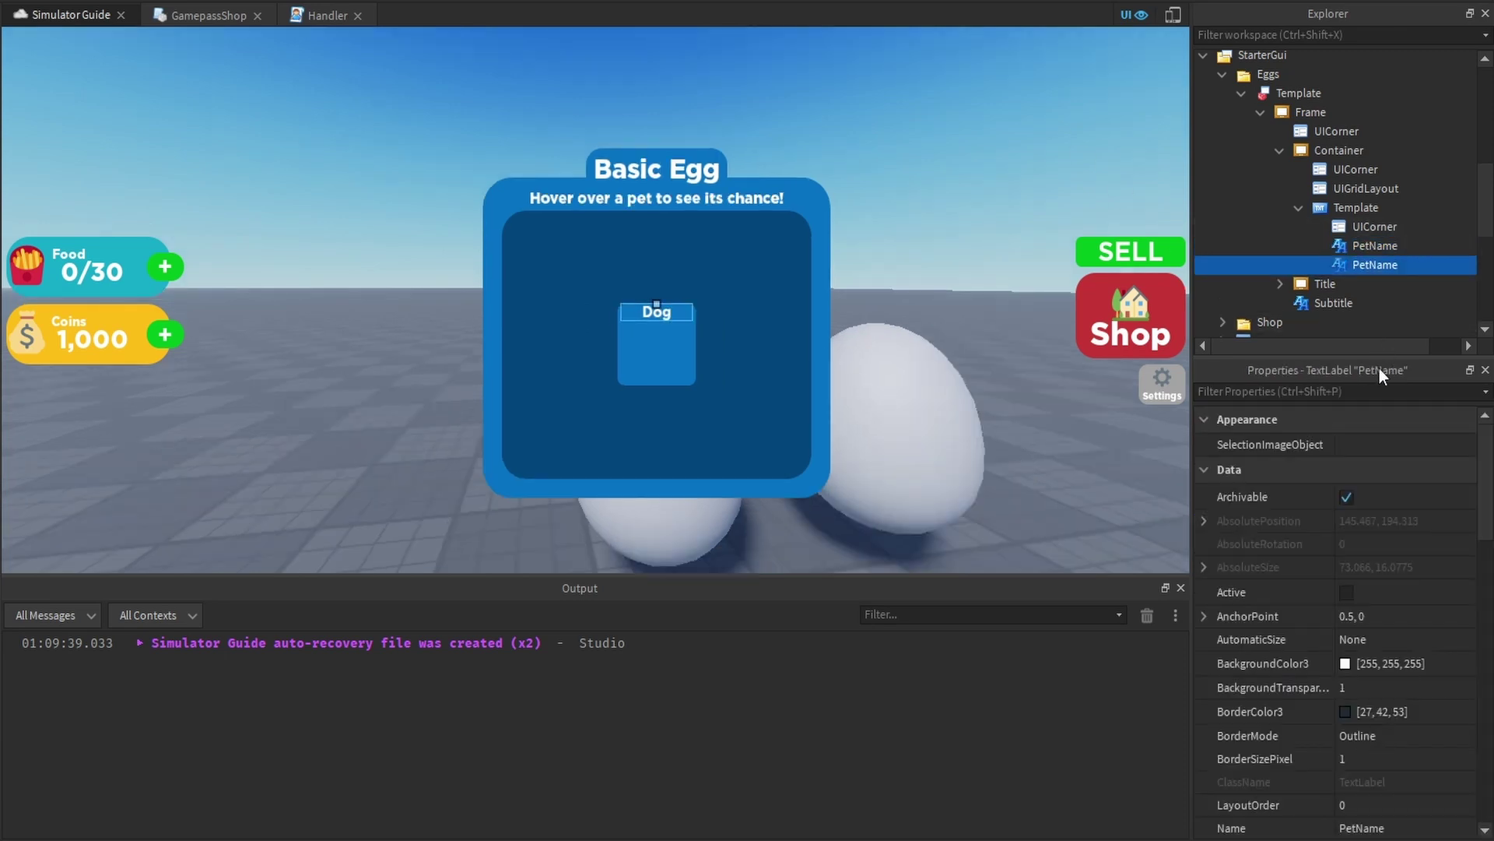
double_click(1386, 265)
type("PetRarity")
key("Return")
Change the PetRarity label's text to "Common"
left_click(1393, 390)
type("text")
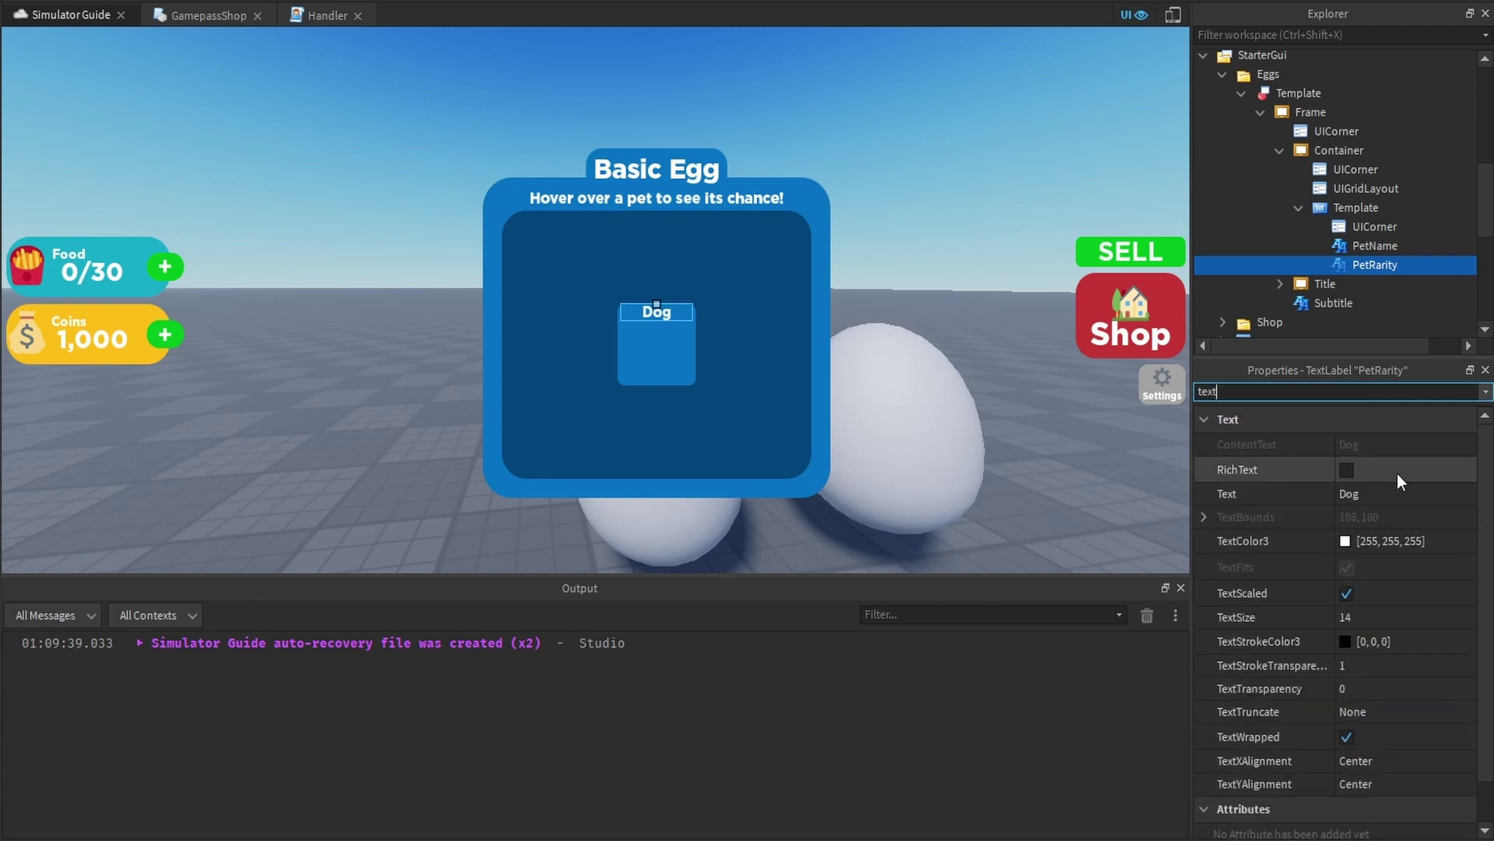
left_click(1393, 493)
type("Common")
key("Return")
Set the PetRarity label's Position to {0.5, 0},{0.8, 0} and preview the layout in the phone emulator
left_click(1345, 392)
type("p")
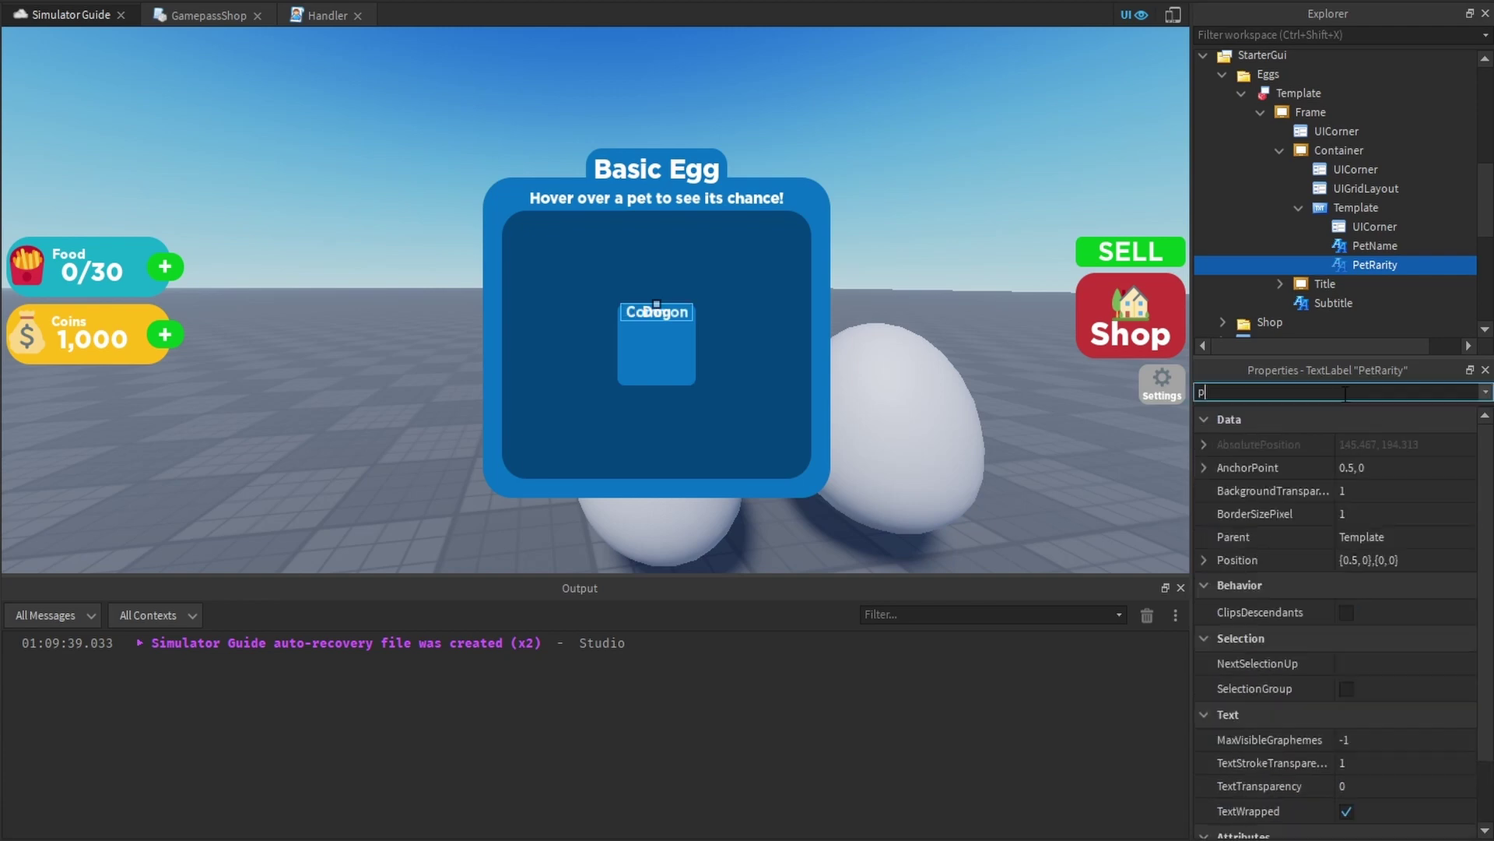
type("o")
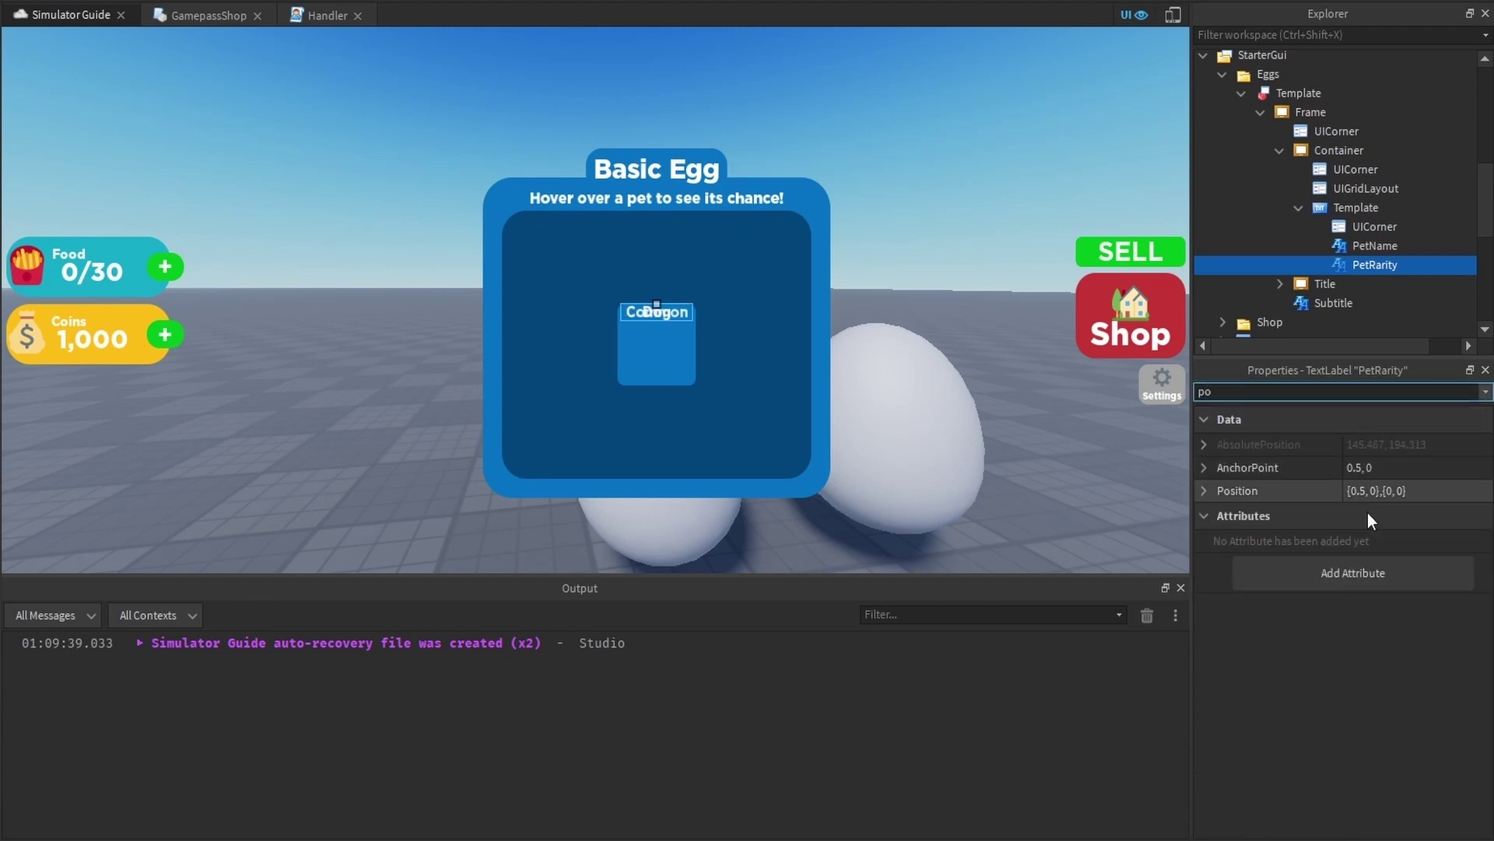
double_click(1388, 490)
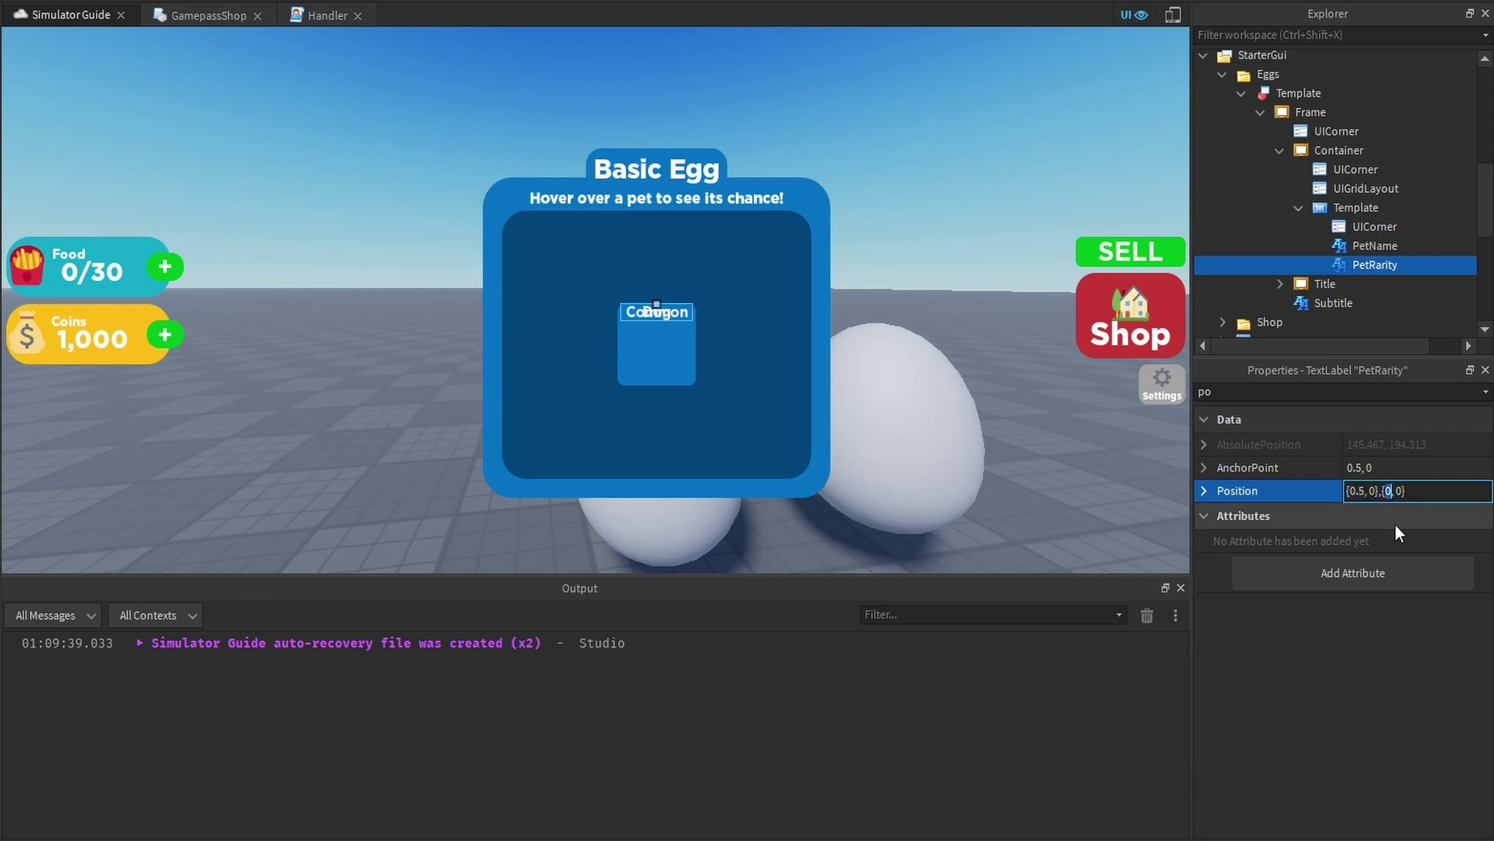
key("Return")
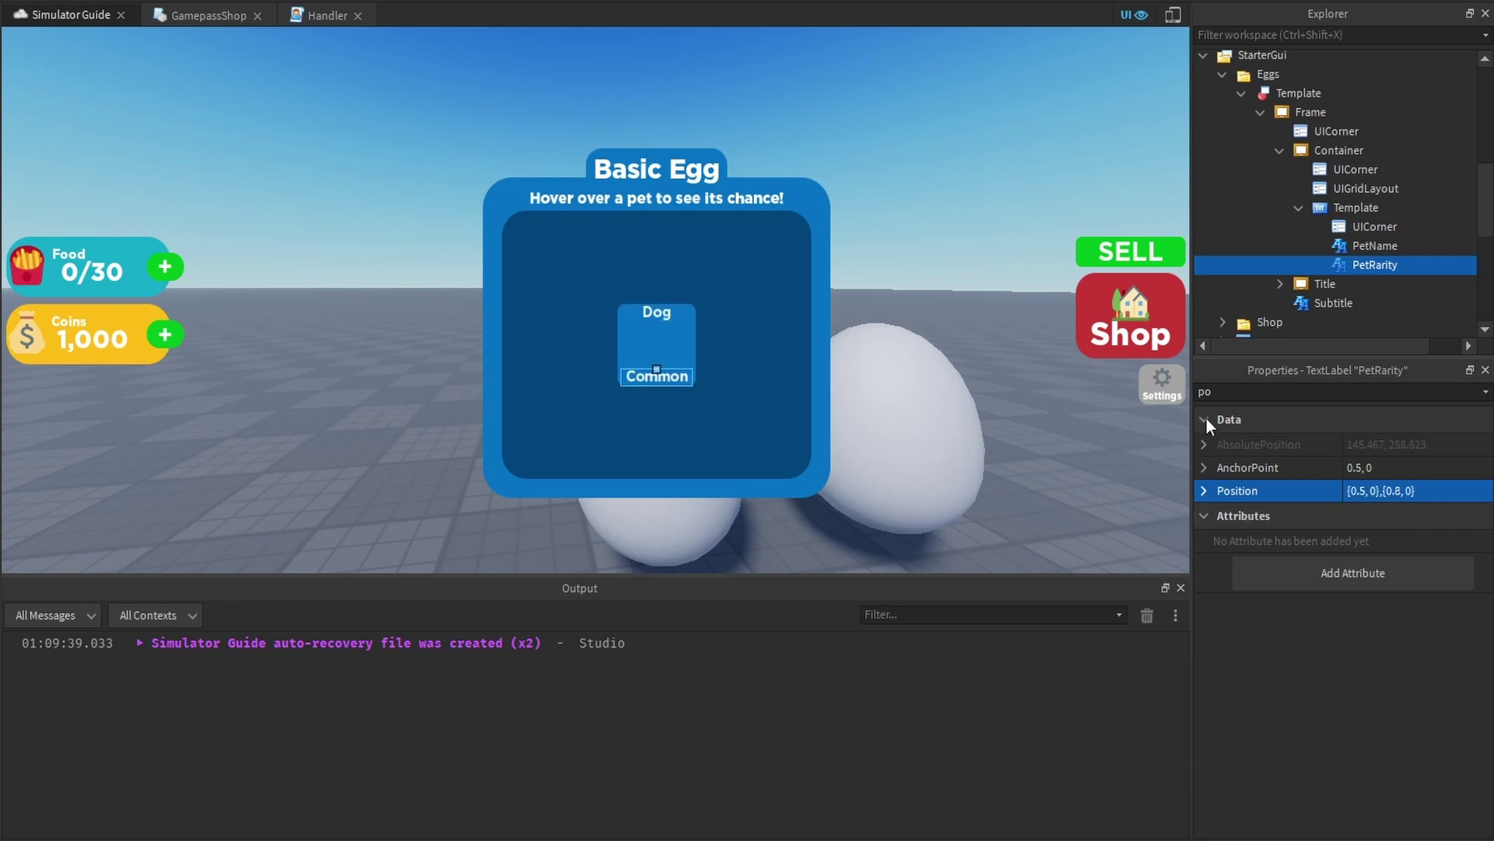
left_click(978, 96)
left_click(1173, 14)
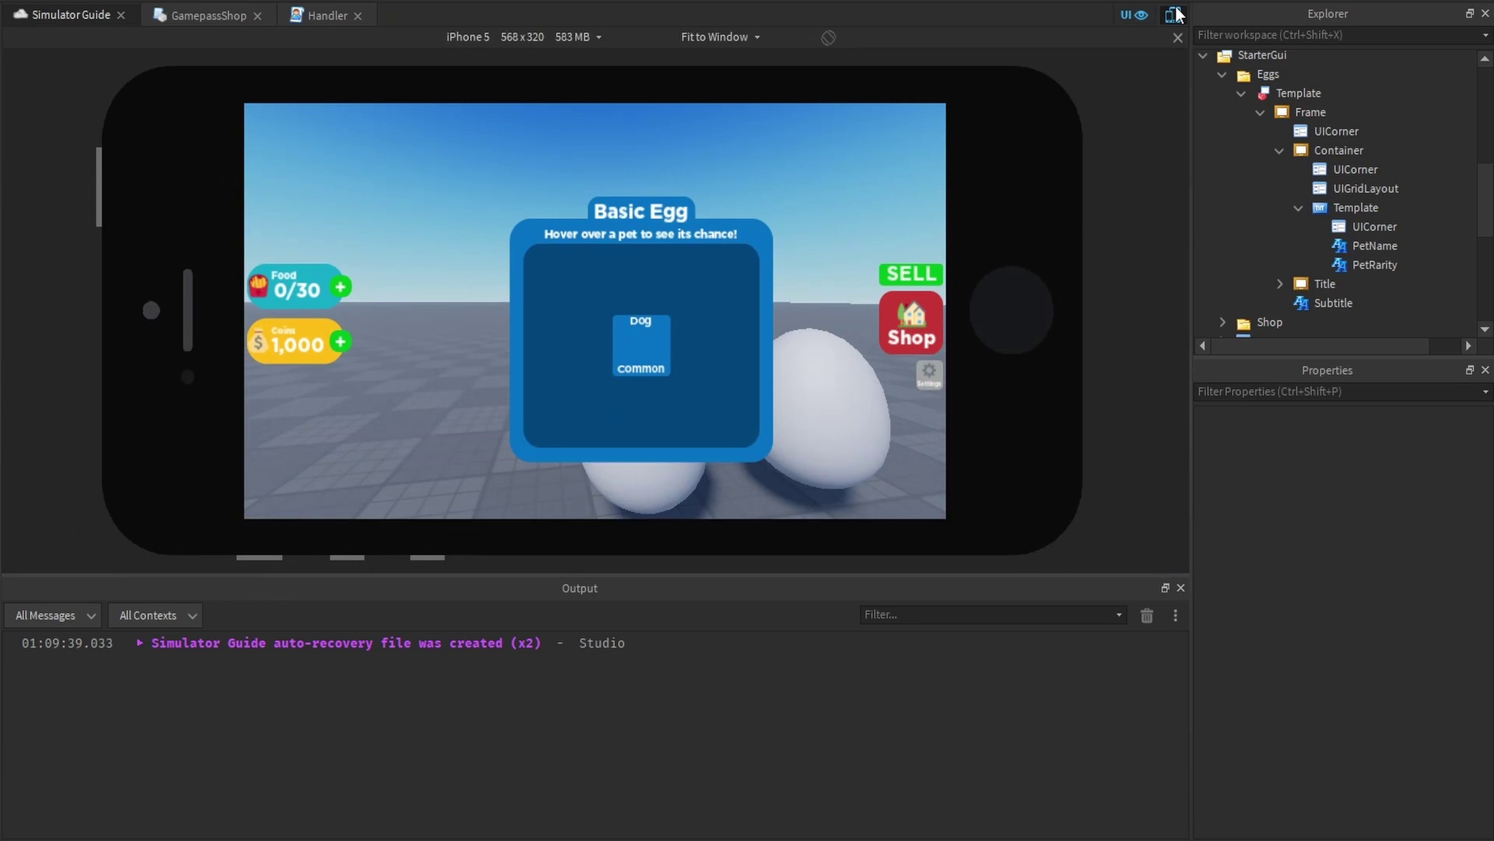
left_click(1174, 14)
Change the PetRarity label's TextColor3 to light grey [190, 190, 190]
left_click(1375, 265)
left_click(1342, 391)
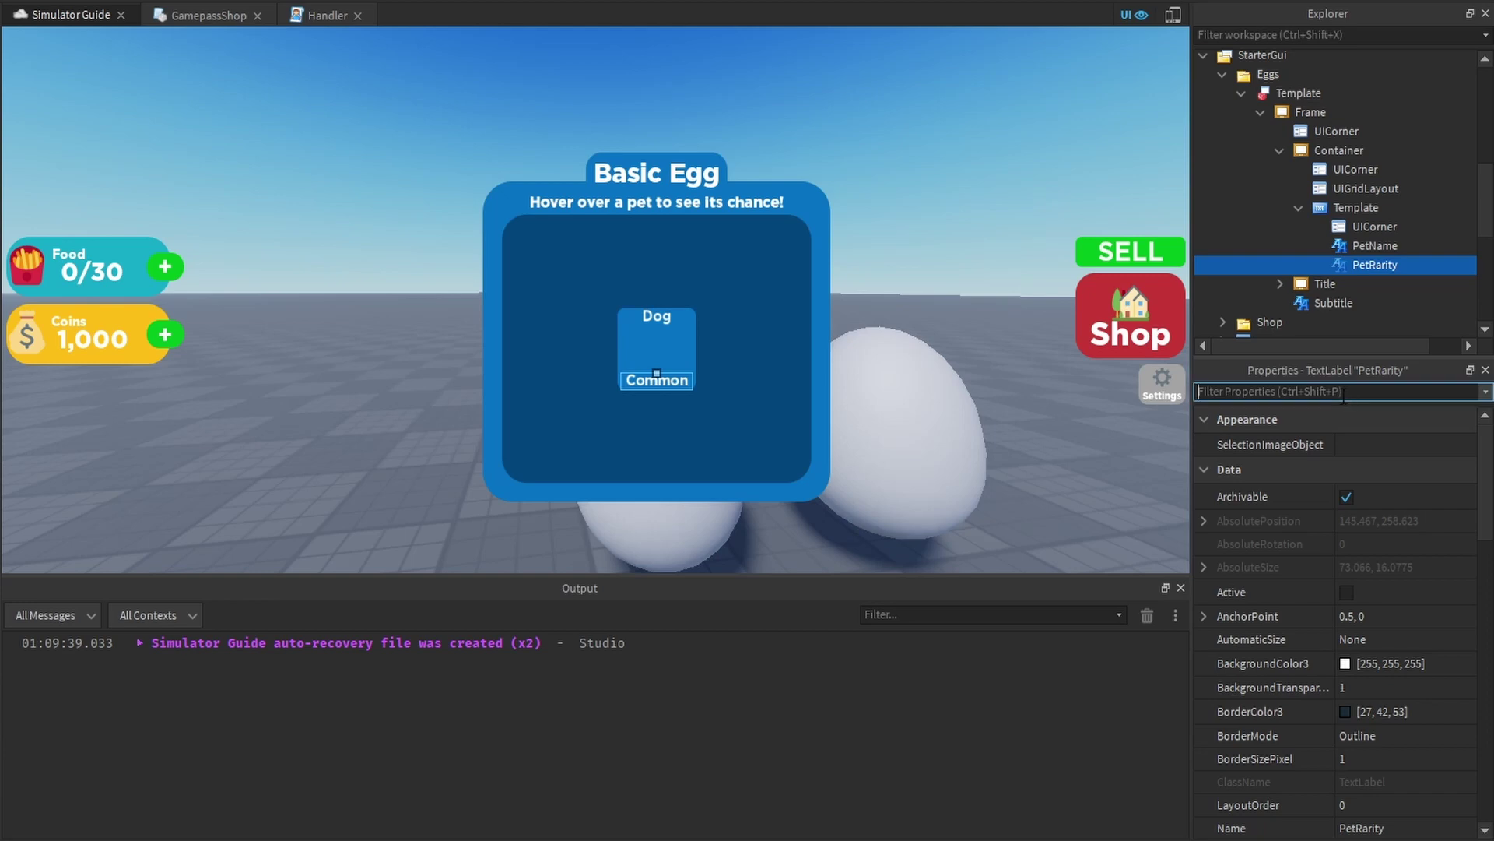
type("col")
left_click(1351, 523)
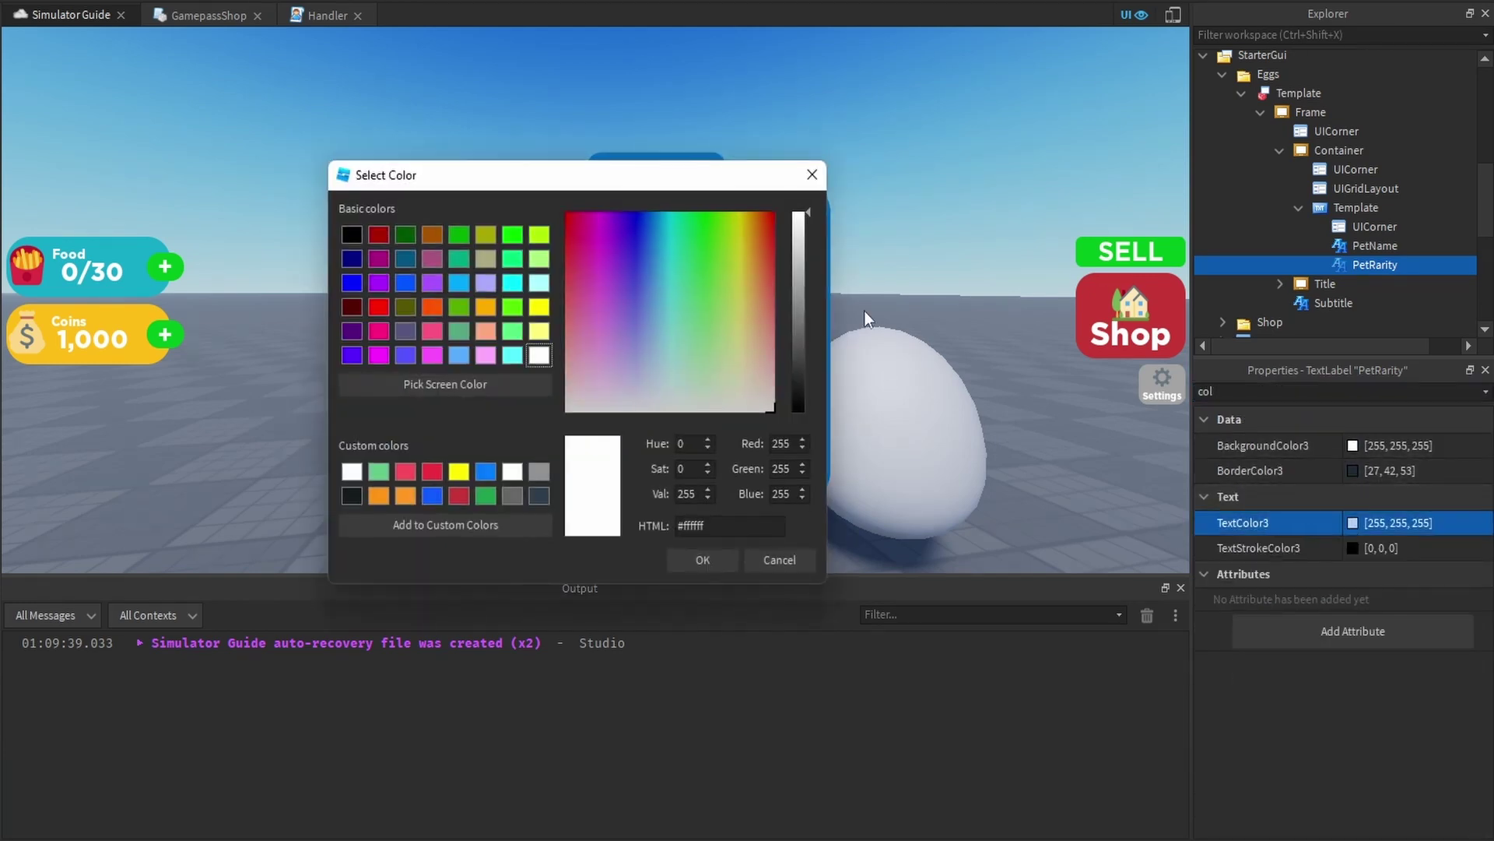
left_click_drag(788, 281, 801, 310)
left_click_drag(724, 185, 424, 157)
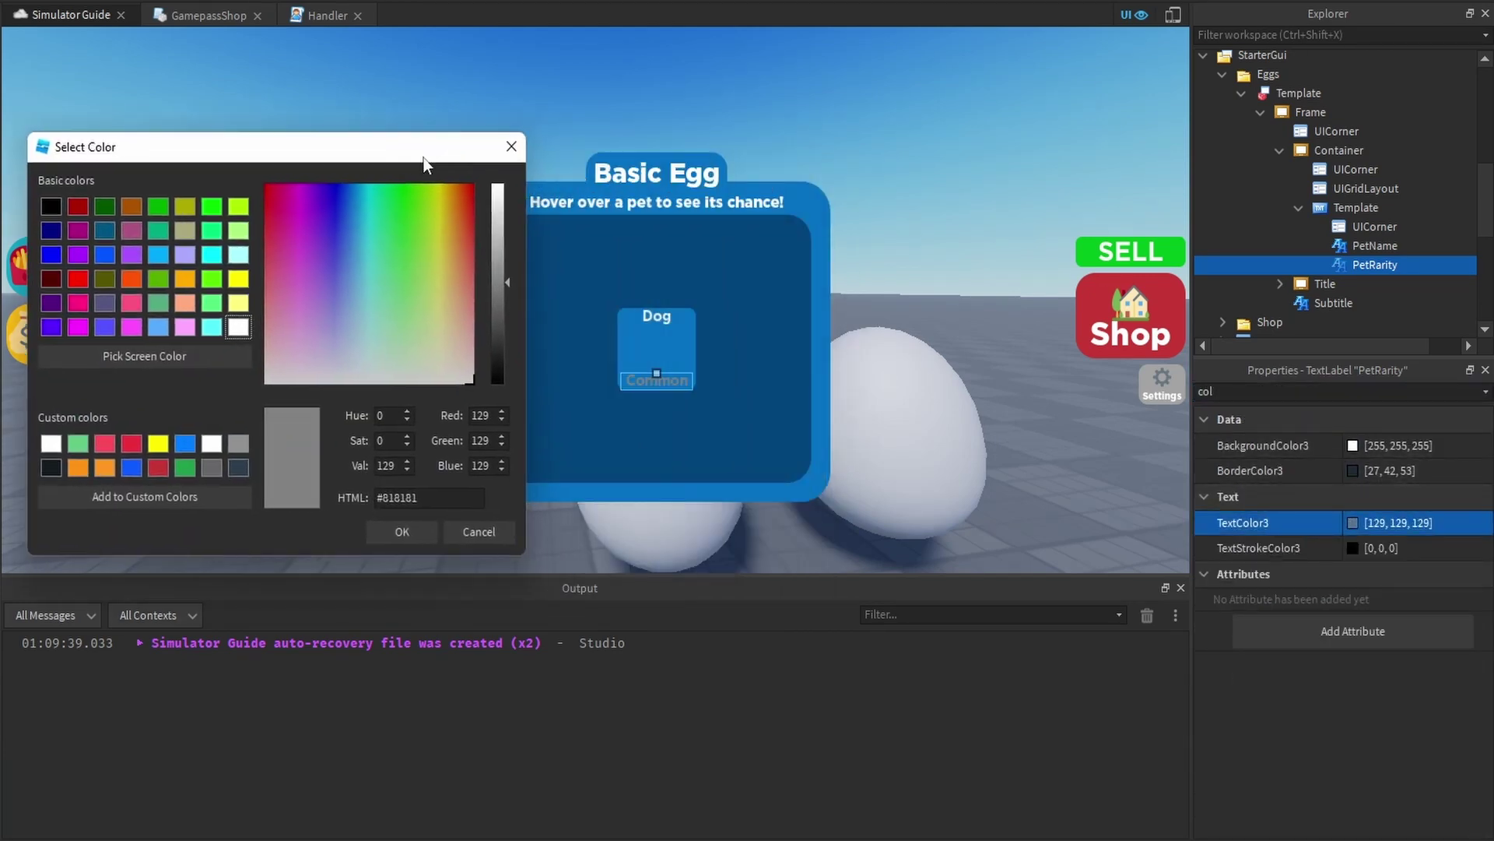
left_click_drag(501, 257, 506, 233)
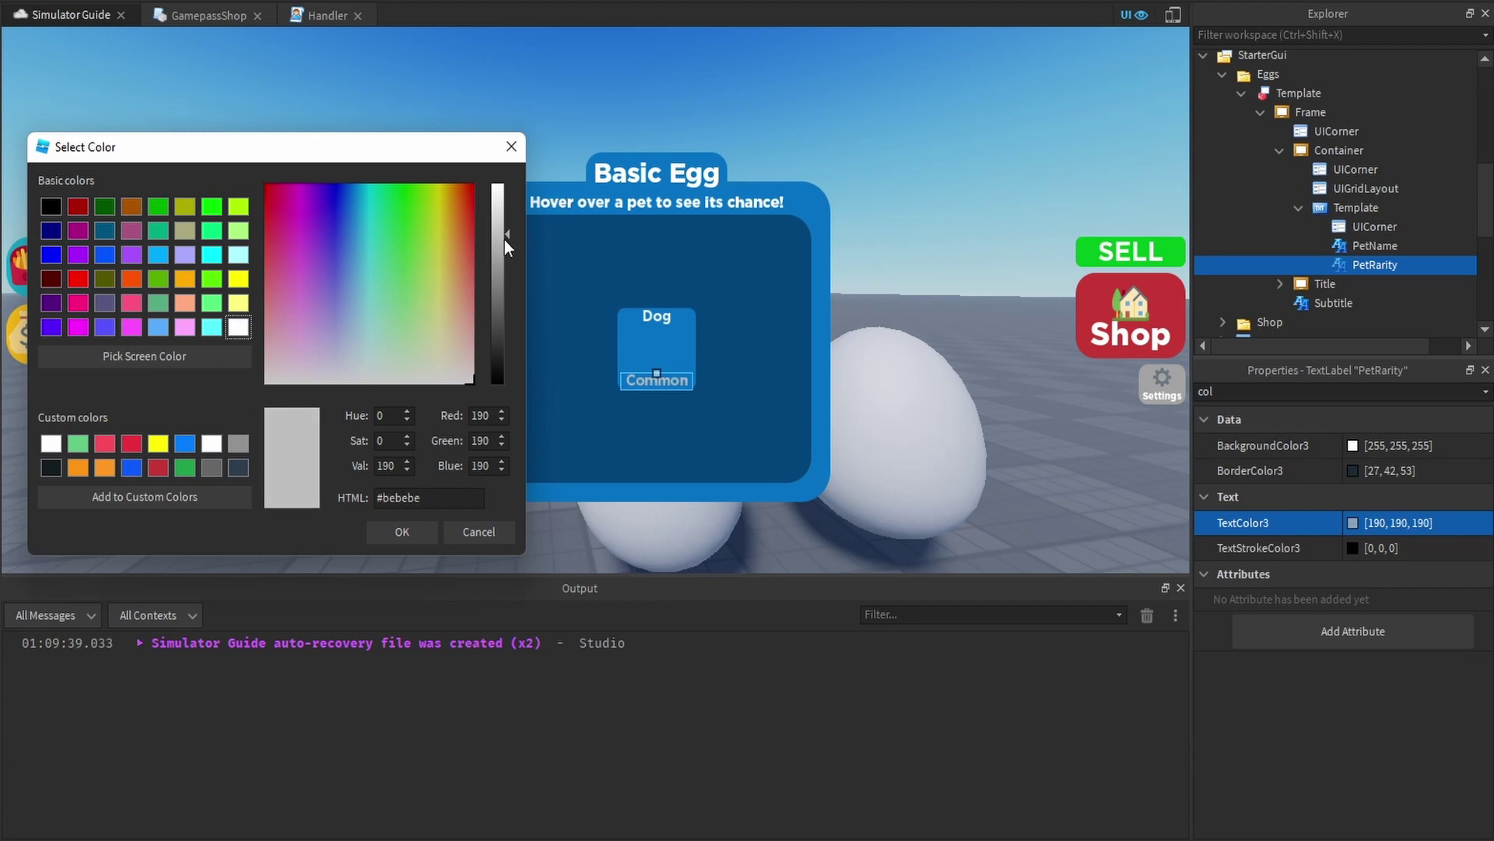
left_click(414, 524)
Insert a ViewportFrame into the Template button inside Container
left_click(1356, 207)
left_click(1392, 207)
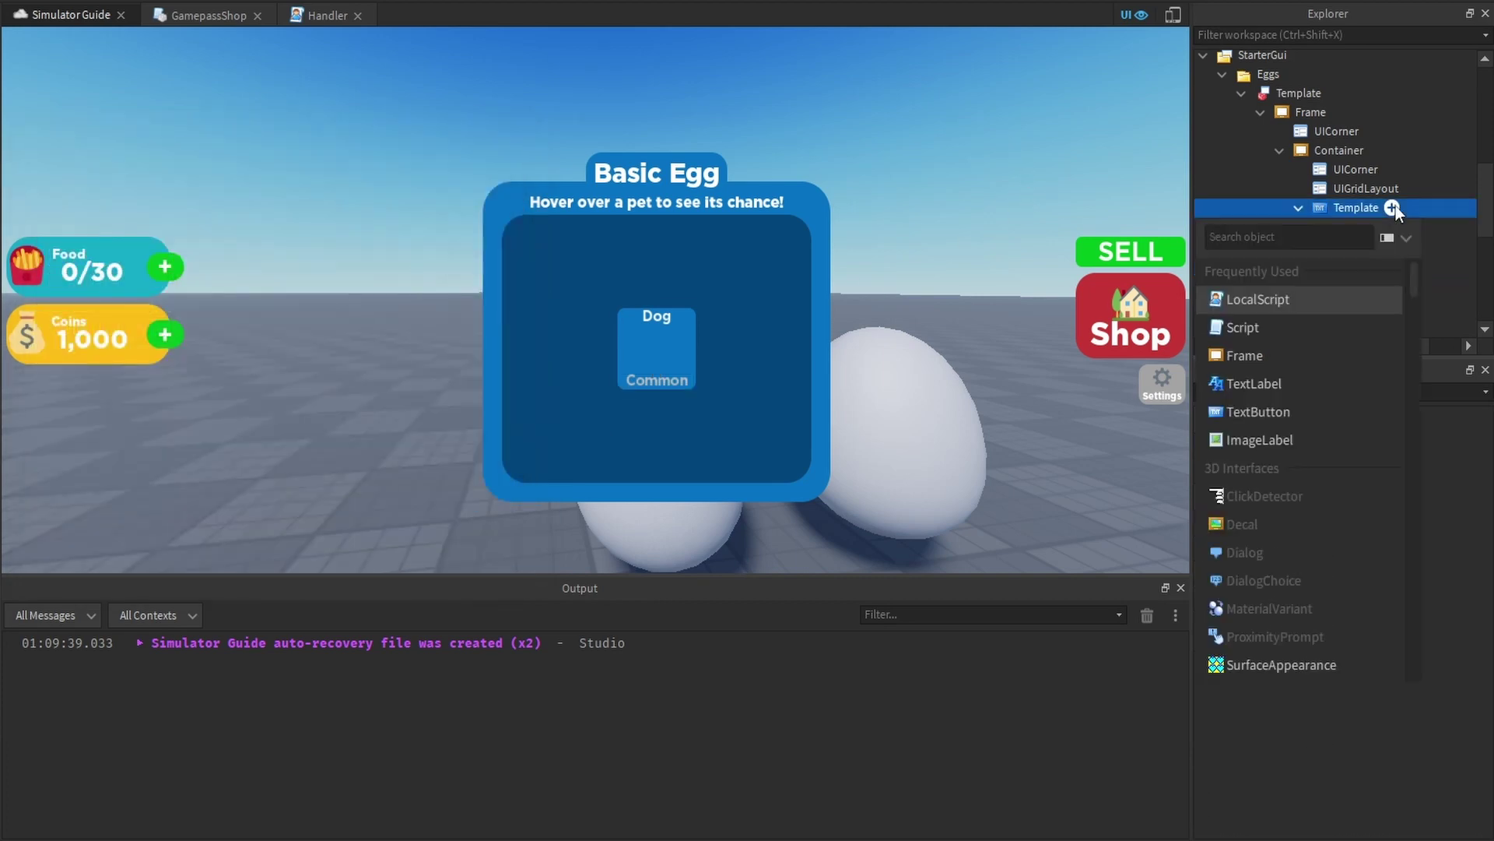
type("V")
key("Up")
key("Return")
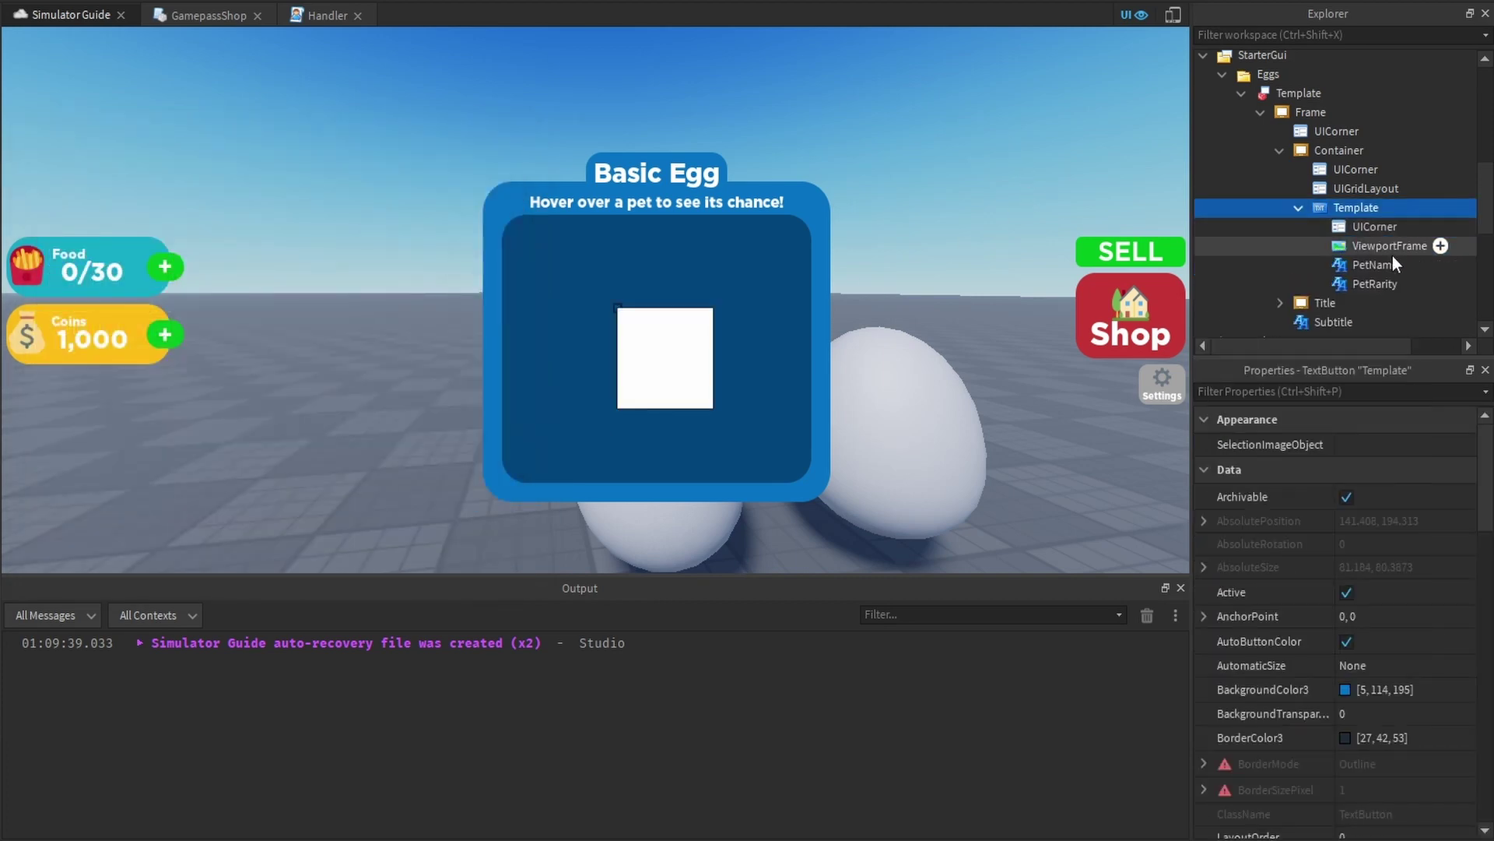
Set the ViewportFrame's Size to {0.6, 0},{0.5, 0}
left_click(1391, 246)
key("ctrl+shift+p")
type("size")
left_click(1412, 517)
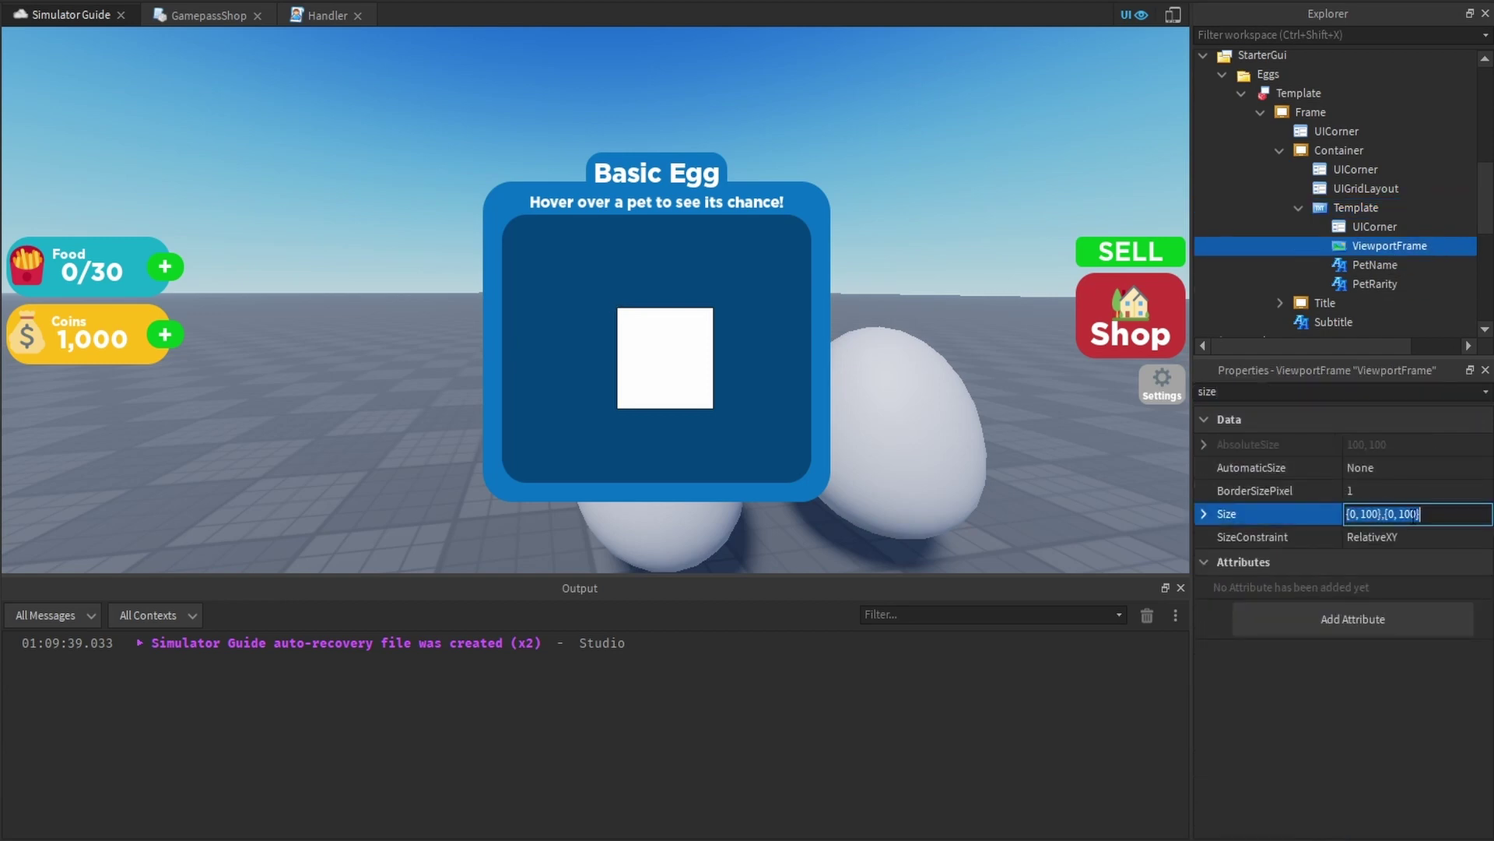
type(".6, 0, .5, 0")
key("Return")
Center the ViewportFrame in the Template button with AnchorPoint 0.5, 0.5 and Position {0.5, 0},{0.5, 0}
key("ctrl+shift+p")
type("po")
left_click(1422, 464)
type(".5,.5")
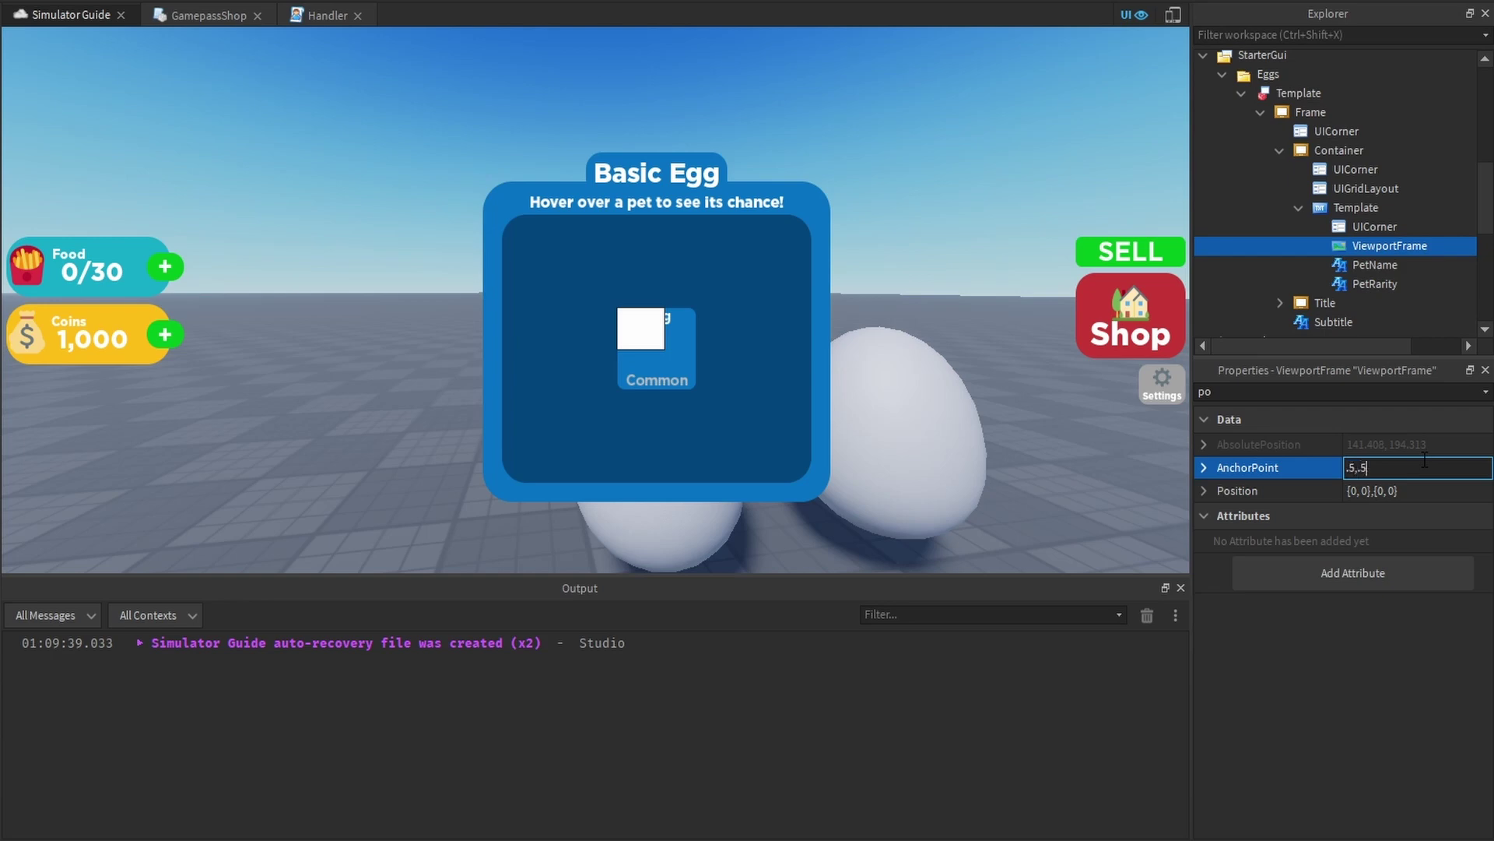
key("Return")
left_click(1421, 491)
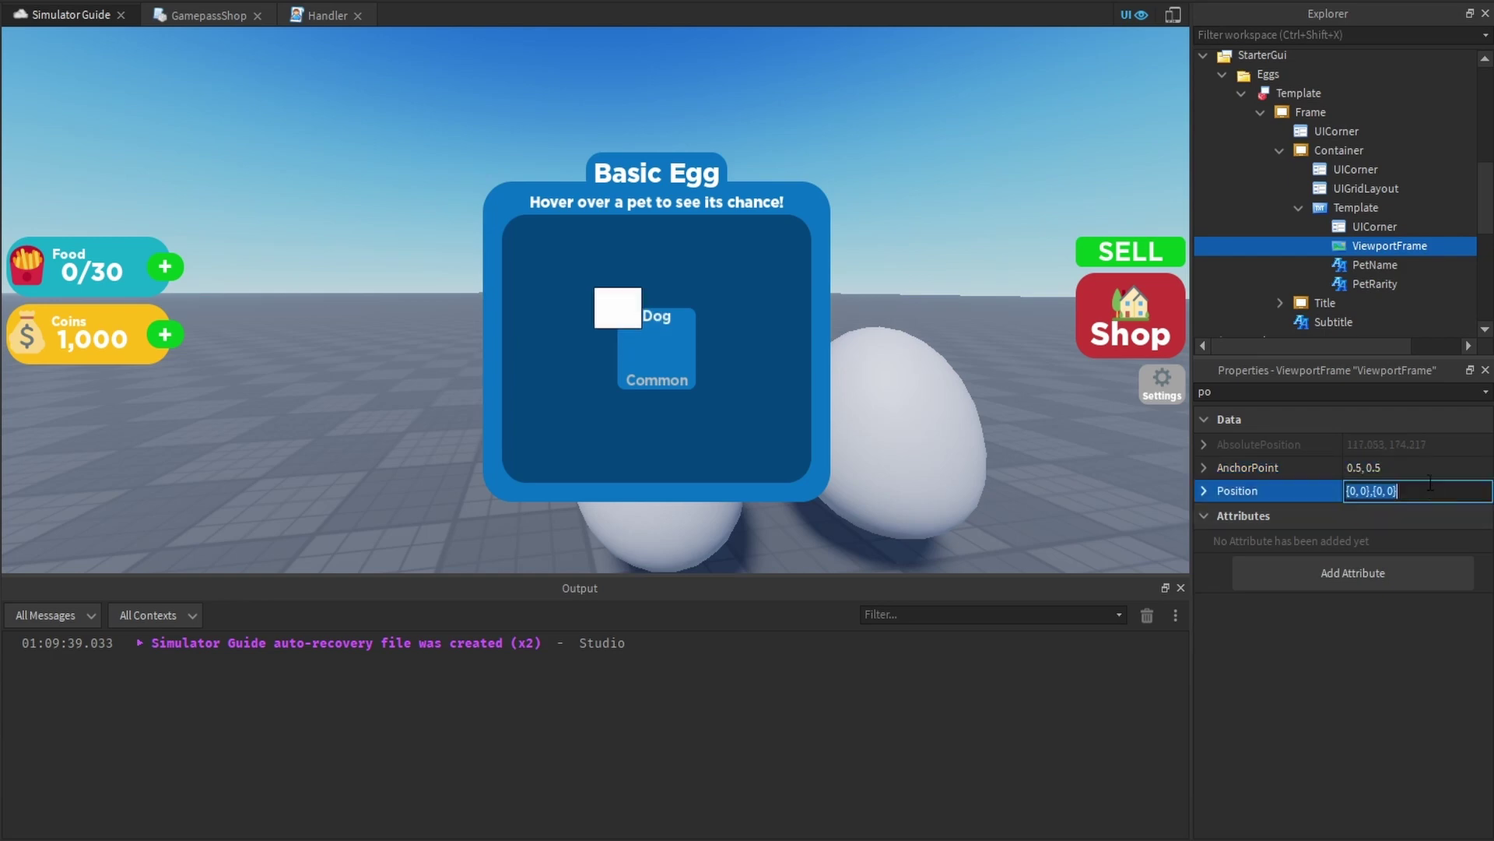
key("BackSpace")
type(".5, 0},{0.5, 0")
key("Return")
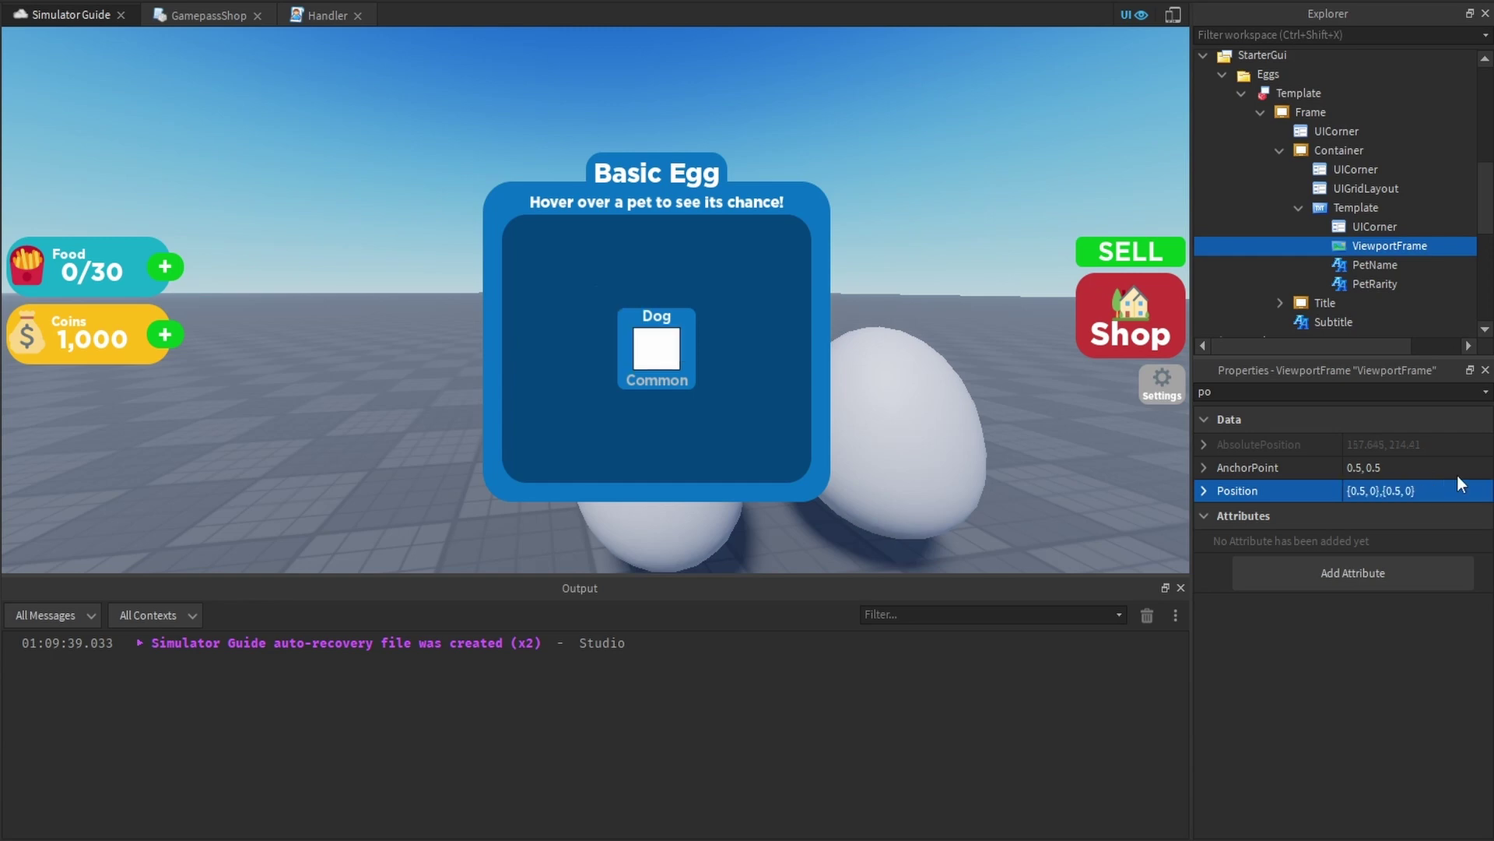
Set the ViewportFrame's BorderSizePixel to 0
left_click(1365, 390)
type("po")
key("BackSpace")
key("BackSpace")
type("bo")
left_click(1394, 492)
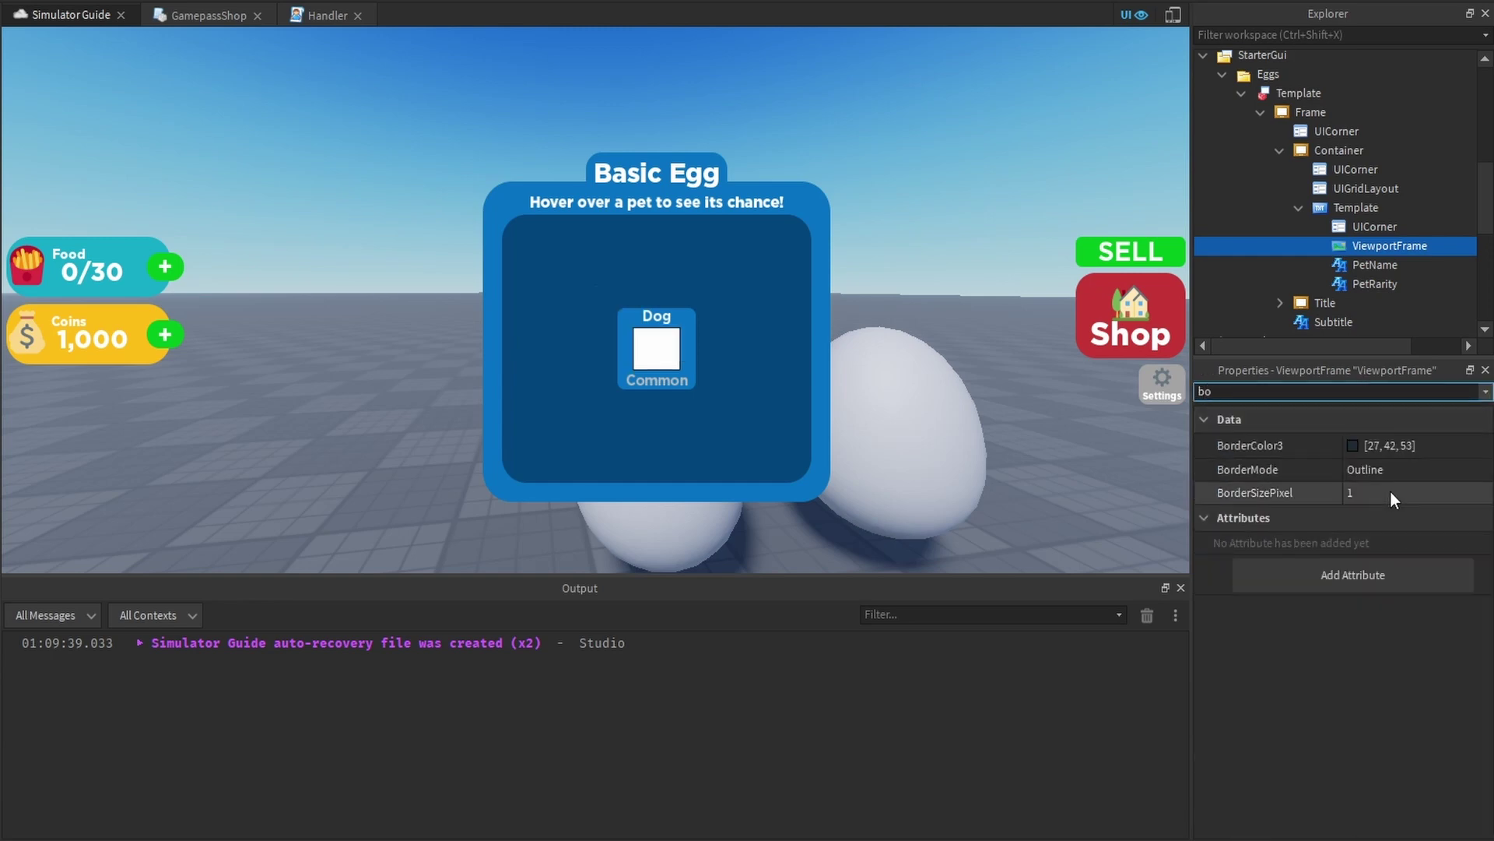
type("0")
key("Return")
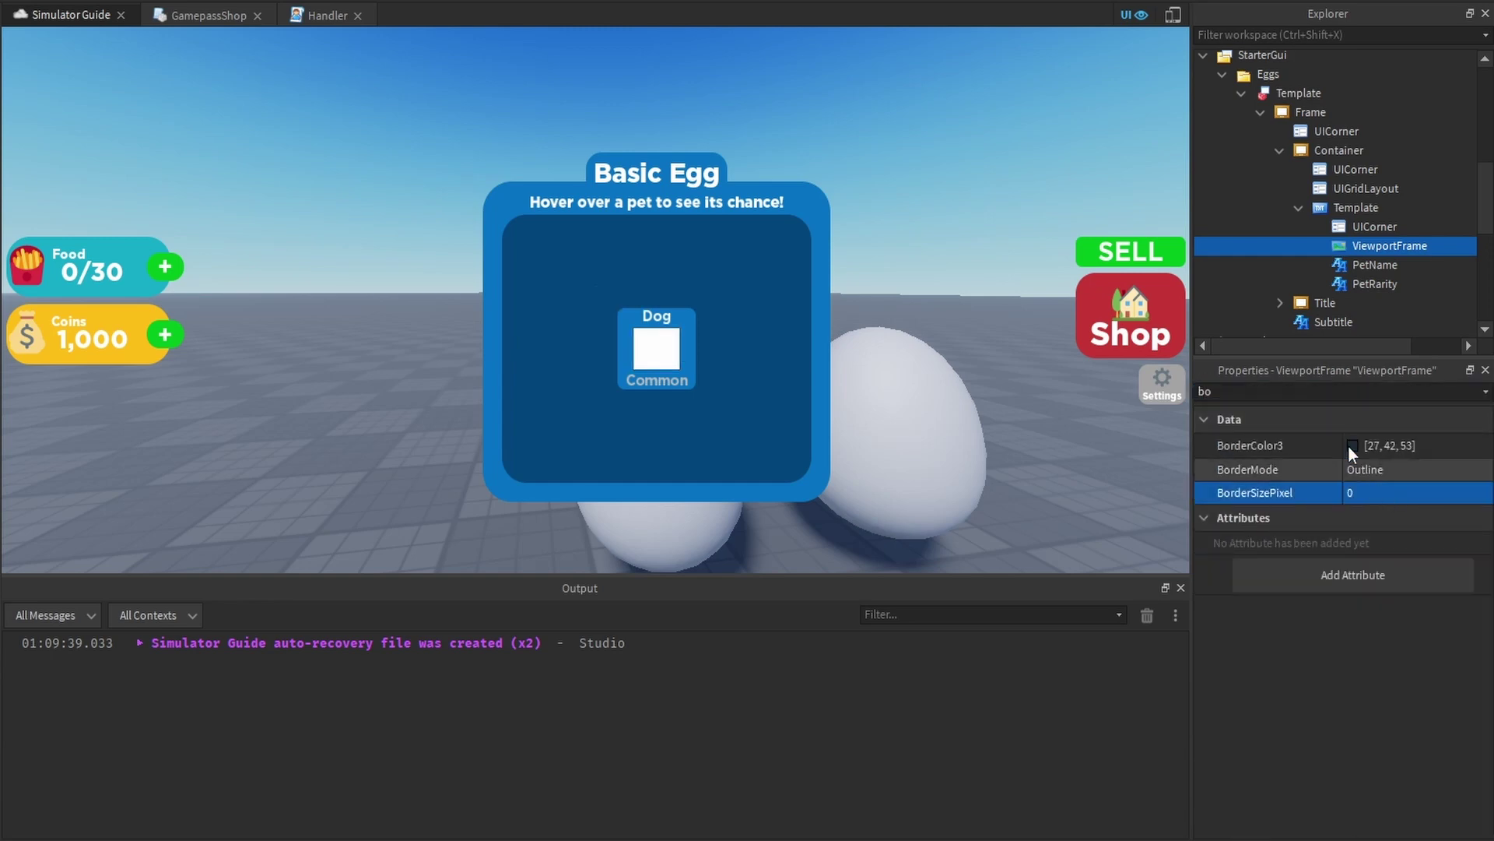
Try a BackgroundTransparency of 1 on the ViewportFrame and undo it
left_click(1340, 393)
key("BackSpace")
type("ac")
left_click(1383, 471)
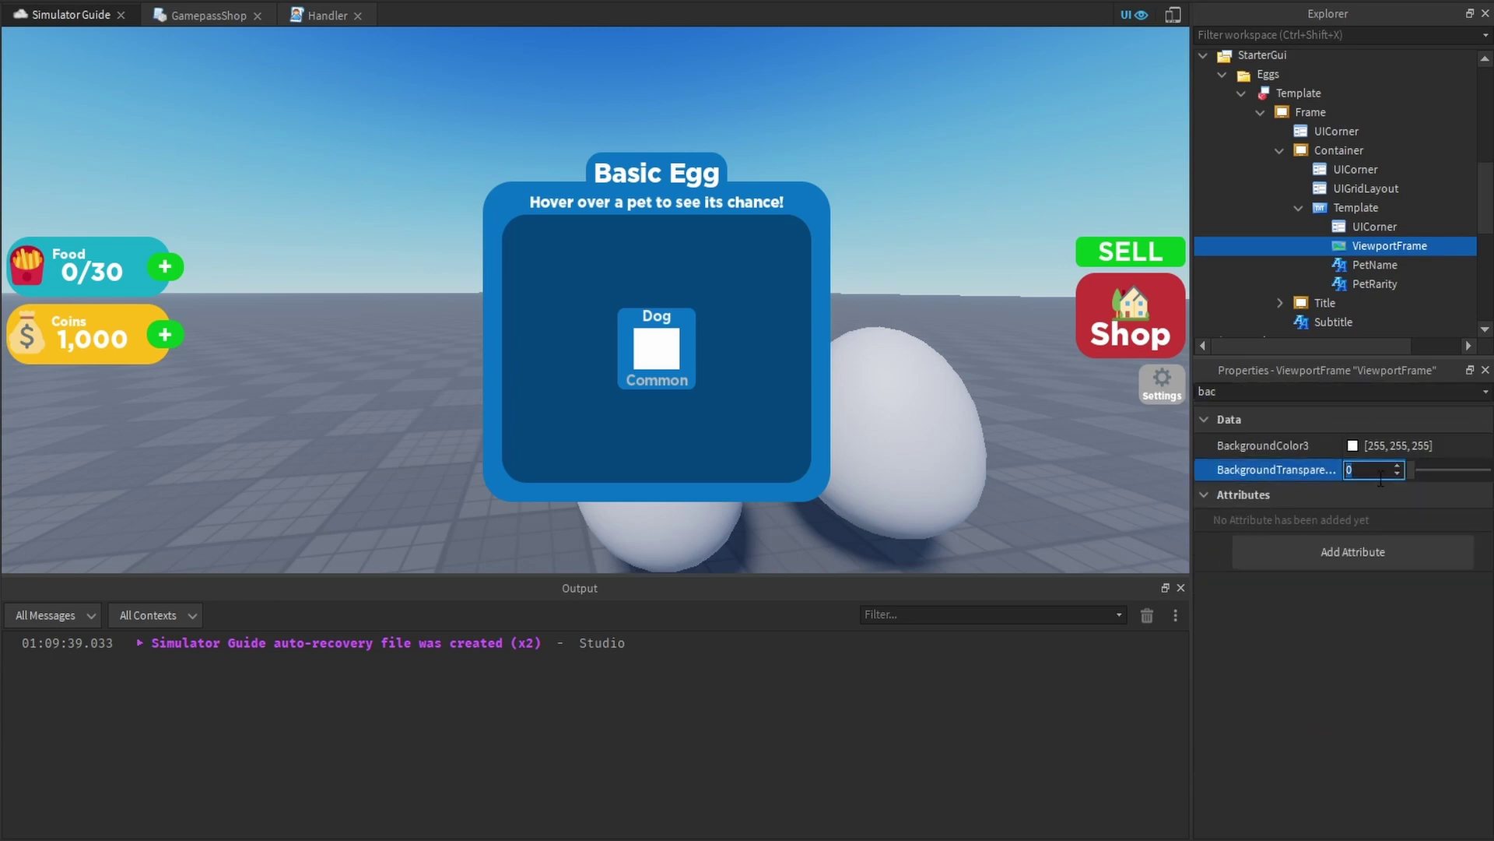
type("1")
key("Return")
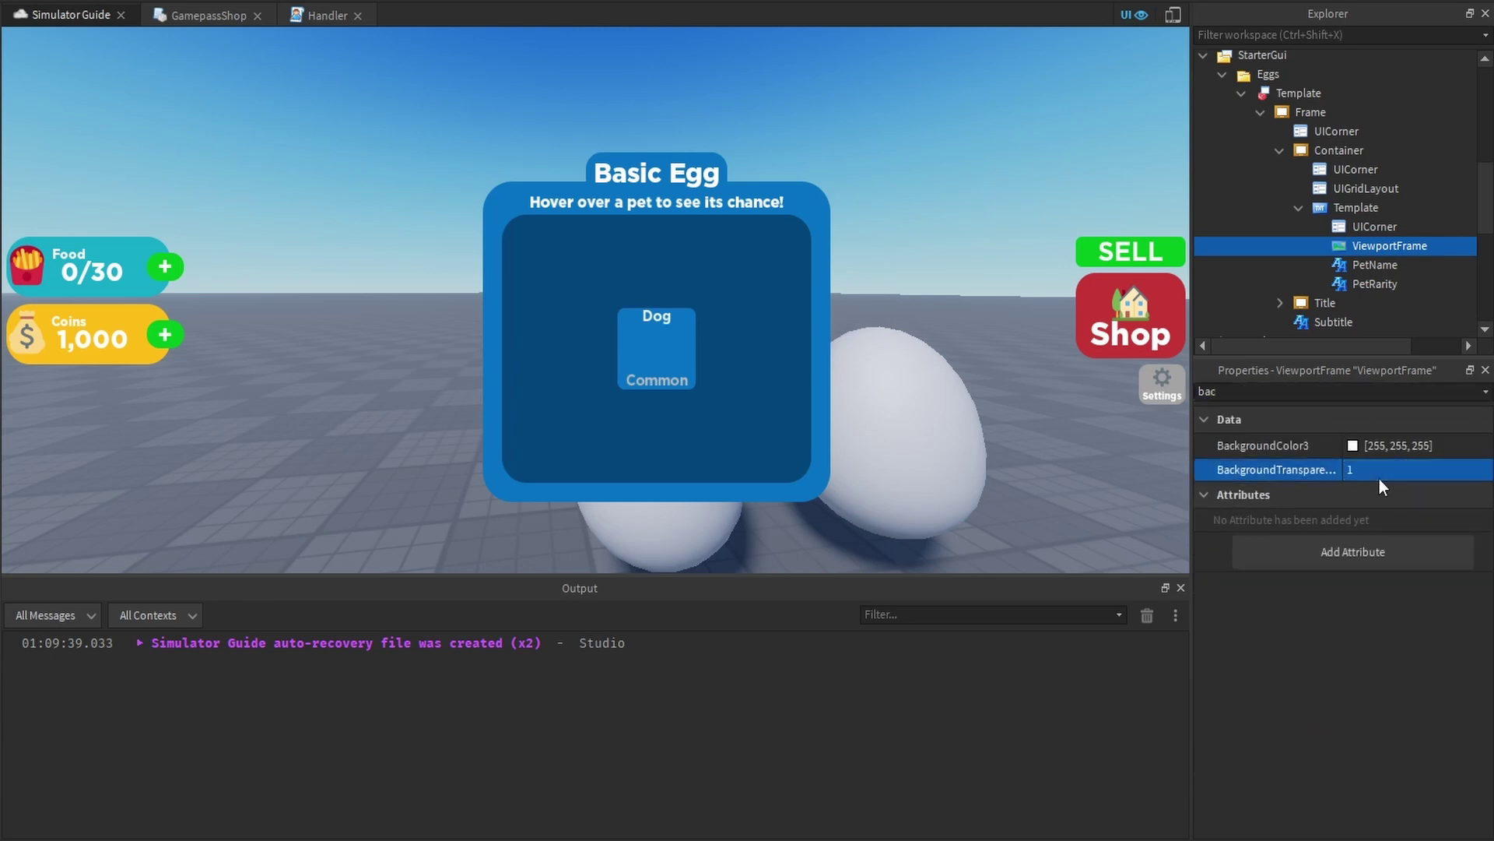
key("ctrl+z")
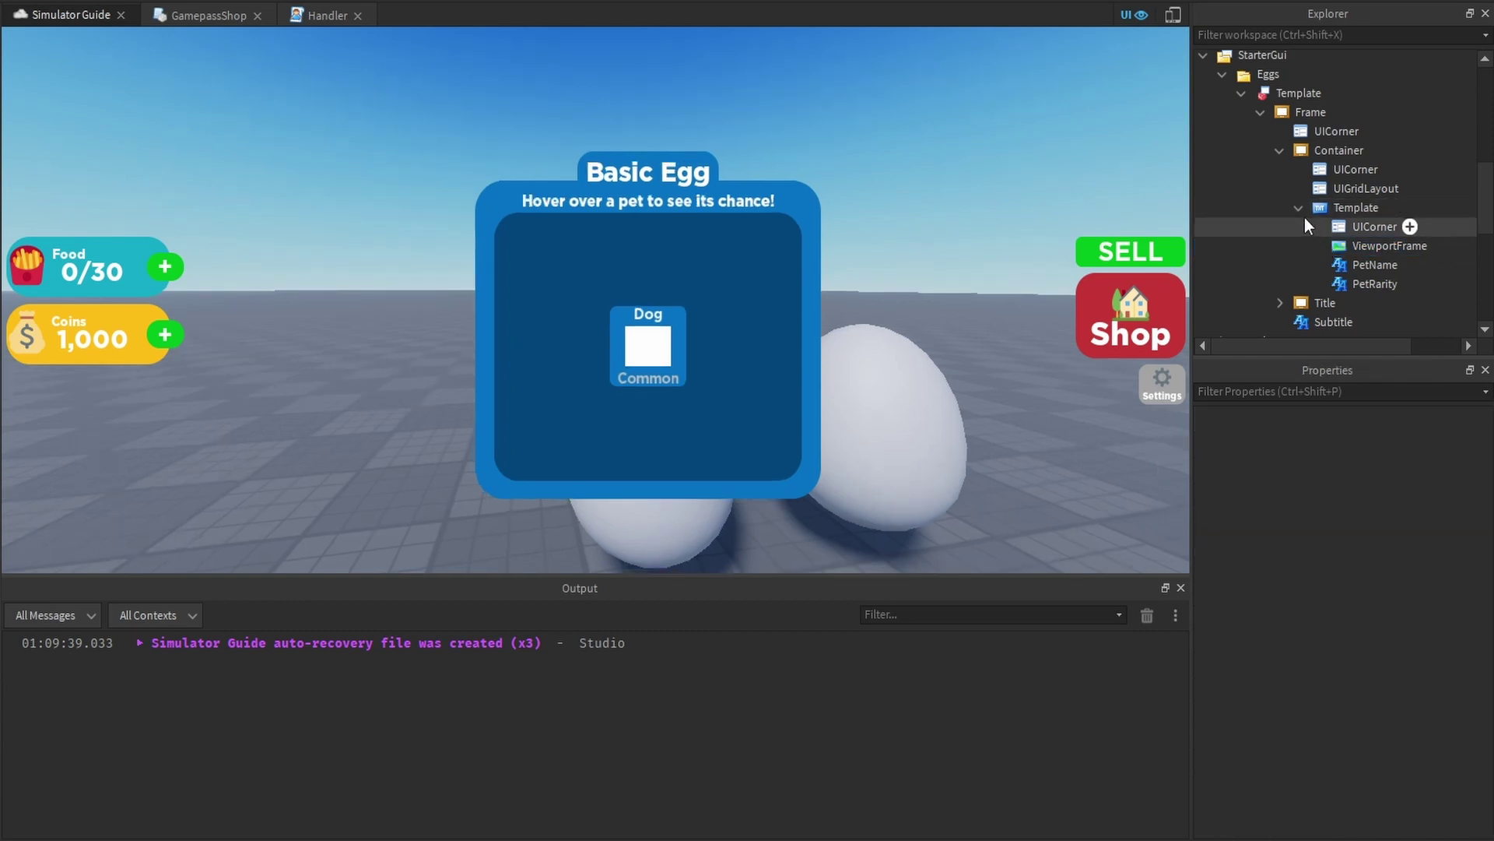
Duplicate the Template button to fill Container with a three-by-three grid and preview it in the phone emulator
double_click(1331, 208)
key("ctrl+d")
key("ctrl+d")
key("ctrl+d")
key("ctrl+d")
key("ctrl+d")
key("ctrl+d")
key("ctrl+d")
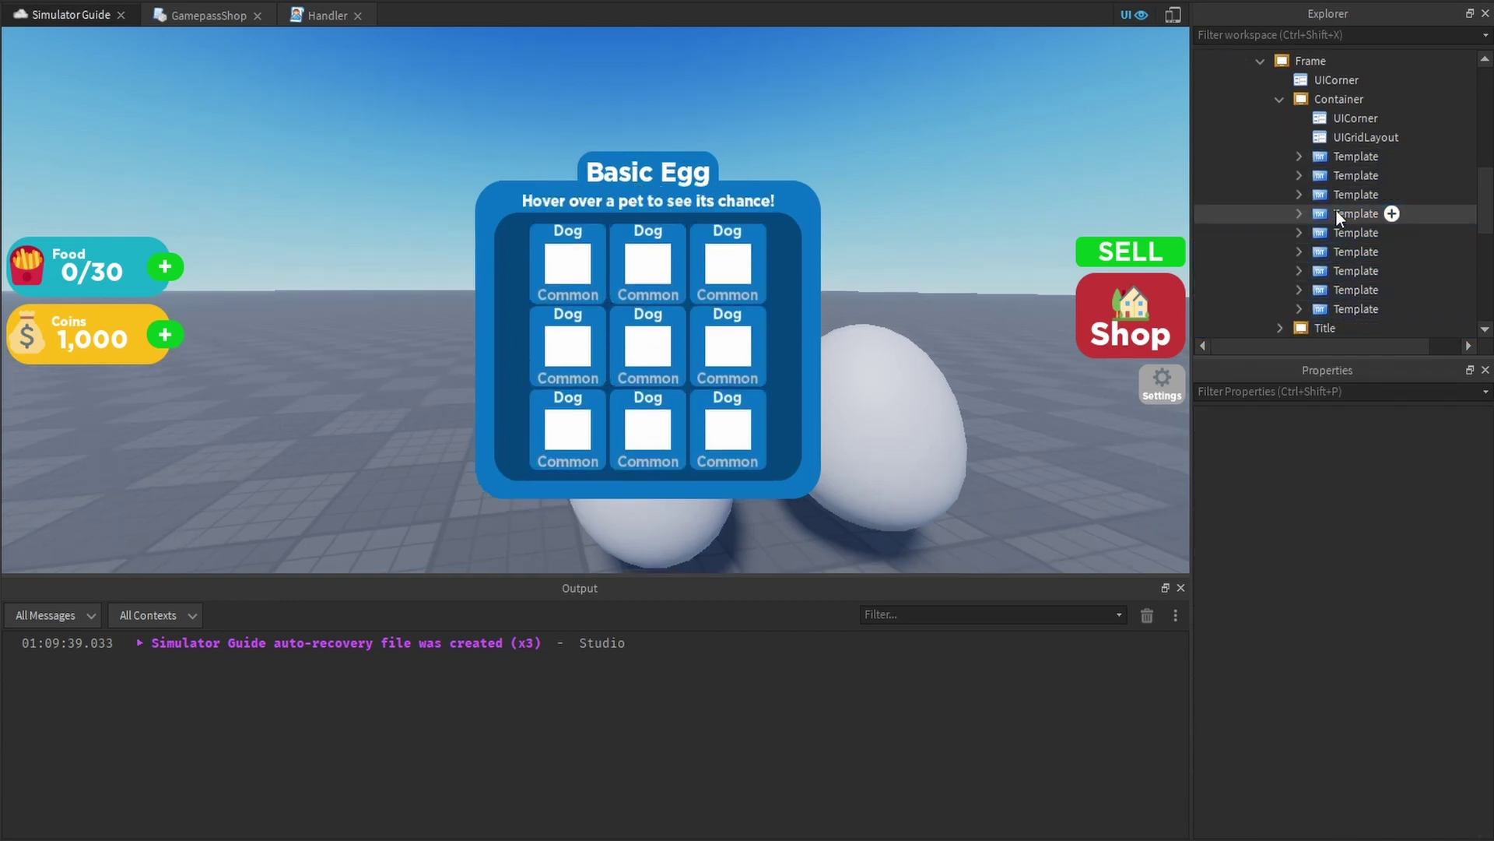
left_click(1183, 19)
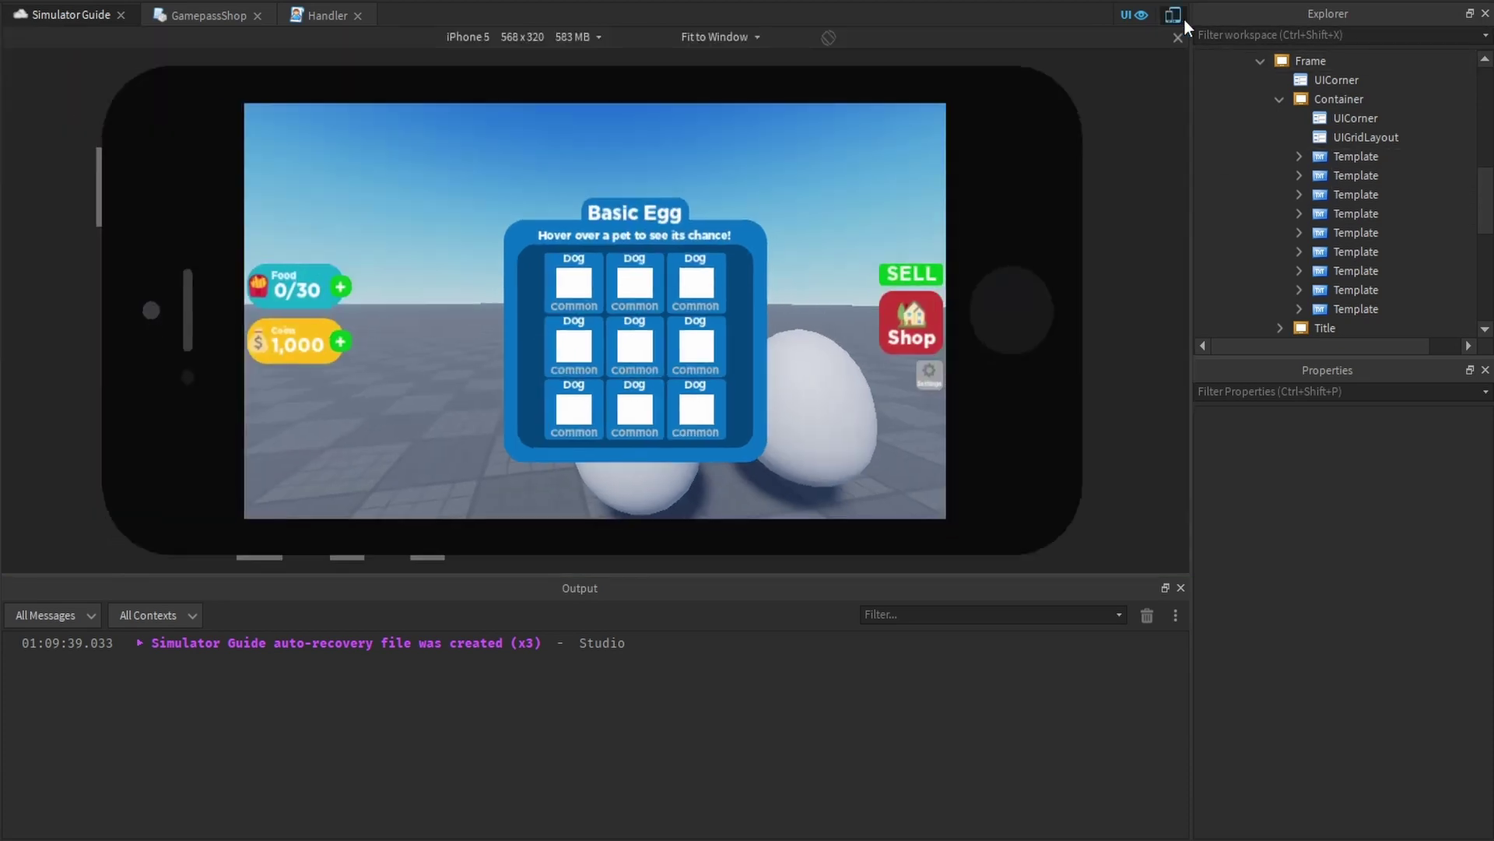
left_click(1184, 17)
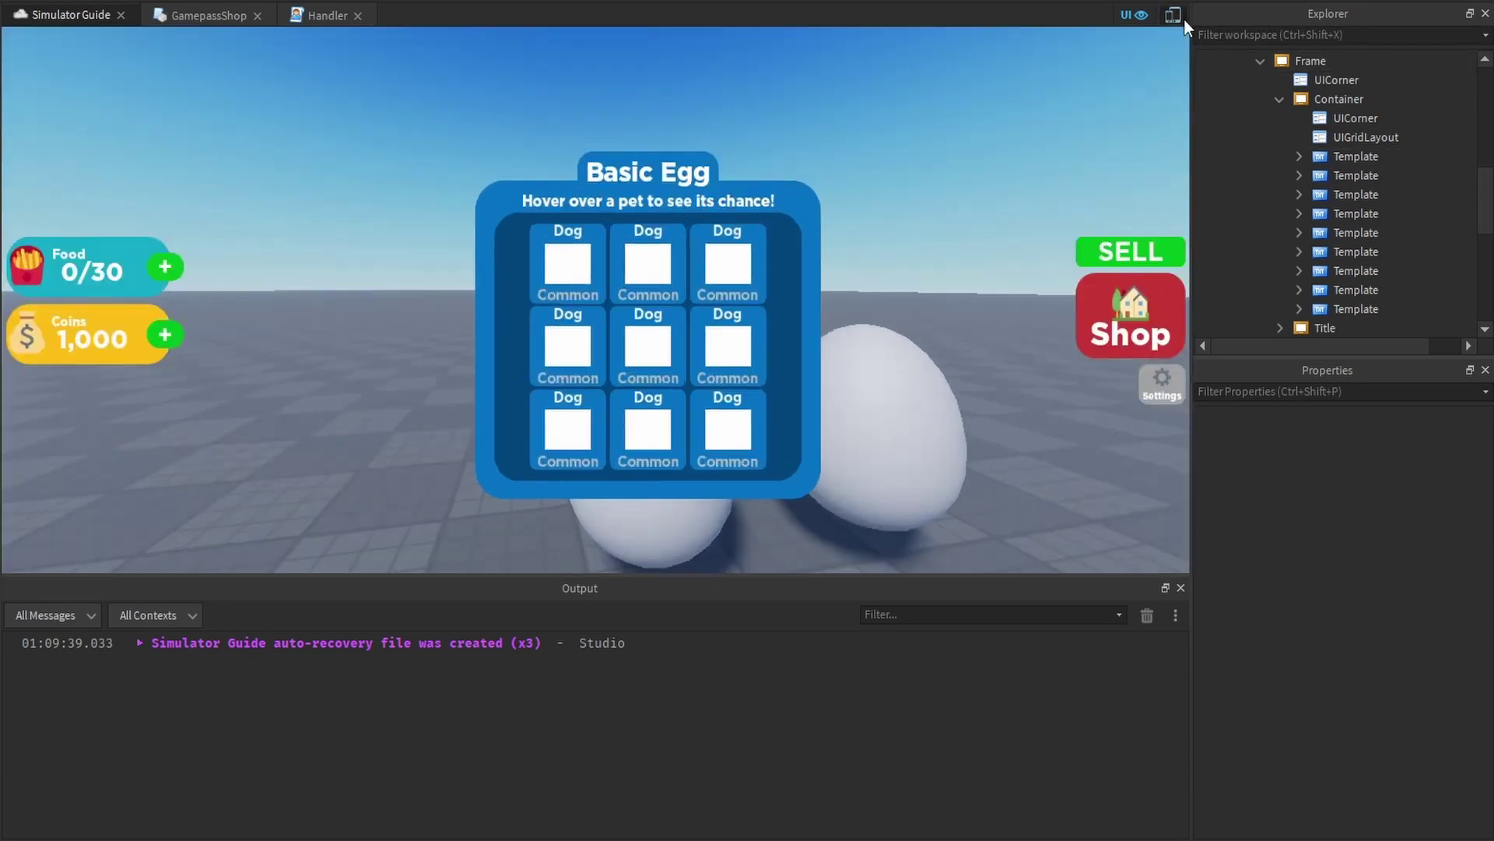
Delete the duplicated Template buttons from Container, keeping only one
left_click(1323, 178)
left_click(1352, 302, "shift")
key("Delete")
Set the Container frame's Size to {0.892, 0},{0.6, 0}
left_click(1279, 99)
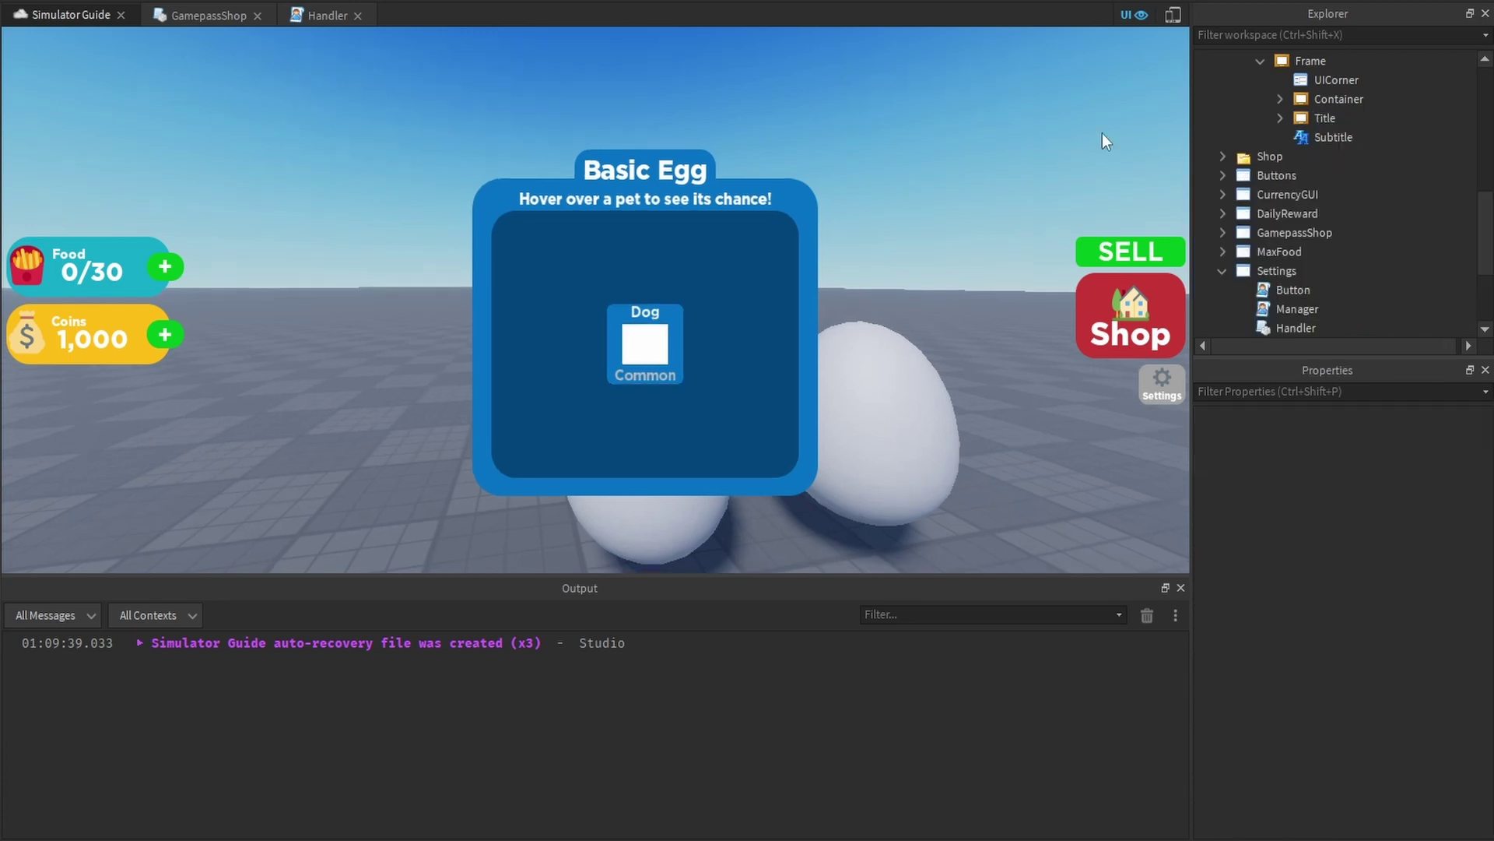
left_click(1304, 99)
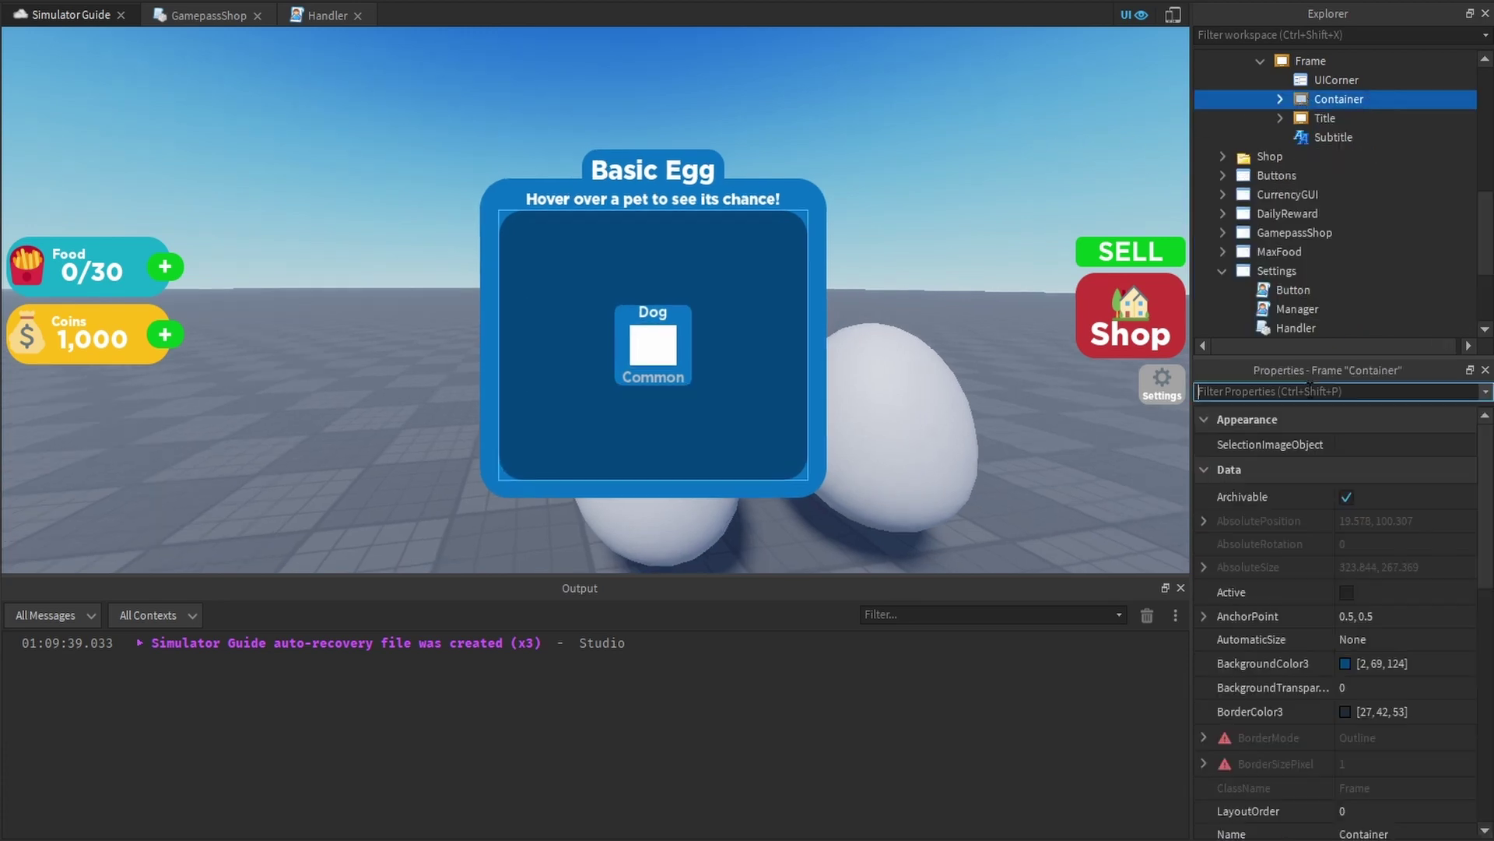
left_click(1309, 390)
type("size")
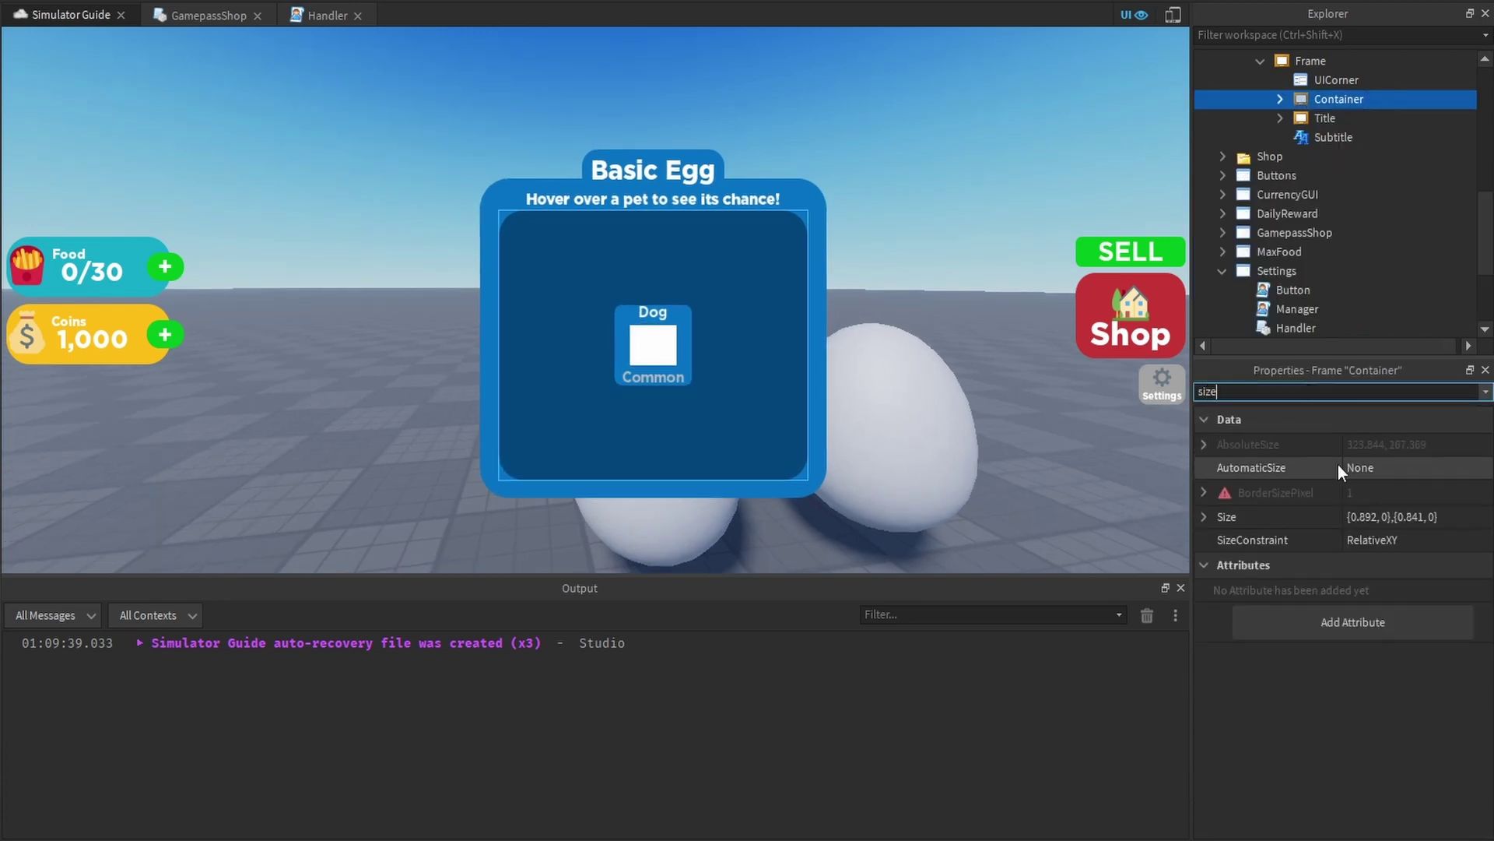
double_click(1414, 516)
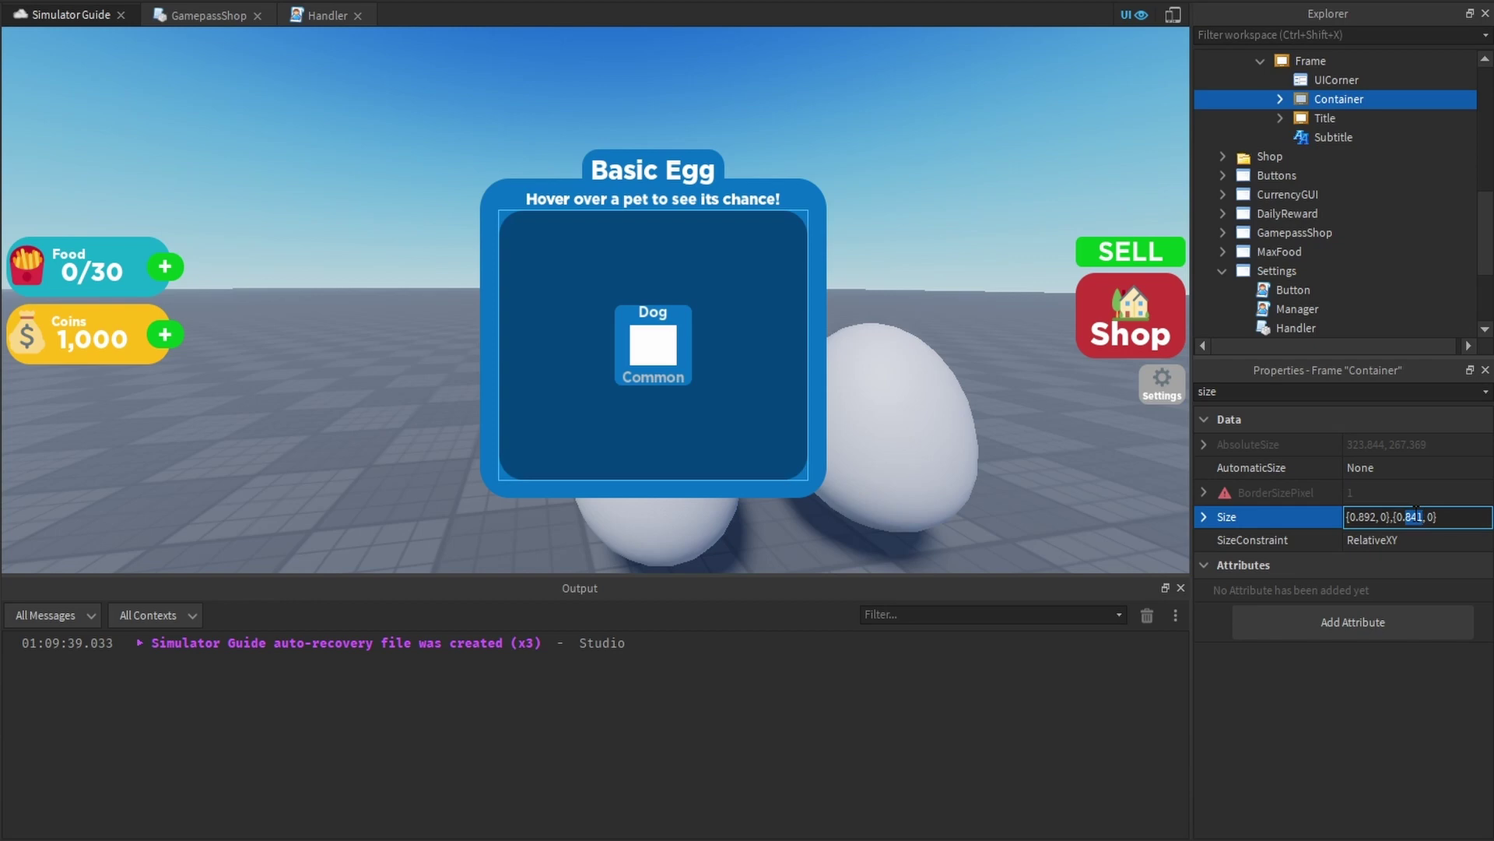
type("6")
key("Return")
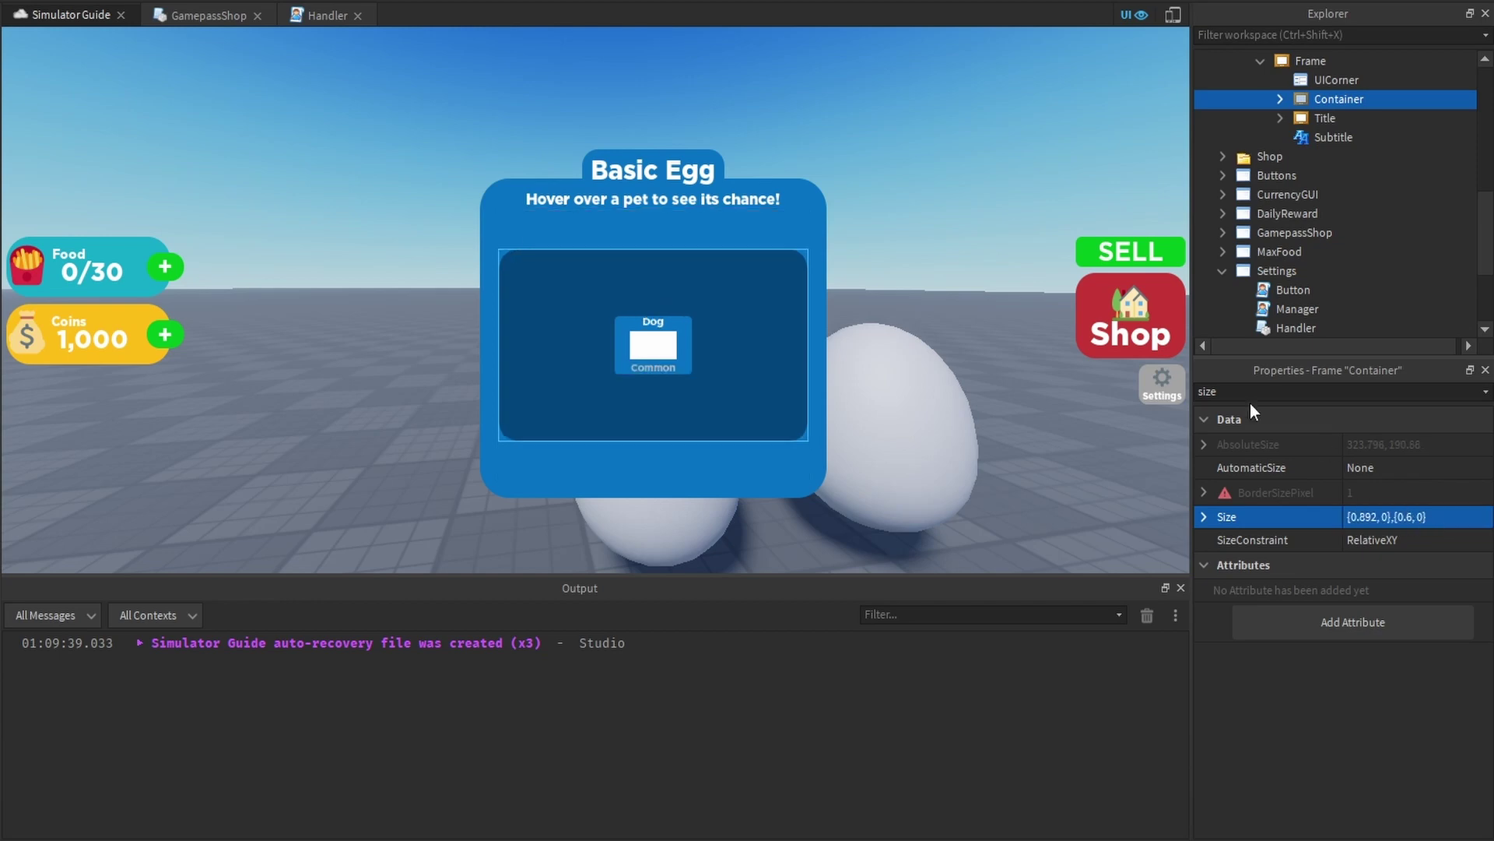
Set the Container frame's AnchorPoint to 0.5, 0 and its Position to {0.5, 0},{0.1, 0}
left_click(1265, 394)
type("po")
left_click(1363, 467)
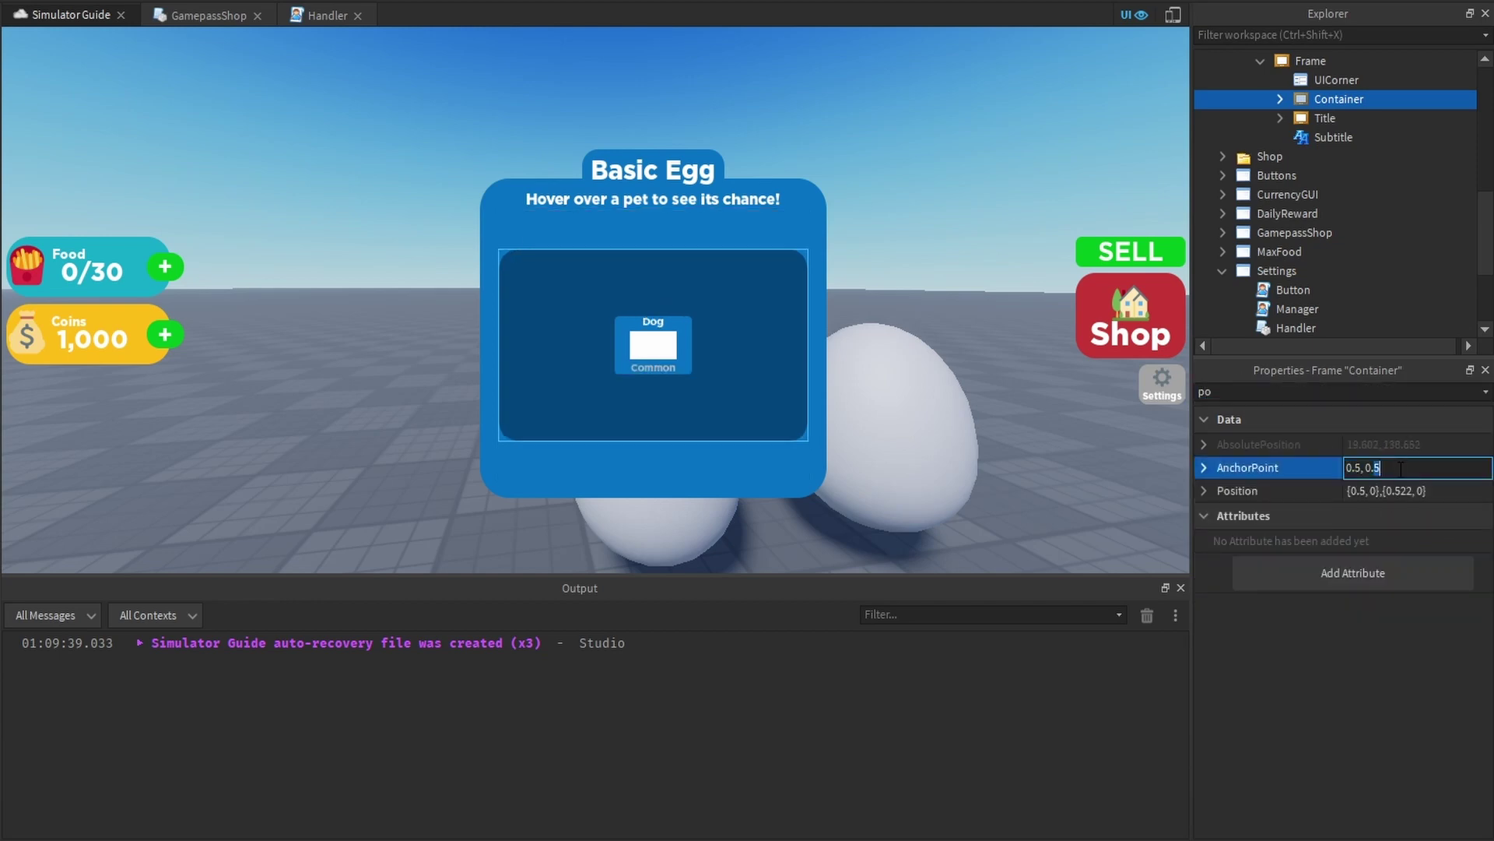
left_click_drag(1364, 468, 1397, 466)
type("0")
key("Return")
double_click(1403, 490)
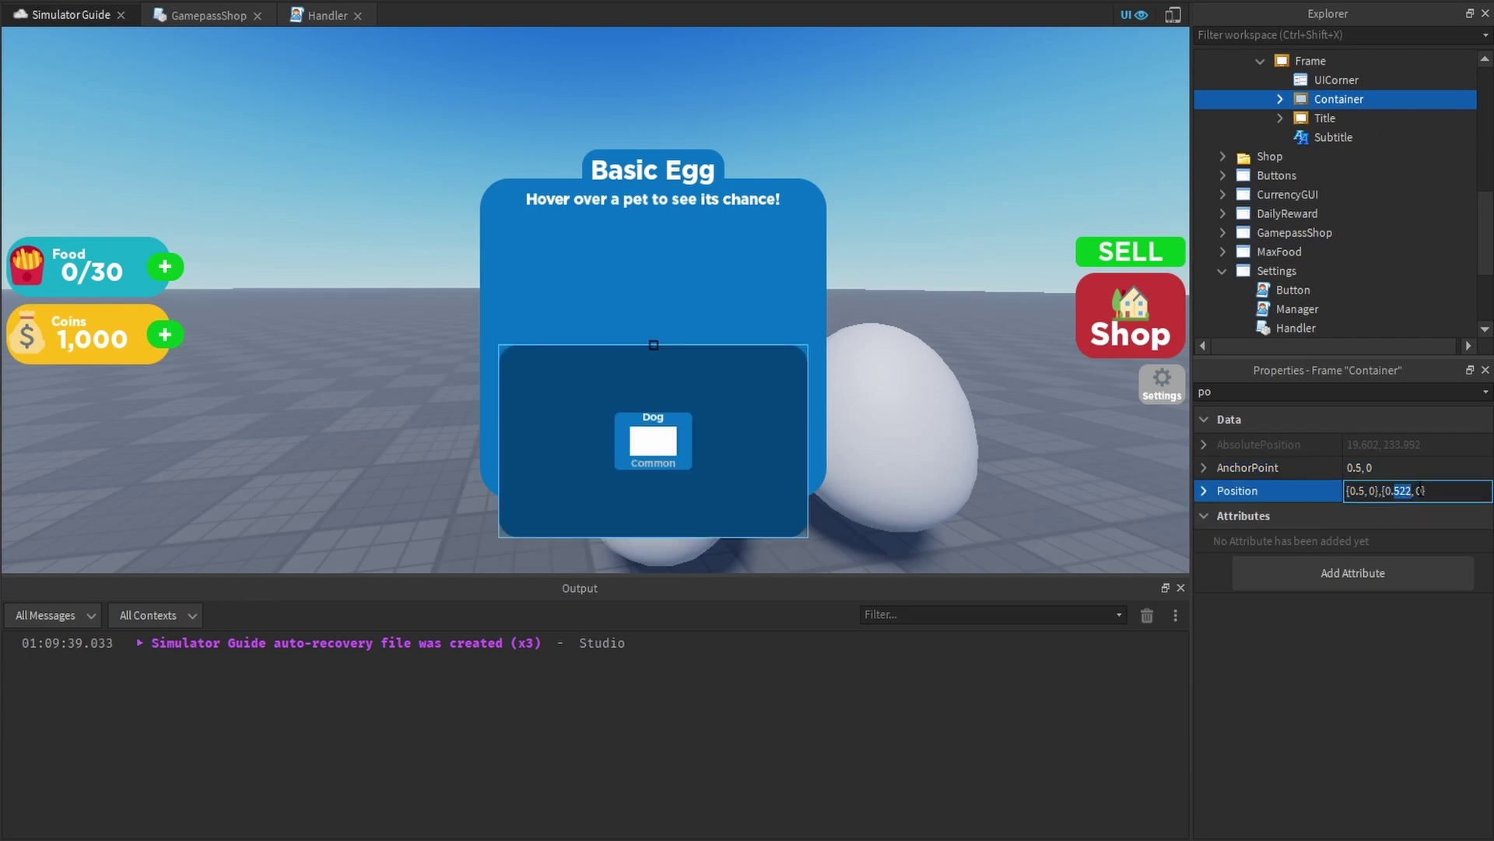
type("1")
key("Return")
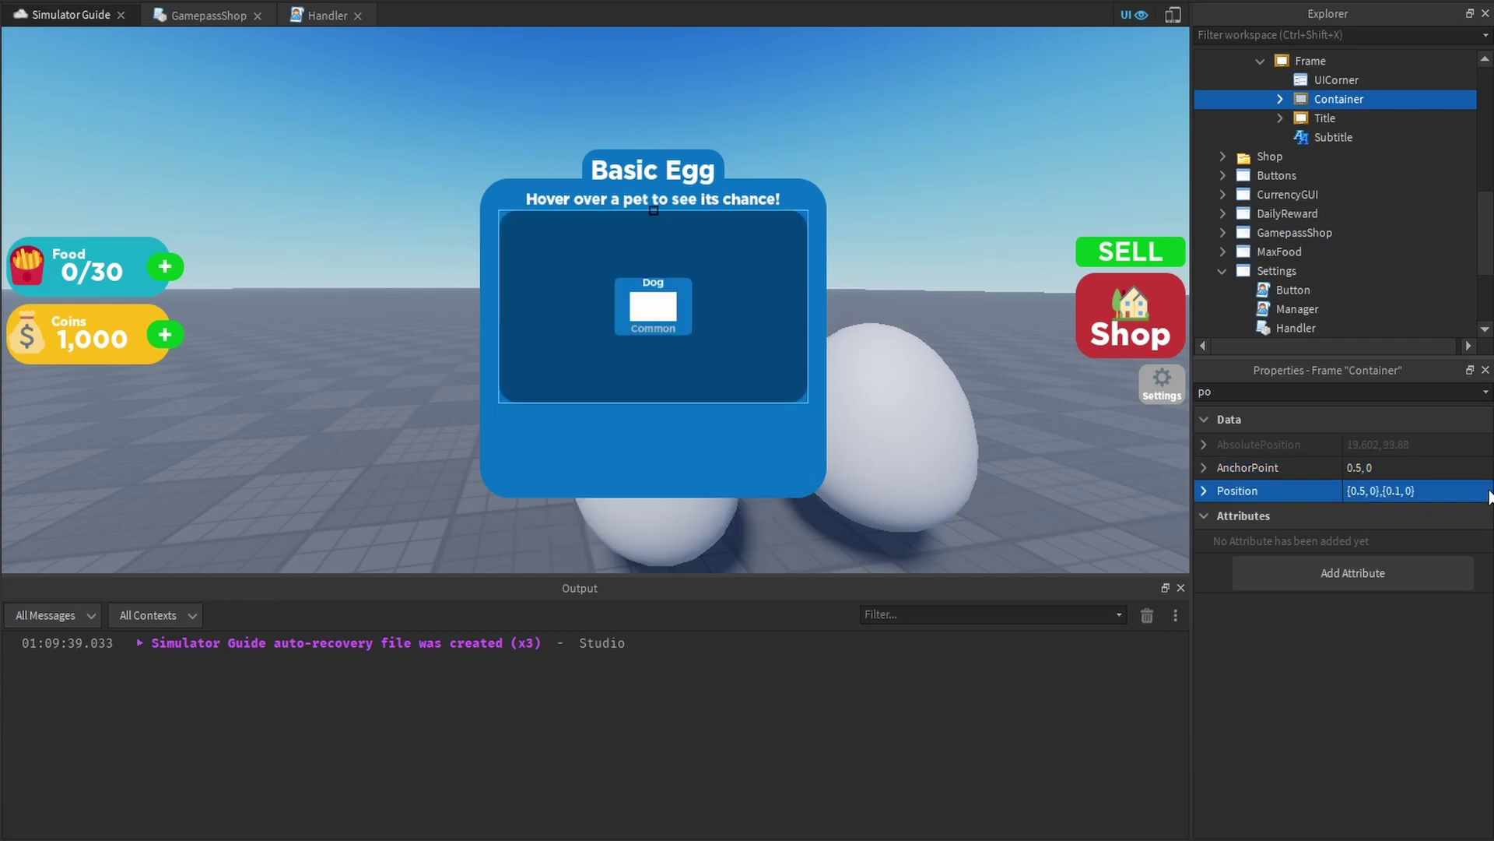
left_click(912, 123)
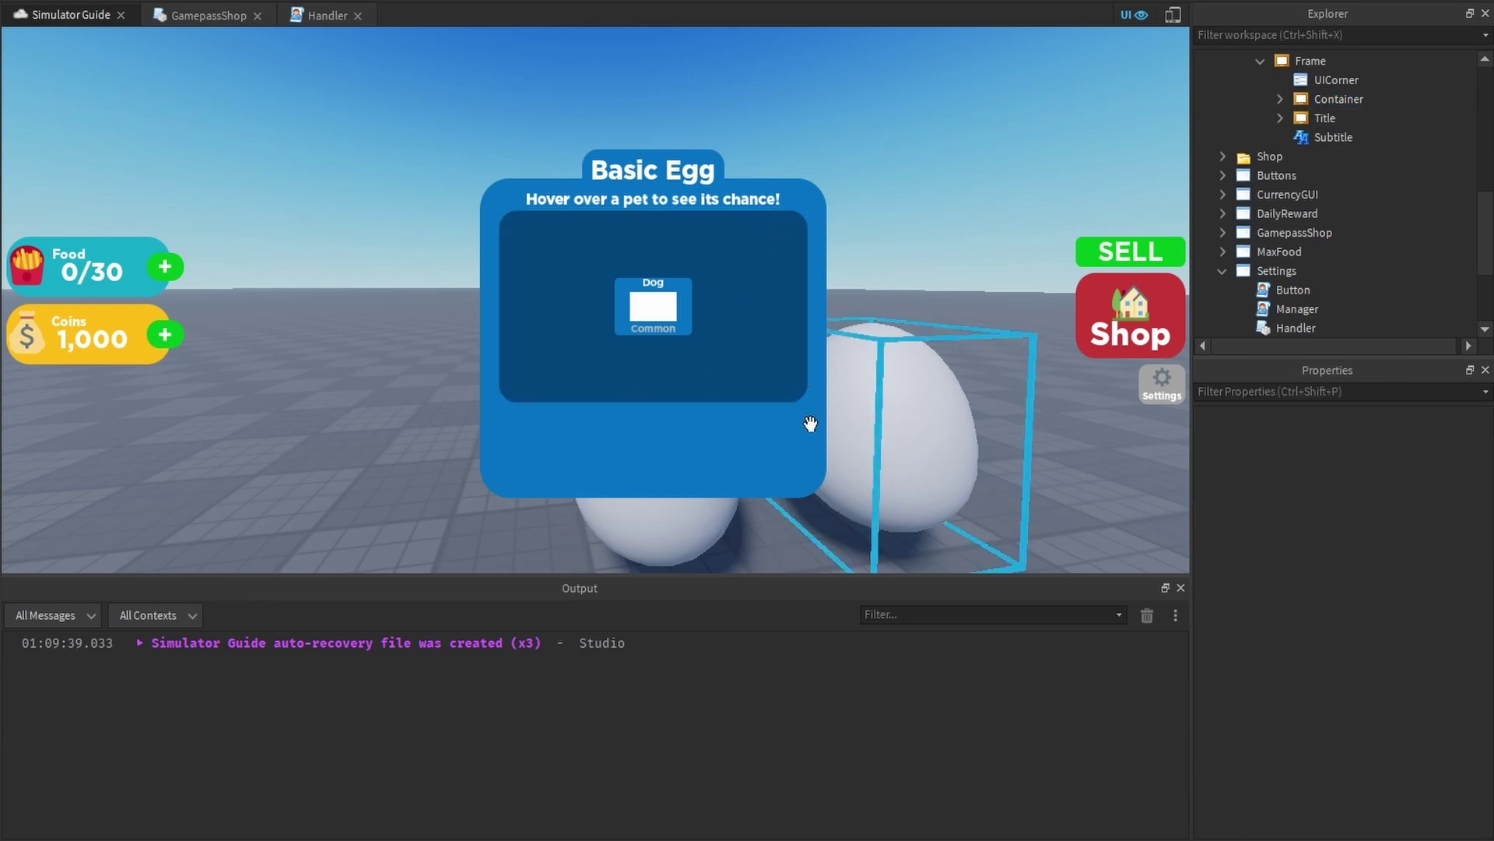
Duplicate the Container frame and rename the copy Price
right_click_drag(922, 217, 953, 216)
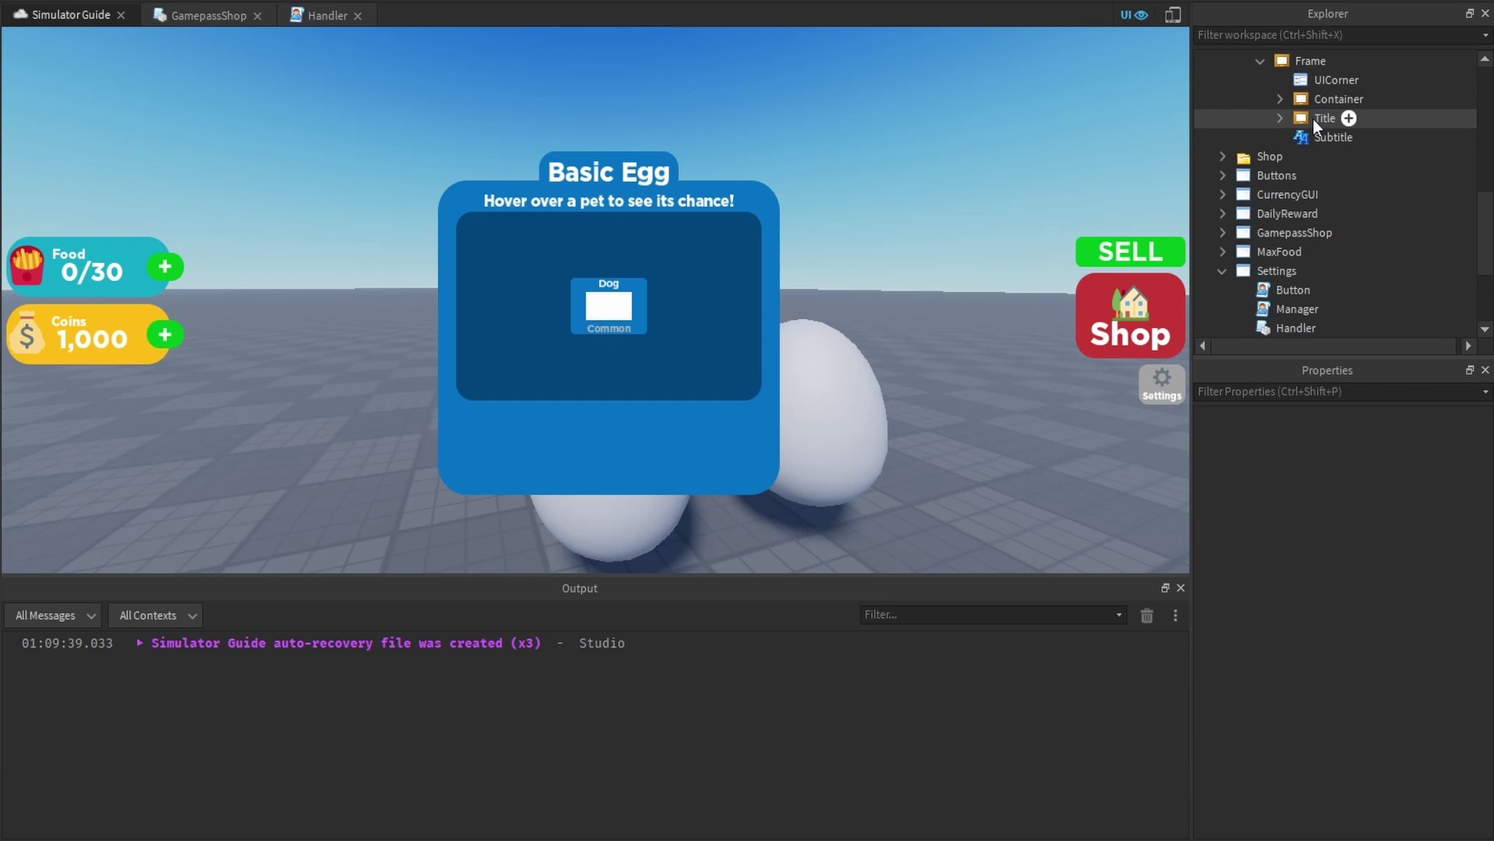
left_click(1340, 99)
key("ctrl+d")
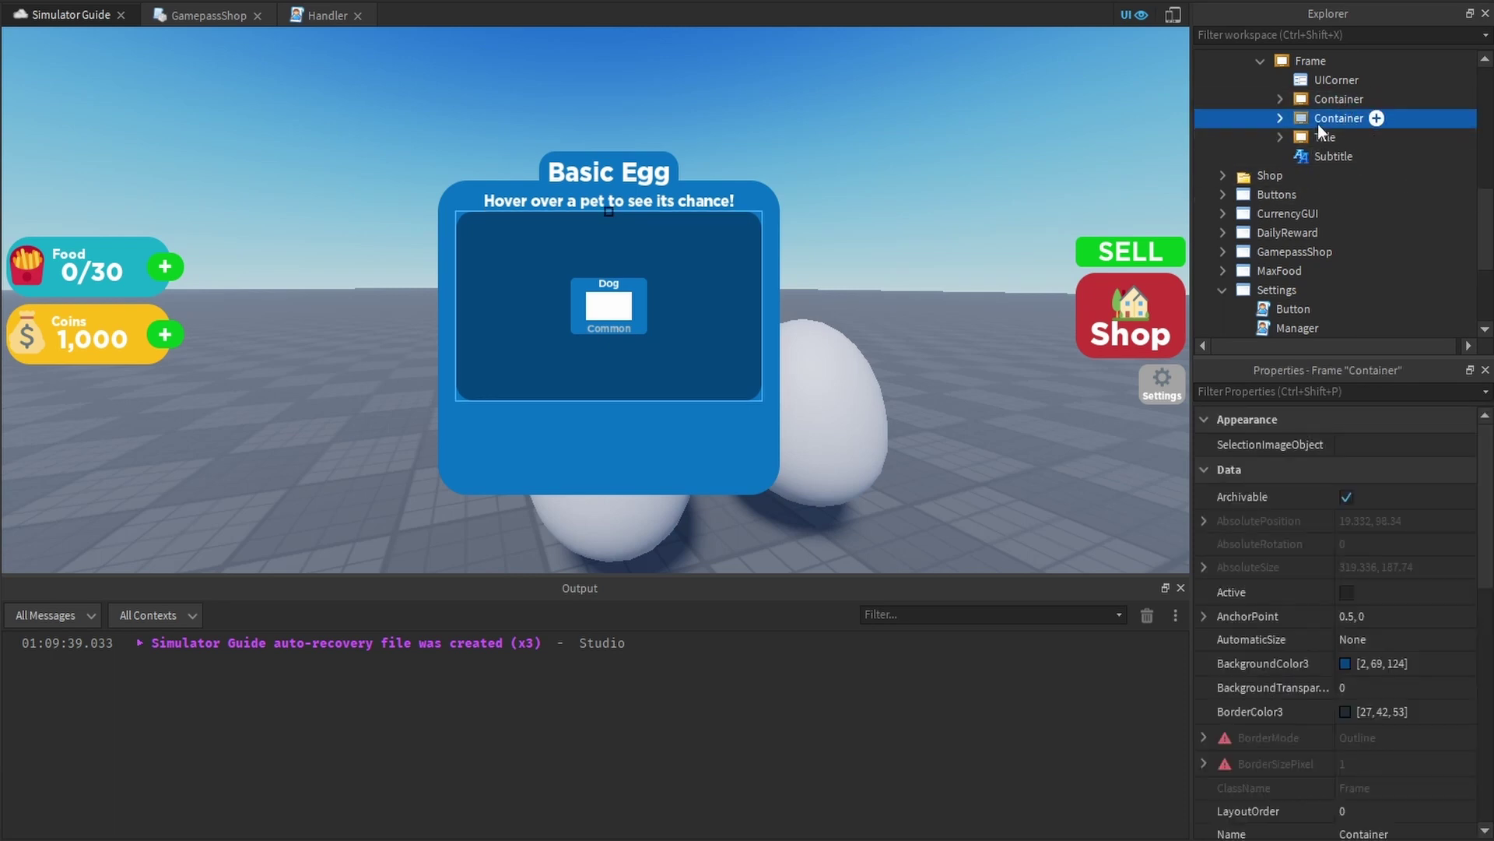
left_click(1320, 122)
type("Price")
key("Return")
Delete the UIGridLayout and the Template button from the Price frame
double_click(1325, 123)
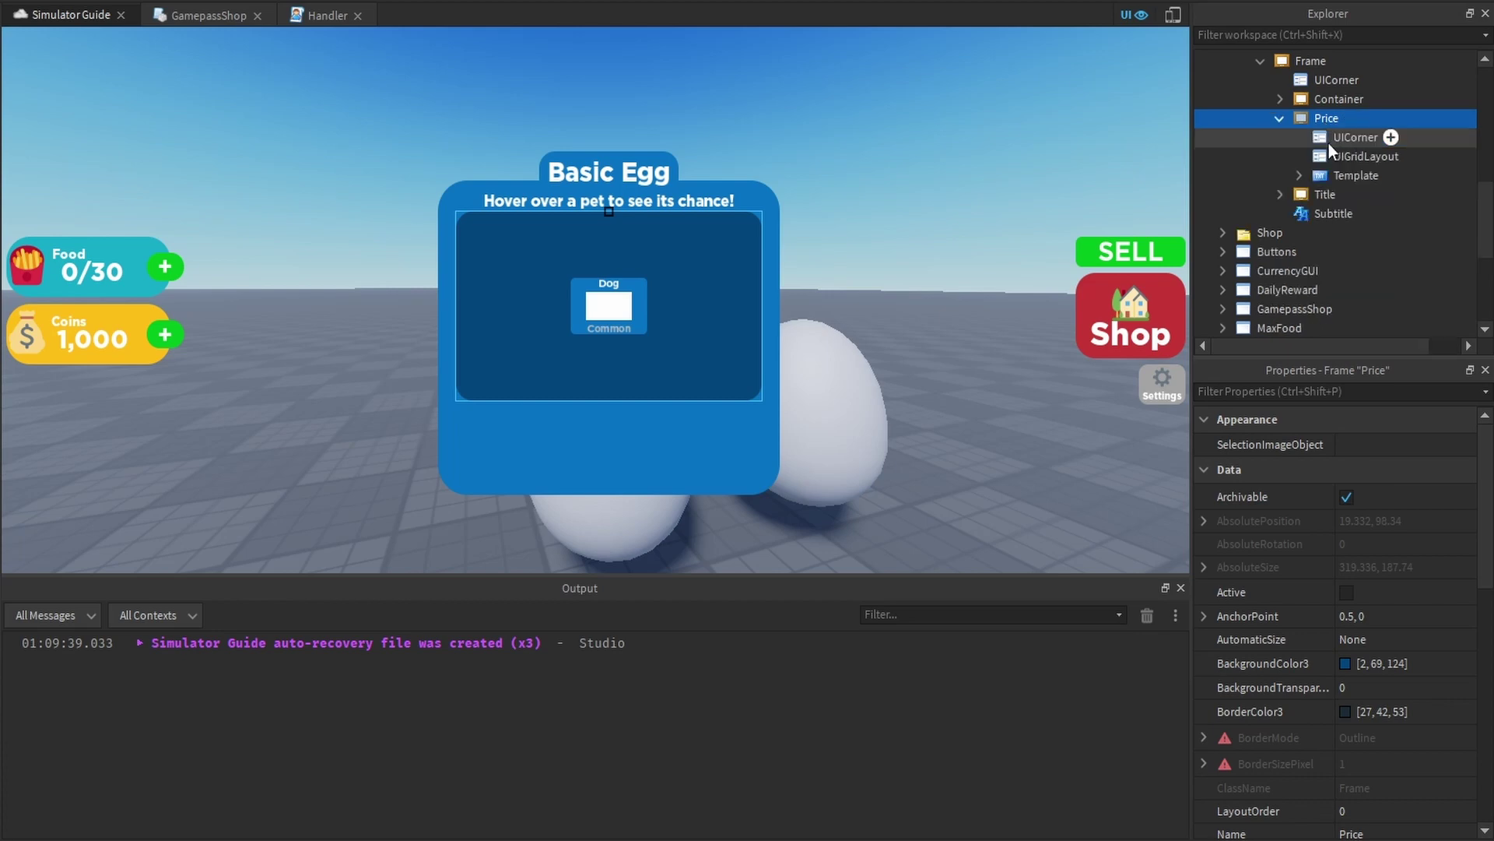
left_click(1329, 143)
left_click(1343, 159)
left_click(1351, 171, "ctrl")
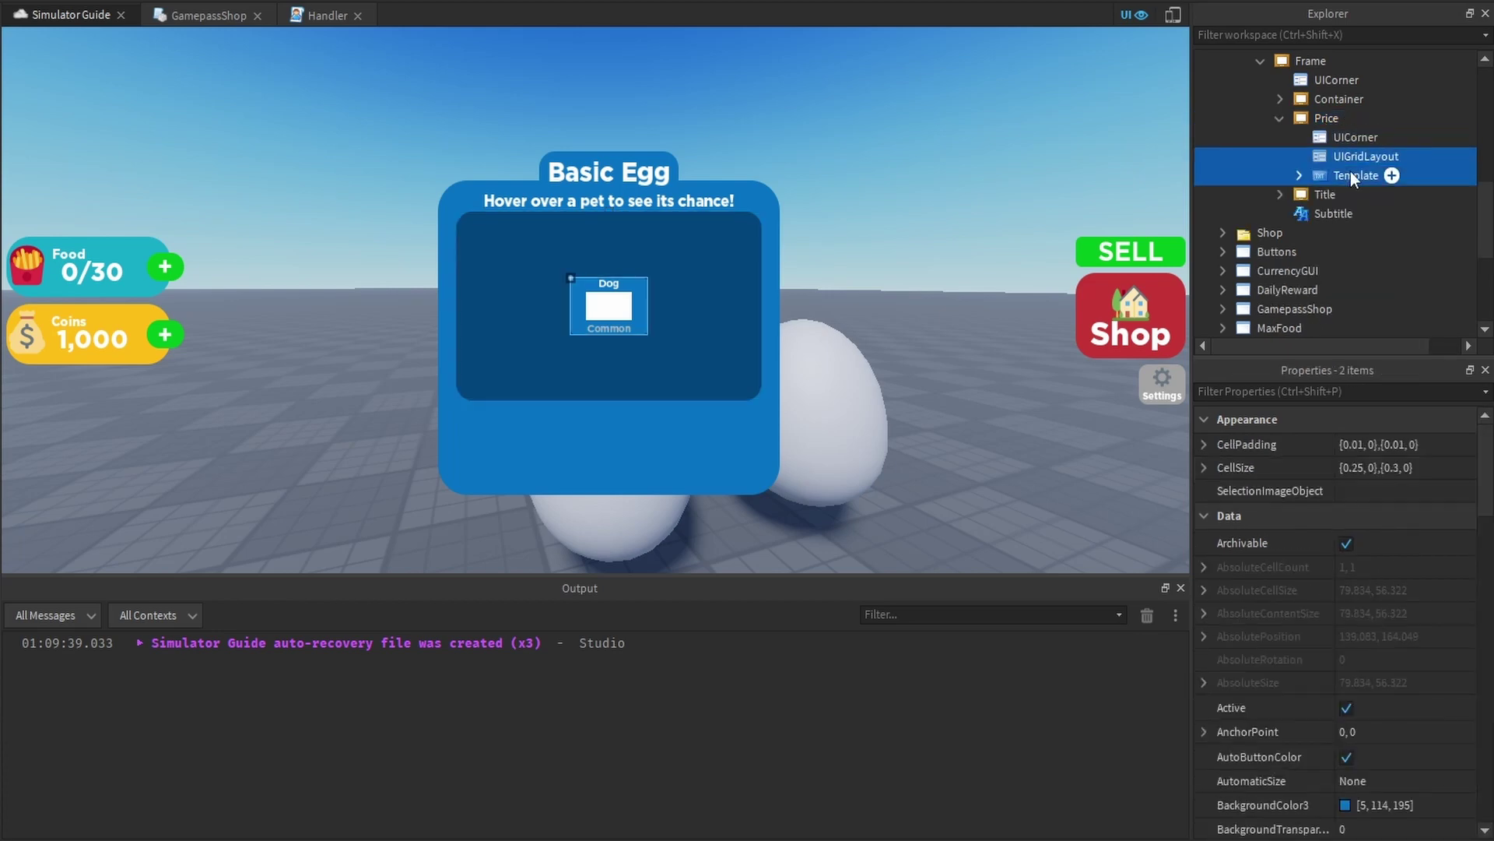
key("Delete")
Set the Price frame's Size to {0.892, 0},{0.15, 0}
left_click(1327, 117)
left_click(1354, 391)
type("size")
left_click(1371, 517)
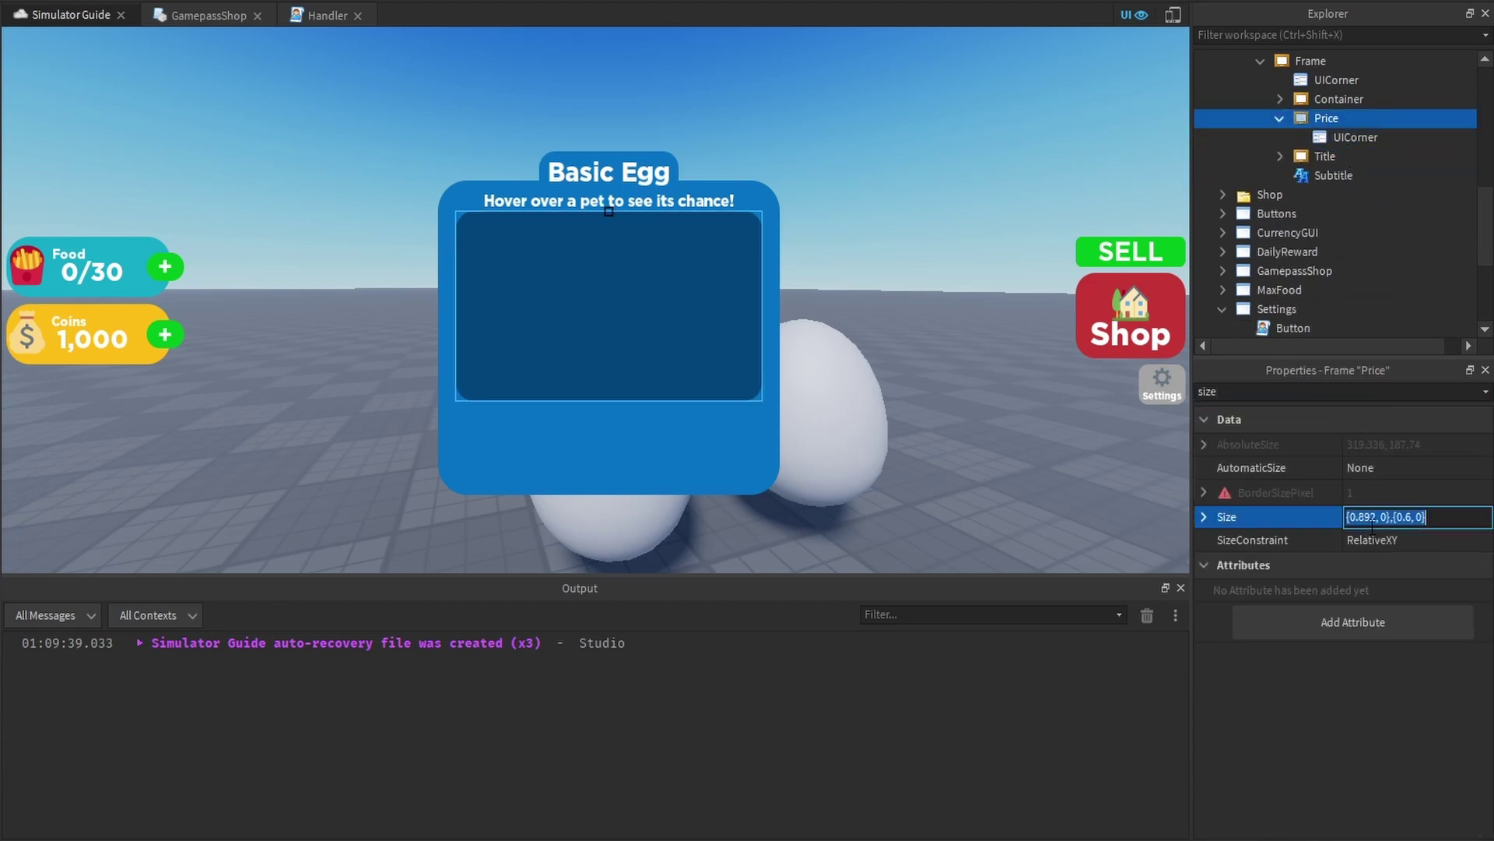
left_click(1405, 517)
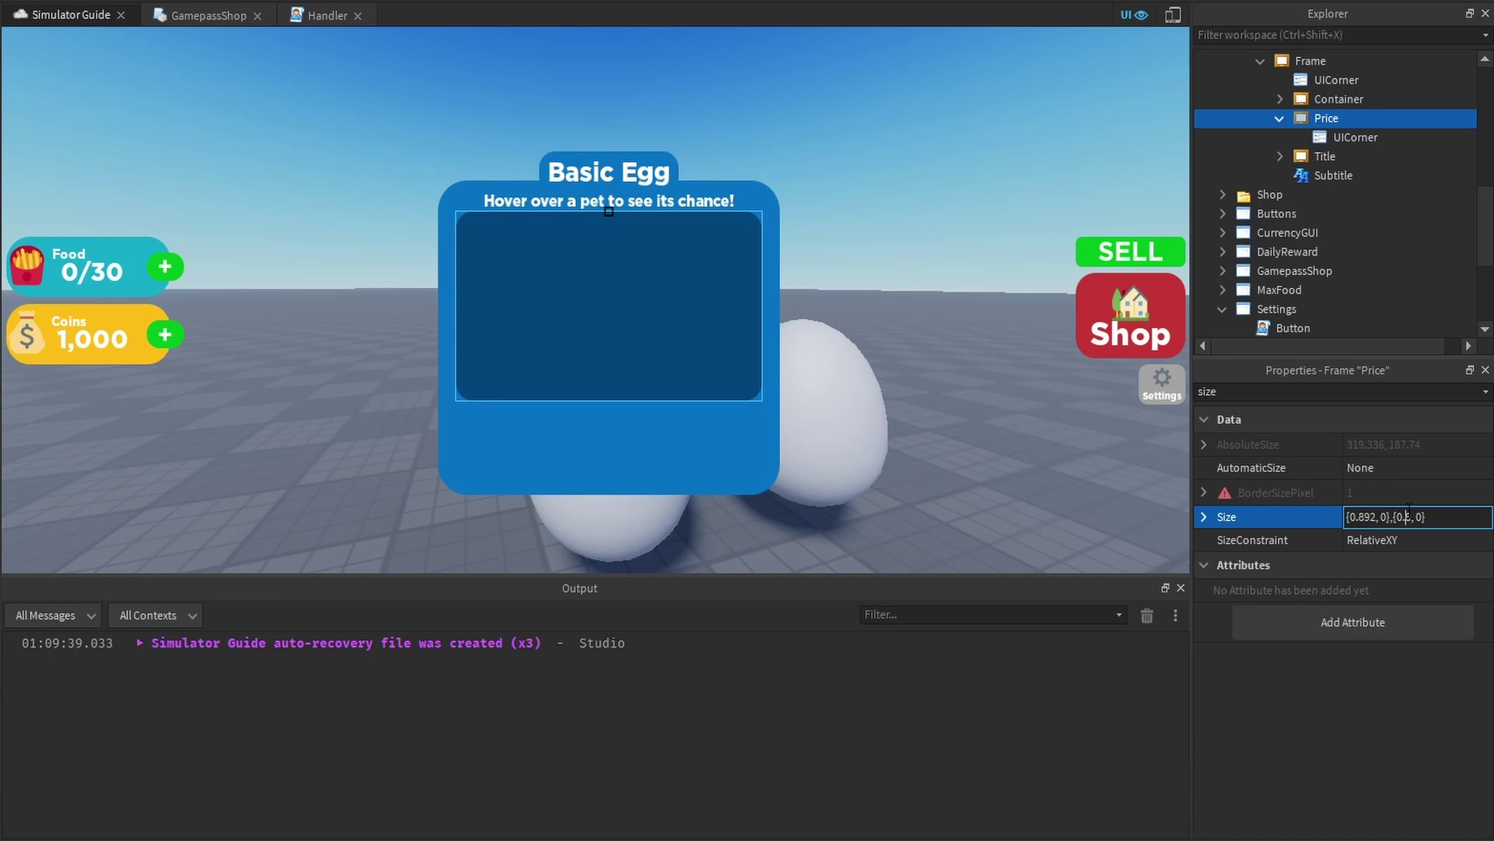
key("Delete")
type("15")
key("Return")
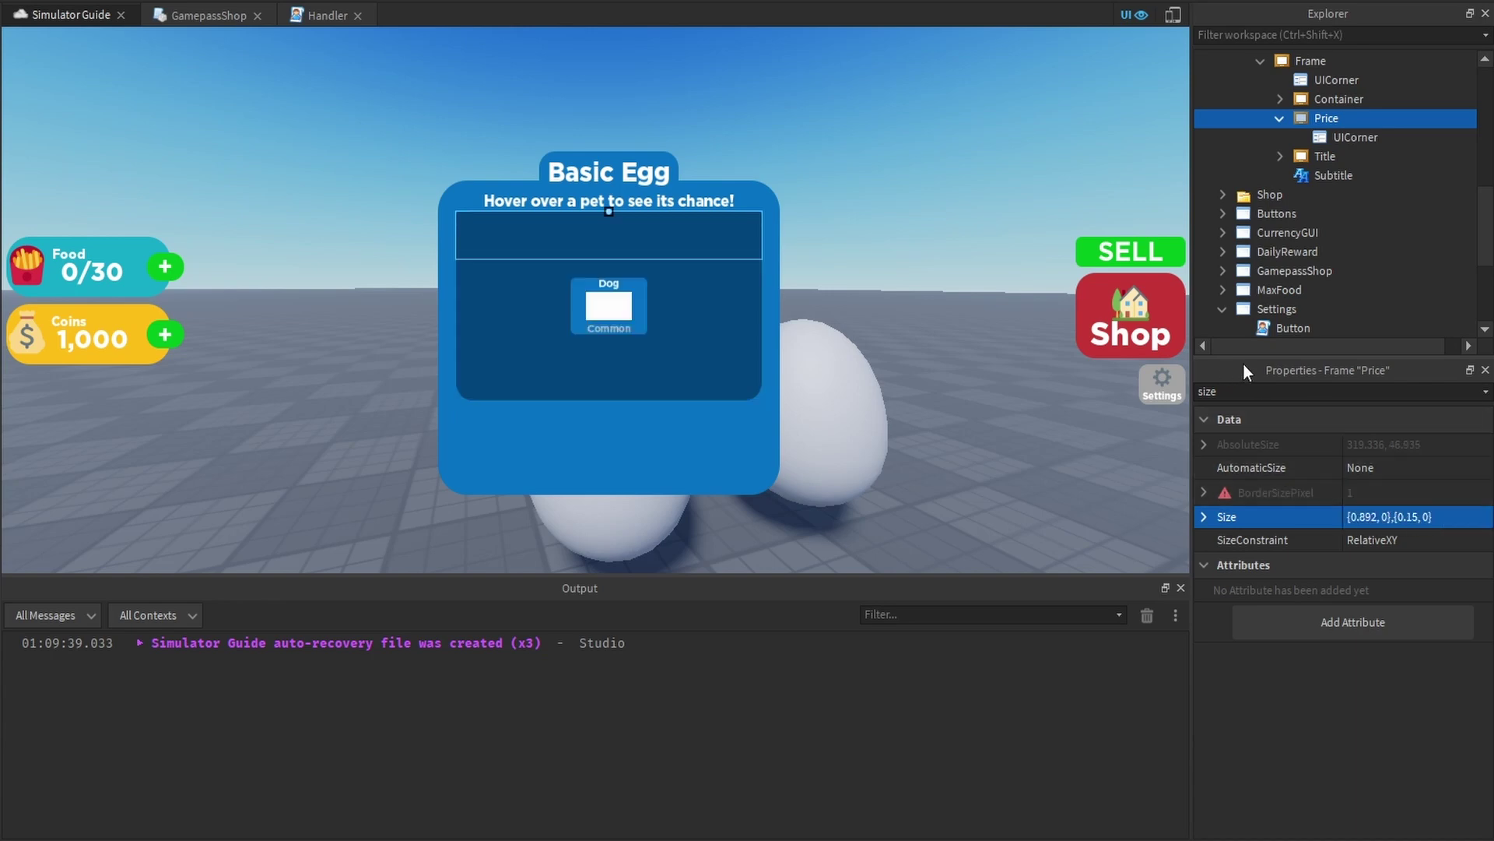
Place the Price frame below the Container by setting its Position to {0.5, 0},{0.725, 0}
double_click(1353, 392)
type("po")
left_click(1406, 490)
key("Delete")
type("725")
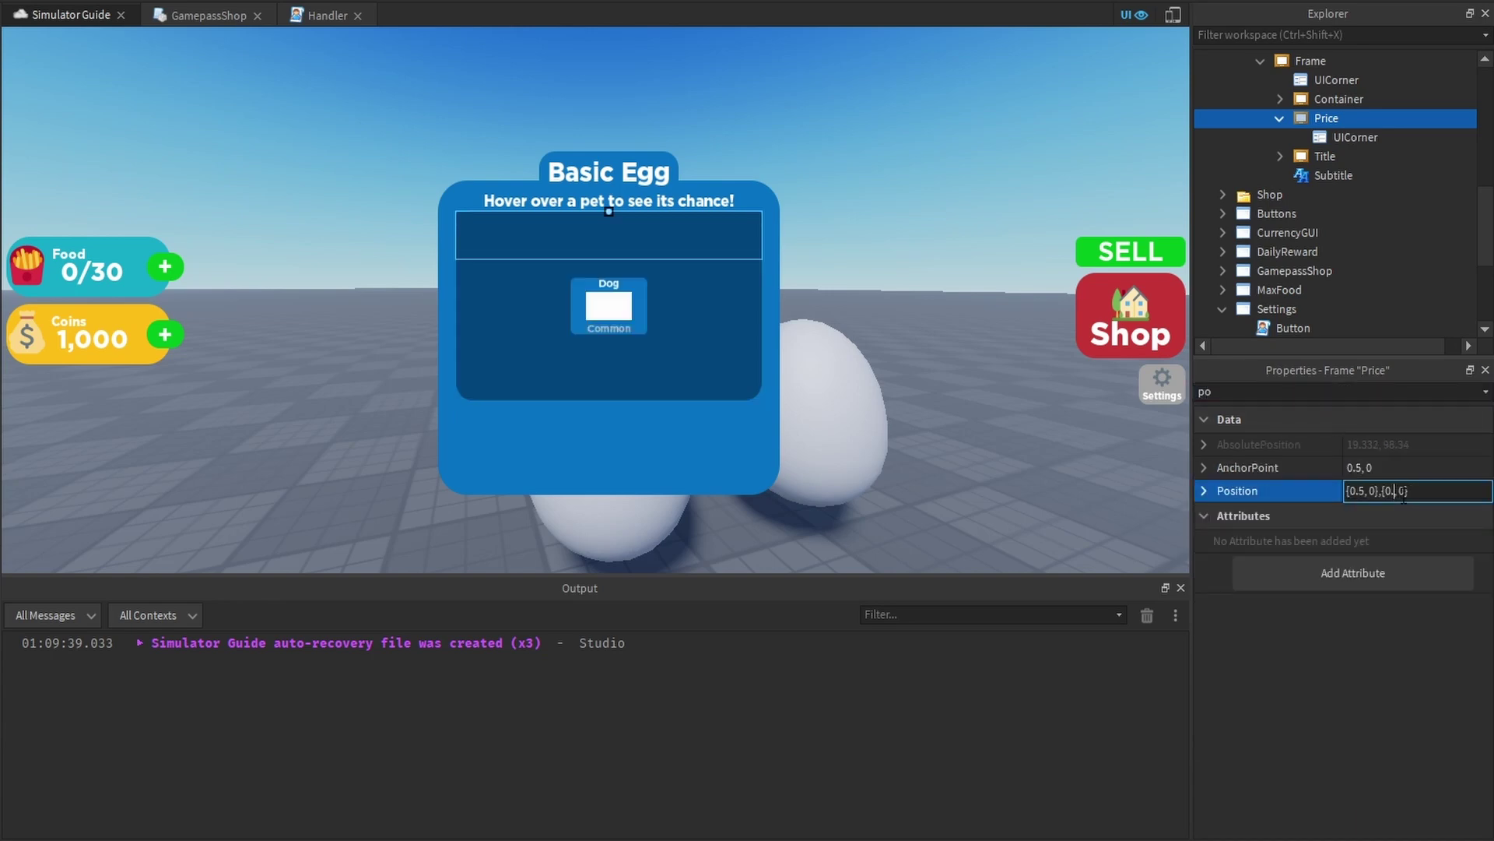
key("Return")
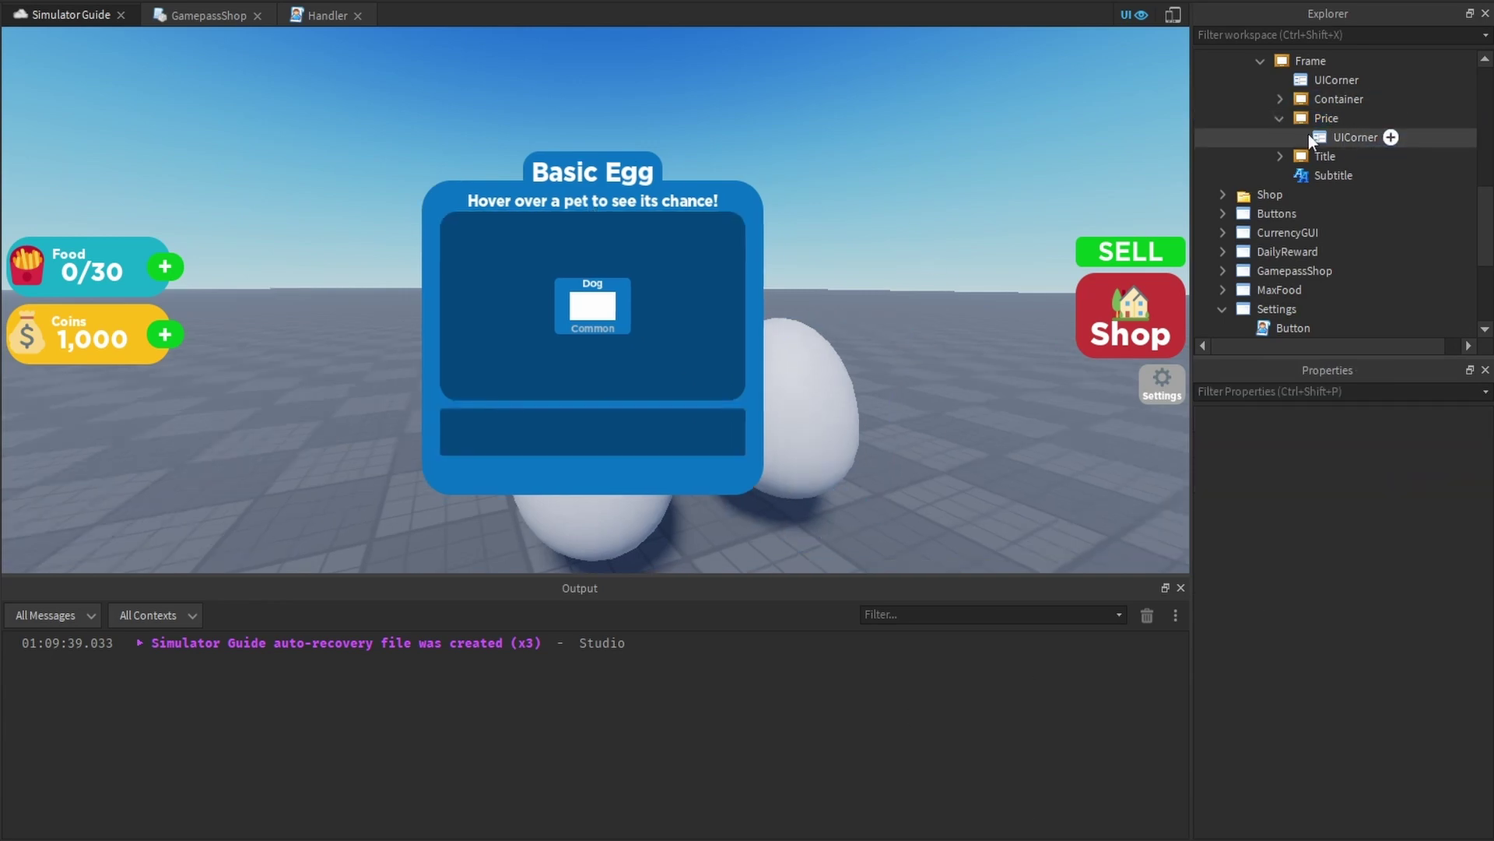
Set the CornerRadius of the Price frame's UICorner to 0.25, 0
left_click(1330, 137)
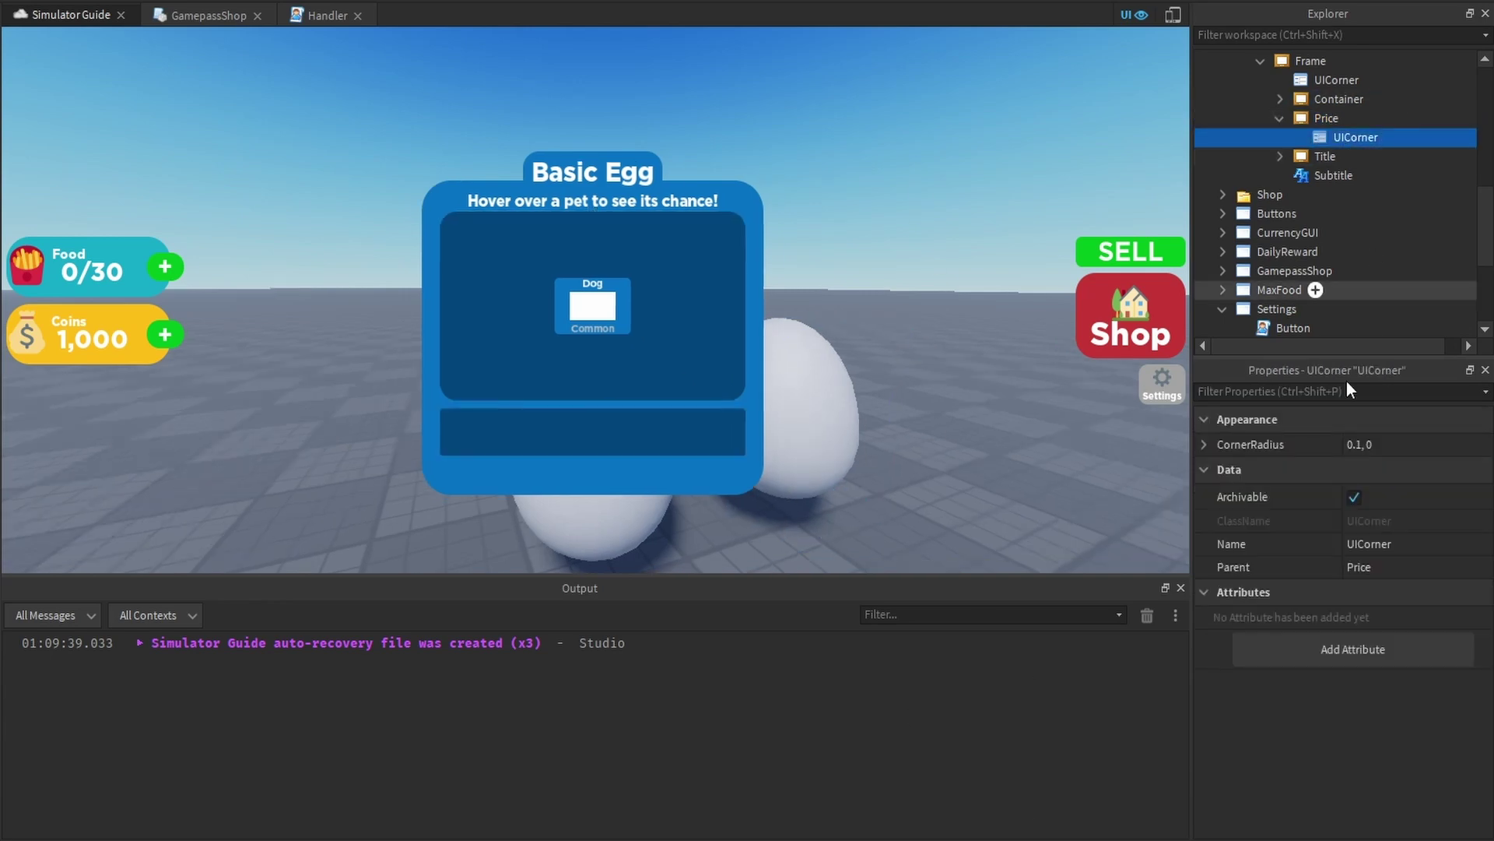
left_click(1363, 445)
left_click(1358, 446)
key("BackSpace")
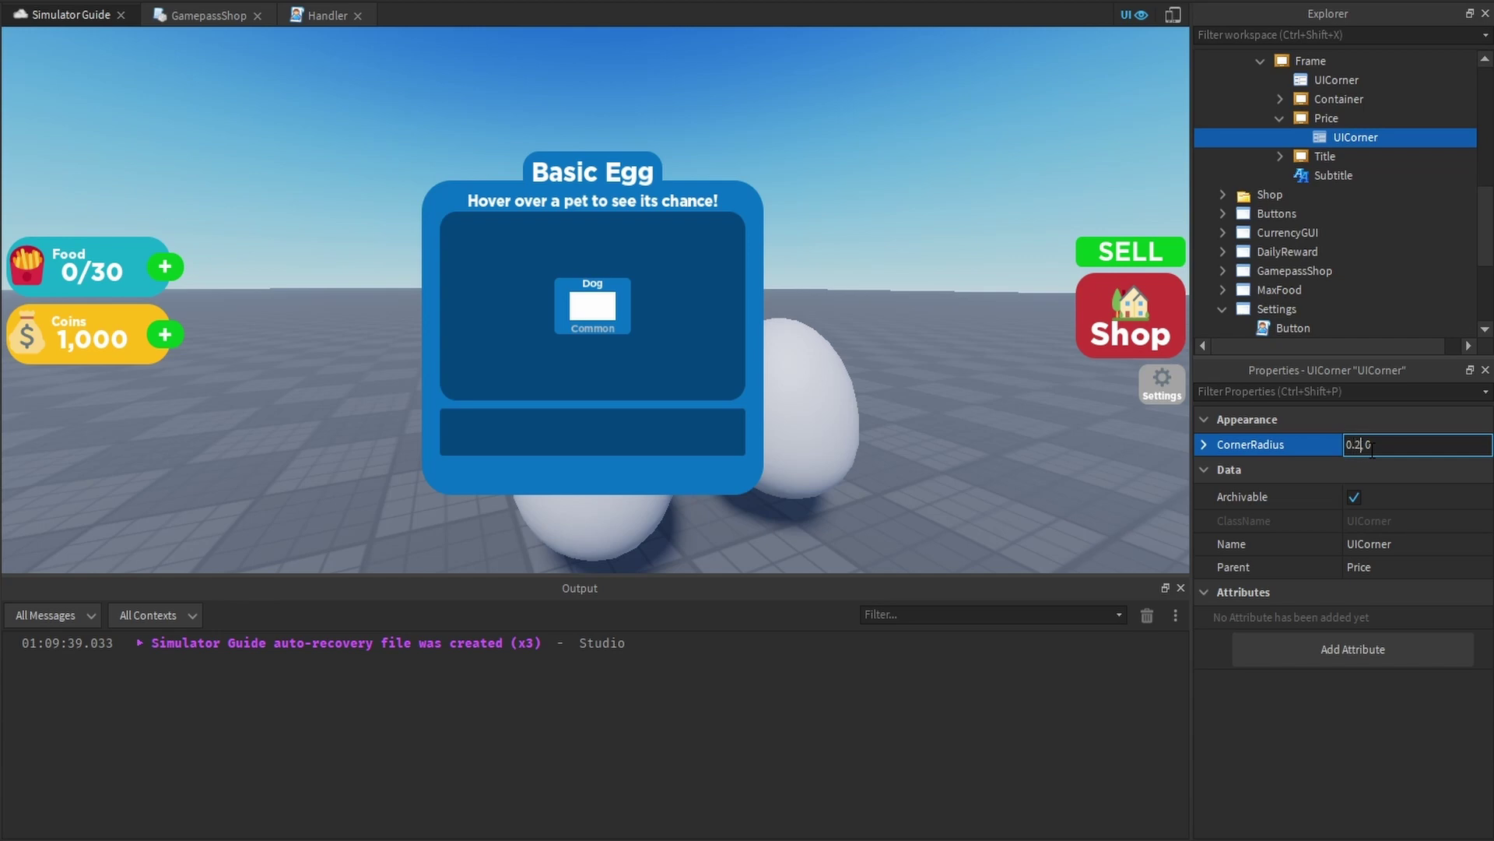
type("25")
key("Return")
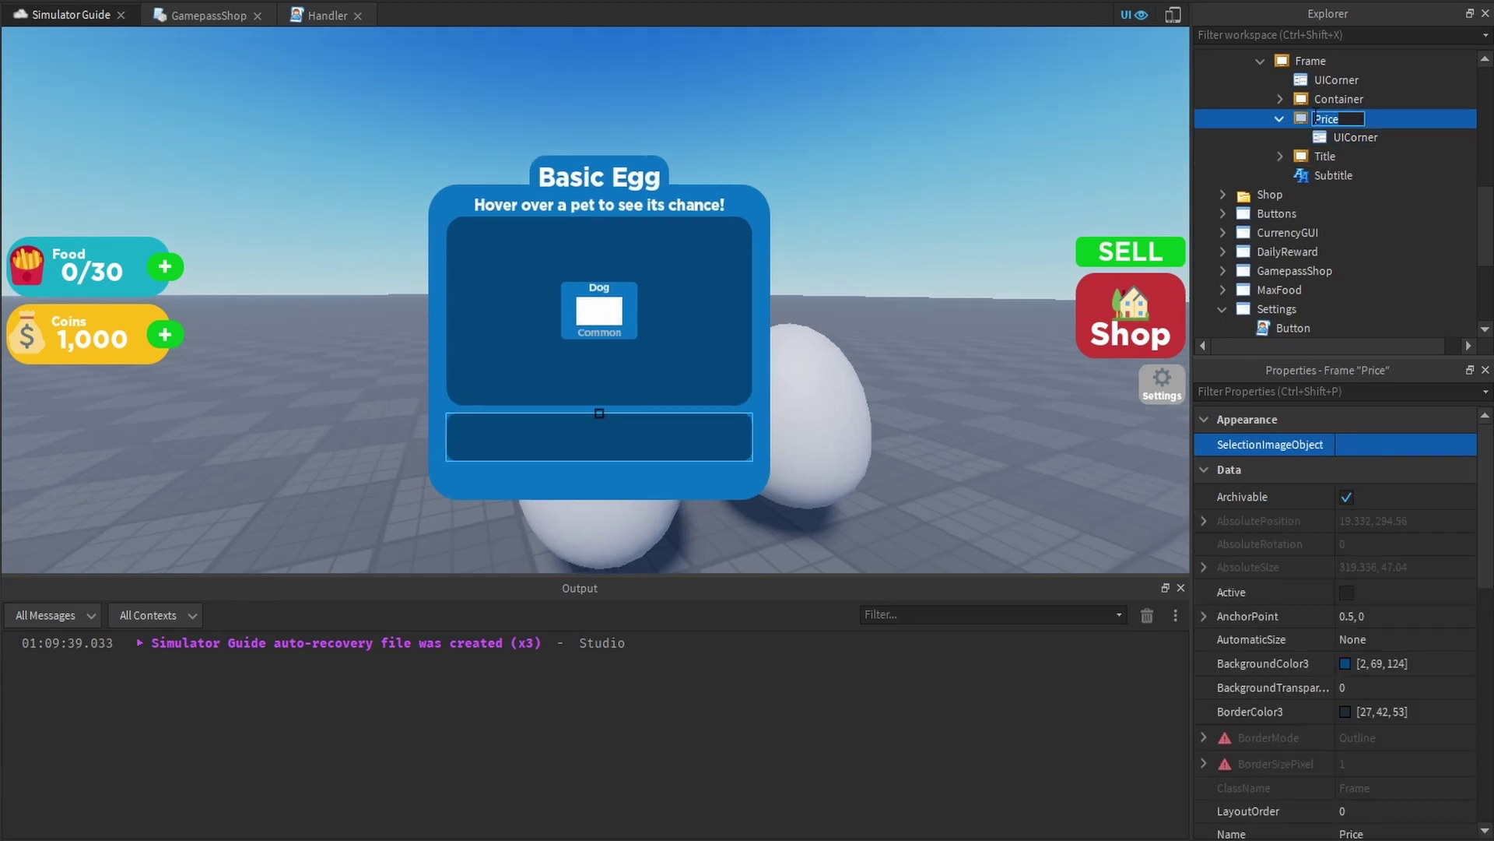
Duplicate the Subtitle label, move the copy into the Price frame and rename it Price
left_click(1326, 119)
left_click(1320, 177)
key("ctrl+d")
left_click_drag(1333, 190, 1352, 119)
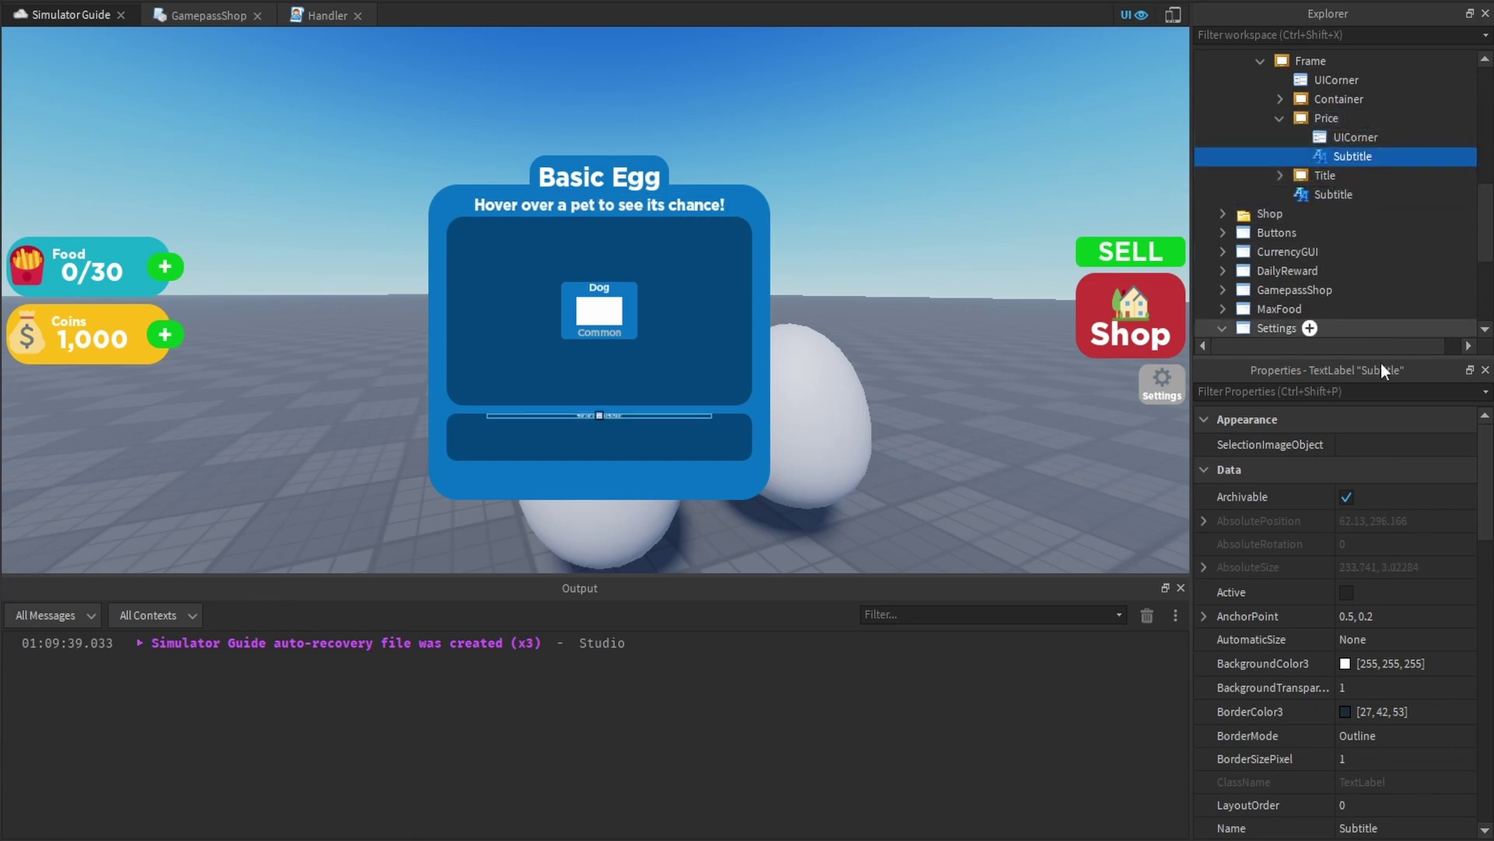
left_click(1372, 392)
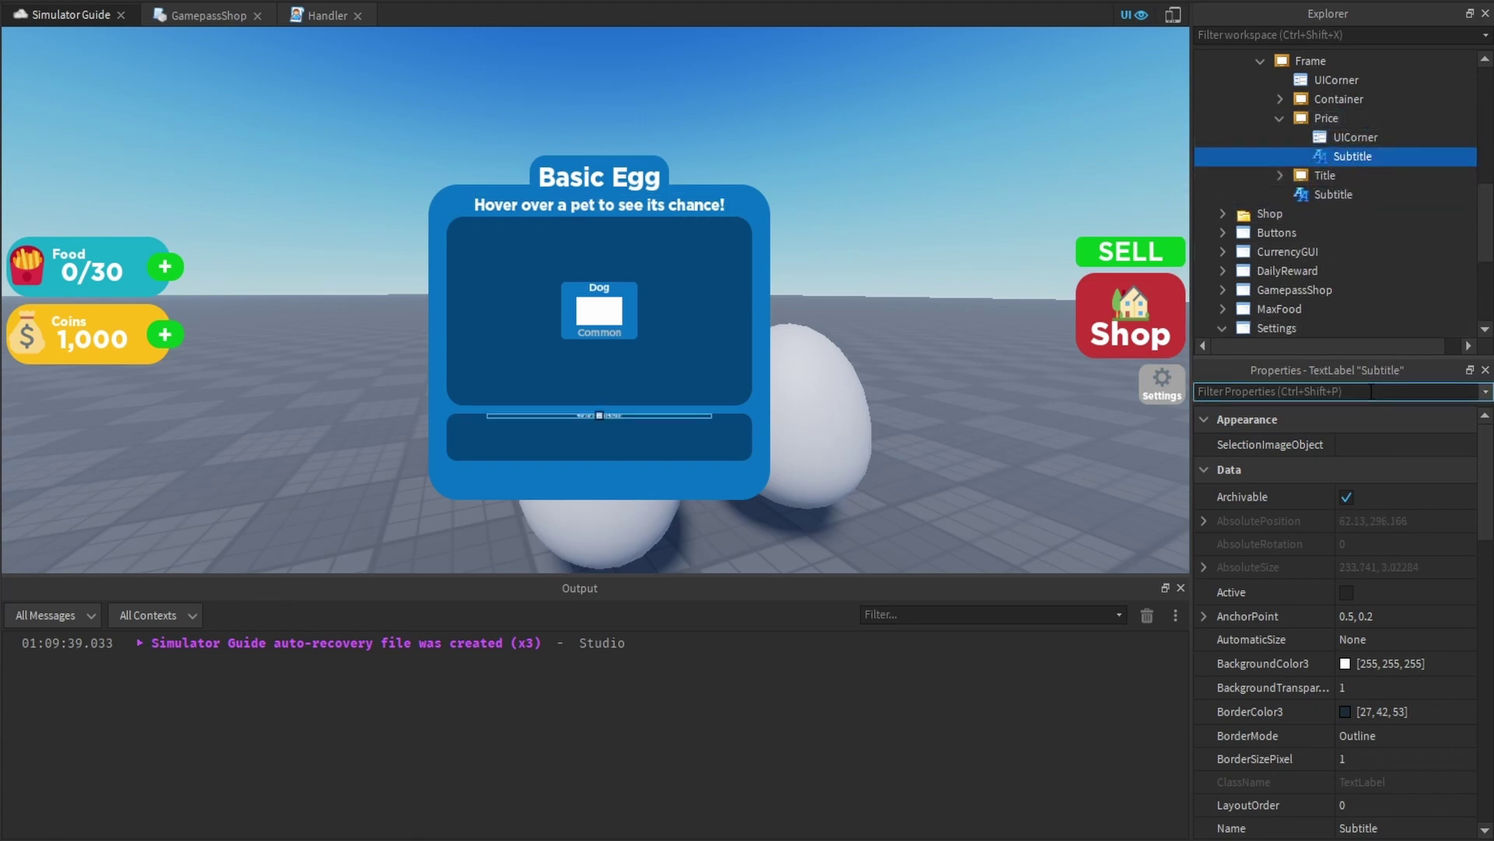
left_click(1361, 158)
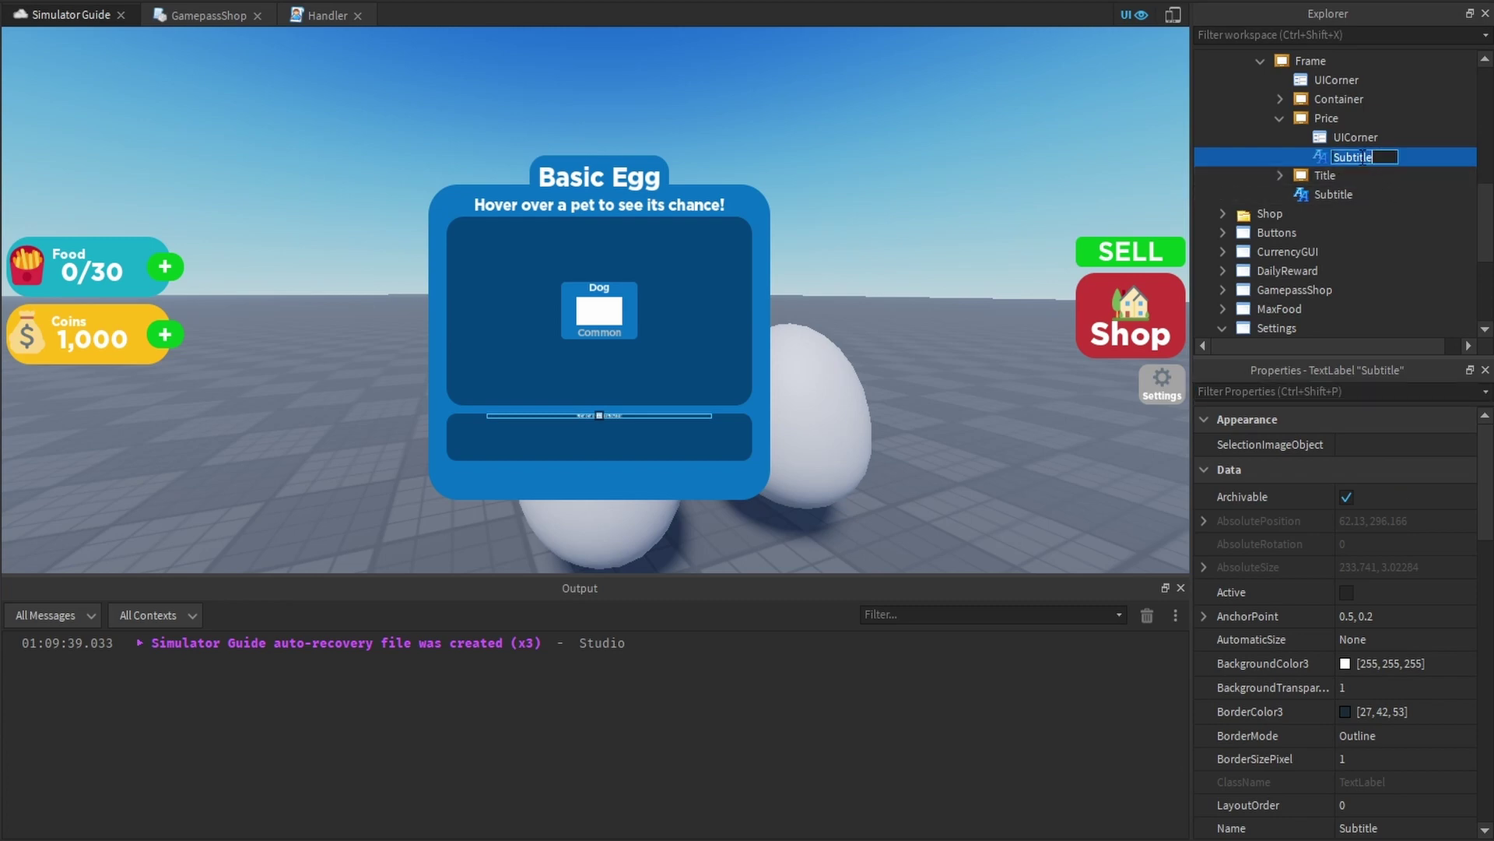
type("Price")
key("Return")
Set the Price label's text to a money bag emoji followed by 2.0K
left_click(1374, 392)
type("text")
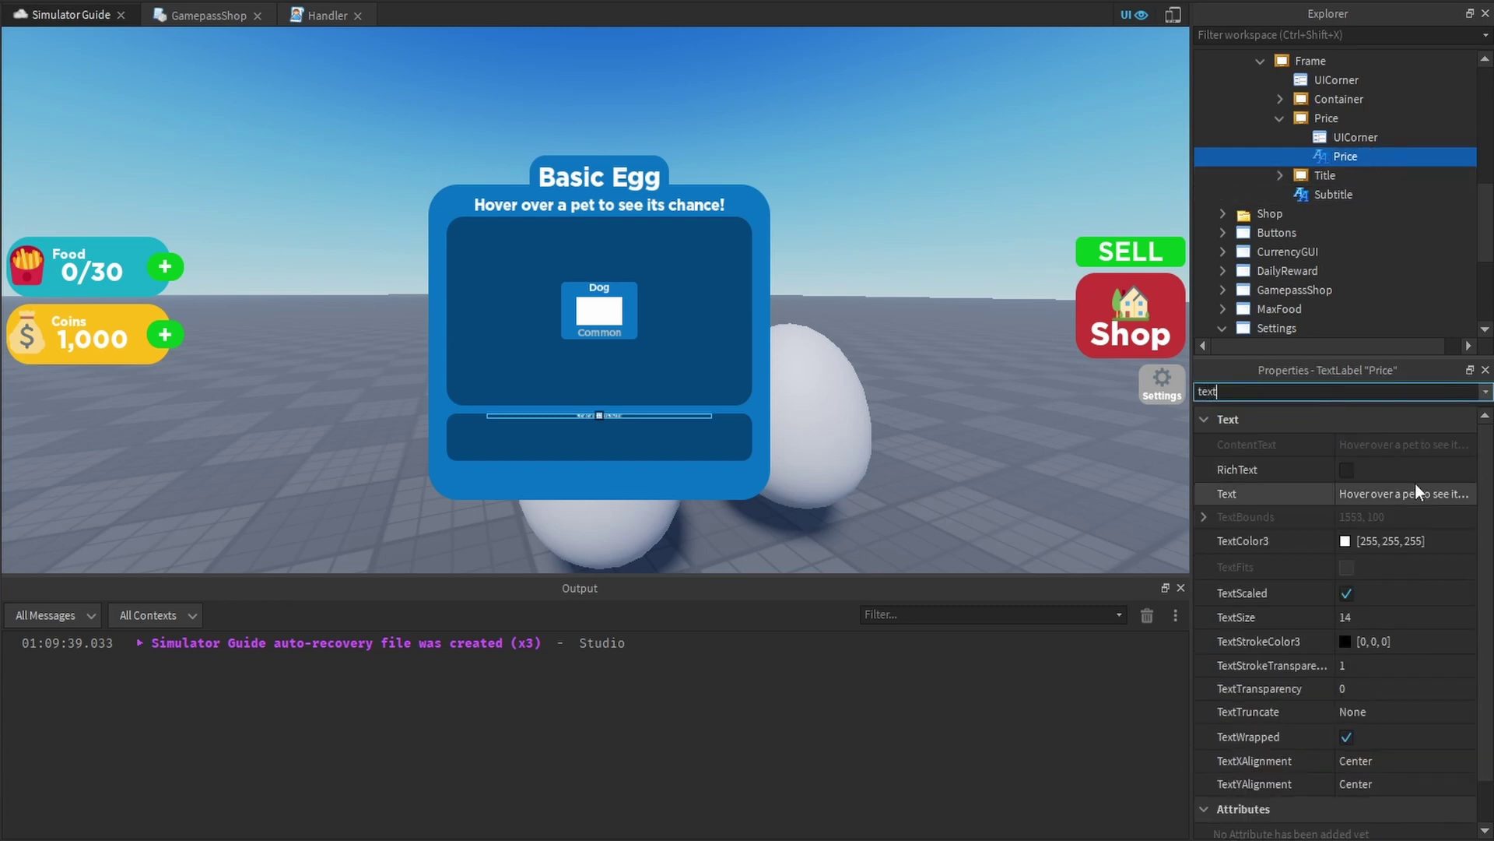
left_click(1414, 492)
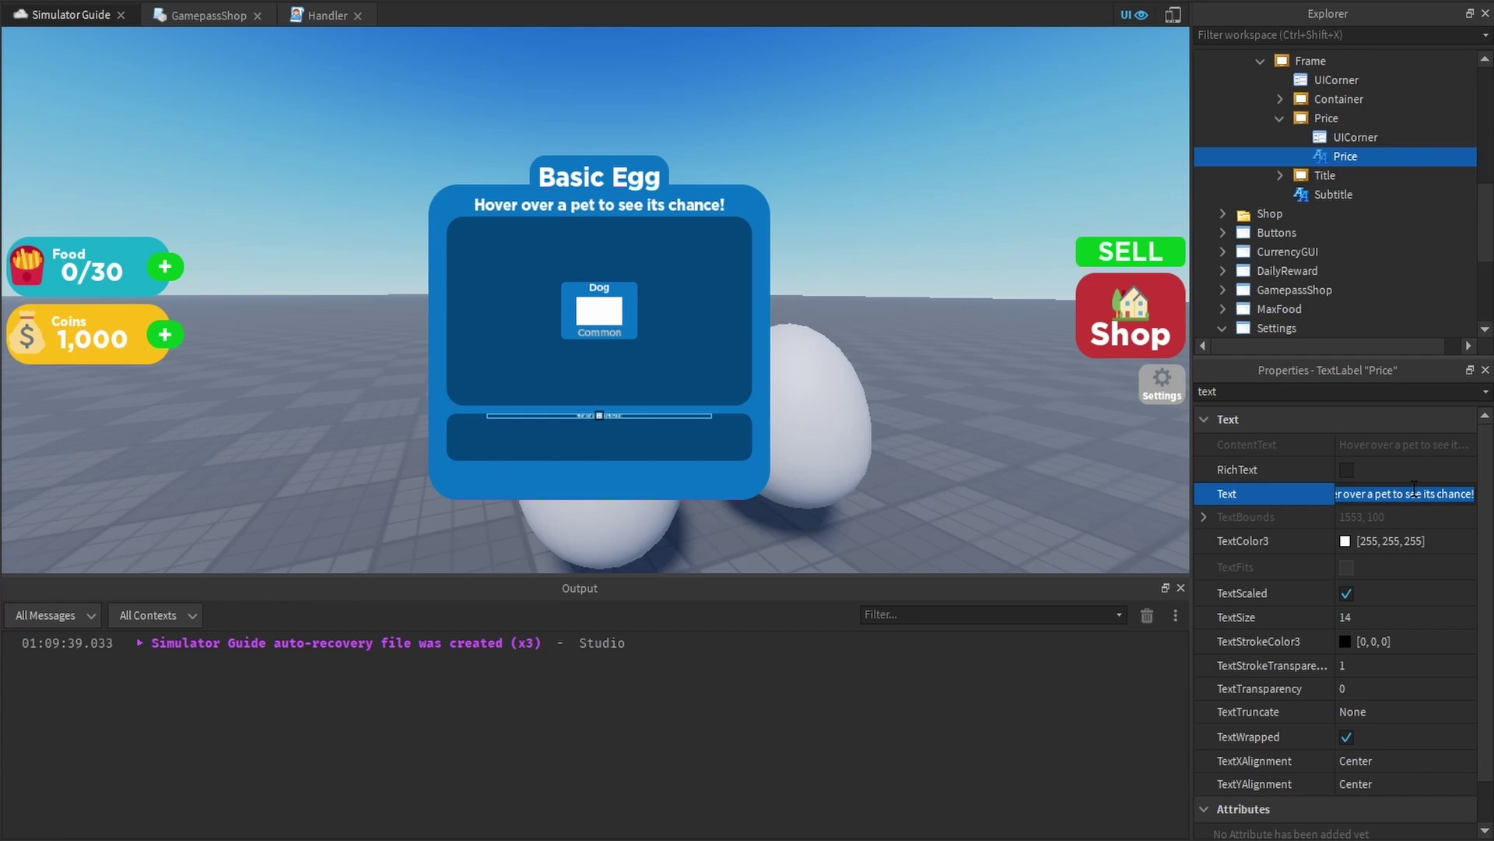
key("super+period")
type("m")
left_click(1247, 697)
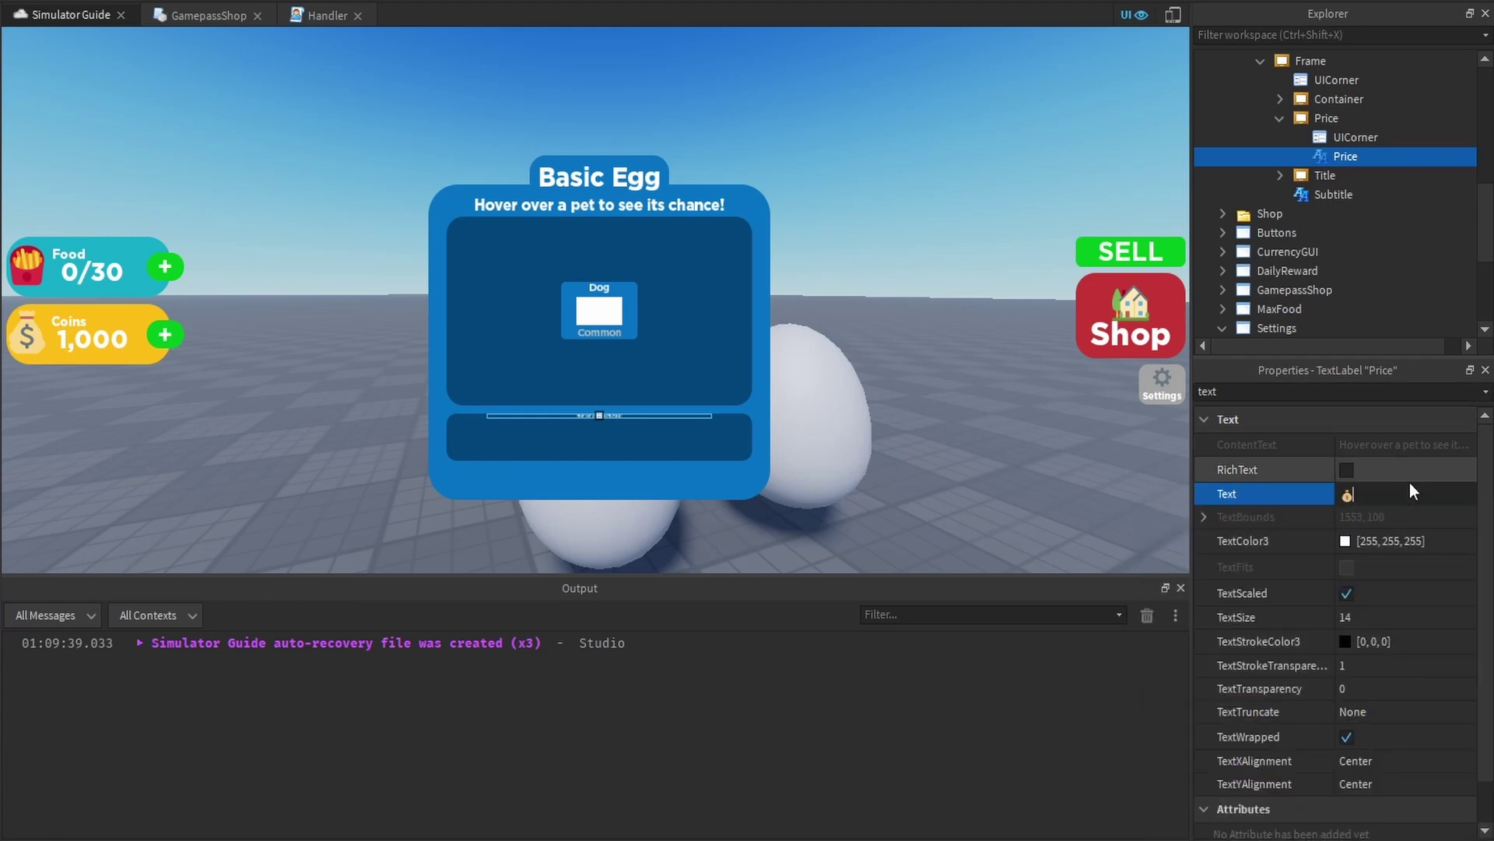
key("Return")
type("2, ")
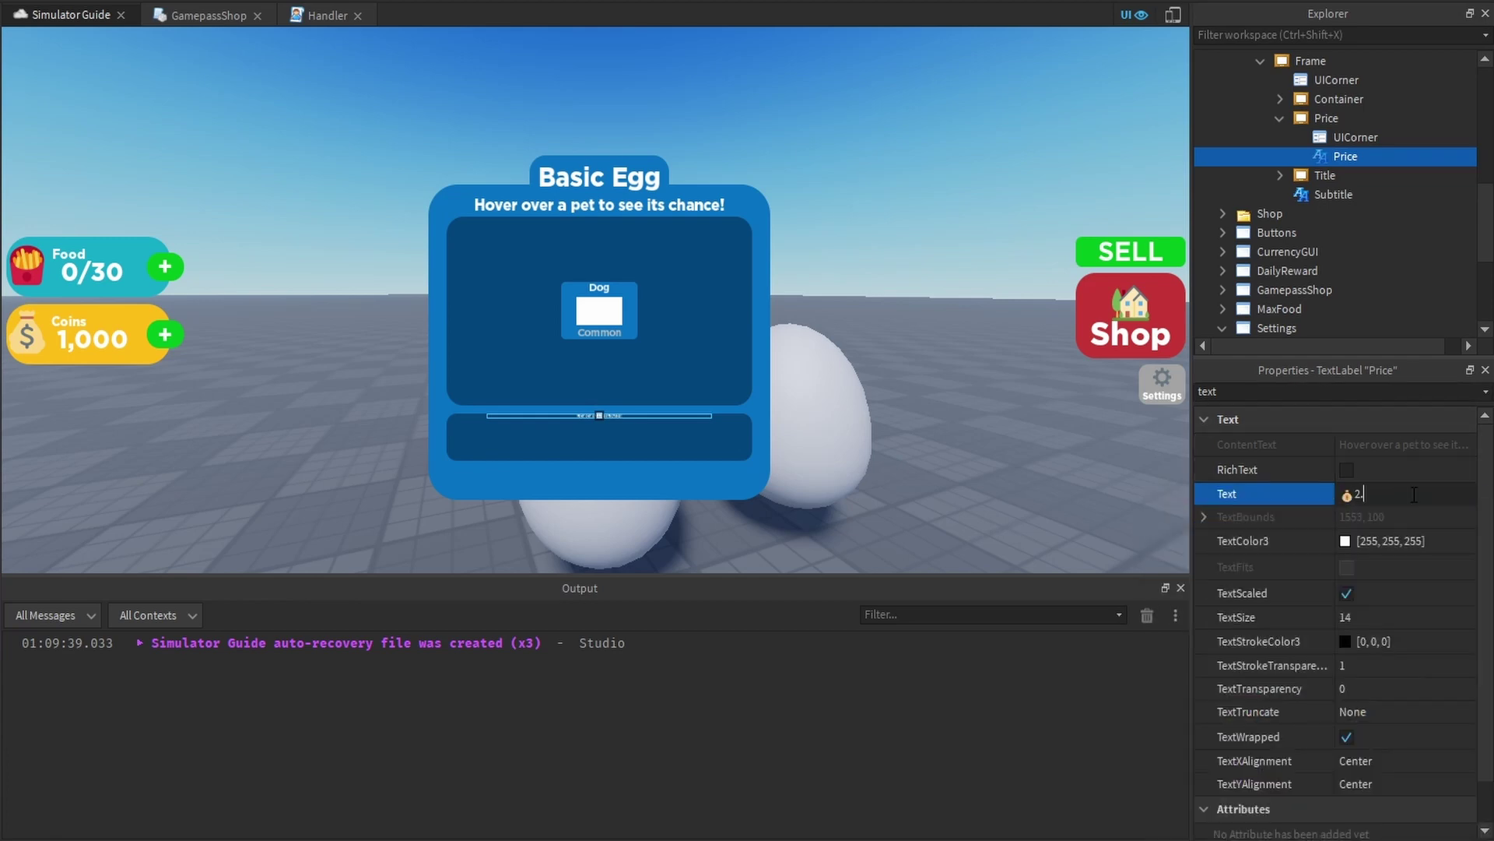
type("0},{0.0")
key("Return")
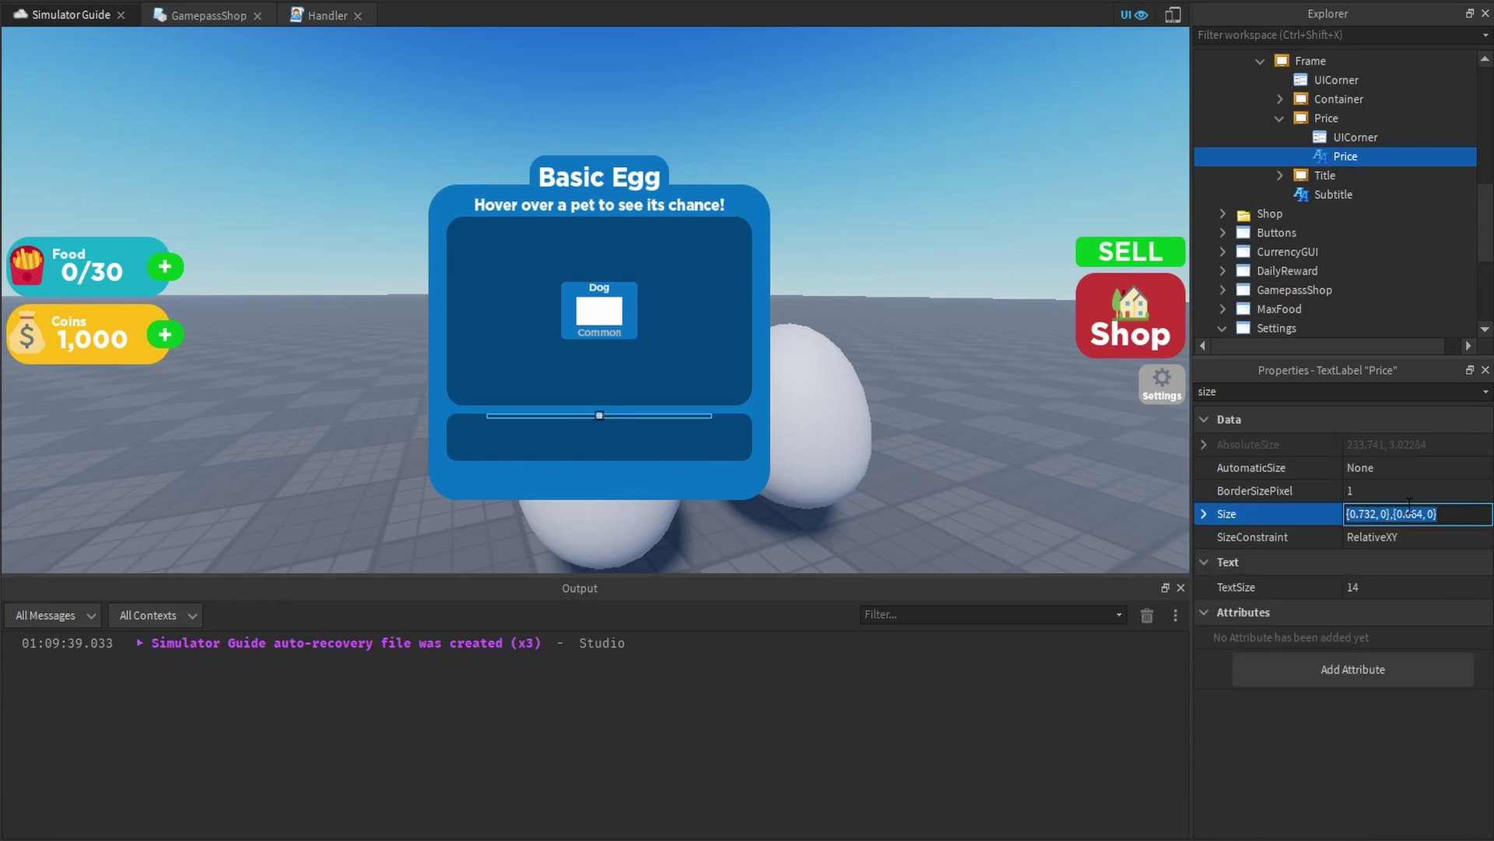
Set the Price label's Size to {0.8, 0},{0.9, 0}
type(".8,0,.9,0")
key("Return")
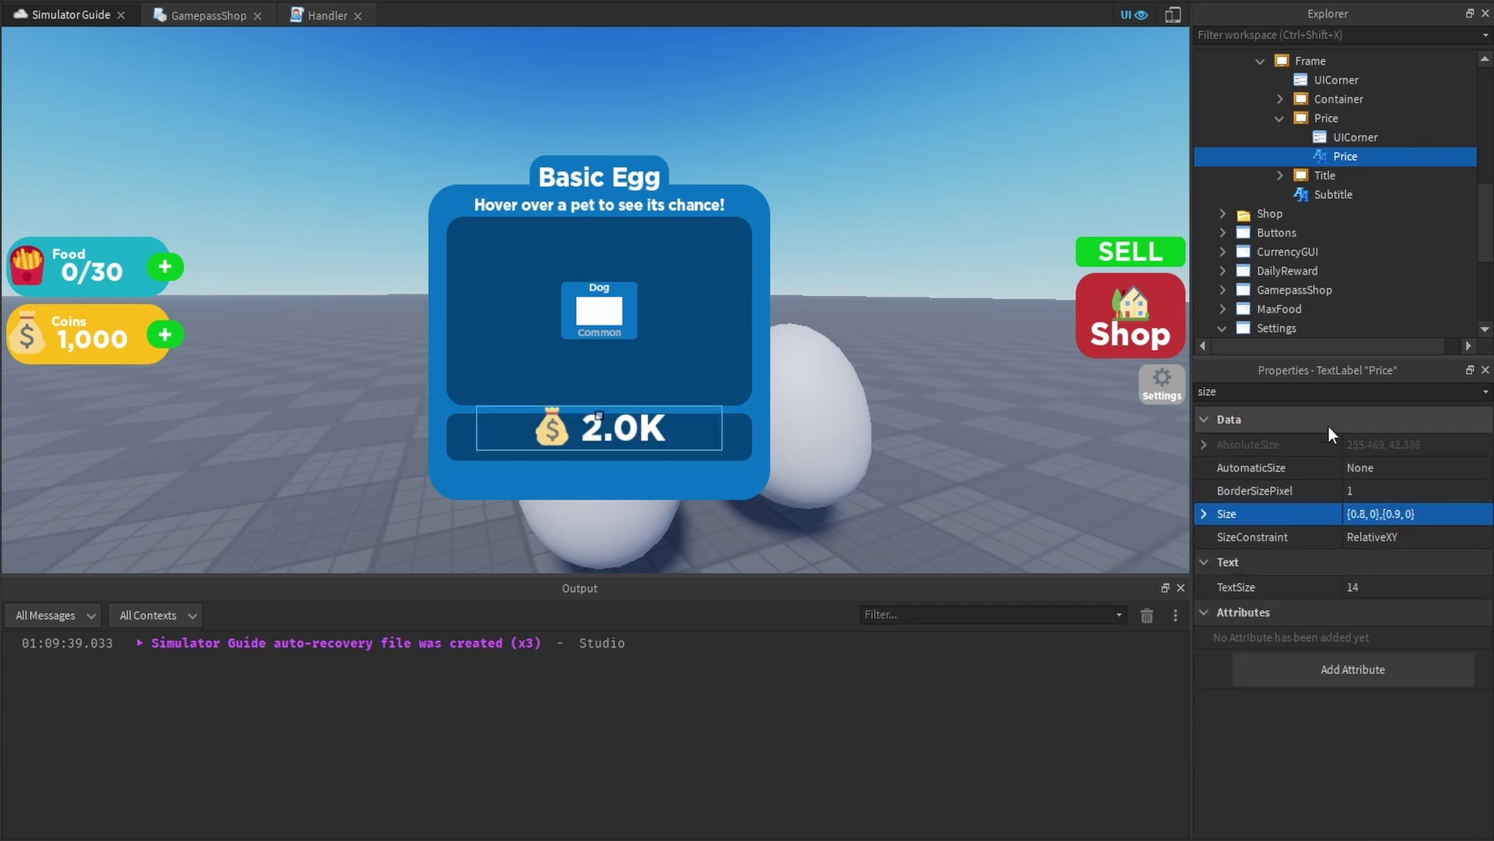
Centre the Price label in its frame with AnchorPoint 0.5, 0.5 and Position {0.5, 0},{0.5, 0}
double_click(1336, 391)
type("po")
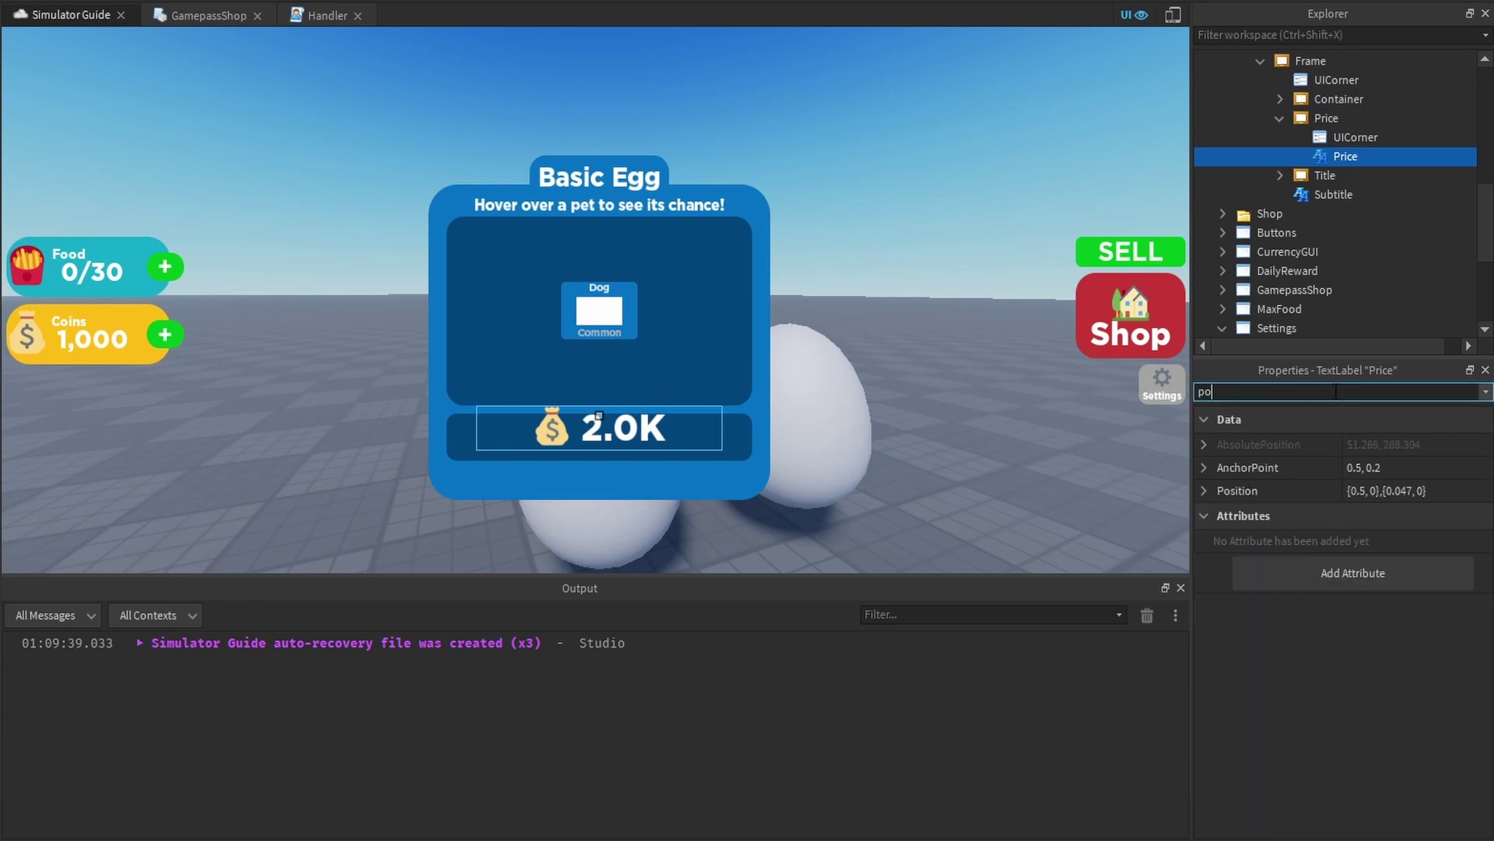
left_click(1403, 473)
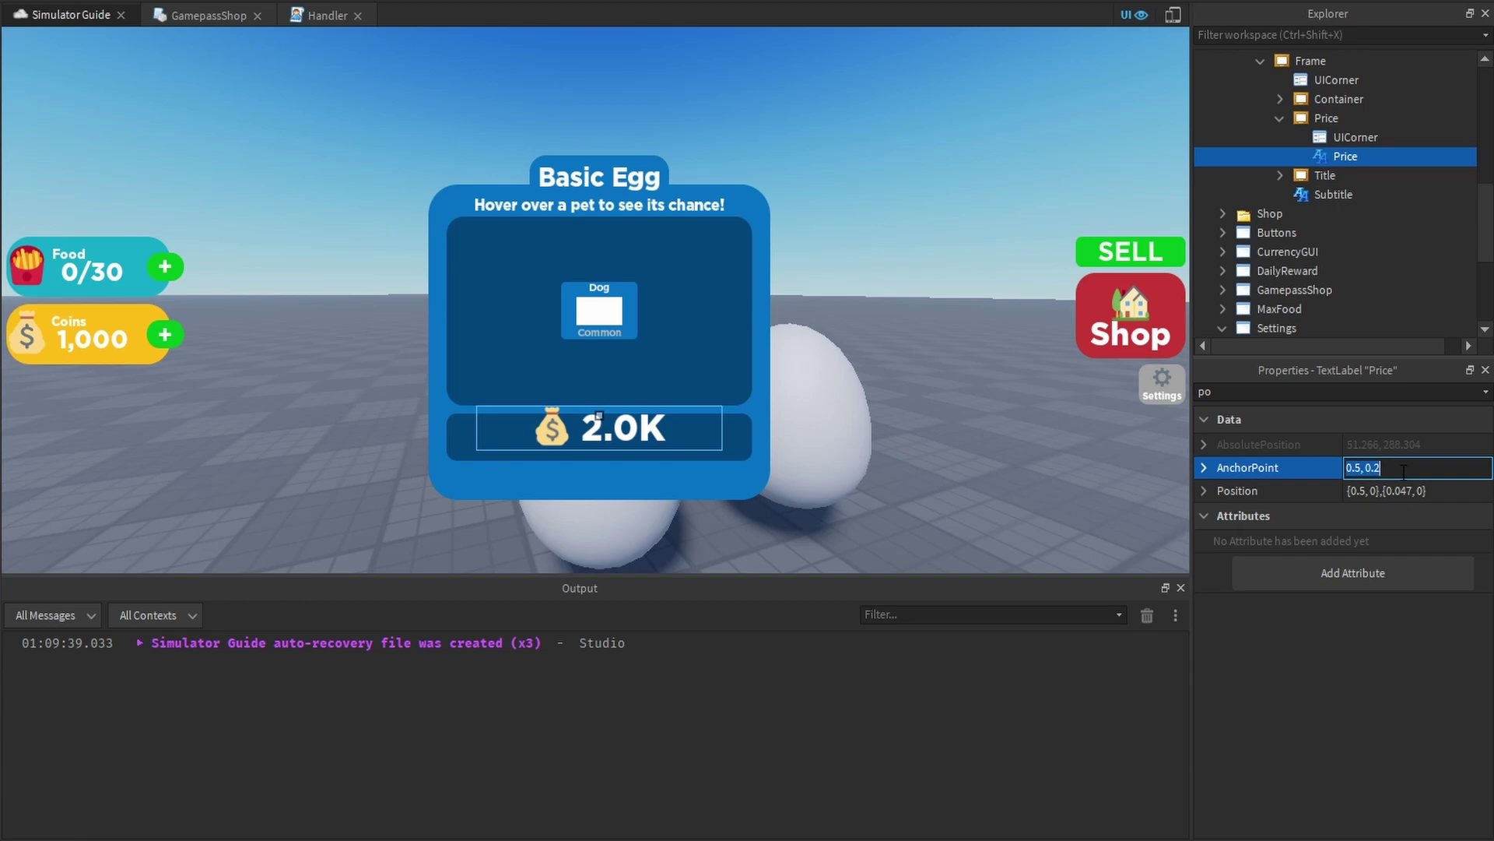
type("0.5, 0.5")
left_click(1401, 490)
double_click(1402, 490)
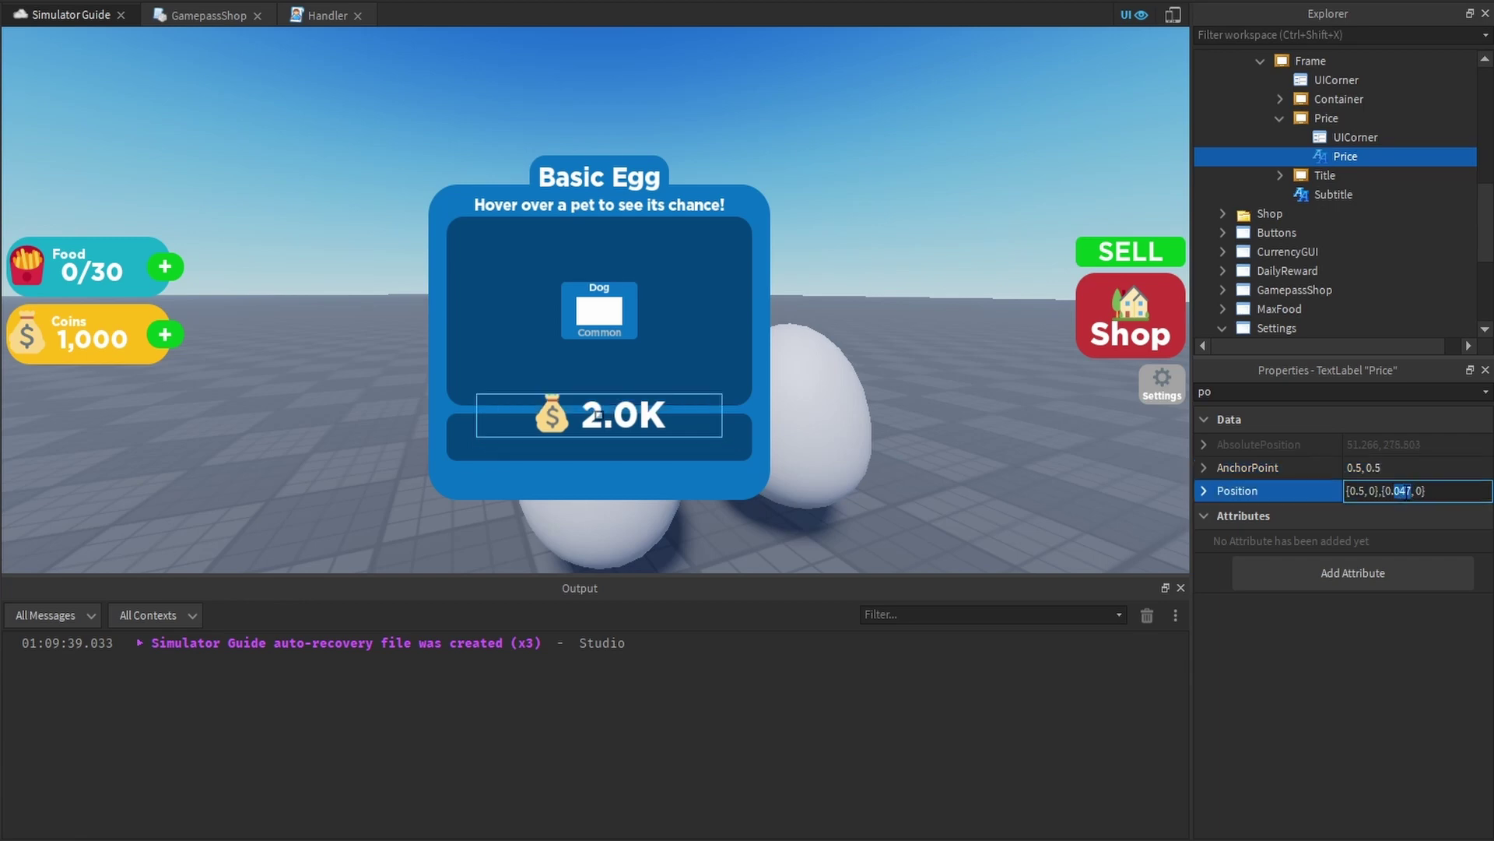
type("5")
key("Return")
Align the Price label with its frame's left edge using AnchorPoint 0, 0.5 and Position {0, 0},{0.5, 0}
left_click(1366, 465)
left_click(1355, 467)
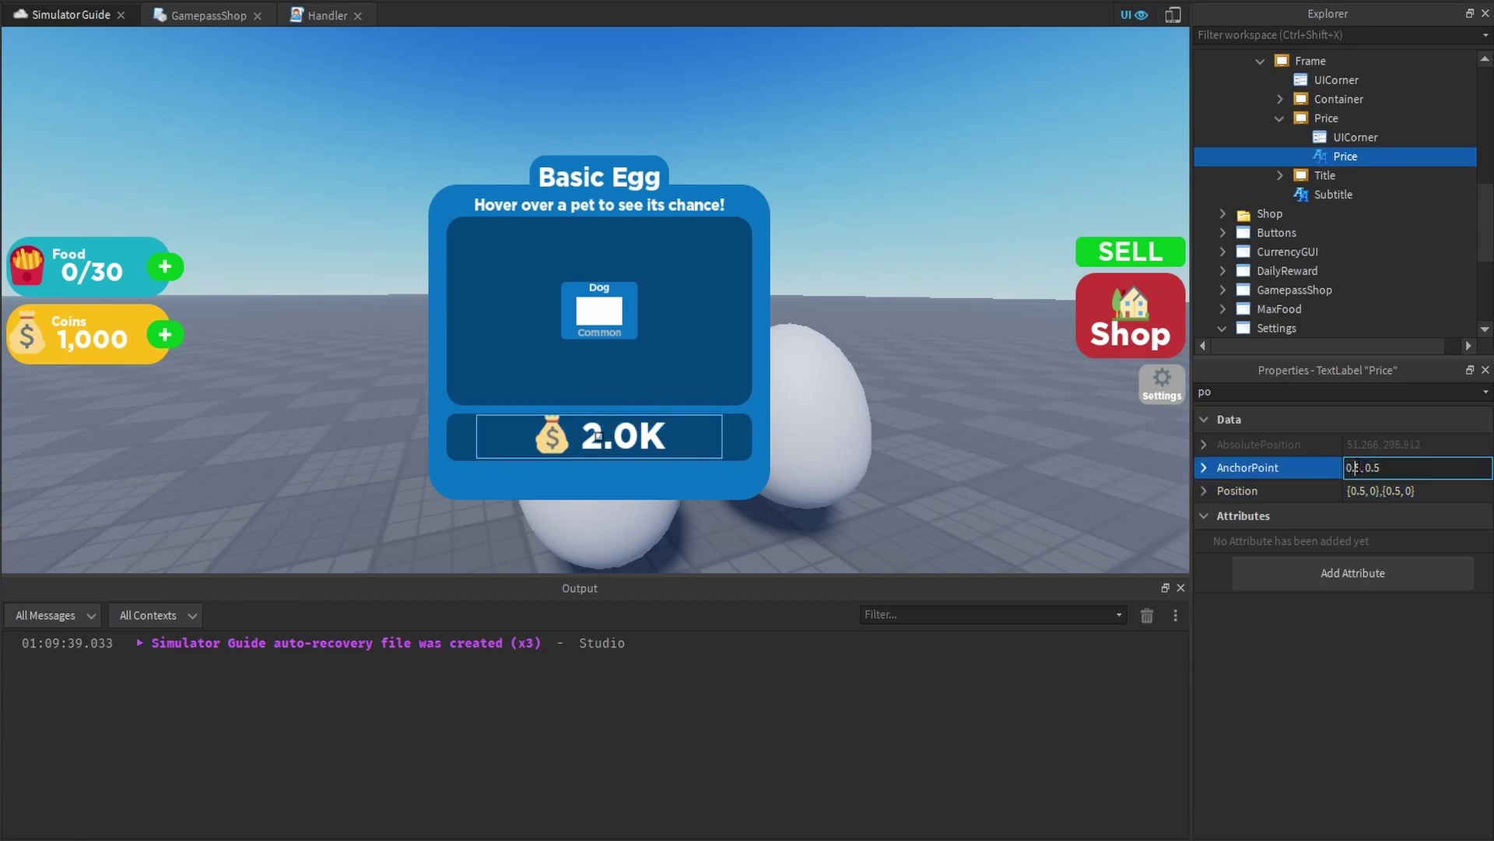
double_click(1355, 467)
type("0,")
key("Return")
left_click(1379, 491)
double_click(1362, 490)
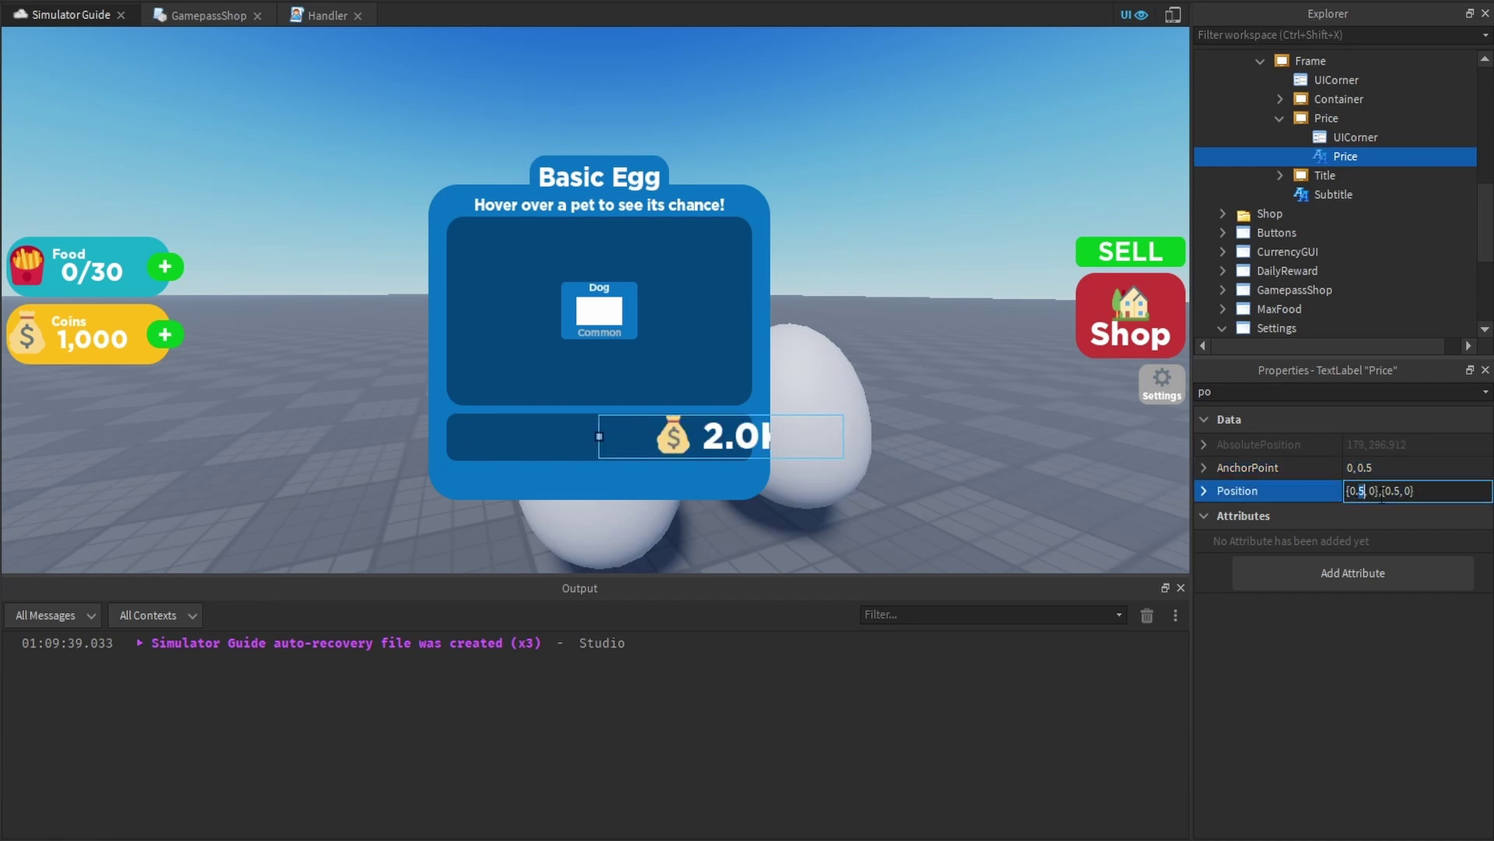
type("0")
key("Return")
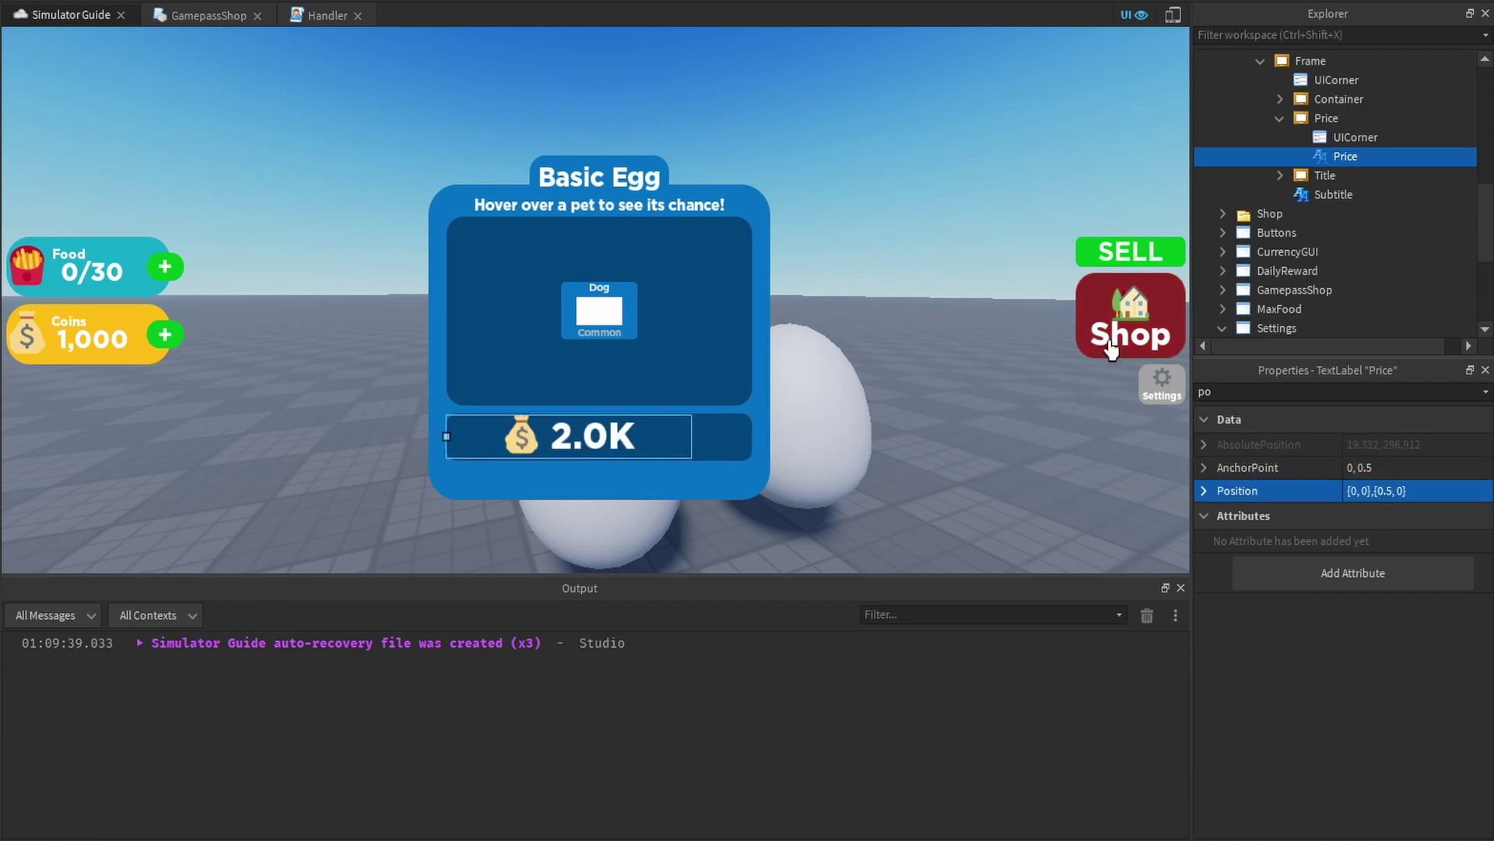
left_click(1085, 166)
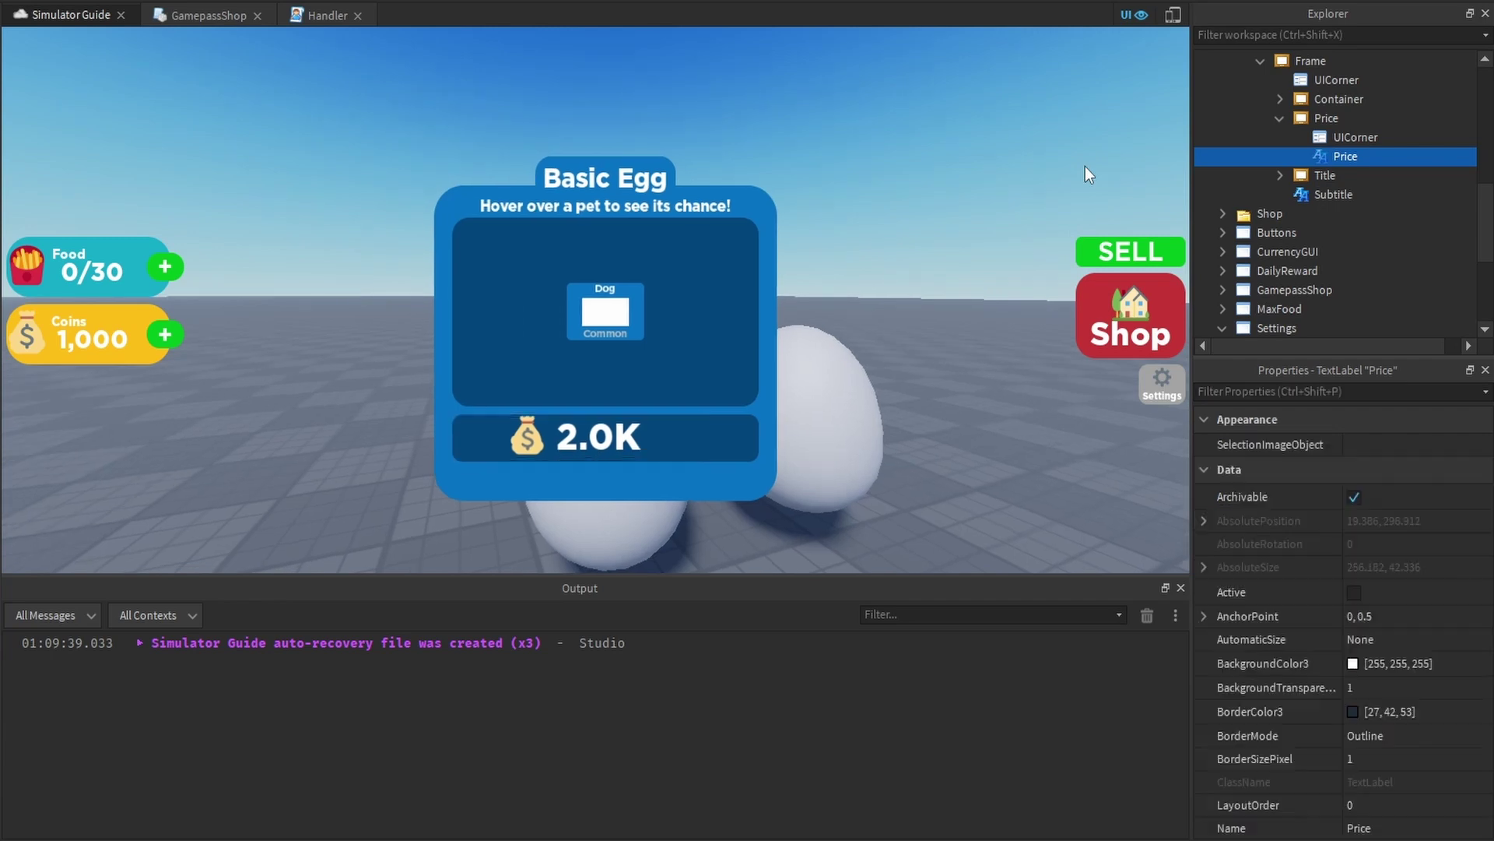
Set the Price label's TextXAlignment to Left
left_click(1324, 161)
left_click(1350, 392)
type("al")
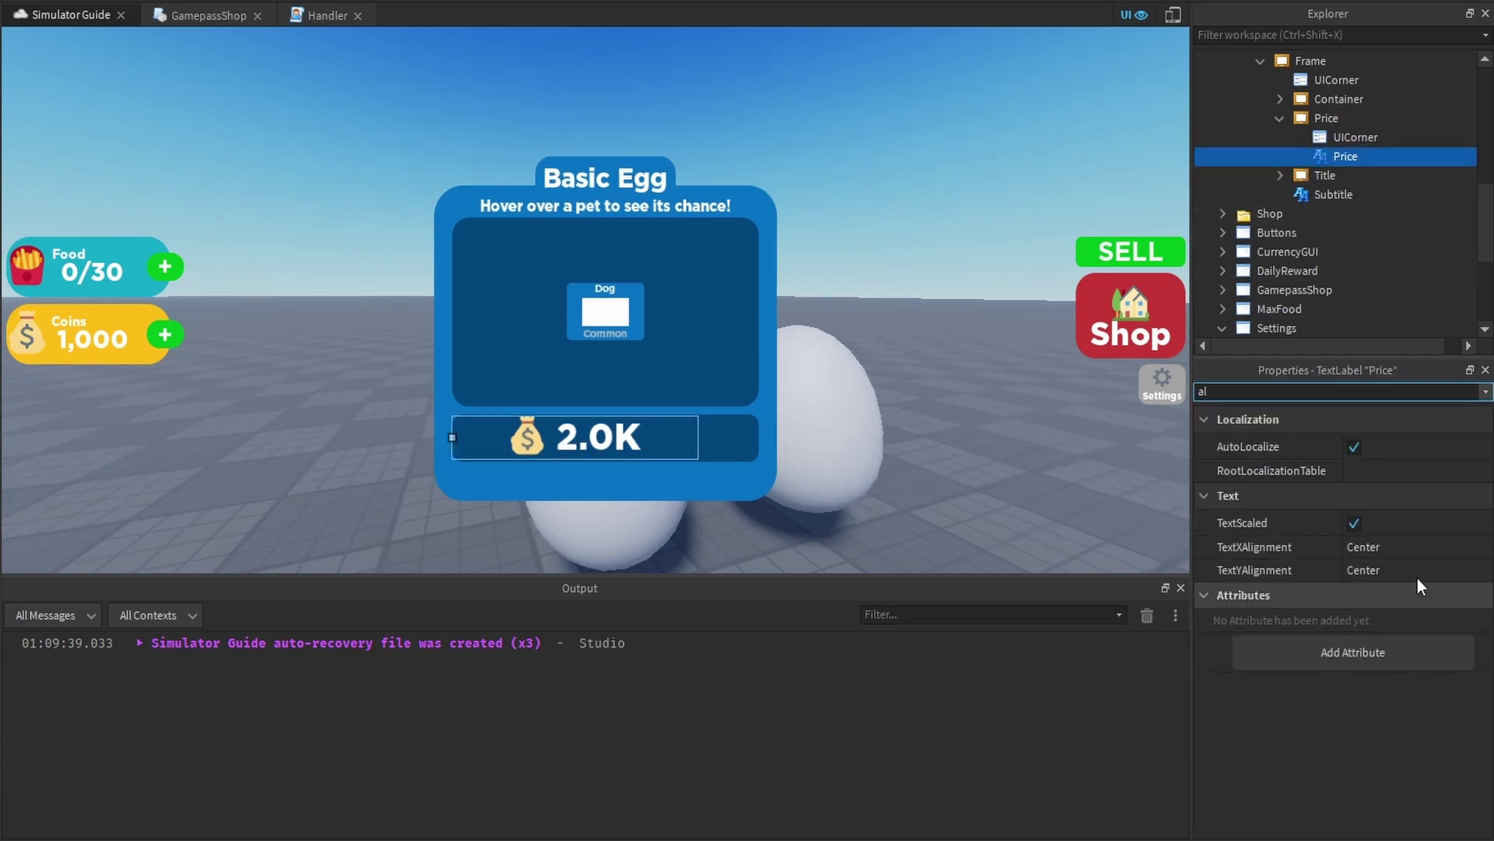
left_click(1408, 546)
left_click(1407, 548)
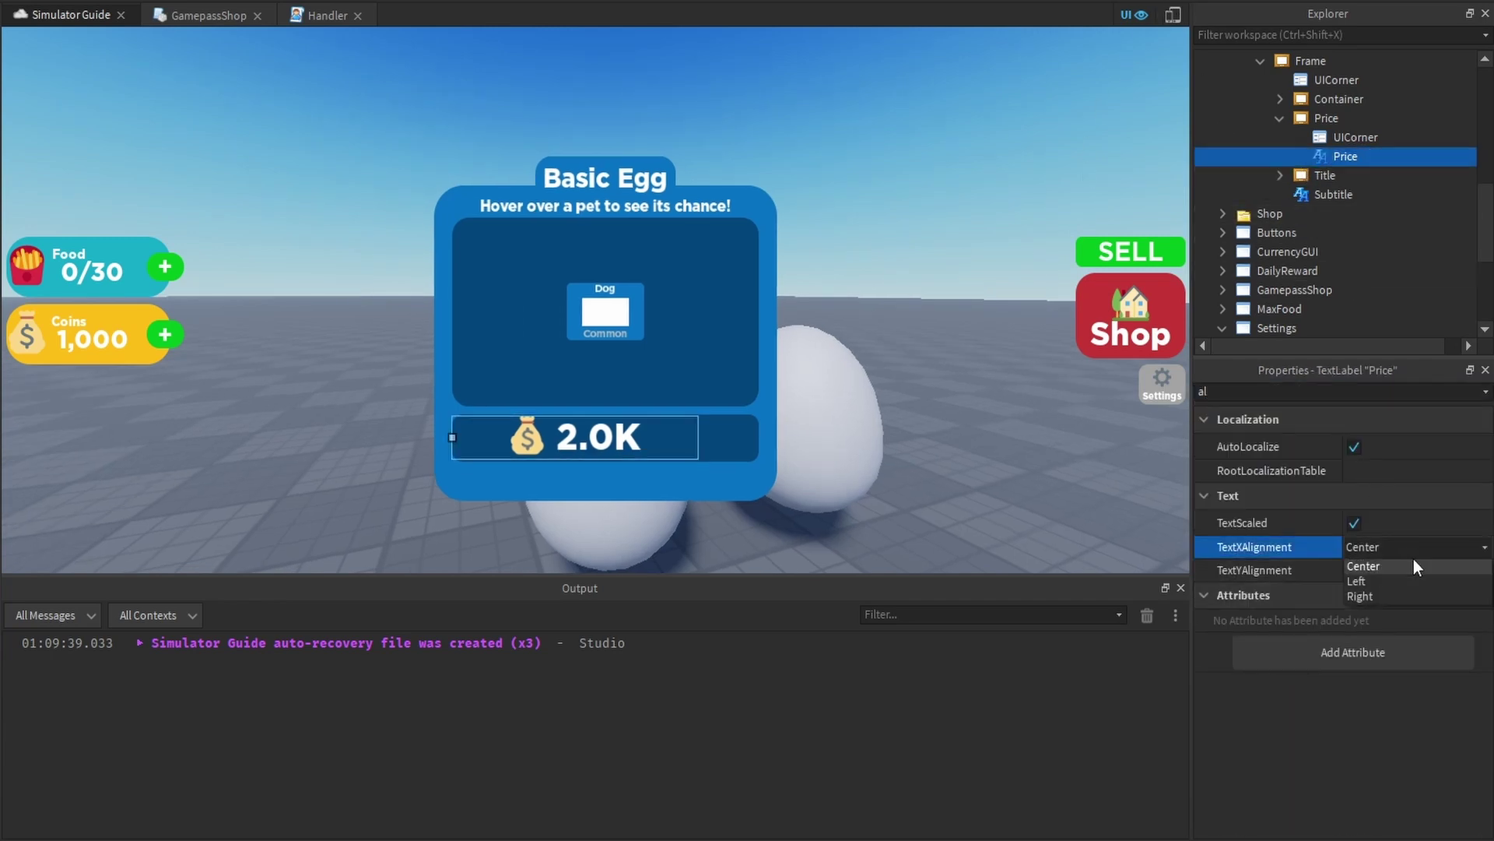
left_click(1417, 582)
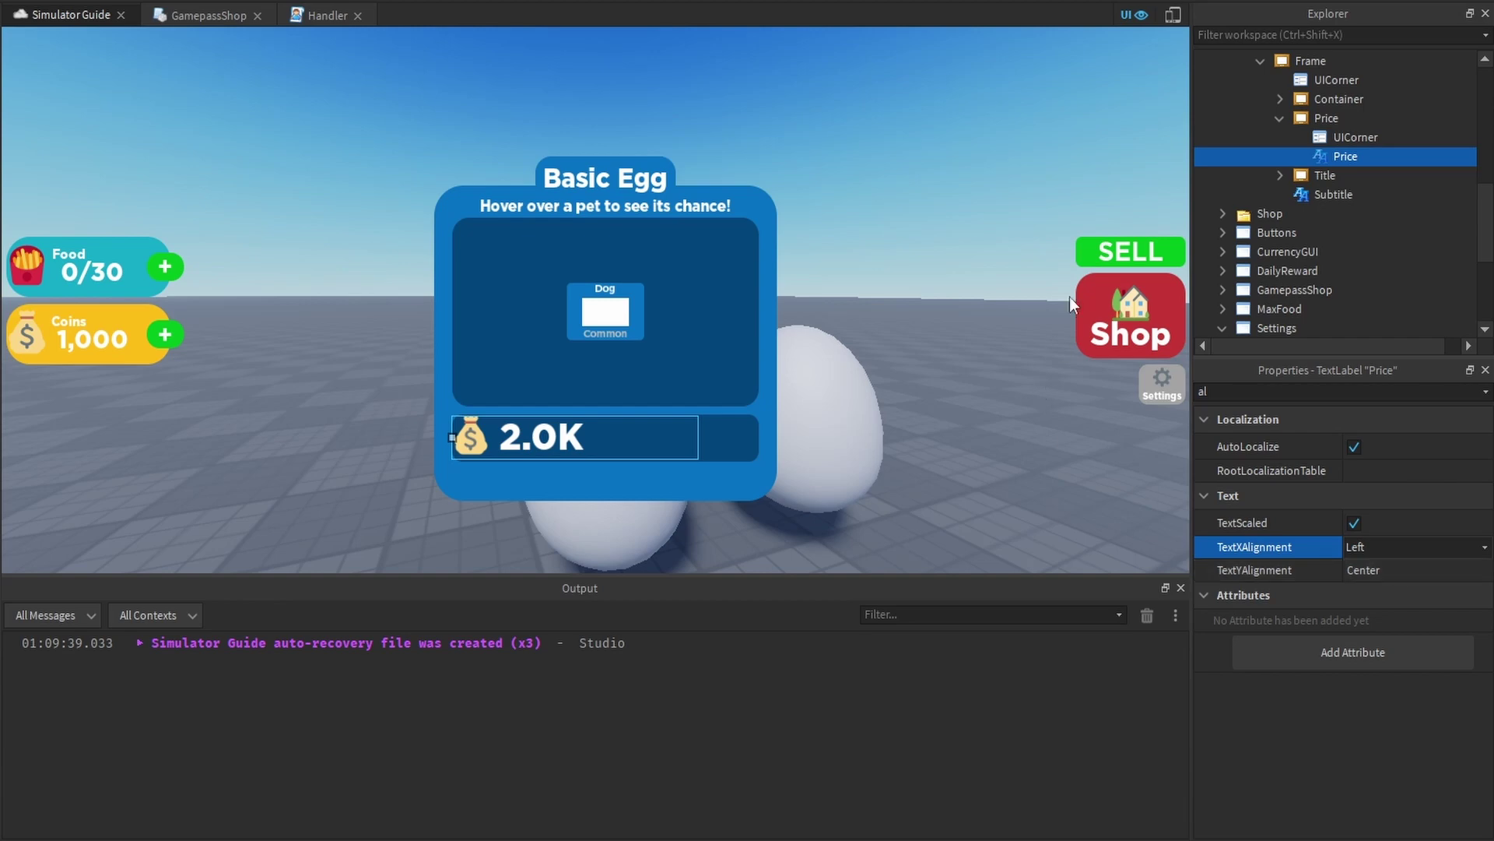
Preview the egg GUI on the emulated iPhone 5 screen, return to the normal viewport, and select the Price label
left_click(1026, 198)
left_click(1173, 15)
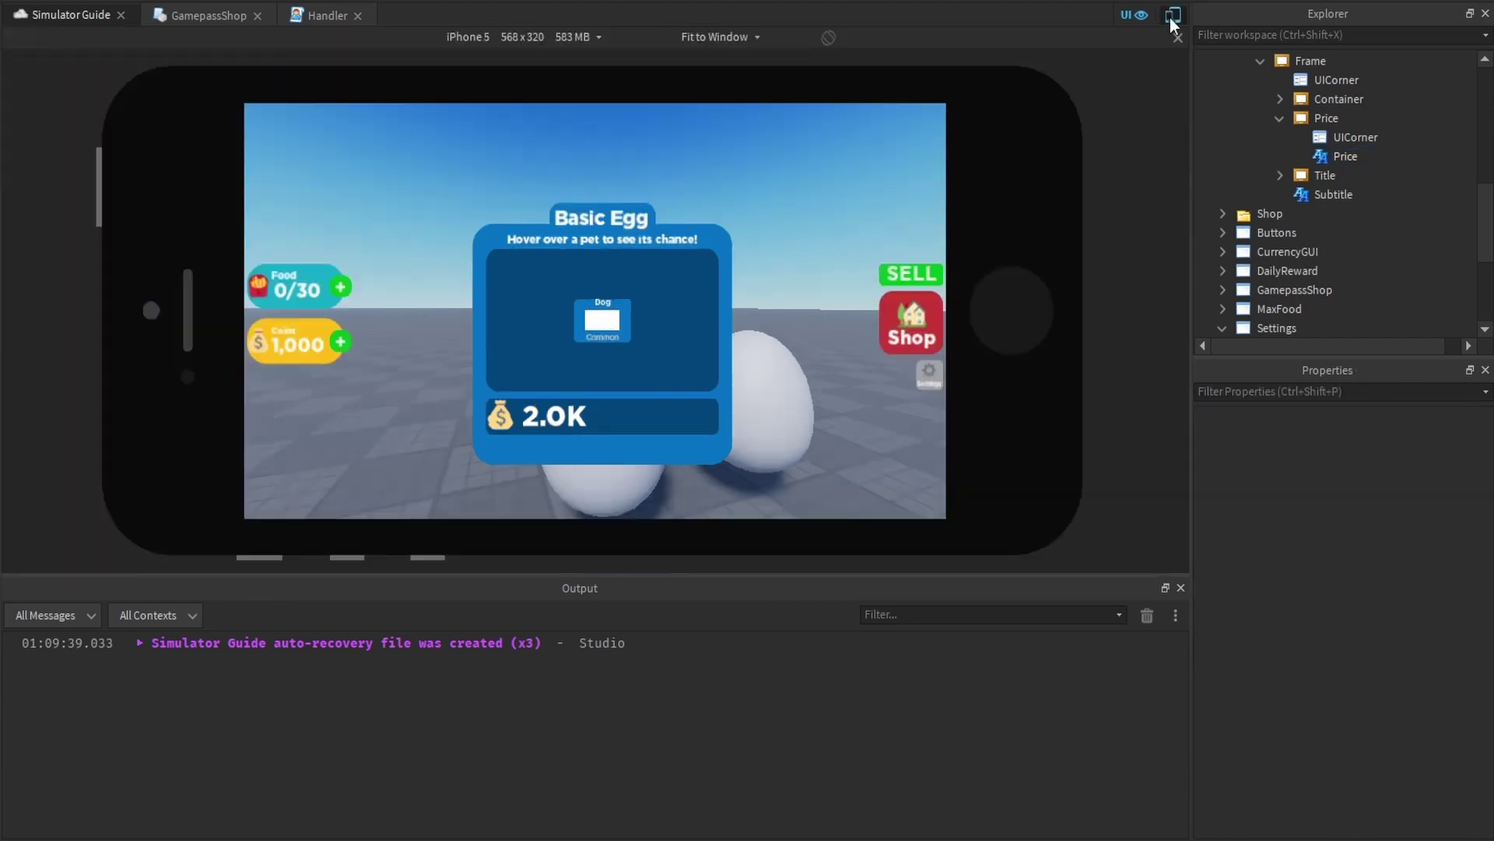
left_click(1172, 14)
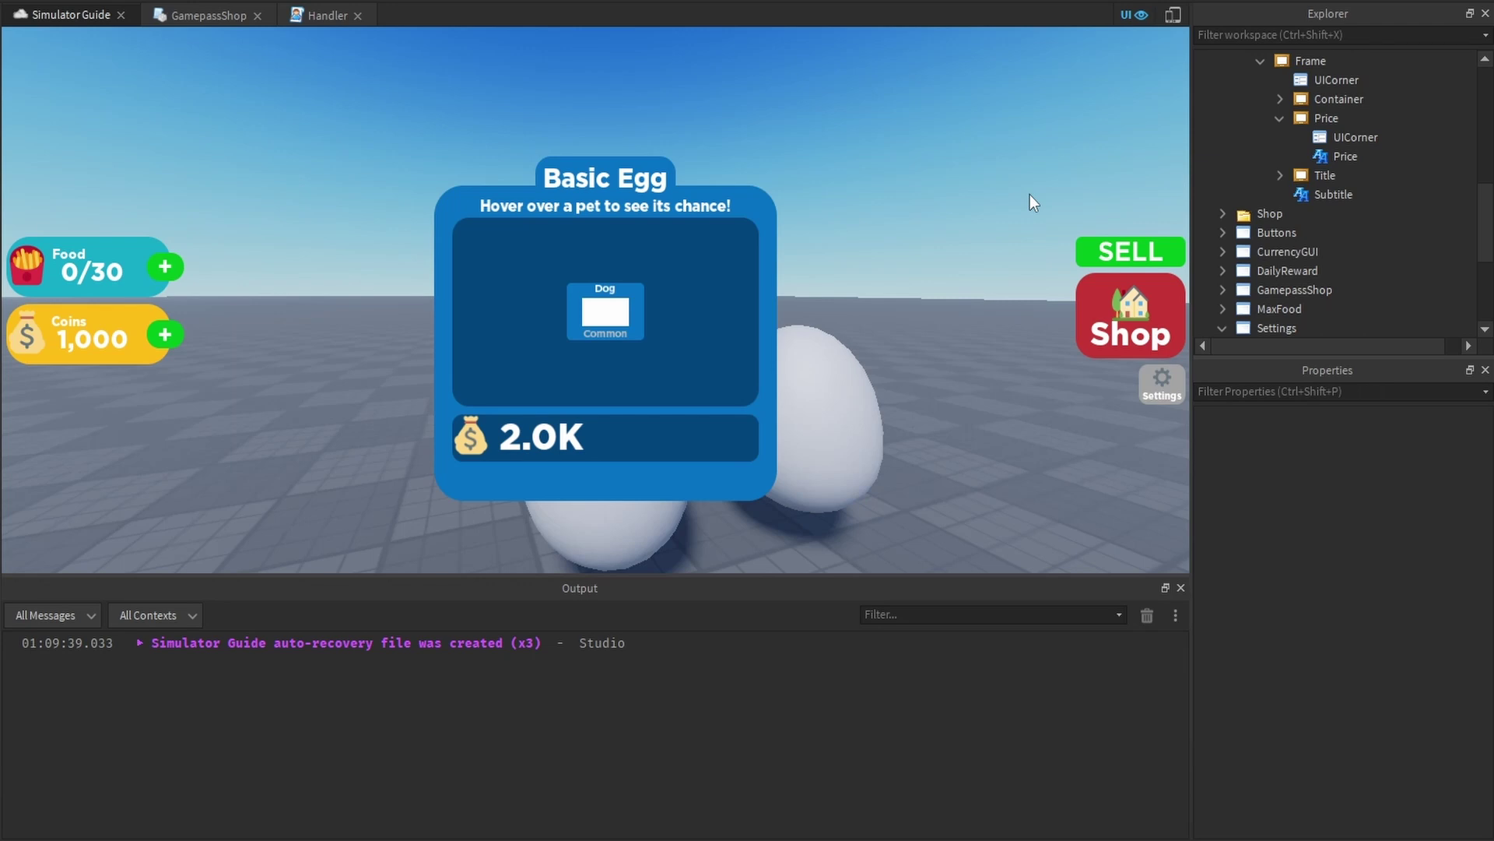
left_click(1345, 155)
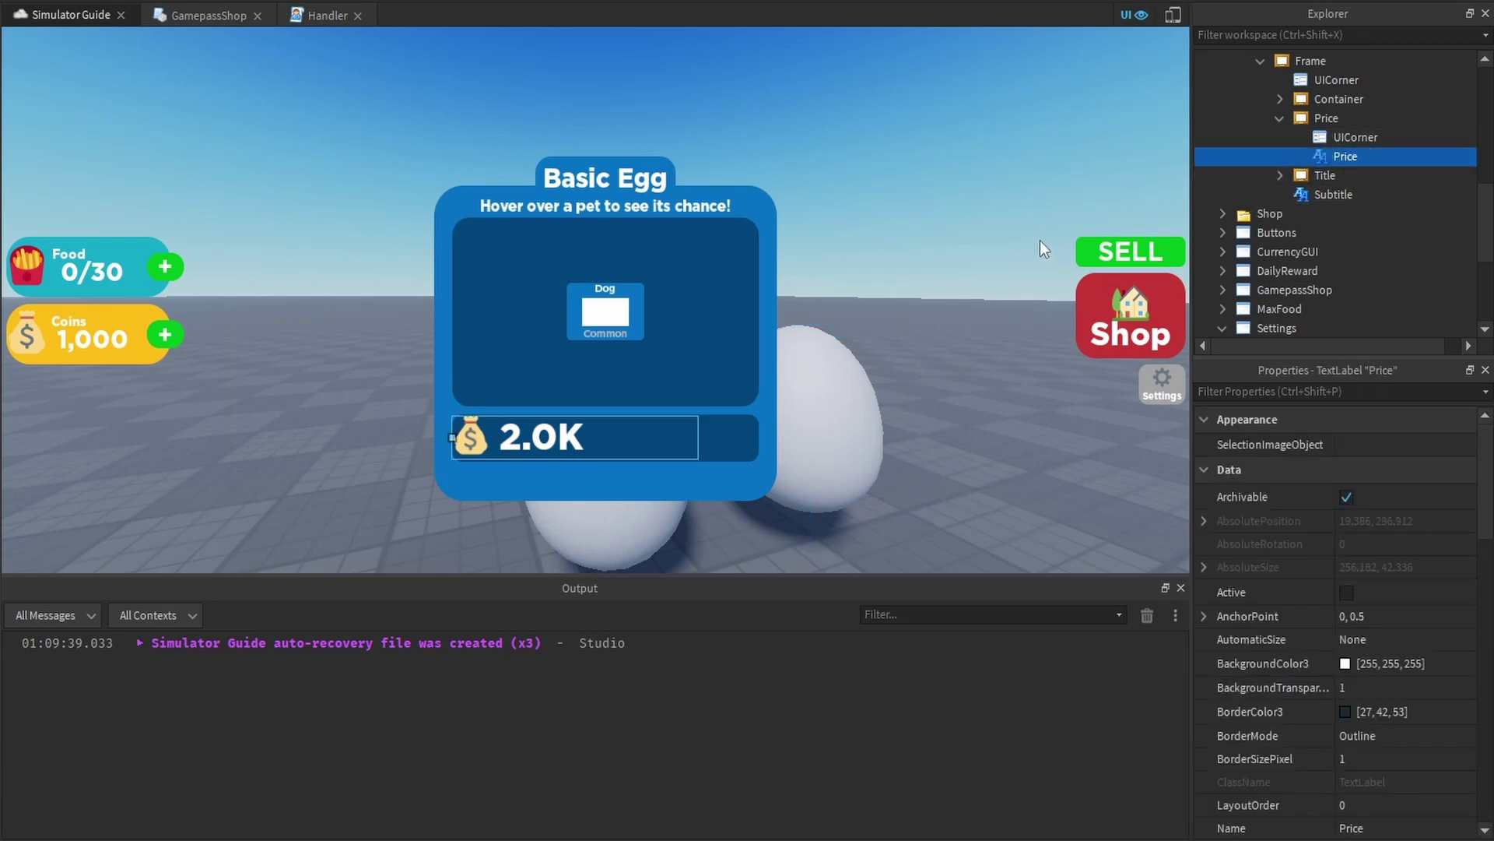
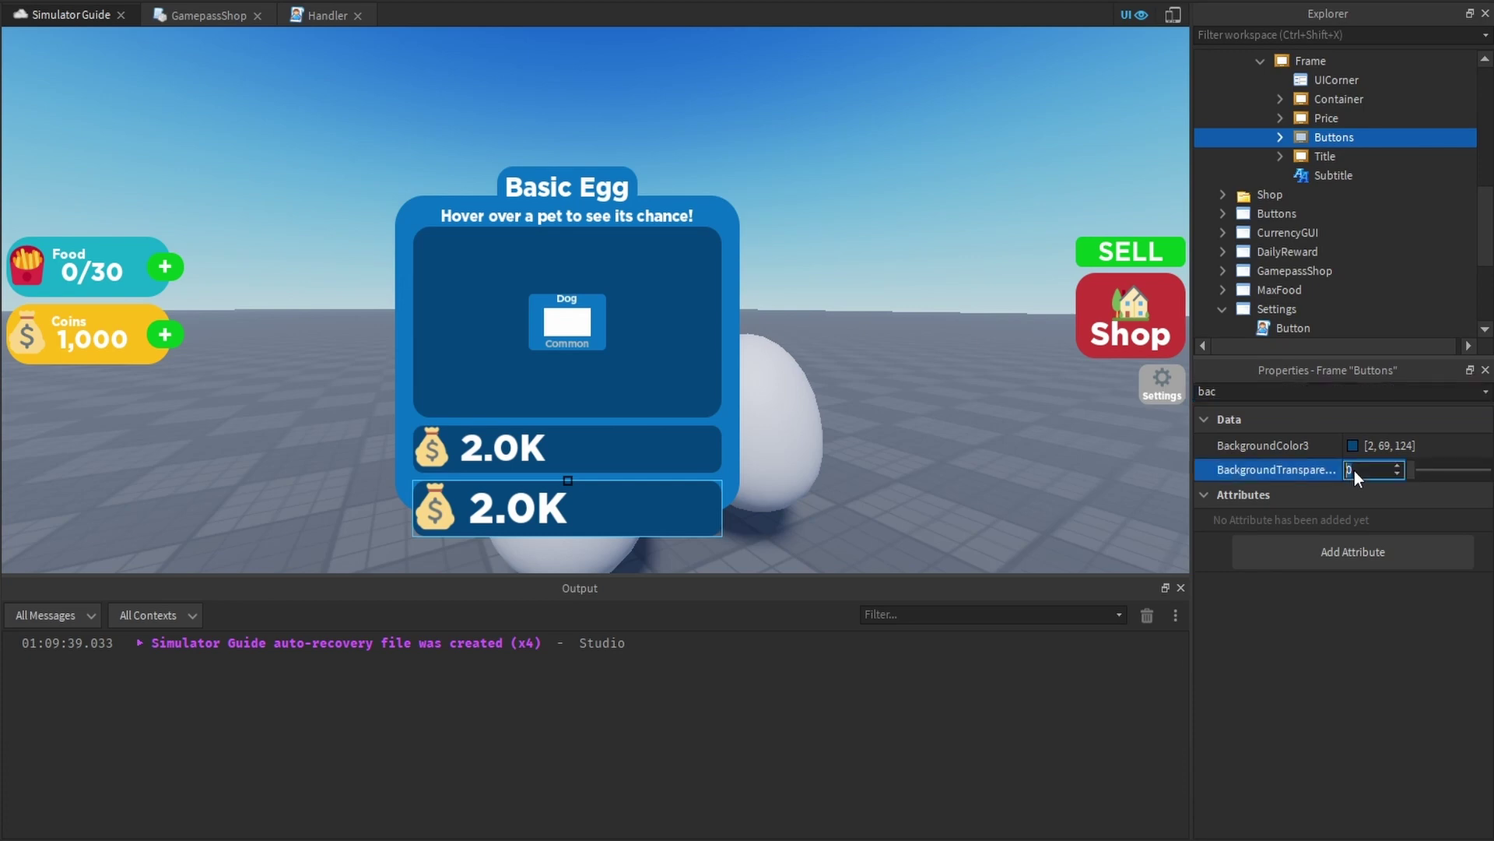
Set the Buttons frame's BackgroundTransparency to 1 and delete the UICorner and Price label inside it
key("Return")
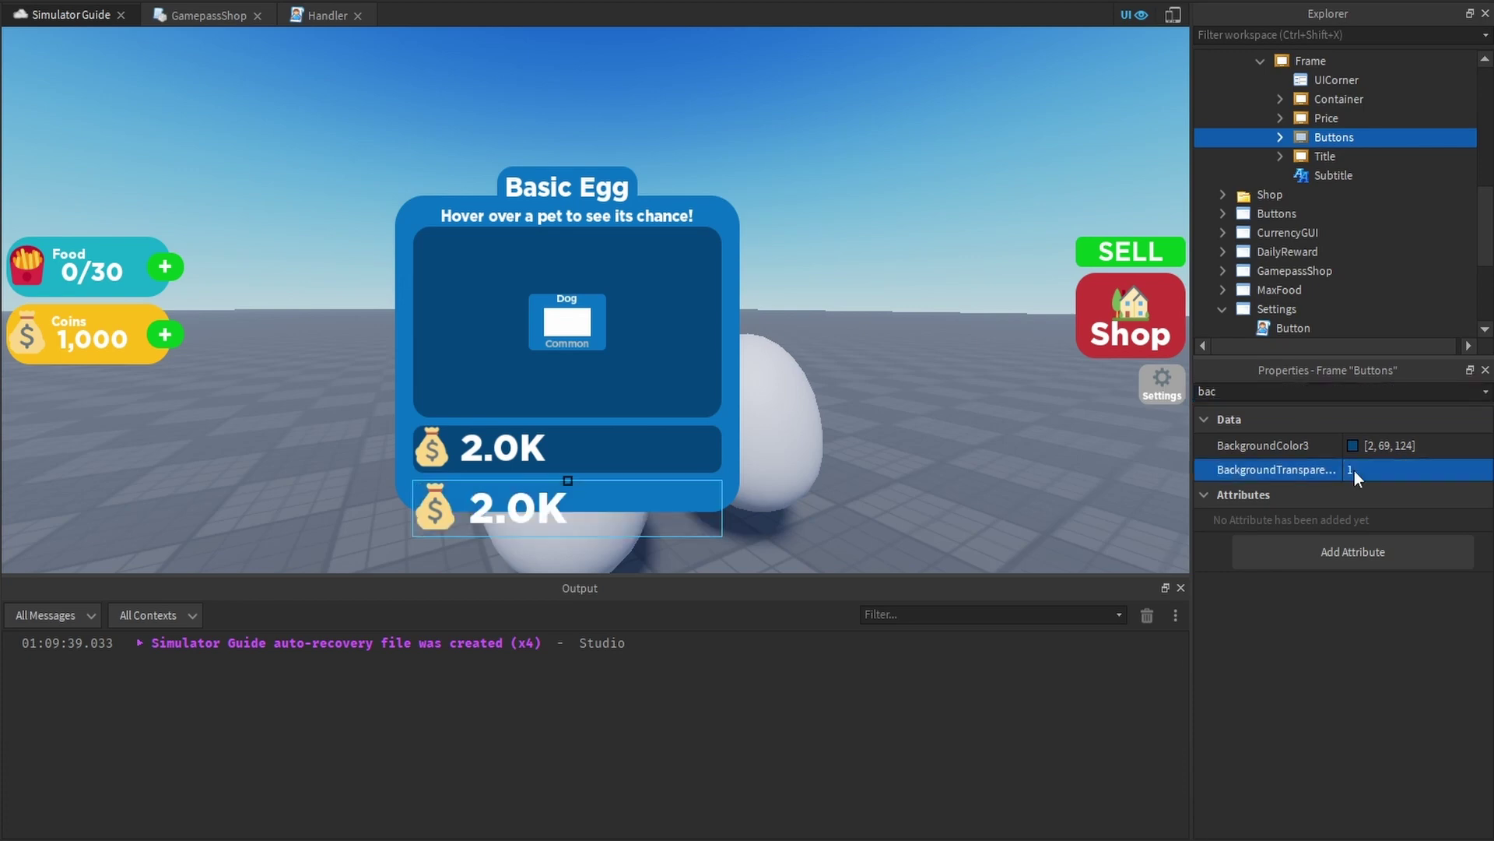
left_click(1279, 137)
left_click(1340, 159)
left_click(1342, 170, "shift")
key("Delete")
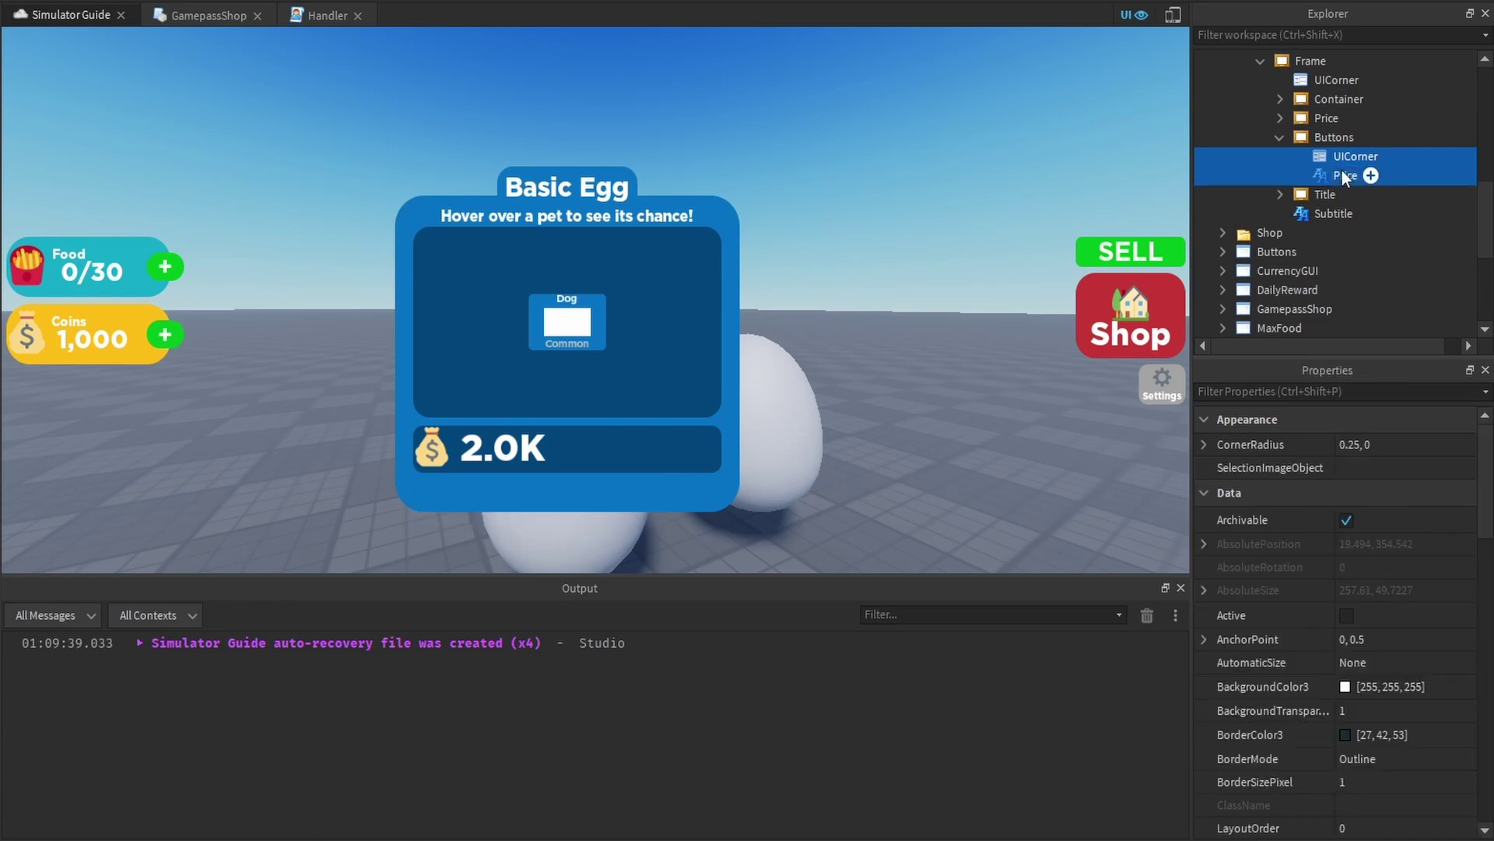
Add a TextButton to the Buttons frame and name it x3
left_click(1367, 137)
type("Text")
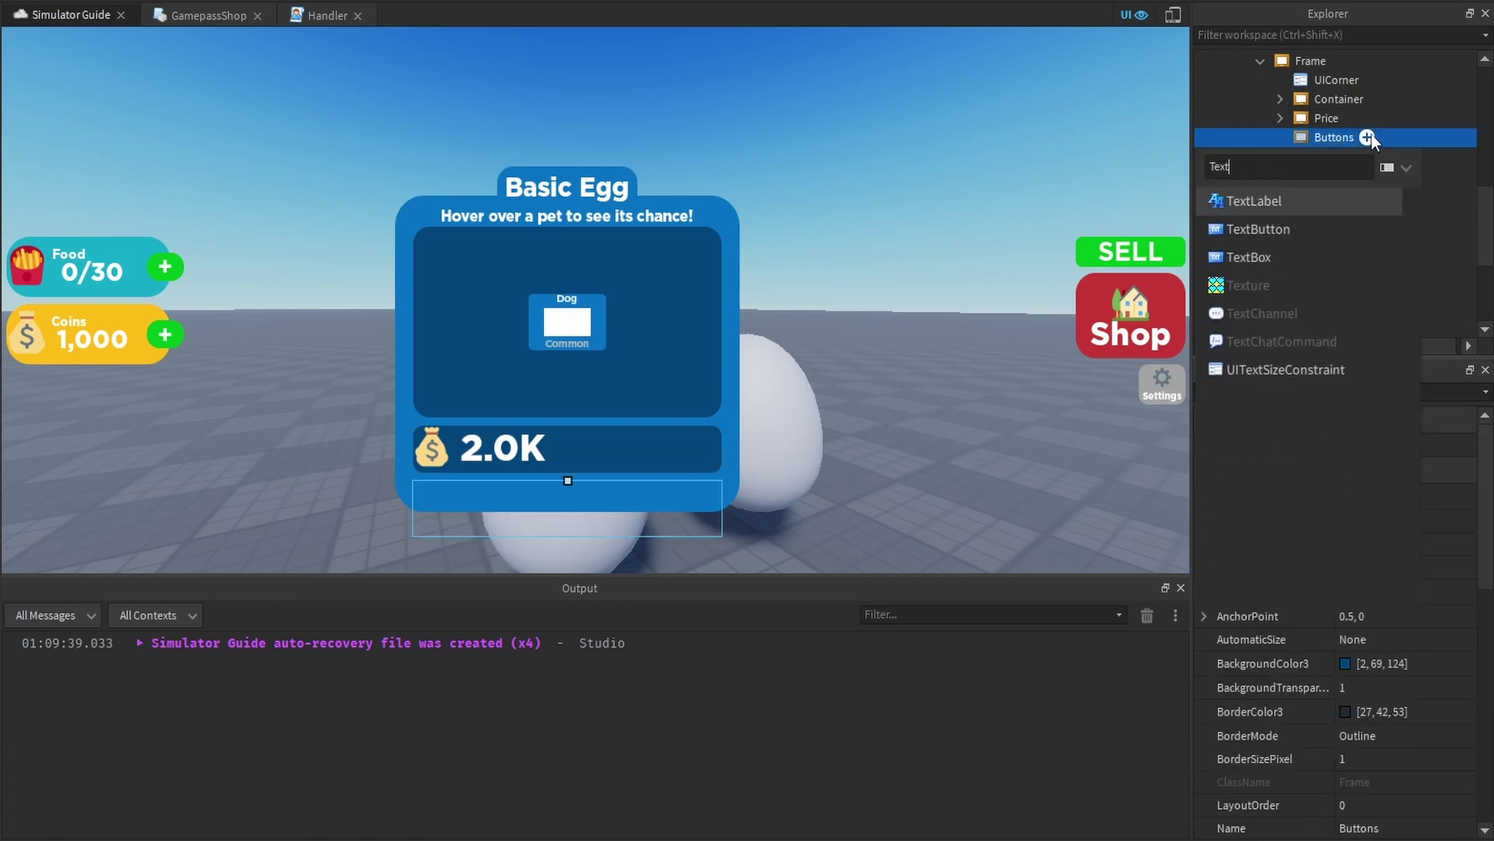
key("Down")
key("Return")
left_click(1359, 158)
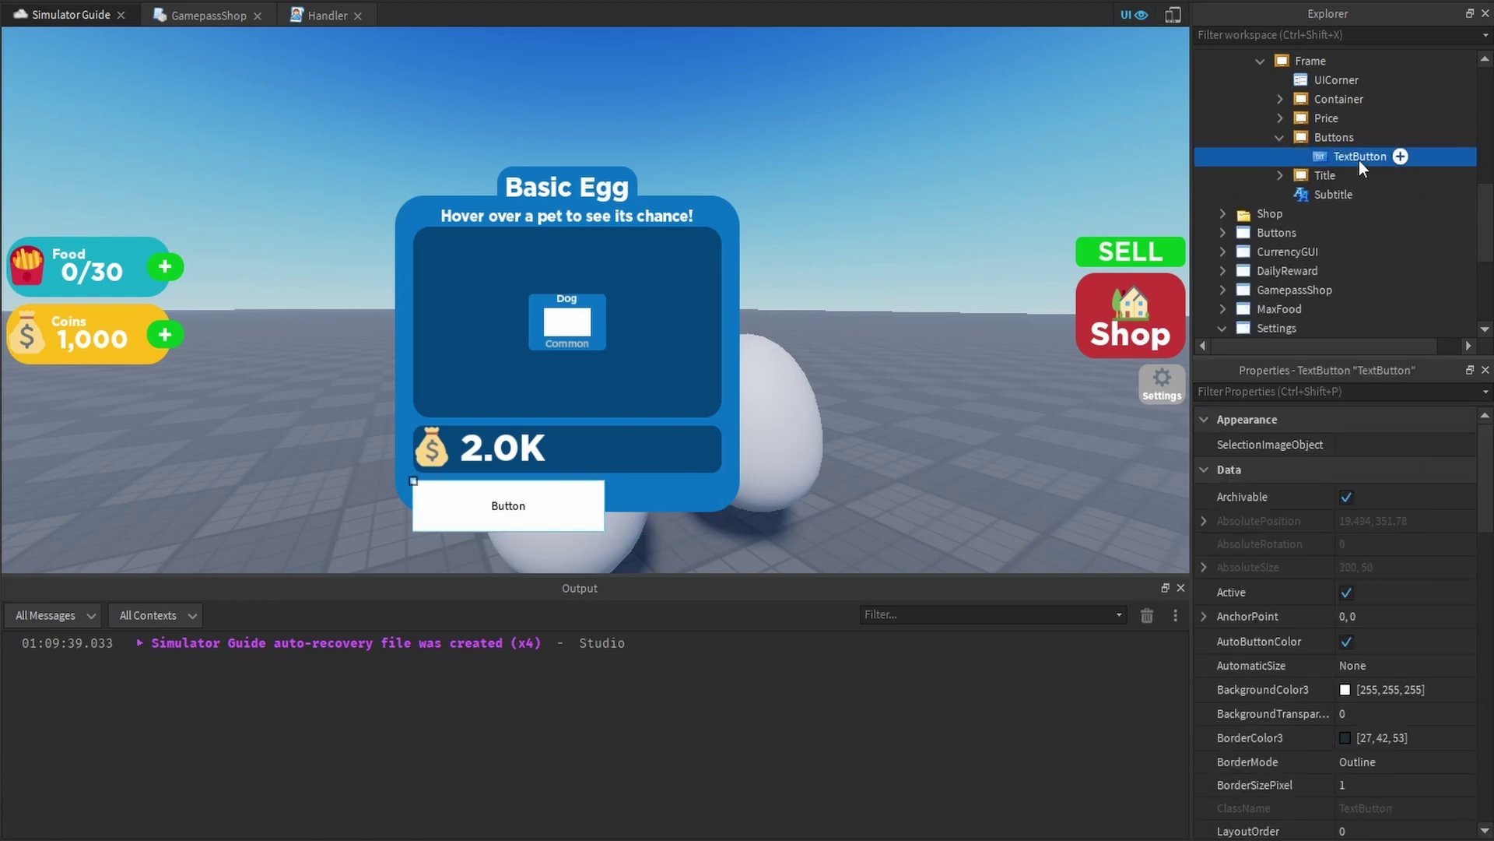
double_click(1359, 158)
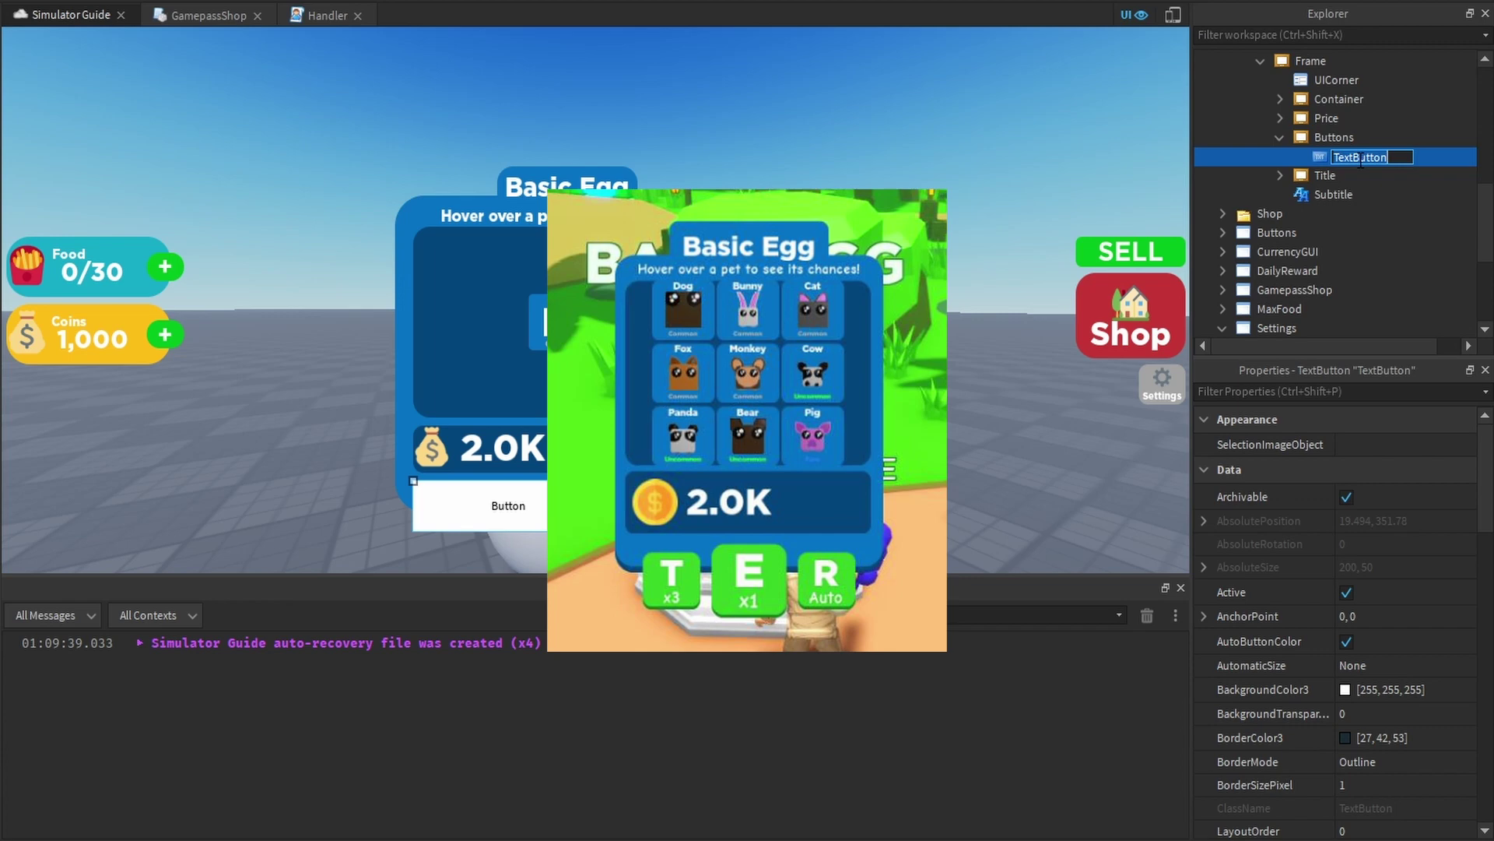
type("x3")
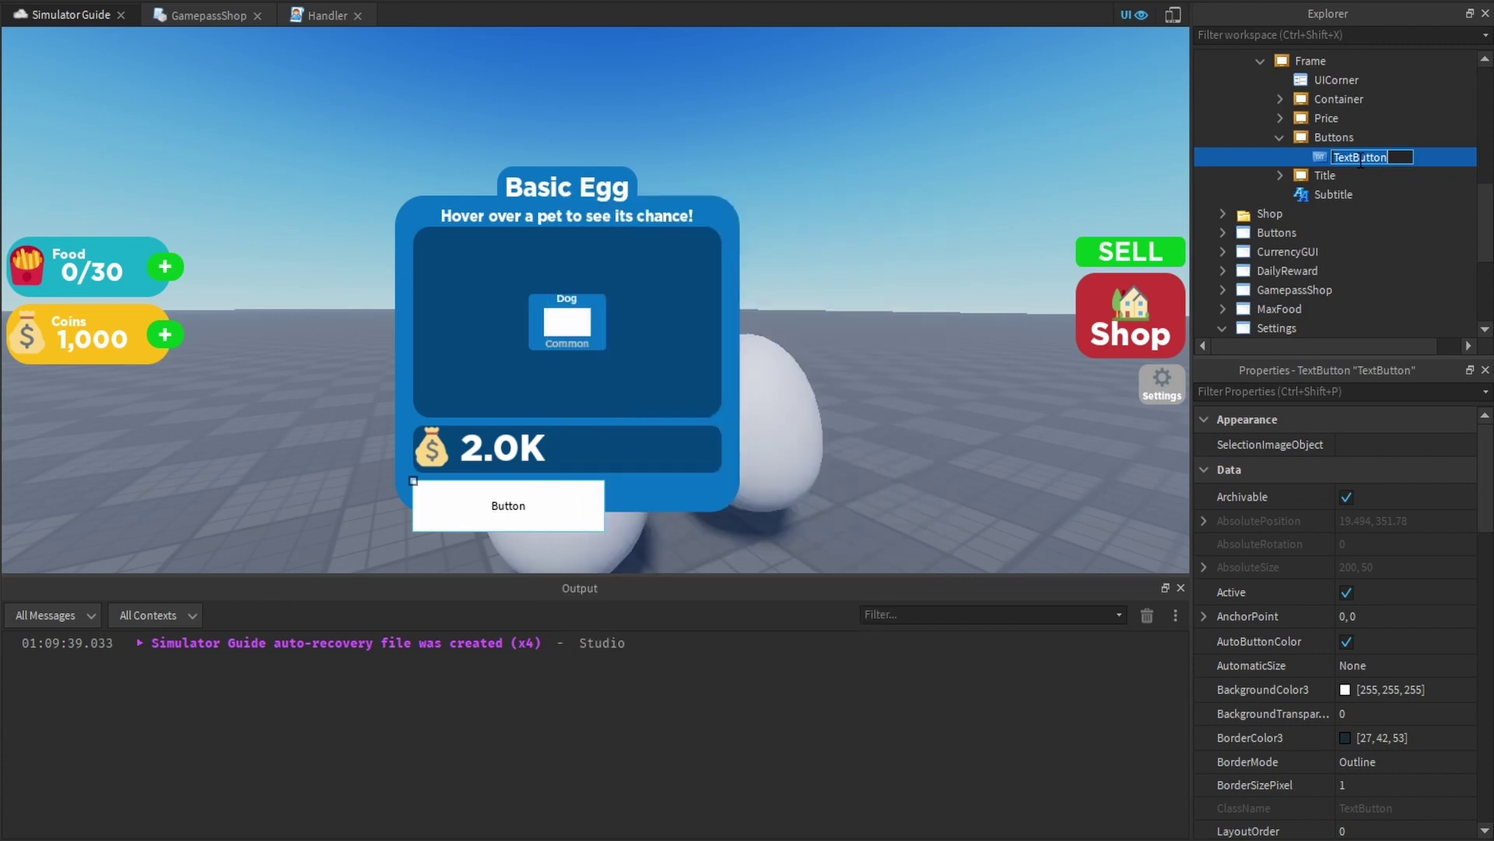
key("Return")
Clear the x3 button's Text so that it is empty
left_click(1370, 391)
type("text")
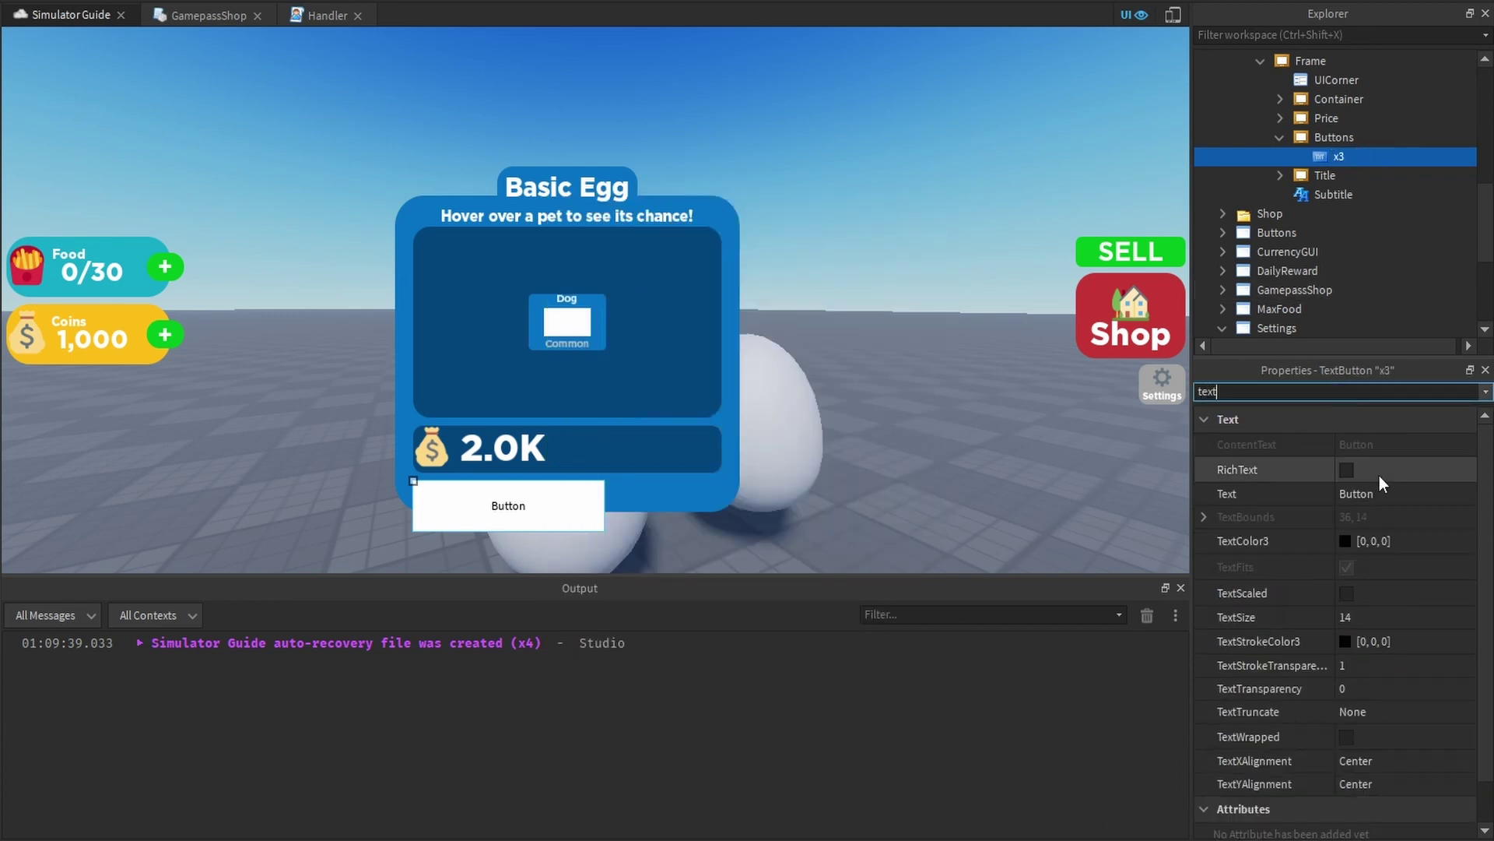
left_click(1384, 494)
key("BackSpace")
key("Return")
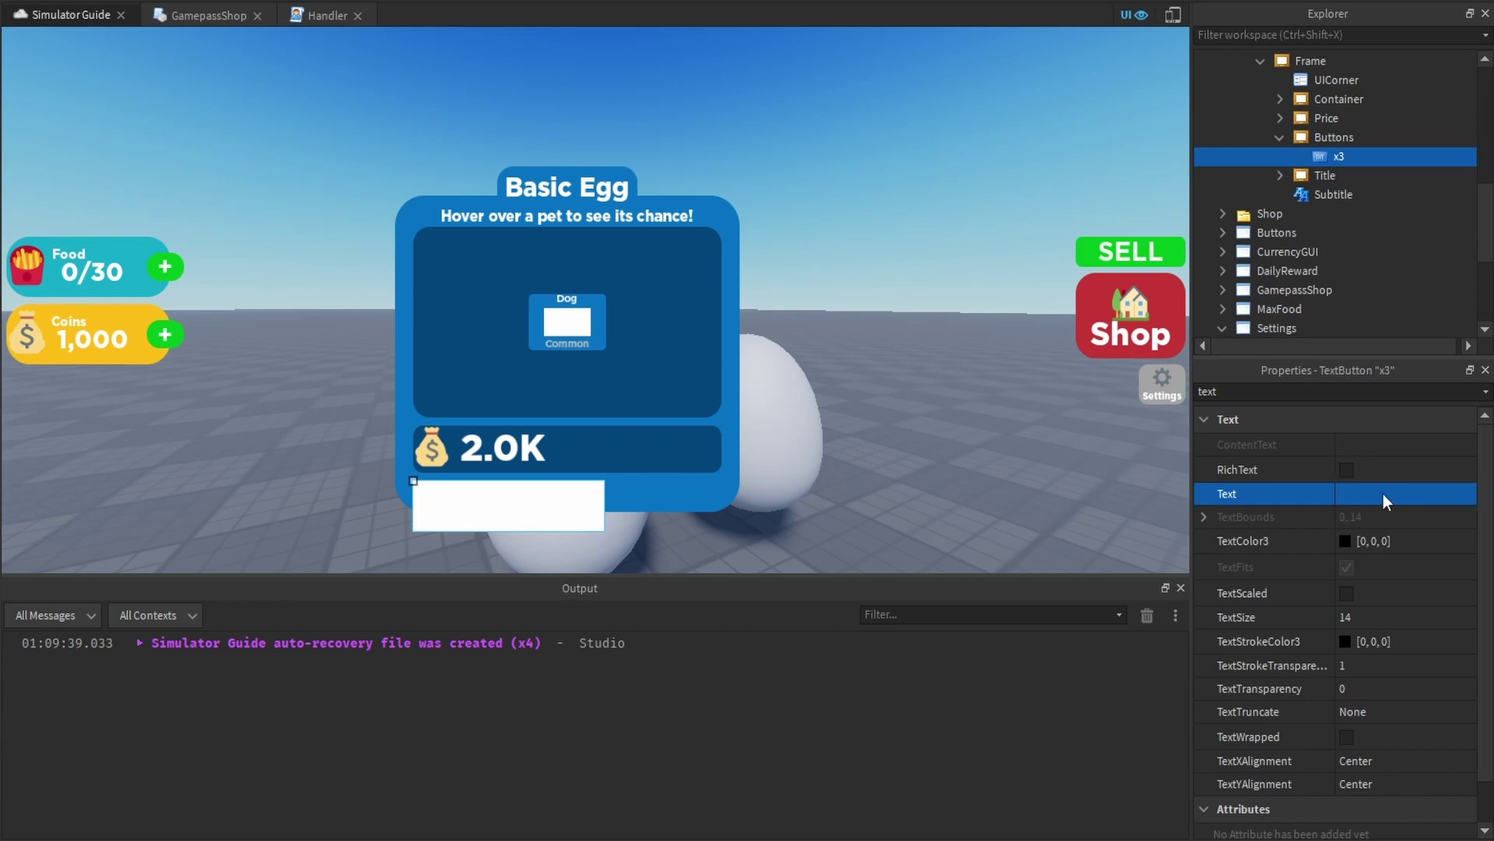
Set the x3 button's Size to {0.275, 0},{1, 0} and its BackgroundColor3 to 55, 205, 38
double_click(1339, 391)
type("size")
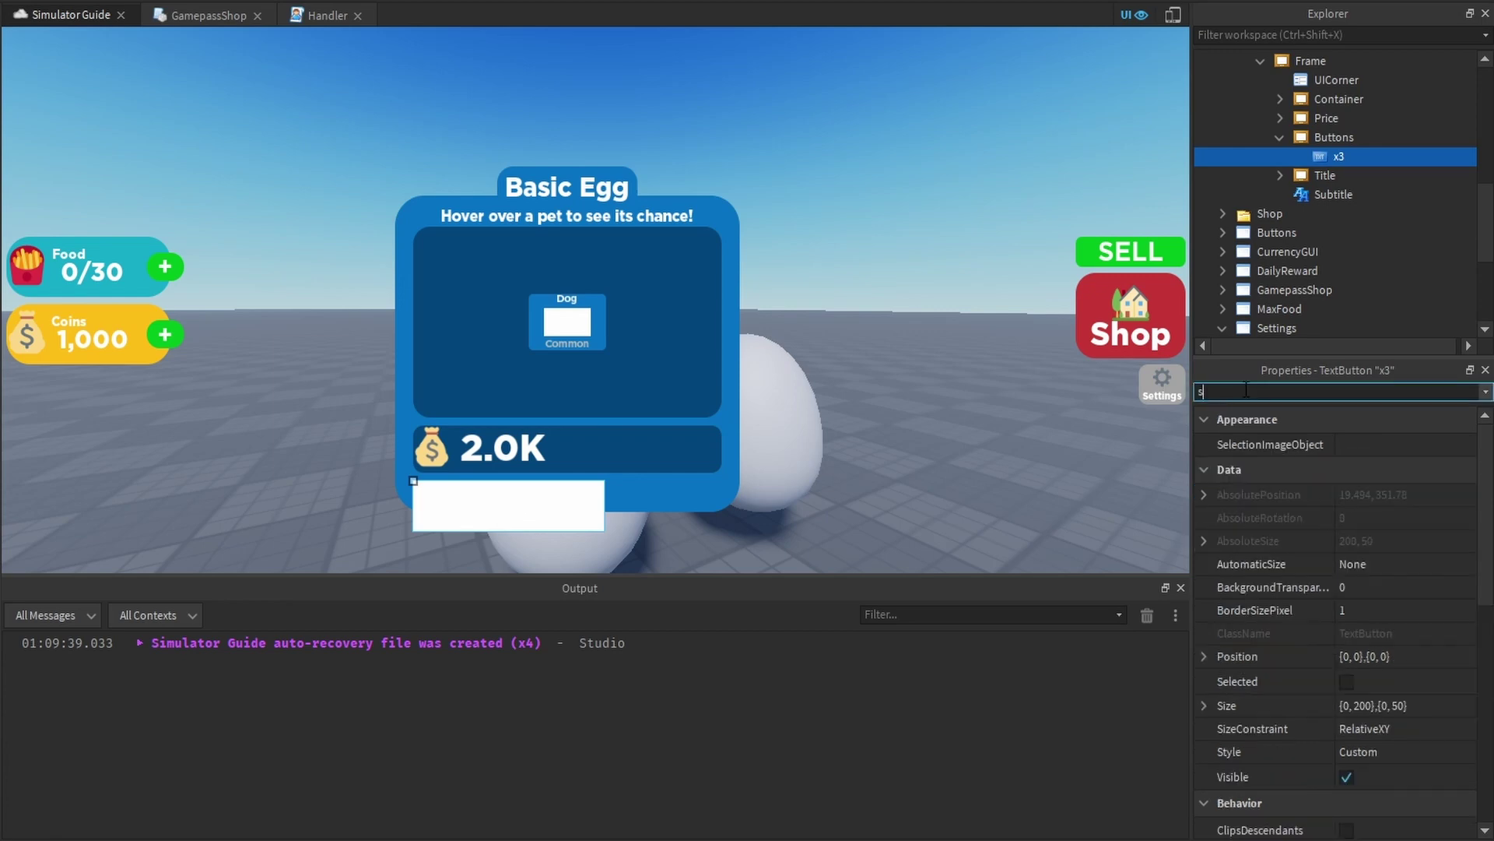
left_click(1417, 514)
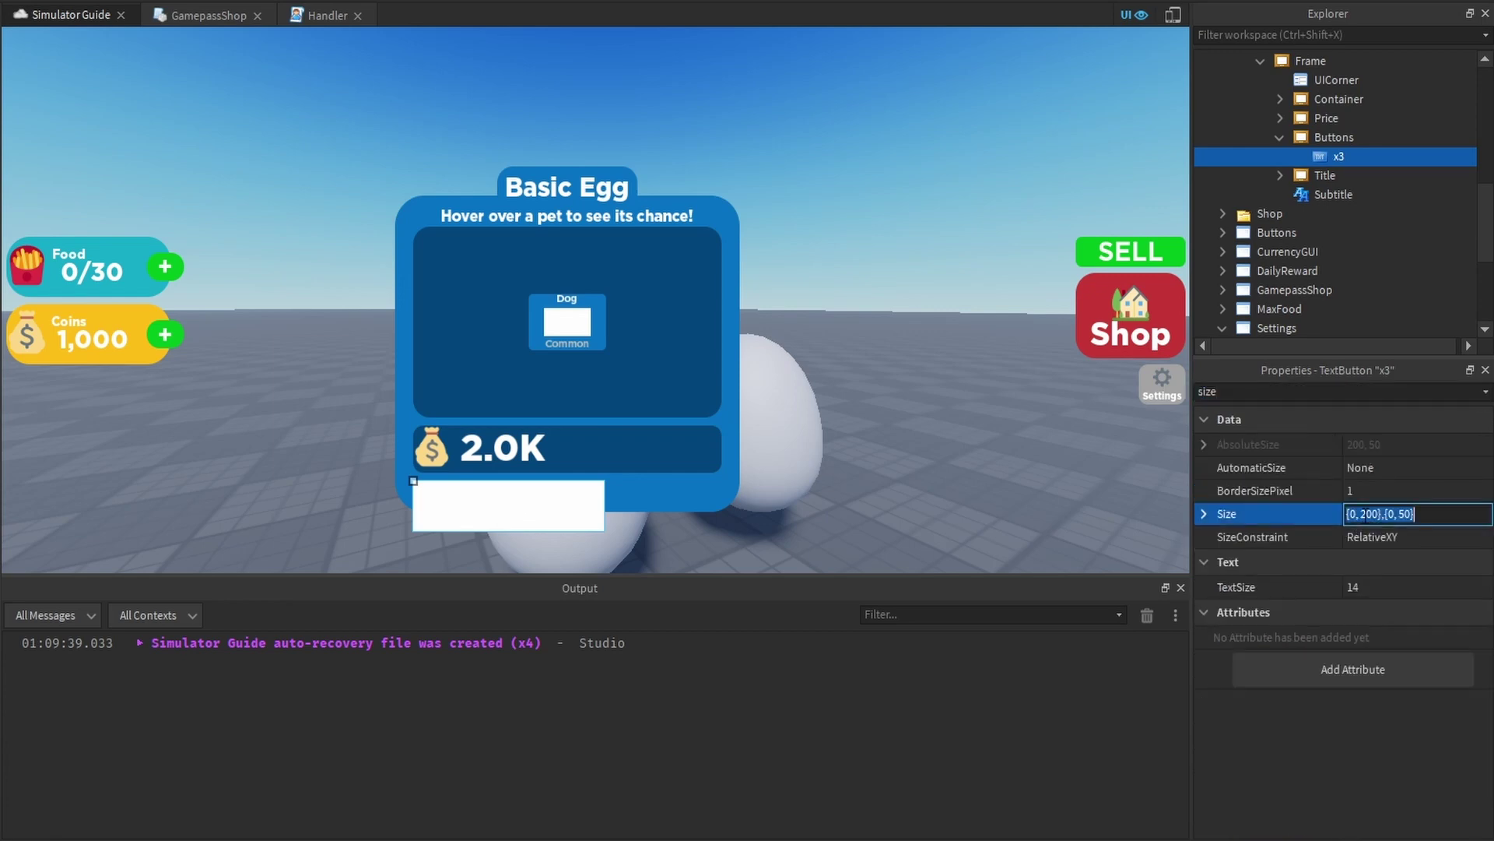
type(".275, 0, 1, 0")
key("Return")
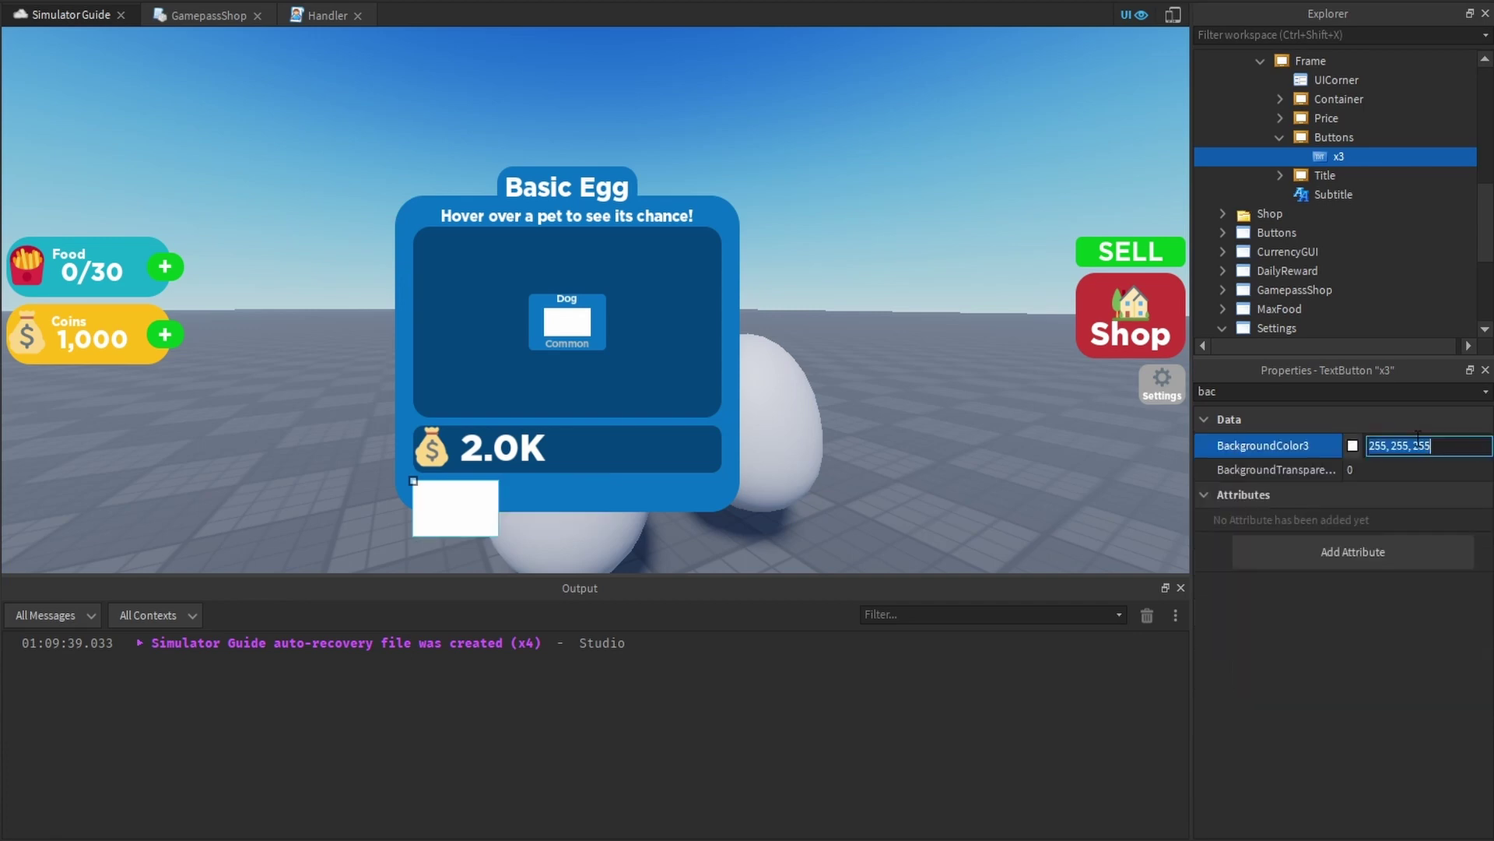
type("[55, 205, 38]")
key("Return")
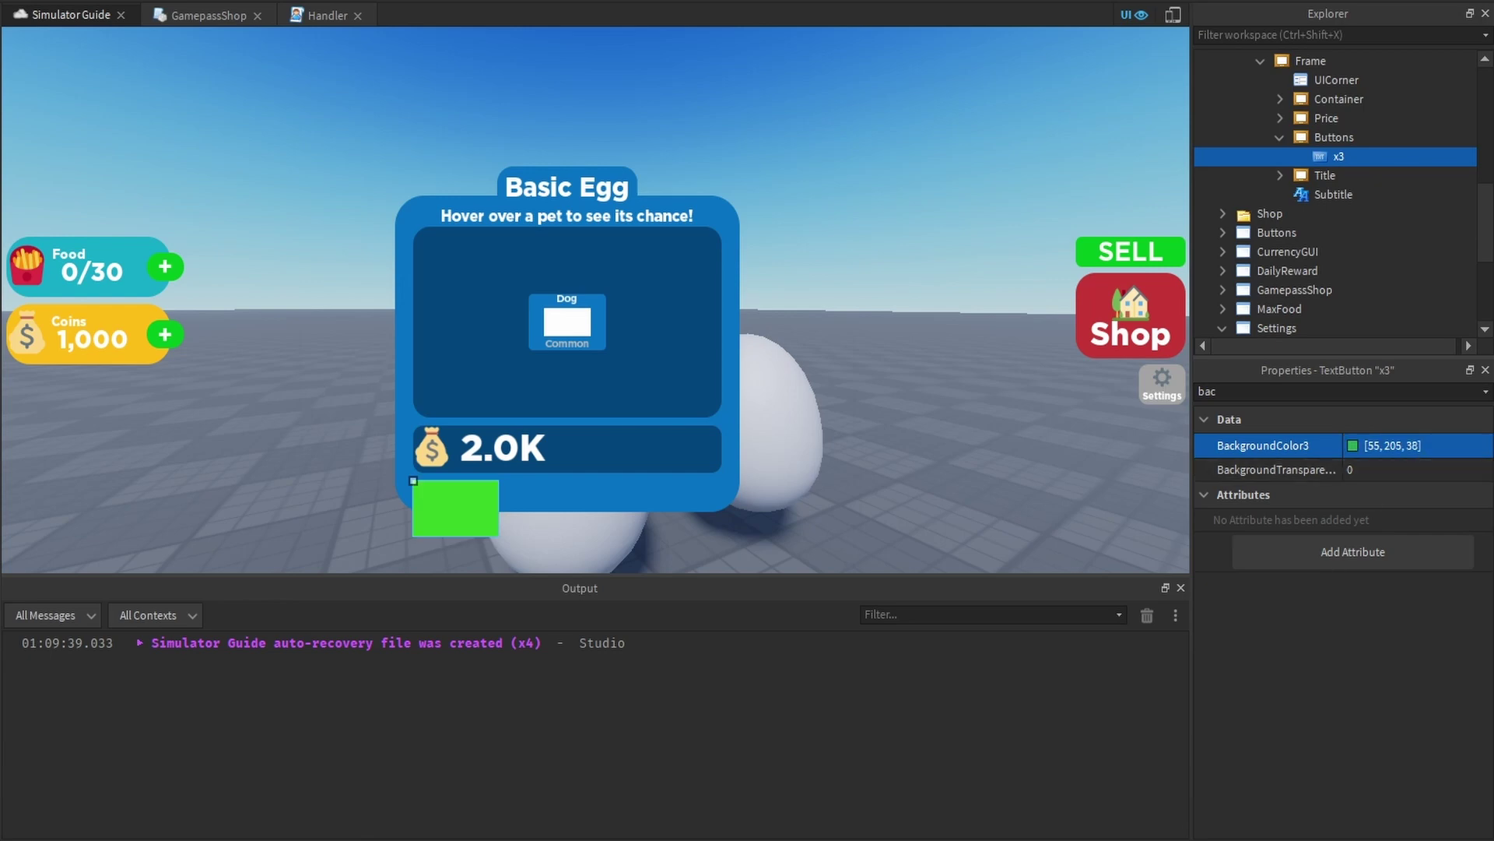
Put a copy of the Frame's UICorner in the x3 button and set its CornerRadius to 0.25, 0
left_click(1318, 79)
left_click_drag(1318, 77, 1346, 170)
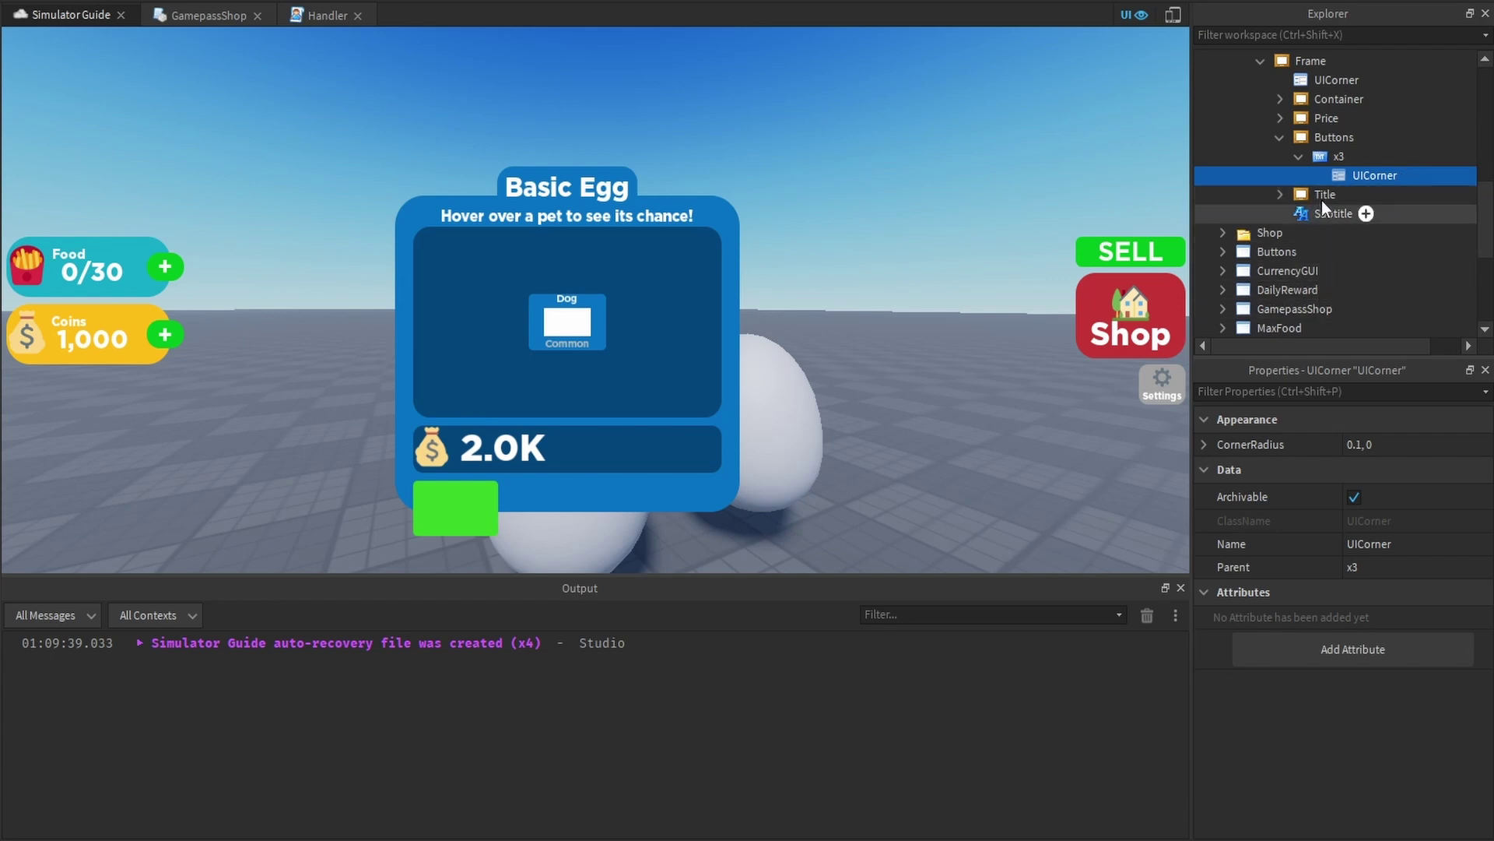
left_click(1363, 444)
left_click(1363, 443)
key("BackSpace")
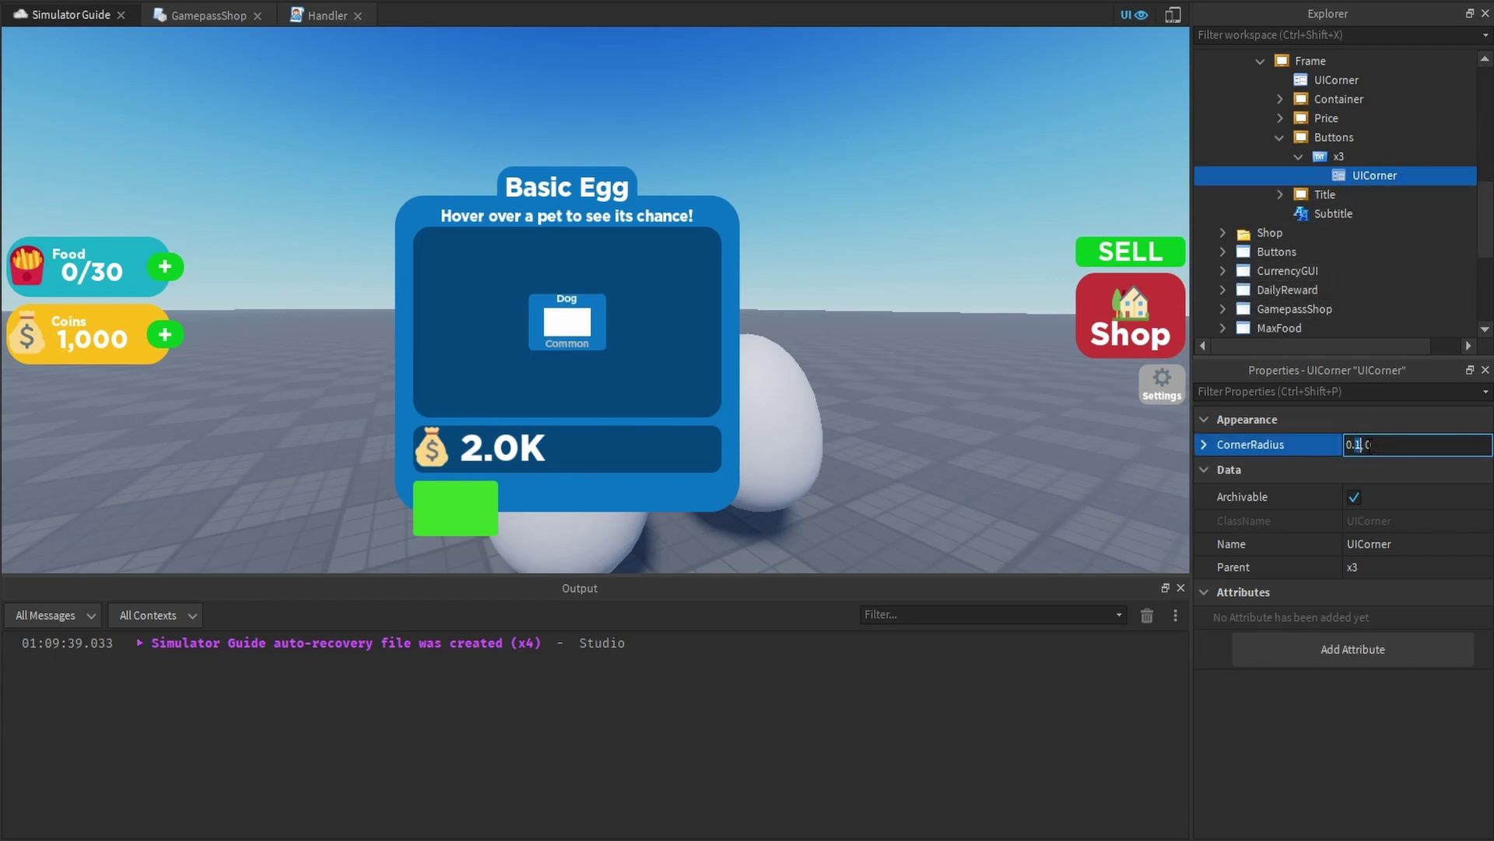
type("25")
key("Return")
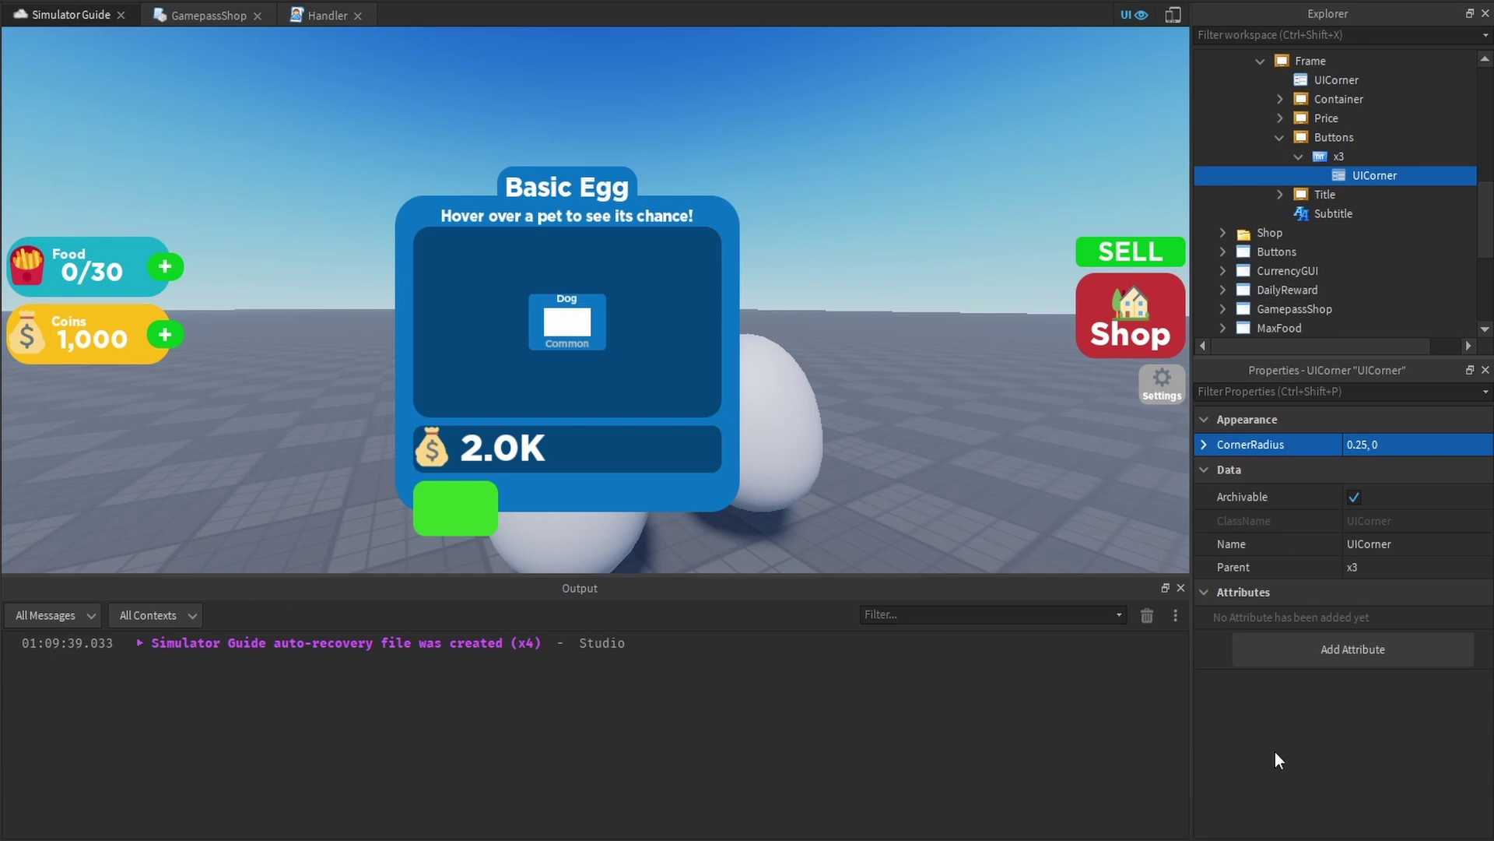
Duplicate the Subtitle label into the x3 button and rename the copy Key
left_click(1325, 213)
key("ctrl+d")
left_click_drag(1332, 228, 1343, 159)
double_click(1366, 195)
type("Key")
key("Return")
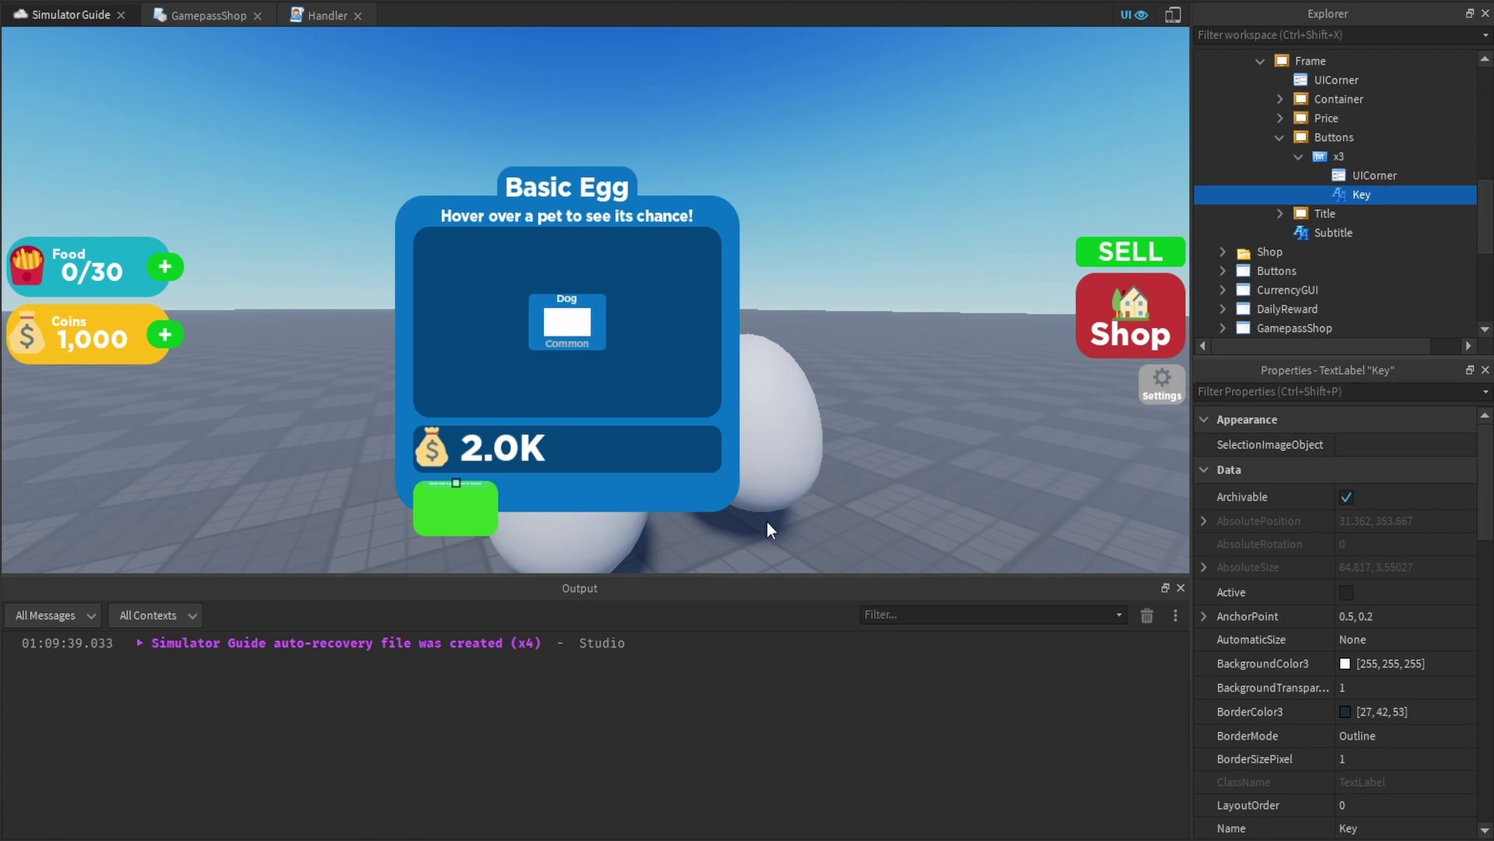
Set the Key label's Text to T
left_click(1302, 389)
type("text")
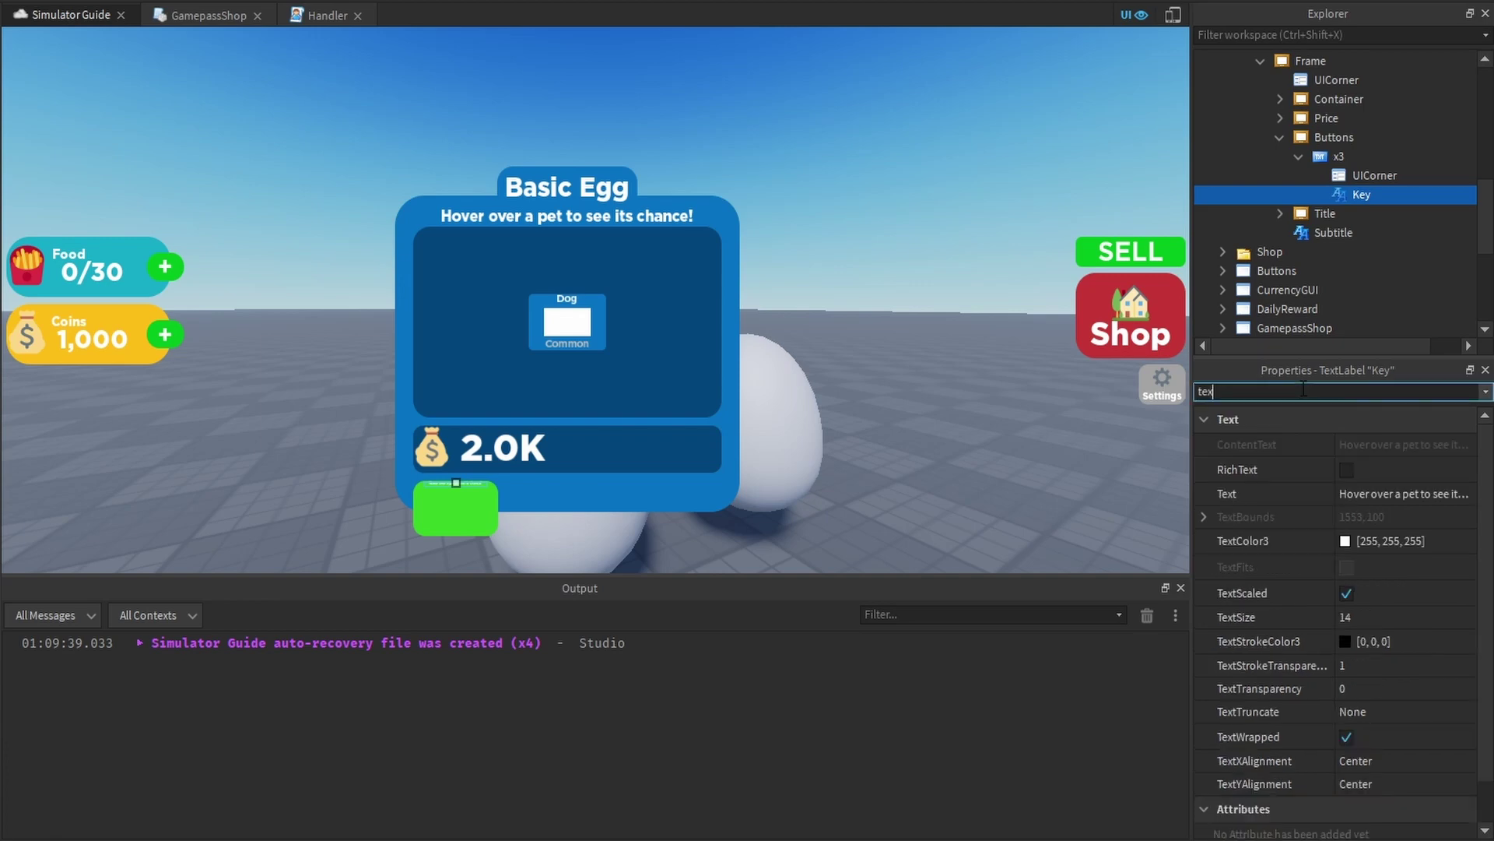
left_click(1359, 495)
type("T")
key("Return")
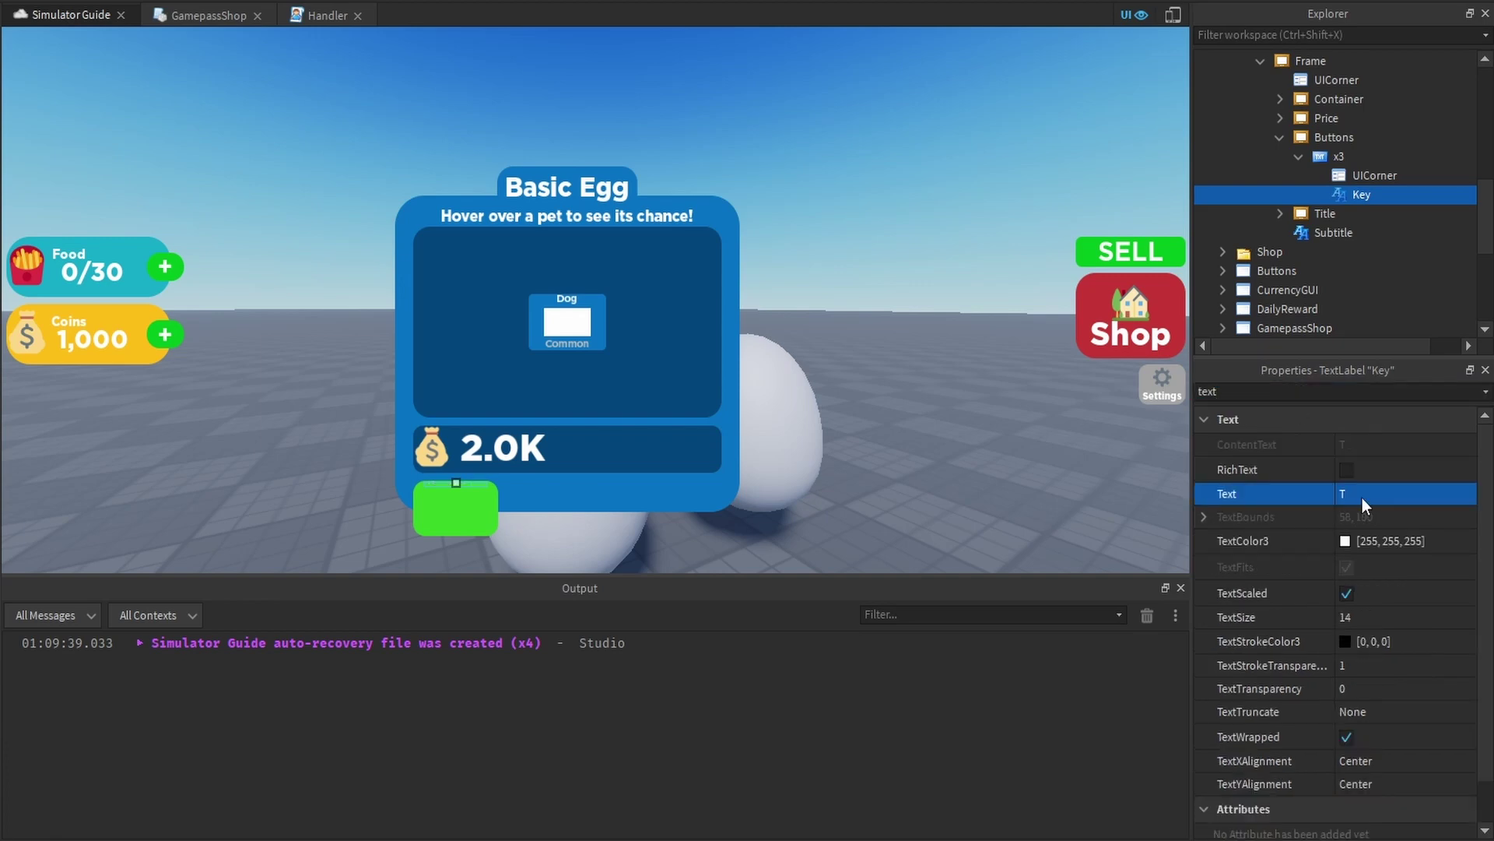
Set the Key label's Size to {1, 0},{0.5, 0}
double_click(1302, 390)
type("size")
left_click(1375, 513)
type("1, 0},{0.5, ")
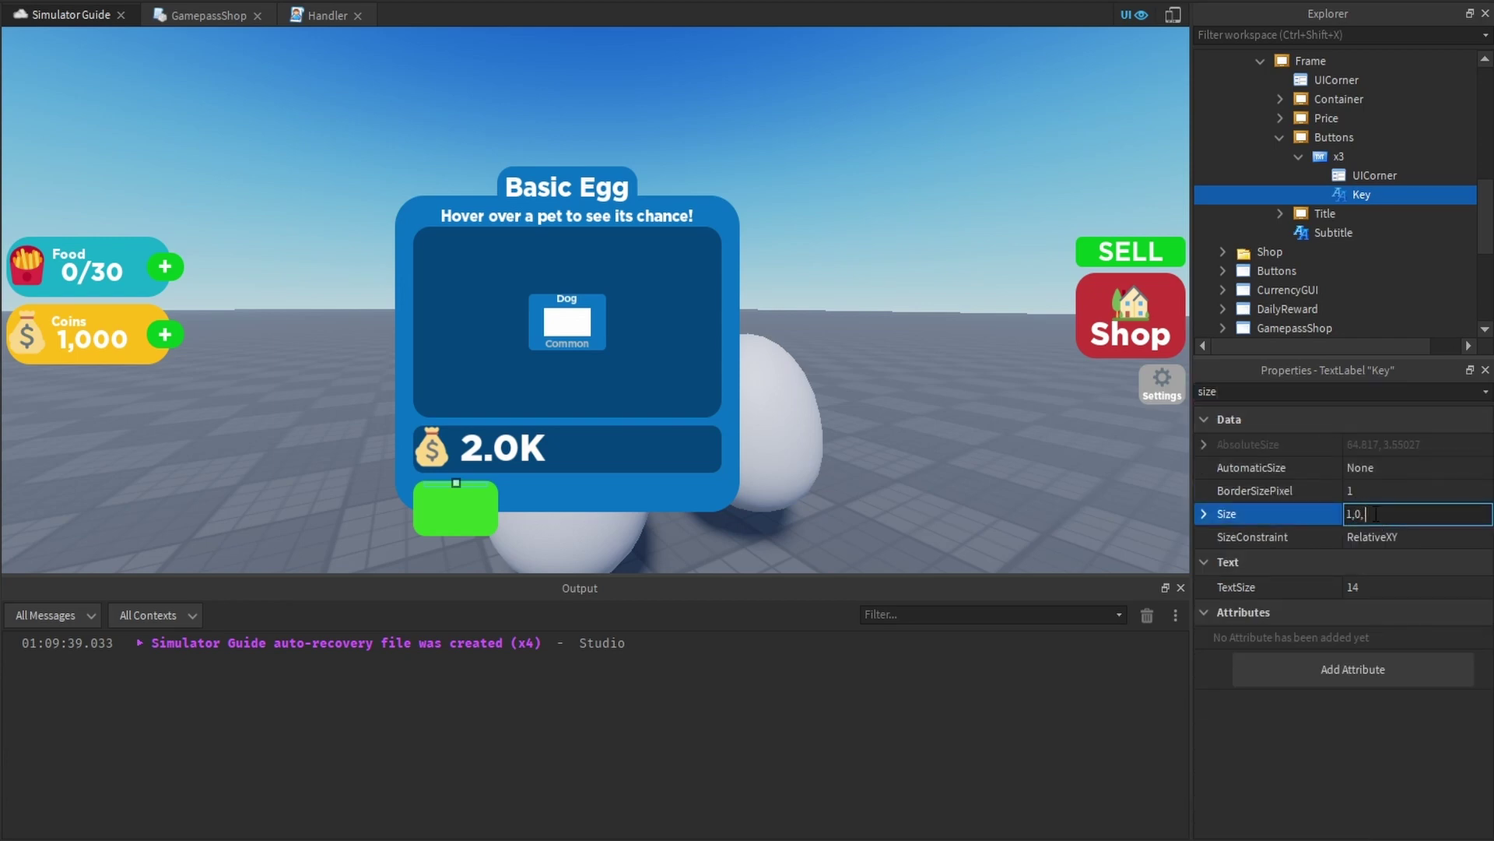
type("0")
key("Return")
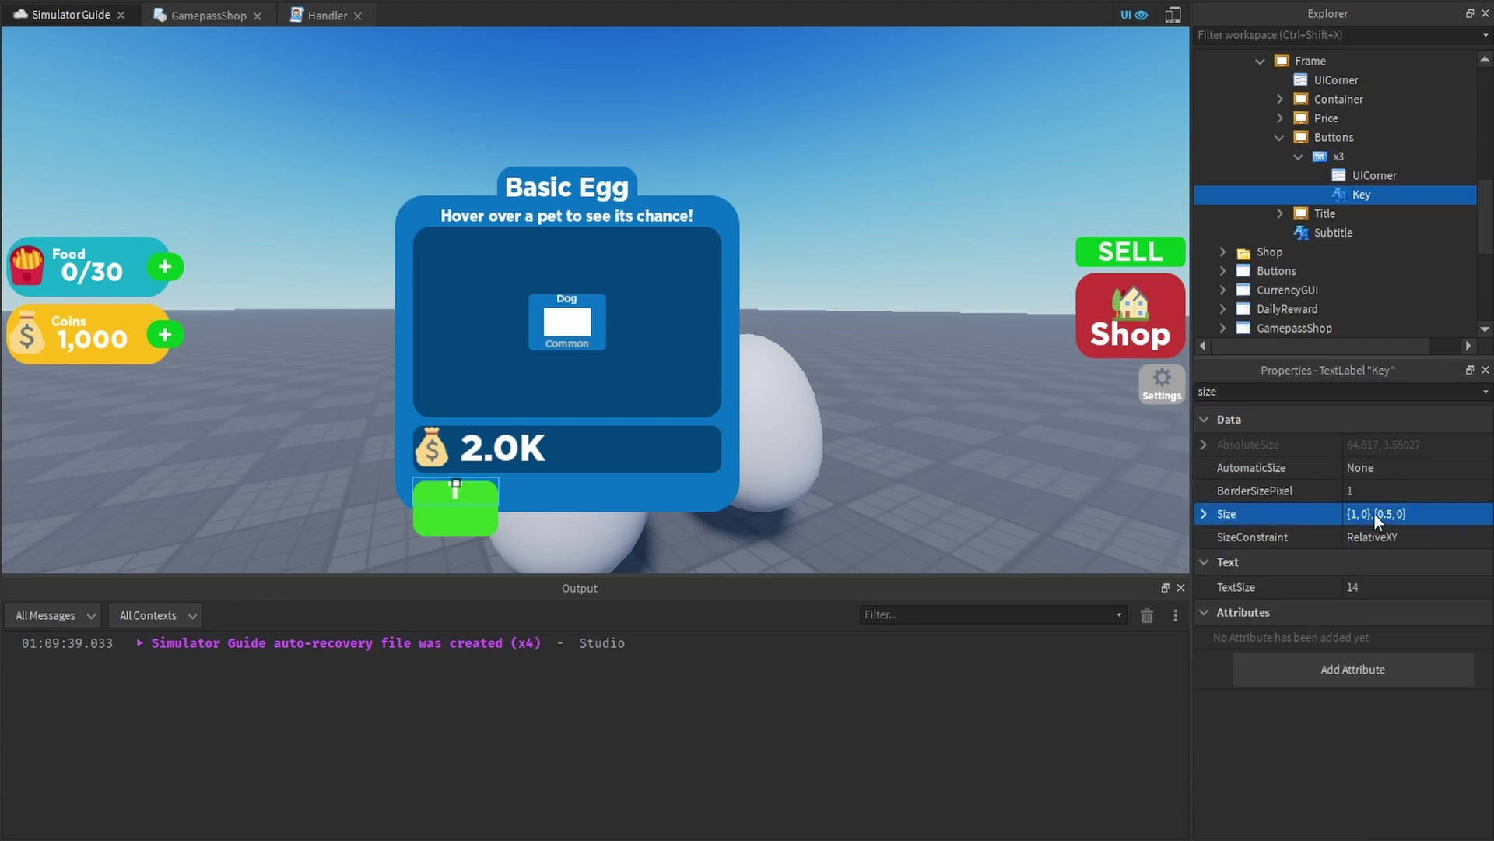
Align the Key label with the x3 button's top-left corner using AnchorPoint 0, 0 and Position {0, 0},{0, 0}
double_click(1271, 389)
type("po")
left_click(1422, 467)
type("0,0")
key("Return")
left_click(1415, 491)
type("0,0,0,0")
key("Return")
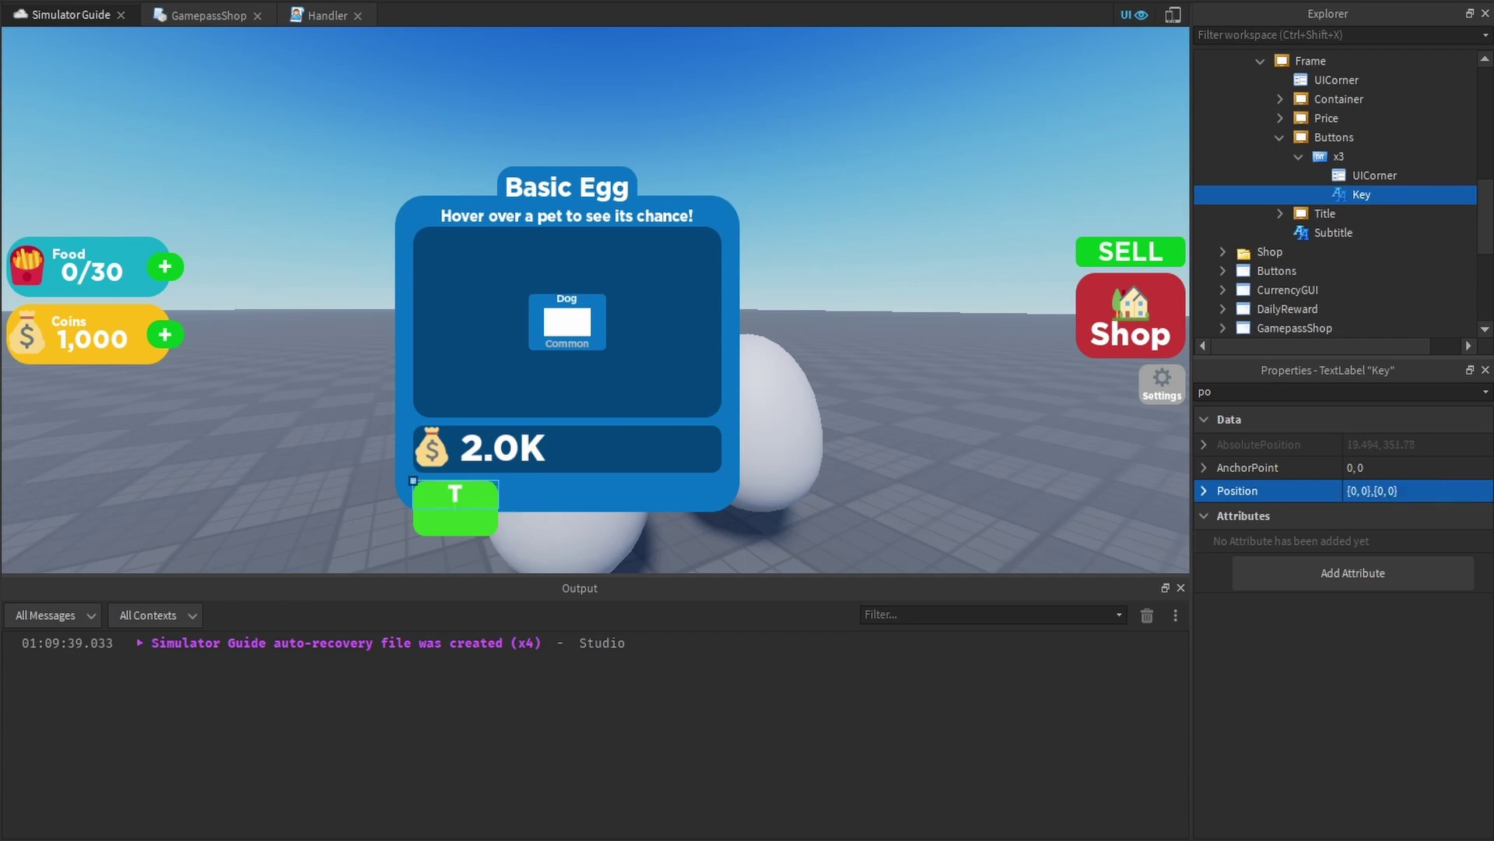
Duplicate the Key label inside the x3 button and rename the copy Effect
key("ctrl+d")
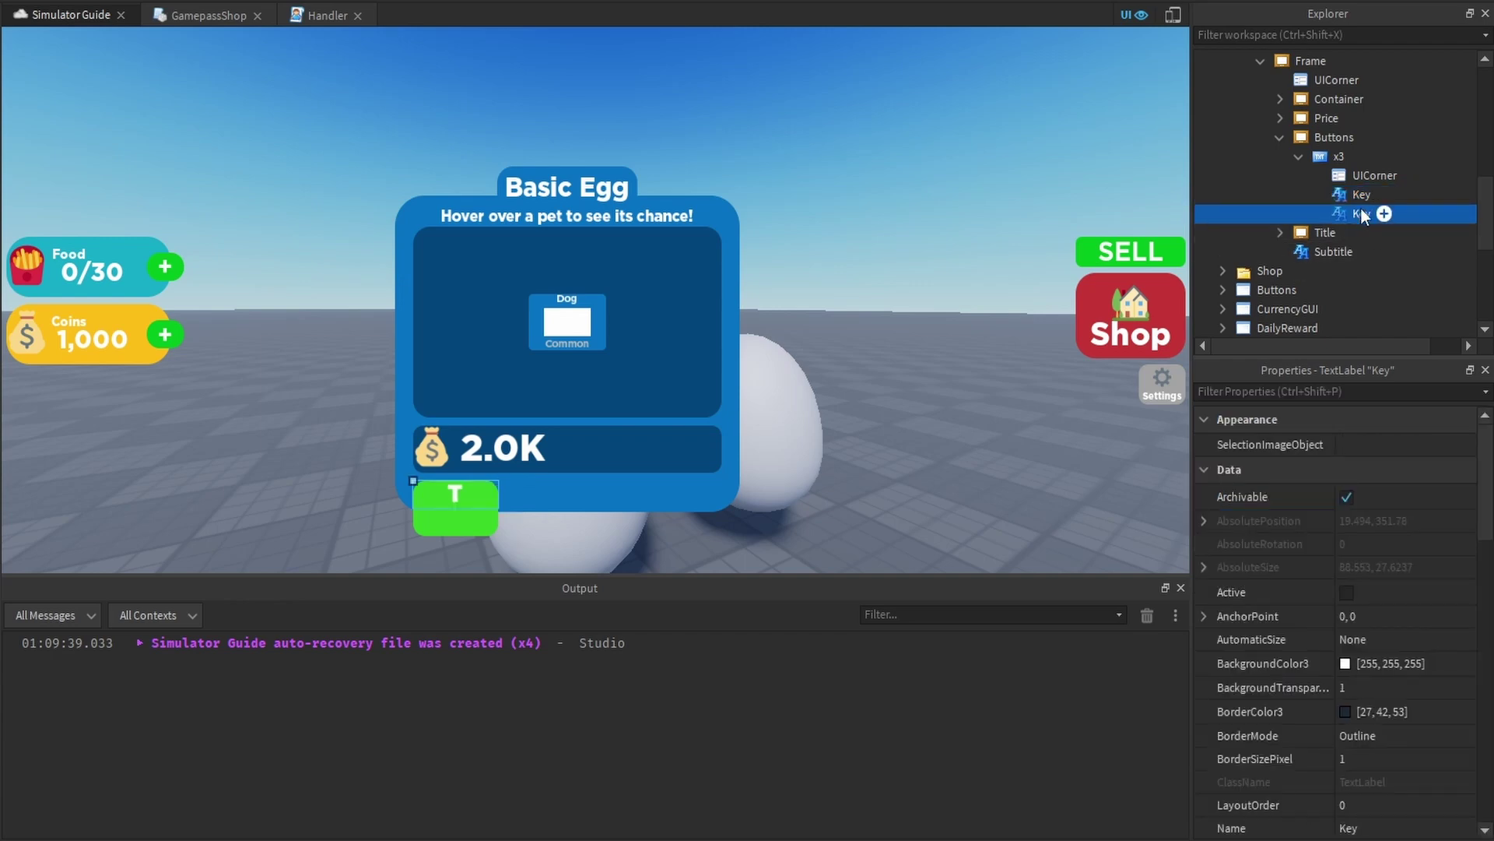
type("Effect")
key("Return")
Set the Effect label's Text to x3 and its Font to Gotham
left_click(1297, 391)
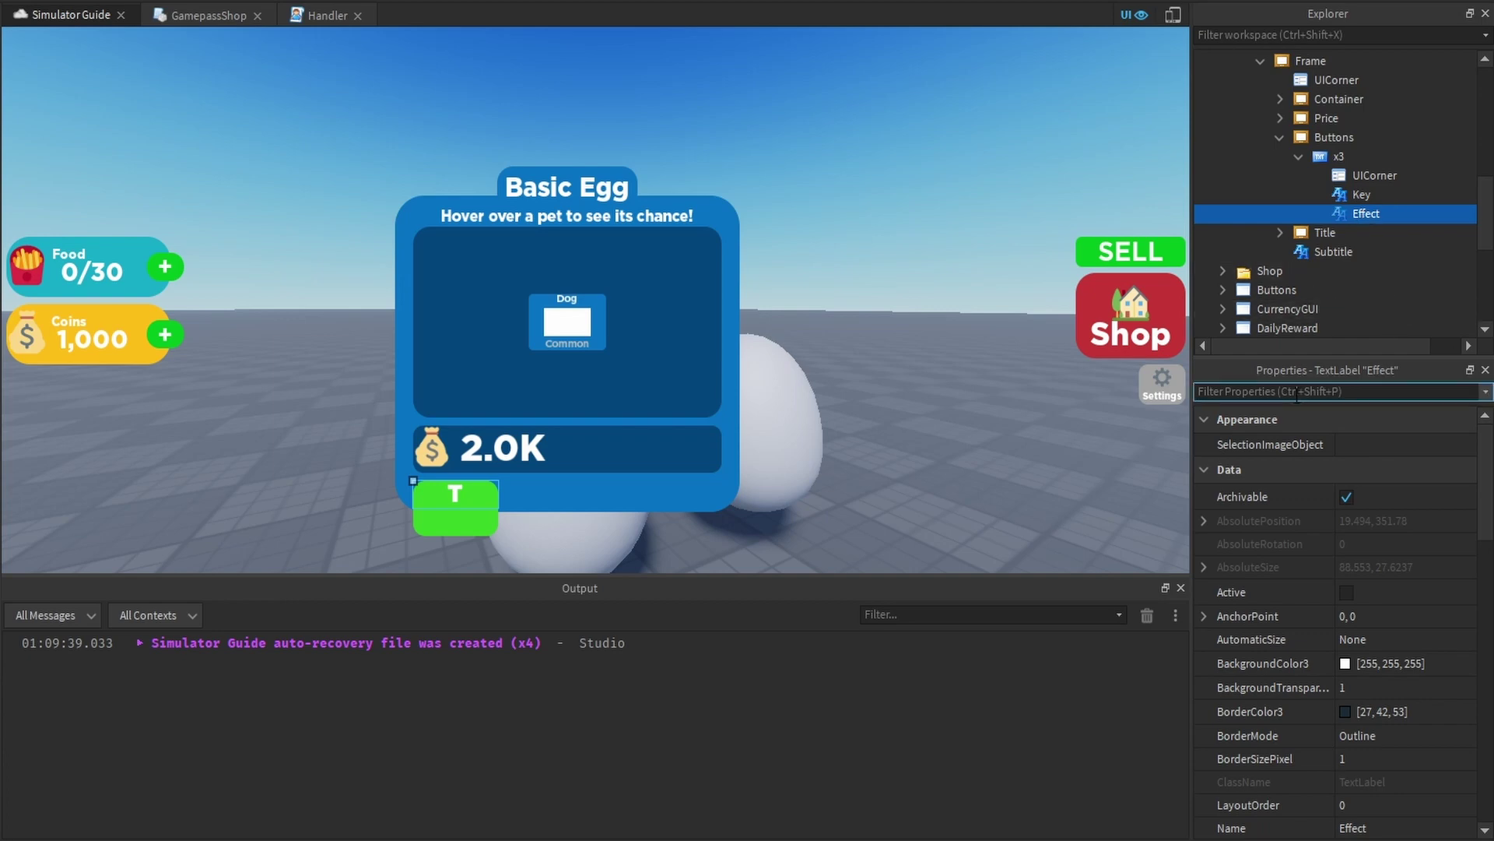
type("text")
left_click(1394, 497)
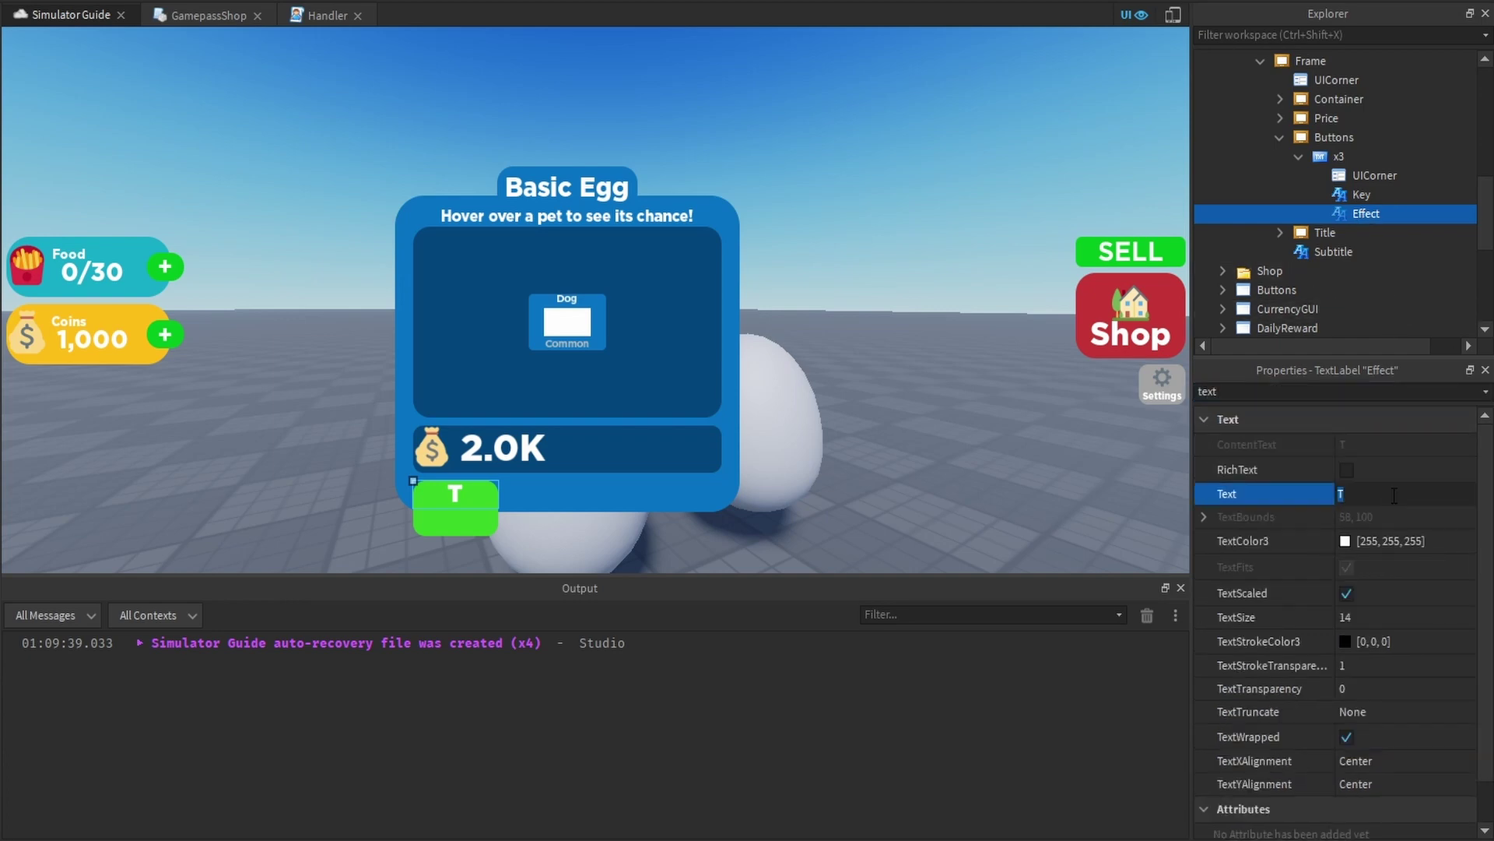
type("x3")
key("Return")
double_click(1388, 391)
type("fo")
left_click(1395, 448)
scroll(1394, 447, "up", 1)
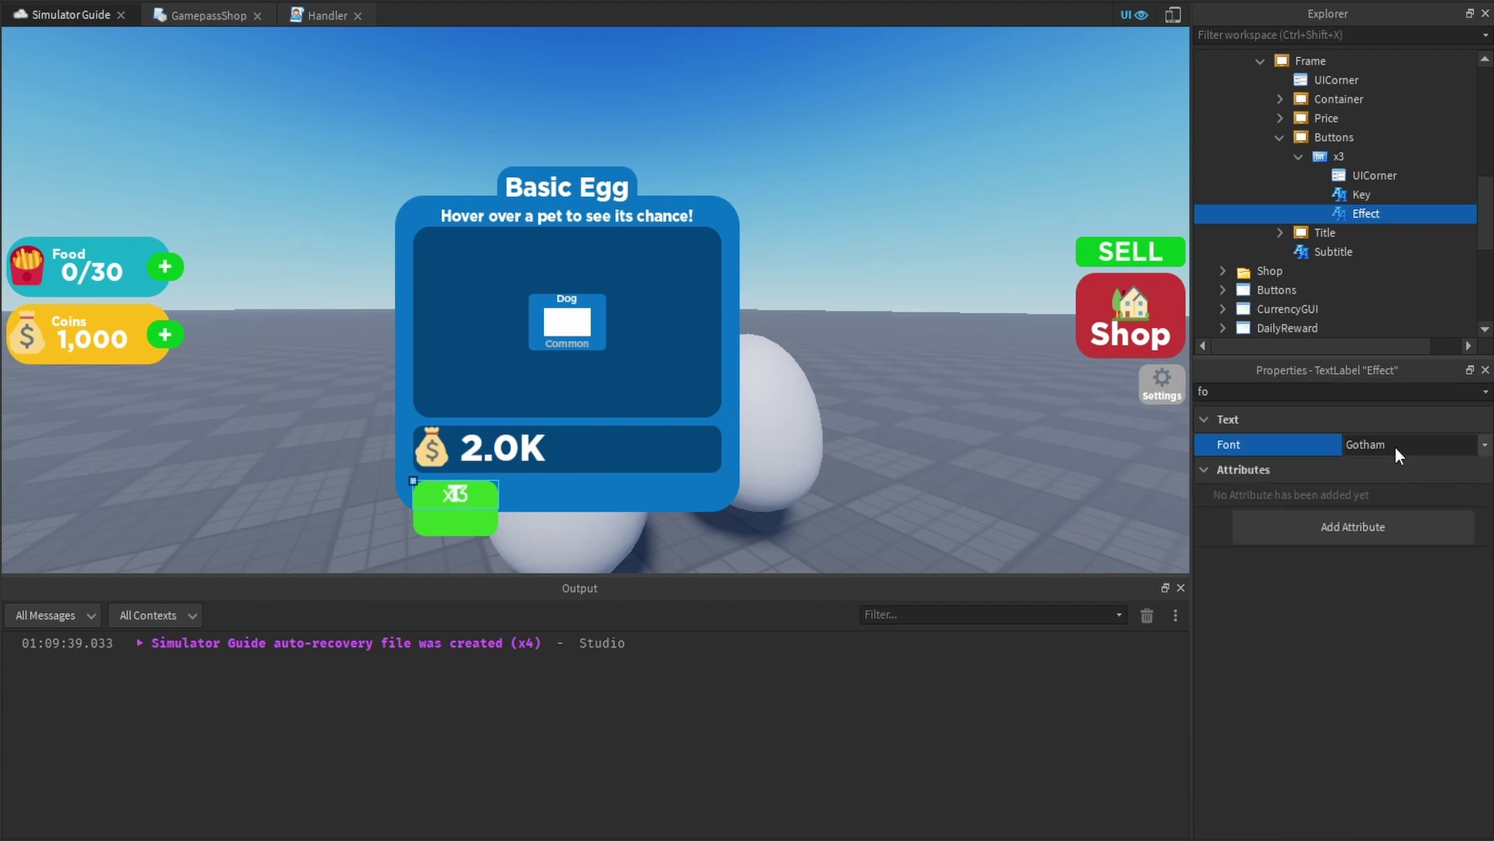
Place the Effect label in the lower half of the x3 button with Position {0, 0},{0.5, 0}
key("ctrl+shift+p")
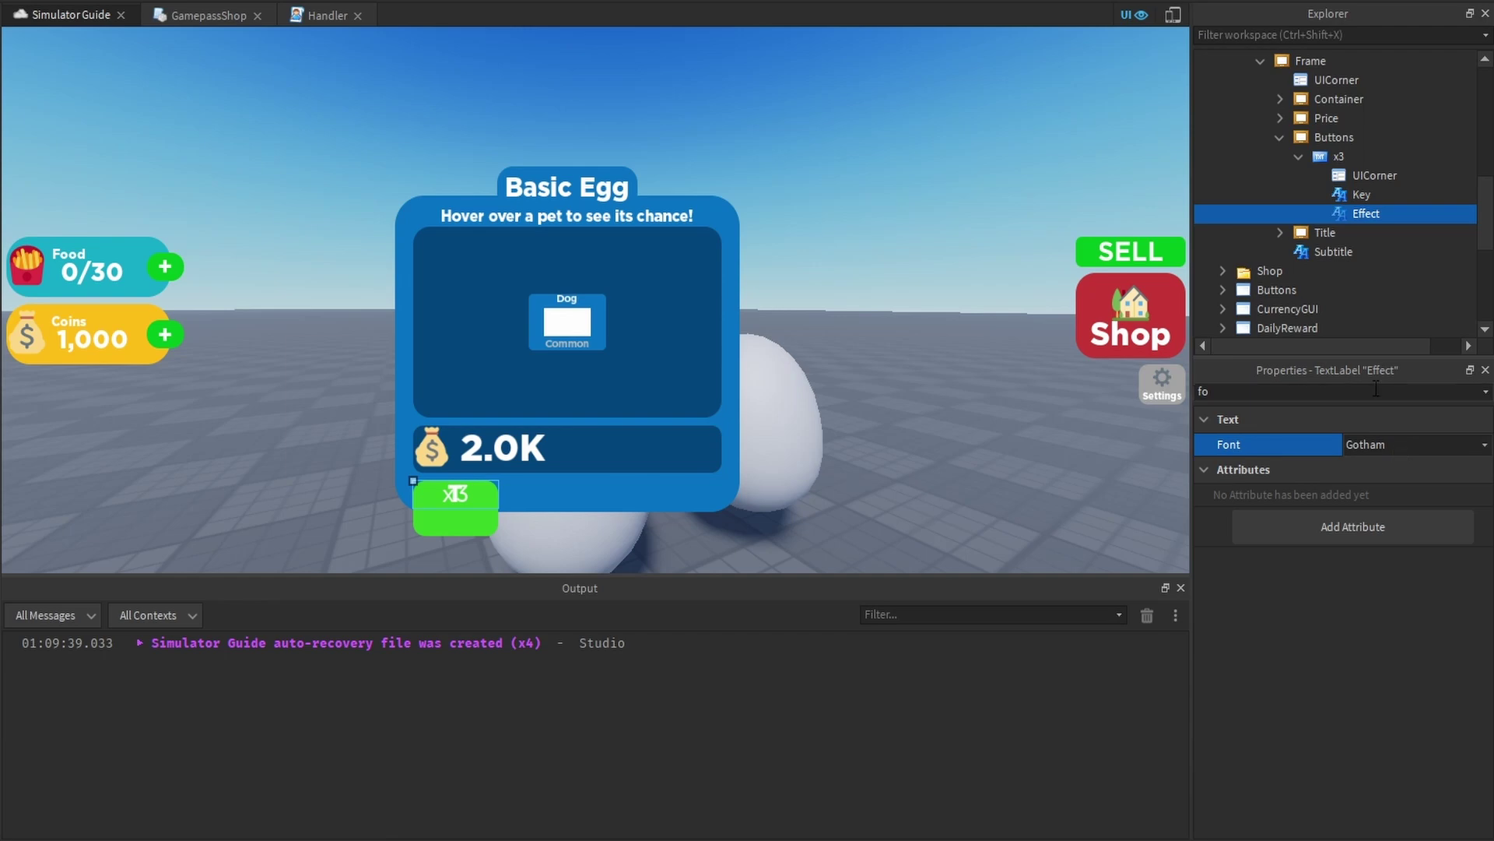
type("po")
left_click(1403, 490)
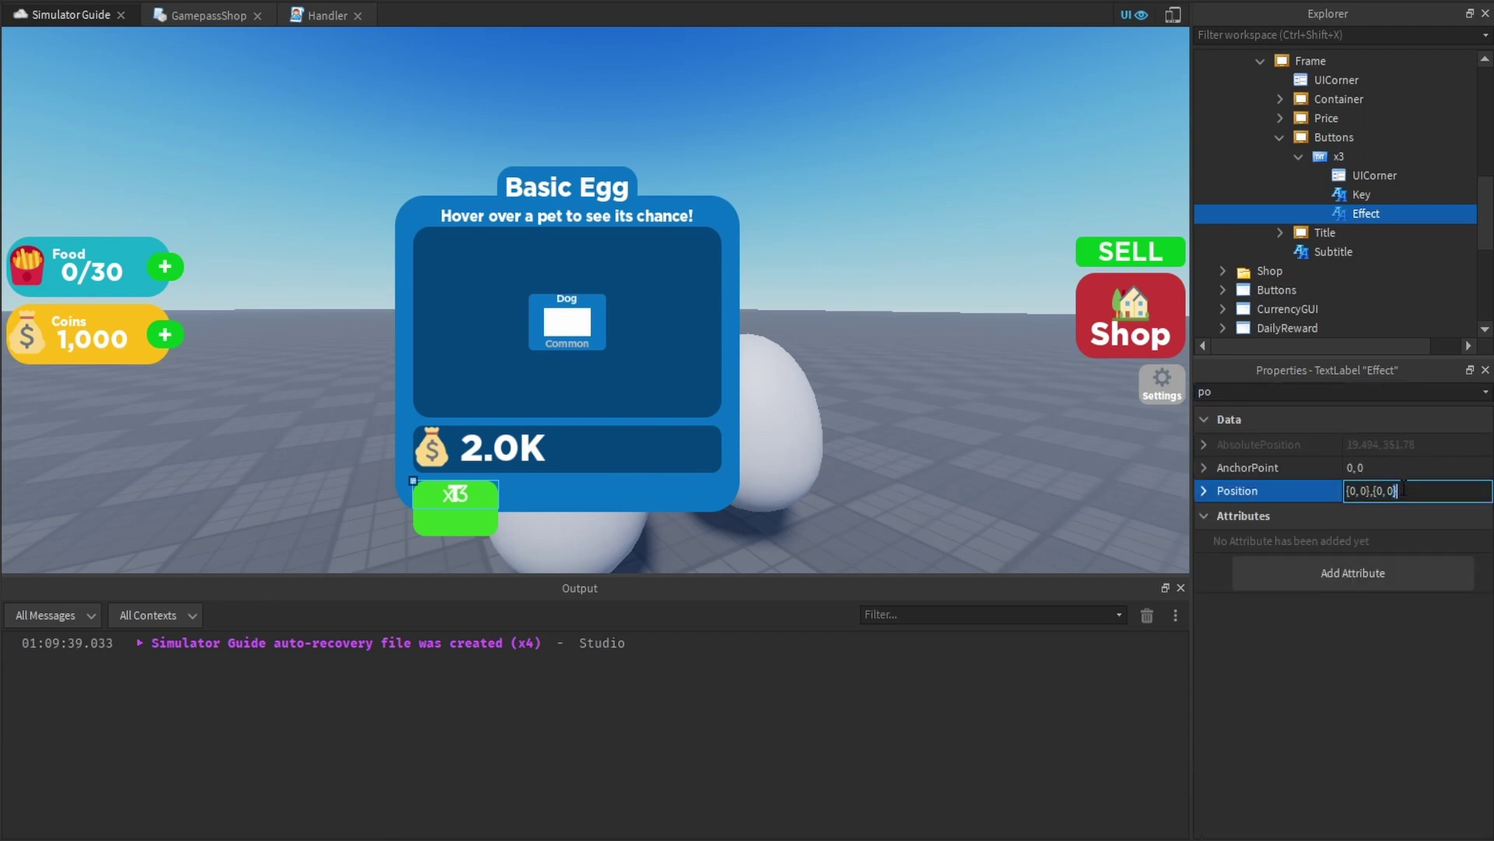
key("Left")
key("Left")
key("Left")
key("BackSpace")
type(".5")
key("BackSpace")
type("5,")
key("Return")
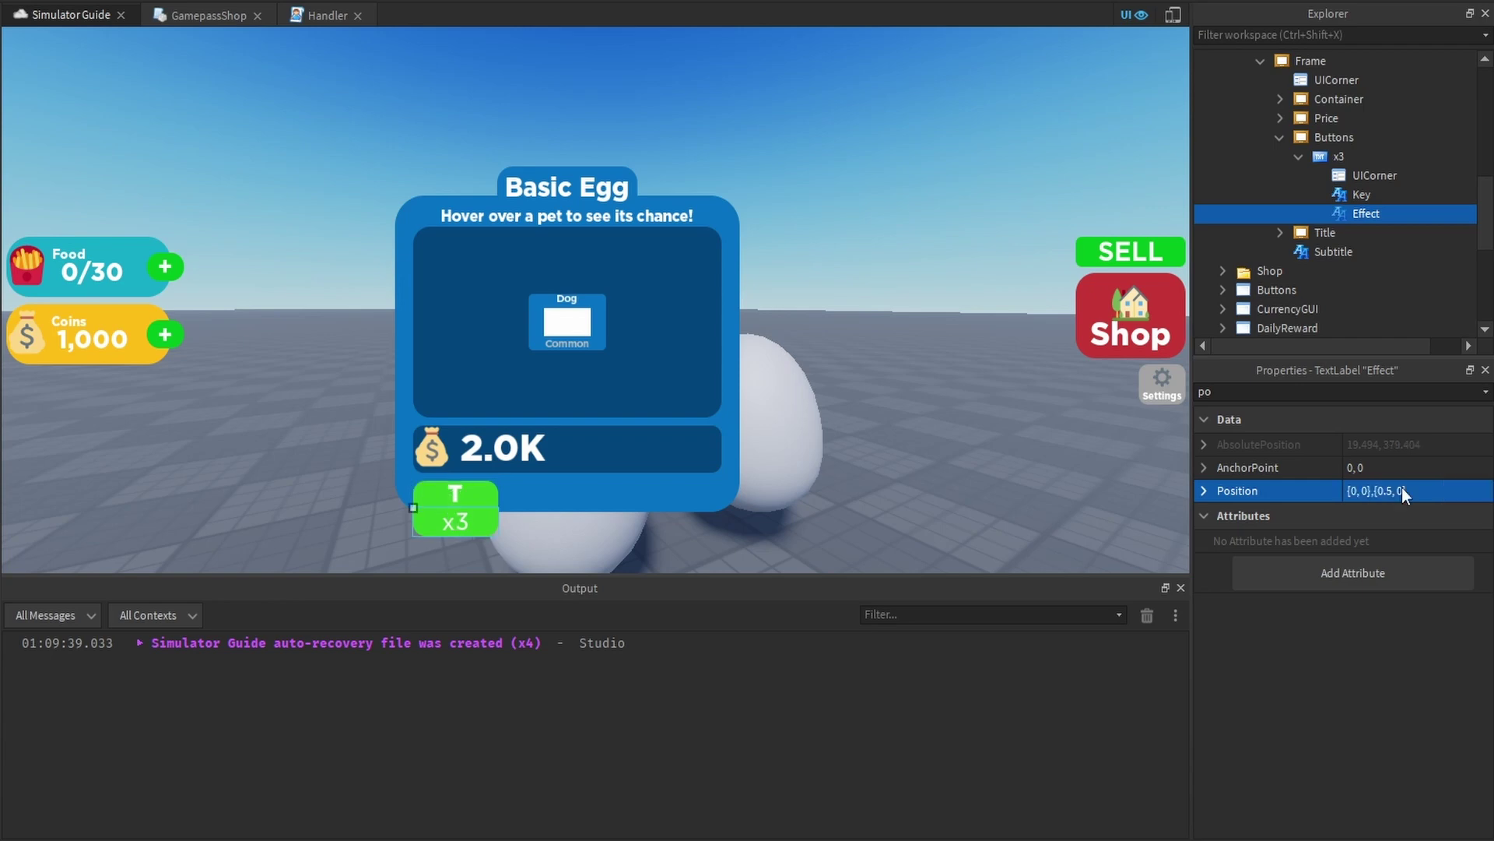
left_click(965, 129)
Add a UIListLayout to the Buttons frame
left_click(1300, 156)
left_click(1366, 137)
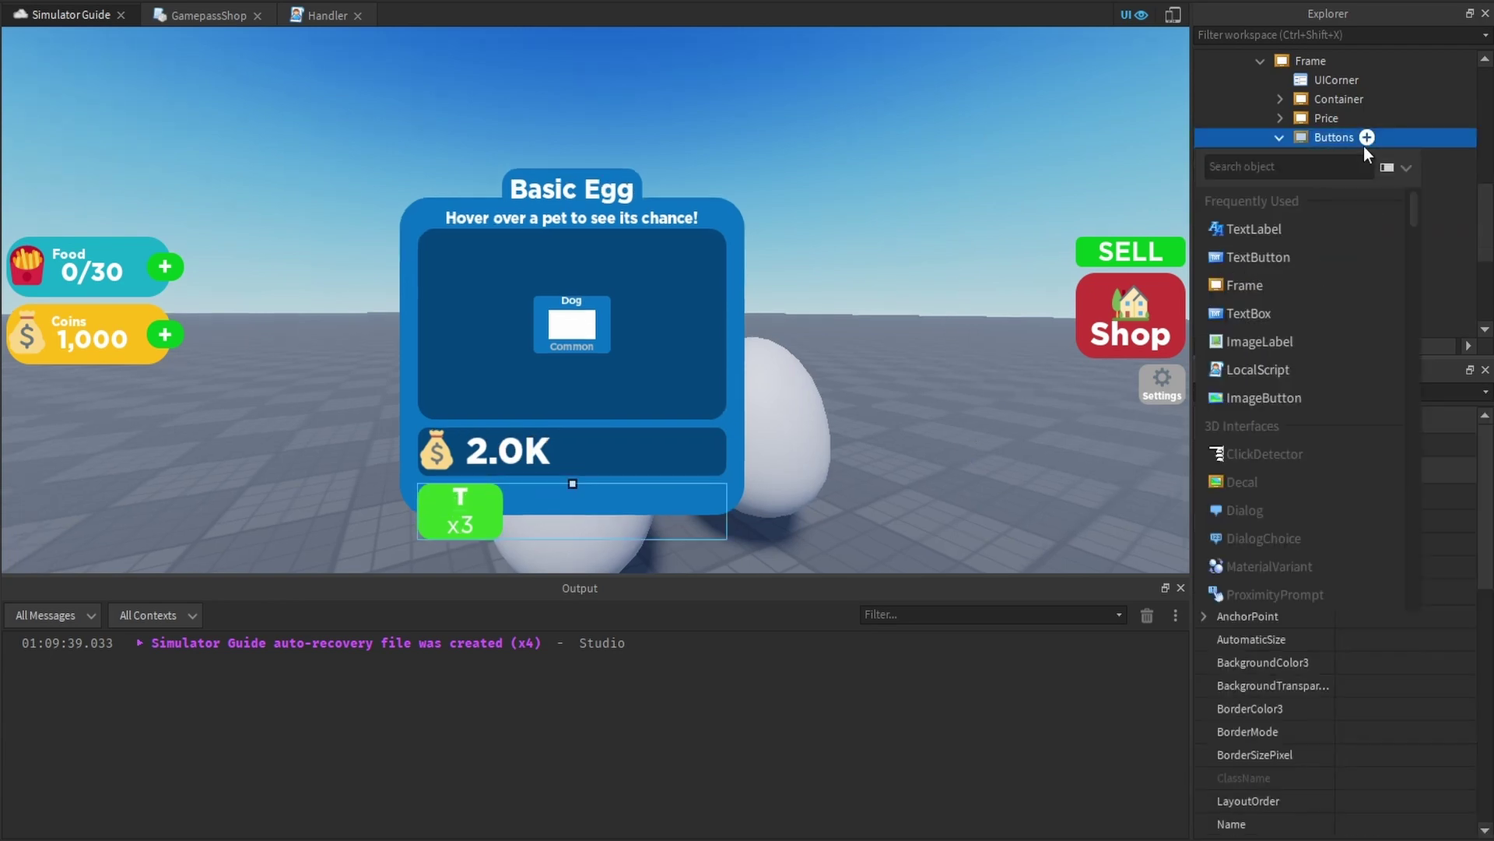
type("ui")
key("Down")
key("Down")
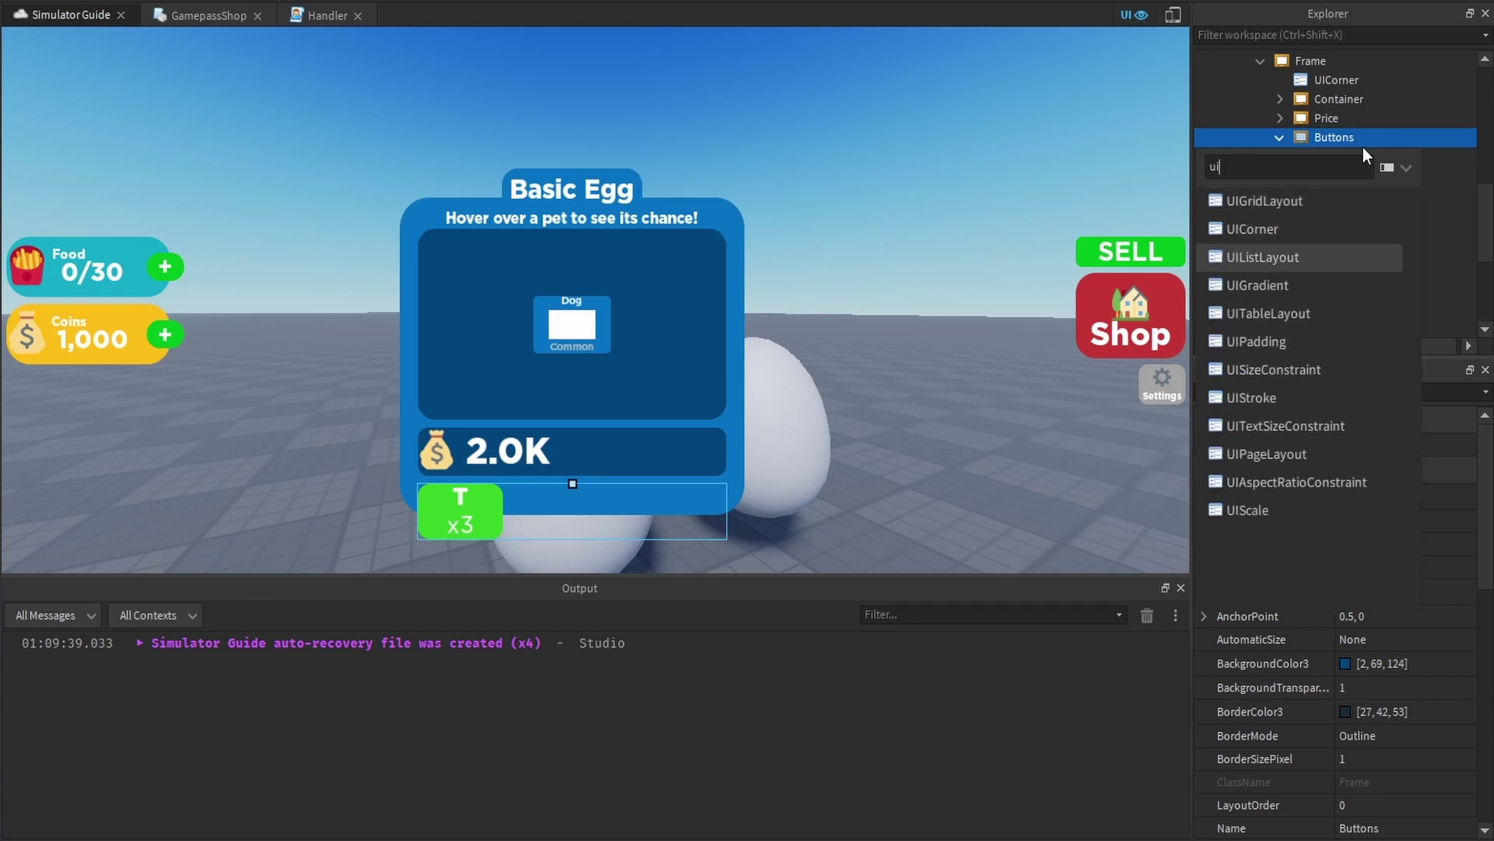
key("Return")
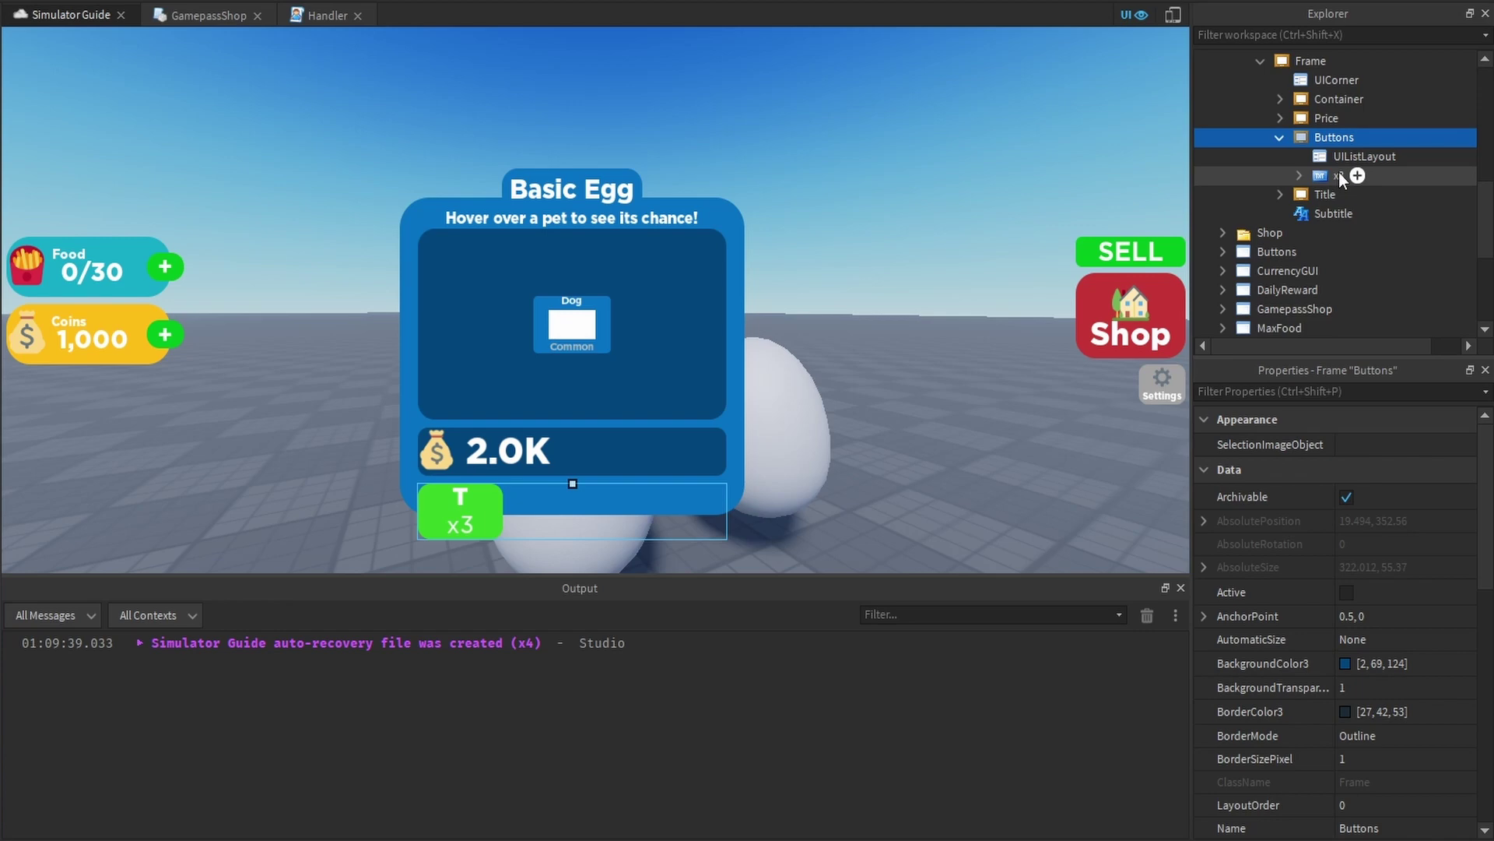
Duplicate the x3 button twice inside the Buttons frame
left_click(1339, 171)
key("ctrl+d")
key("ctrl+d")
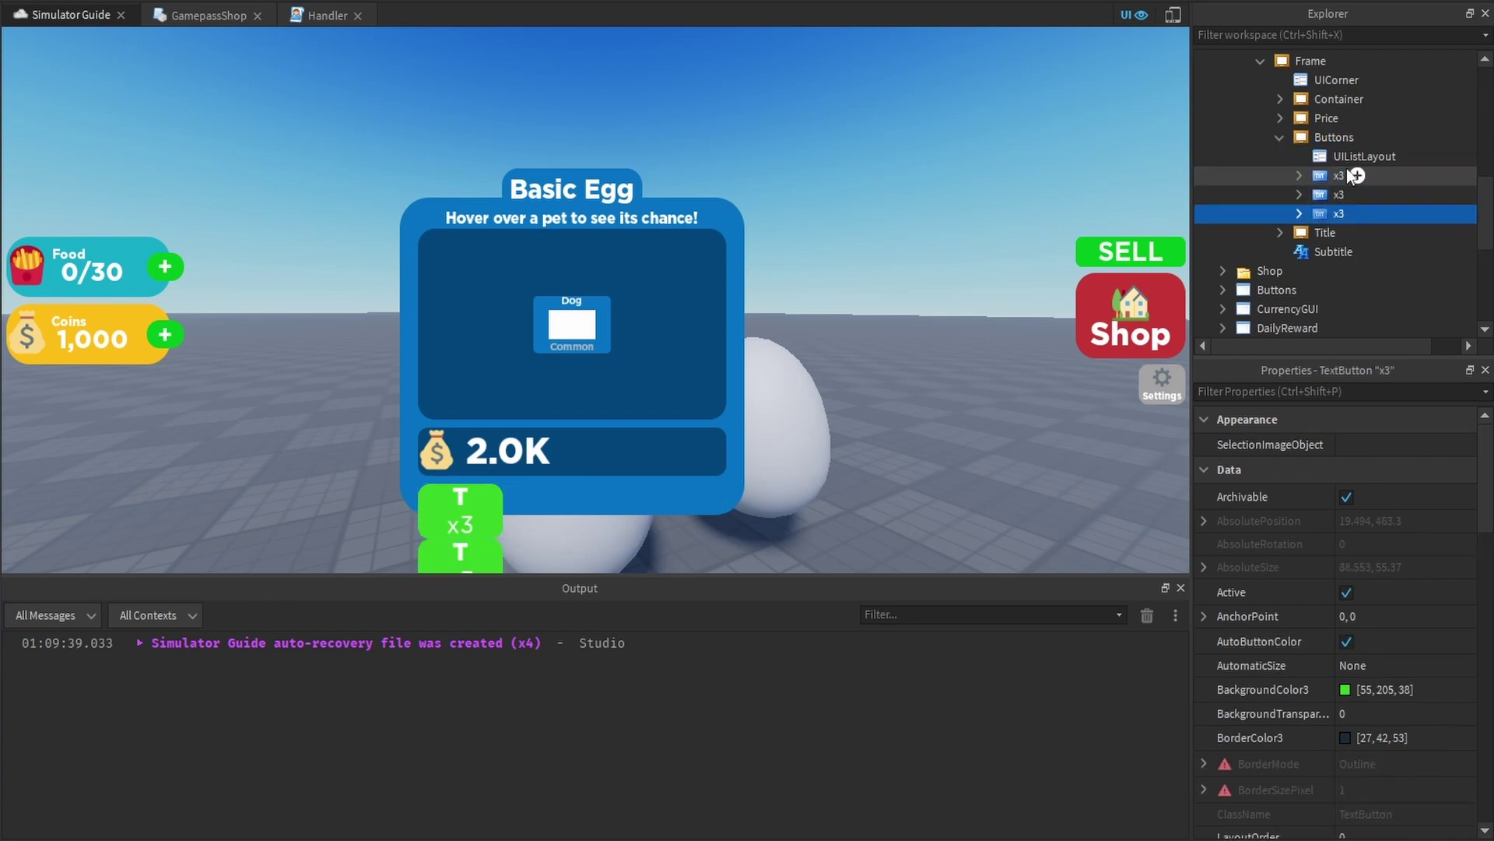
Set the Buttons frame's UIListLayout to FillDirection Horizontal, with HorizontalAlignment and VerticalAlignment both Center
left_click(1347, 162)
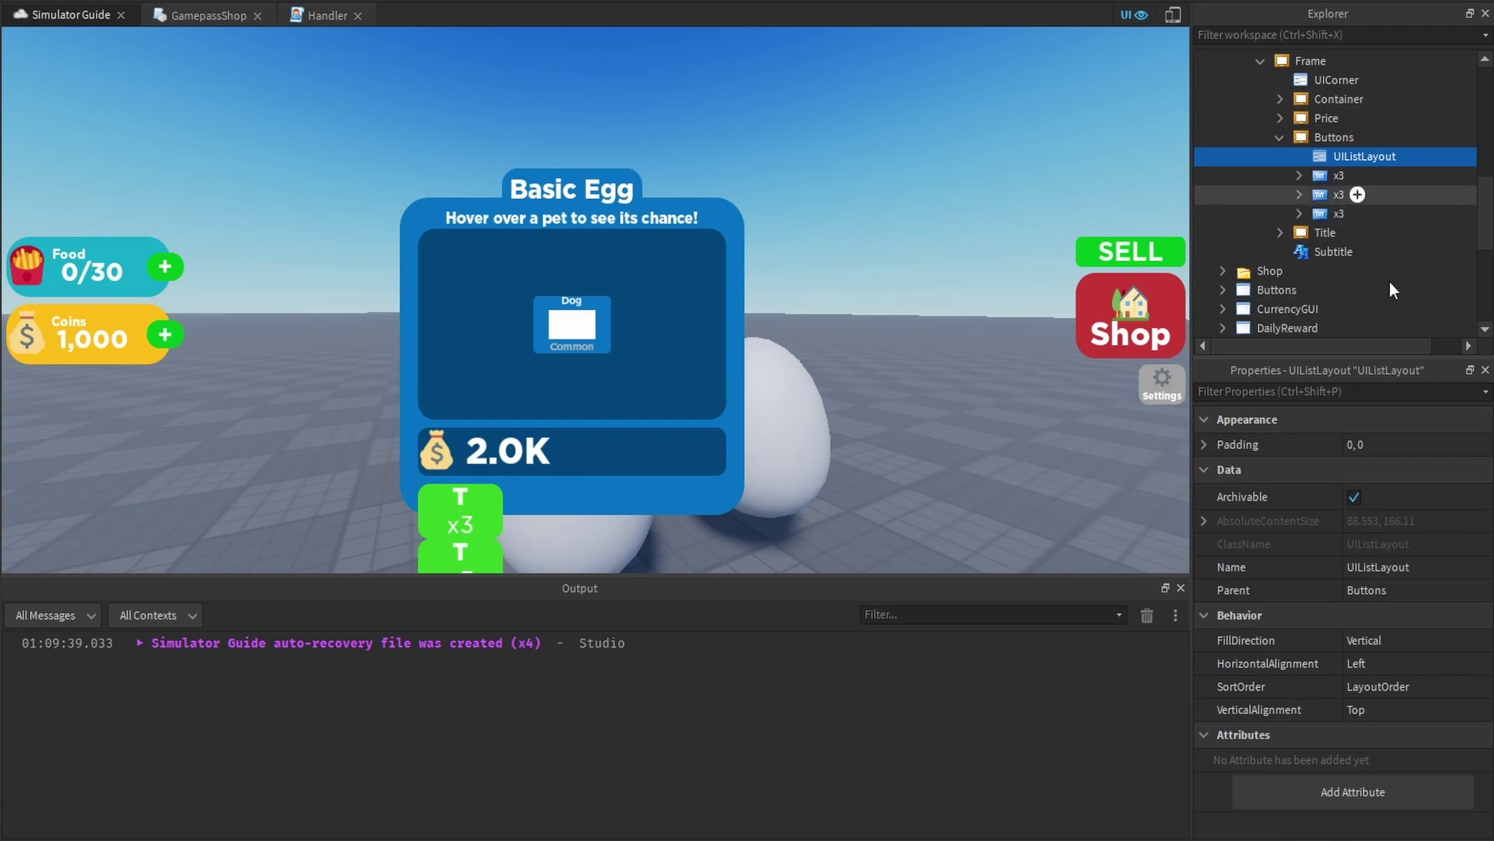
left_click(1373, 645)
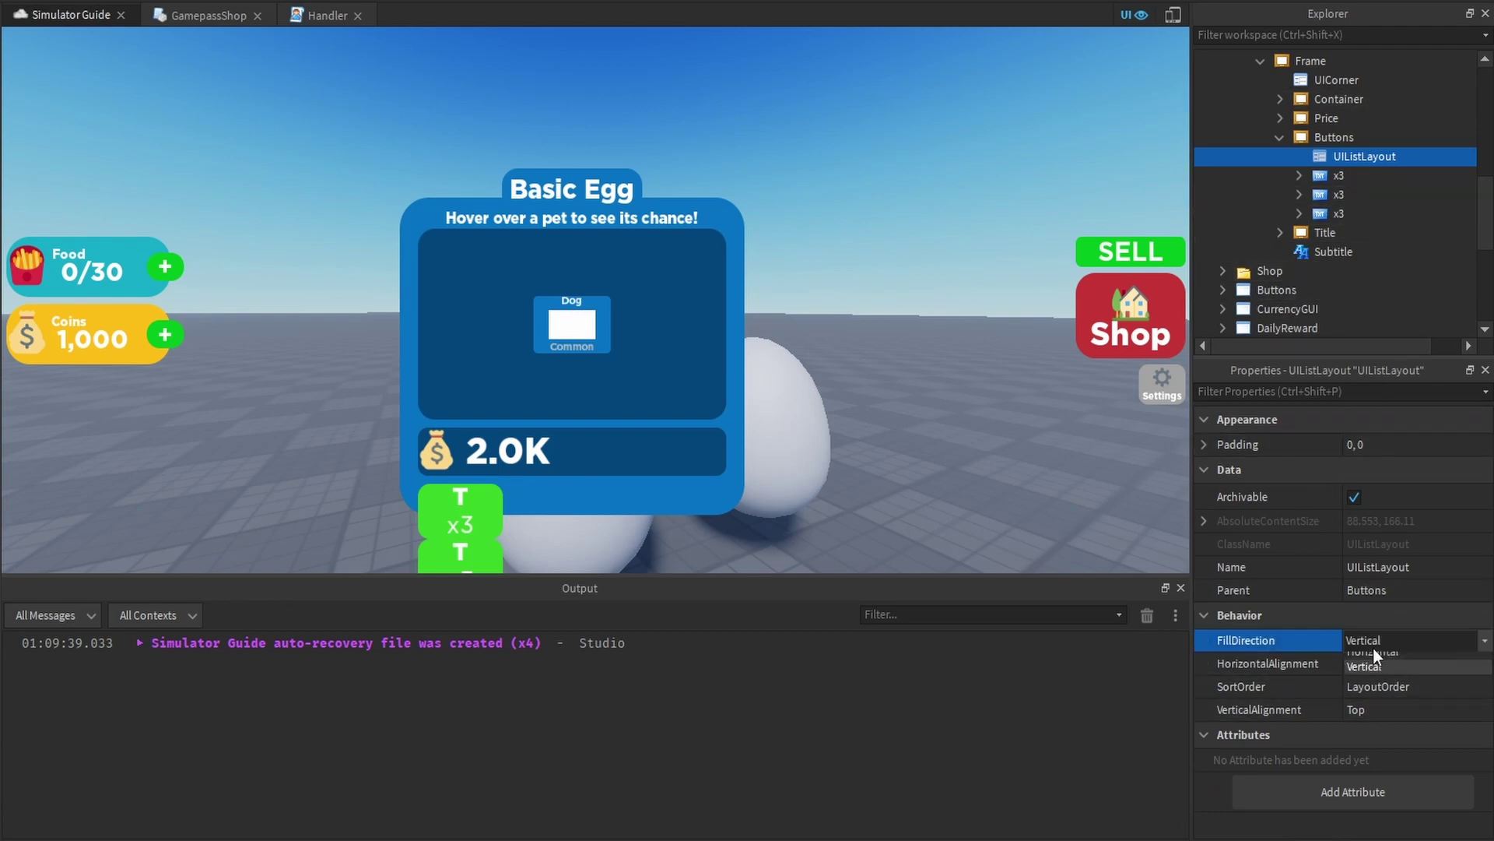
left_click(1373, 659)
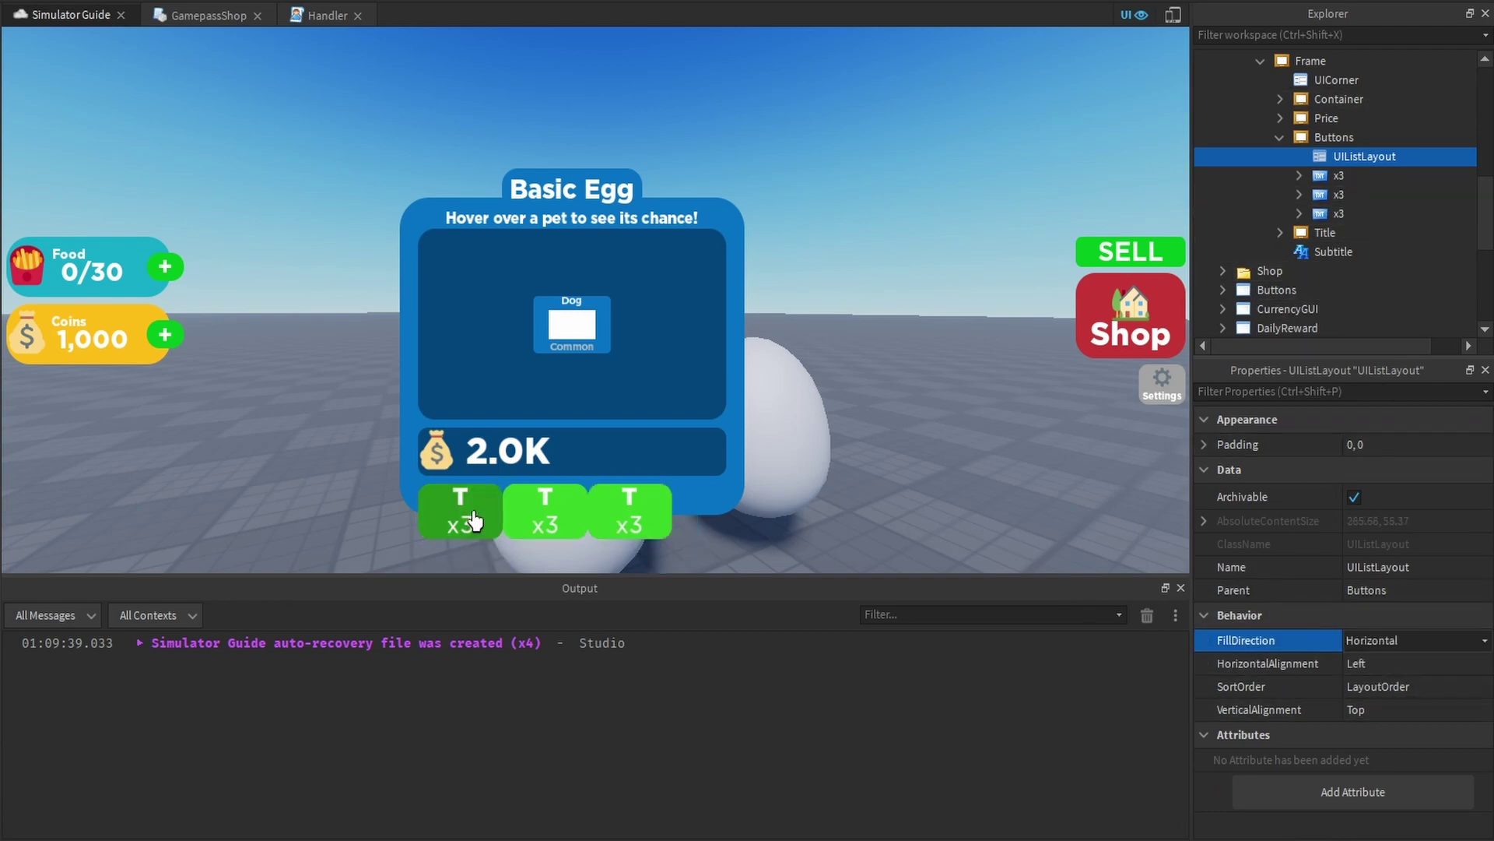
left_click(1365, 663)
left_click(1380, 685)
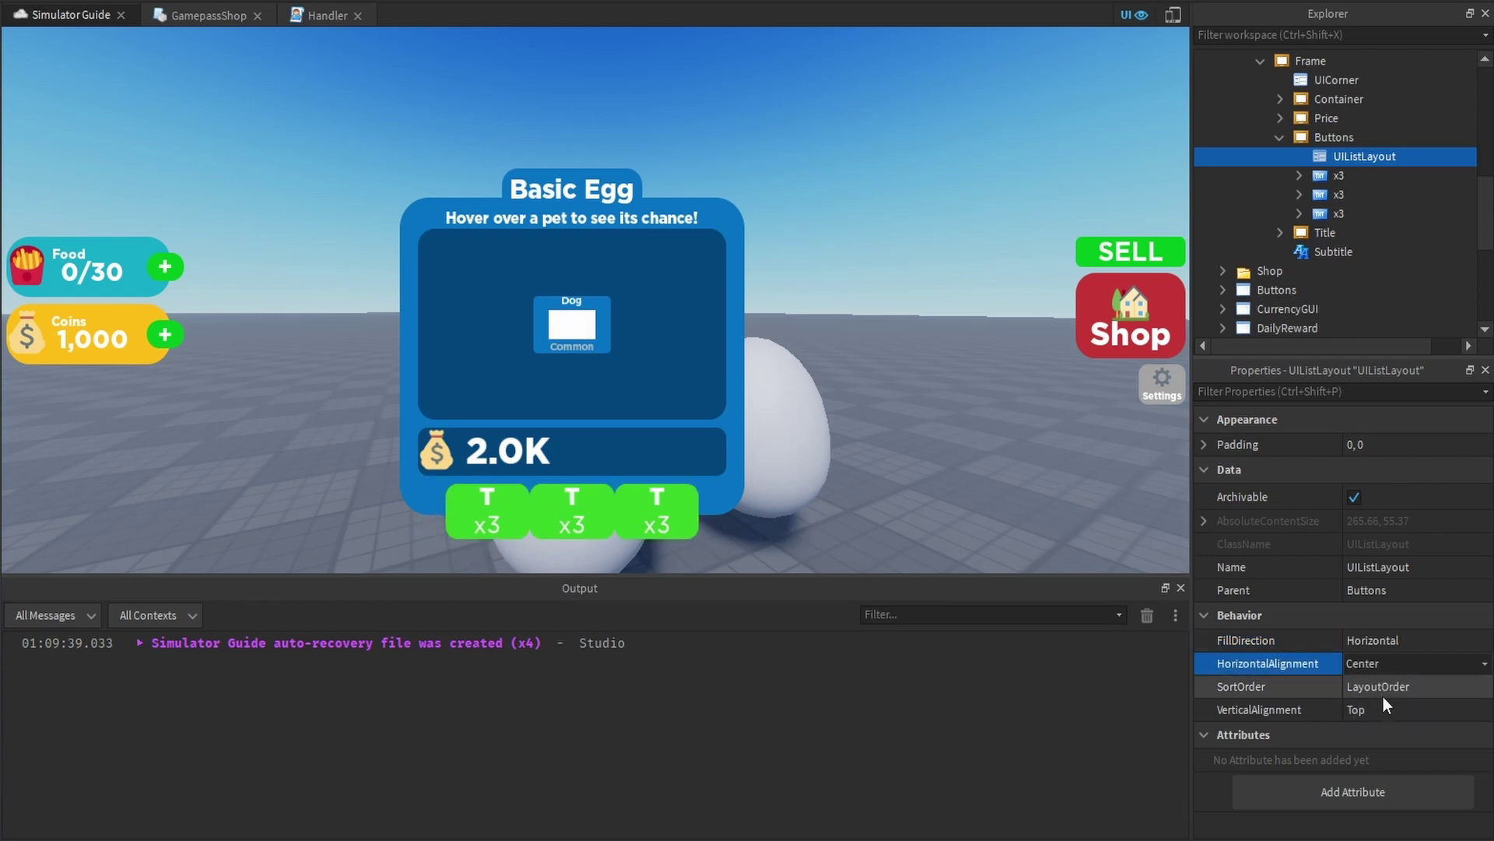
left_click(1385, 708)
left_click(1403, 742)
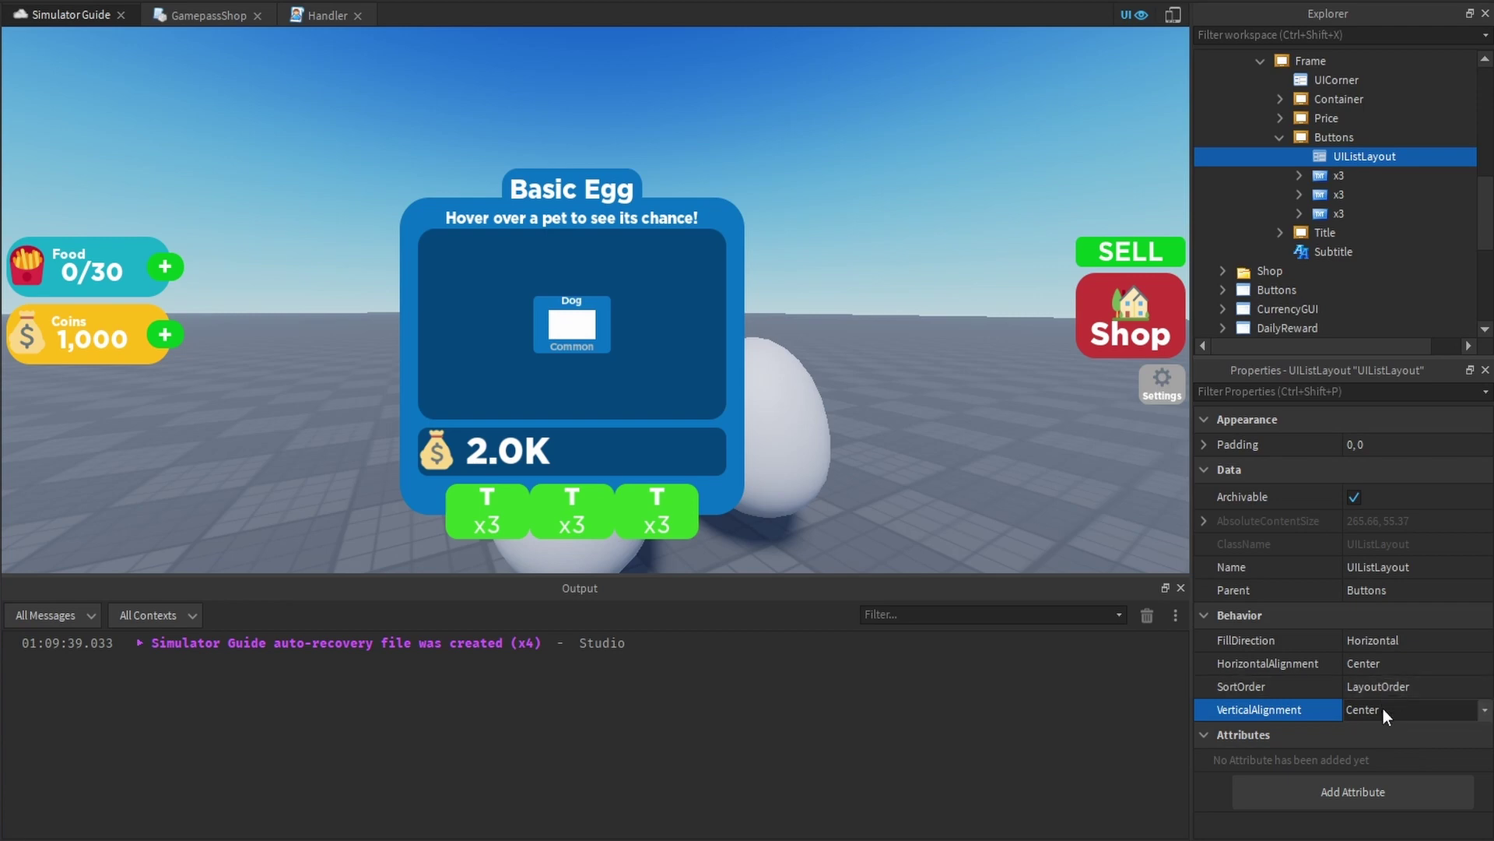
Space the three hatch buttons with a UIListLayout Padding of 0.05, 0, after trying 0.1 and 0.075
left_click(1345, 444)
left_click(1352, 445)
type(".1")
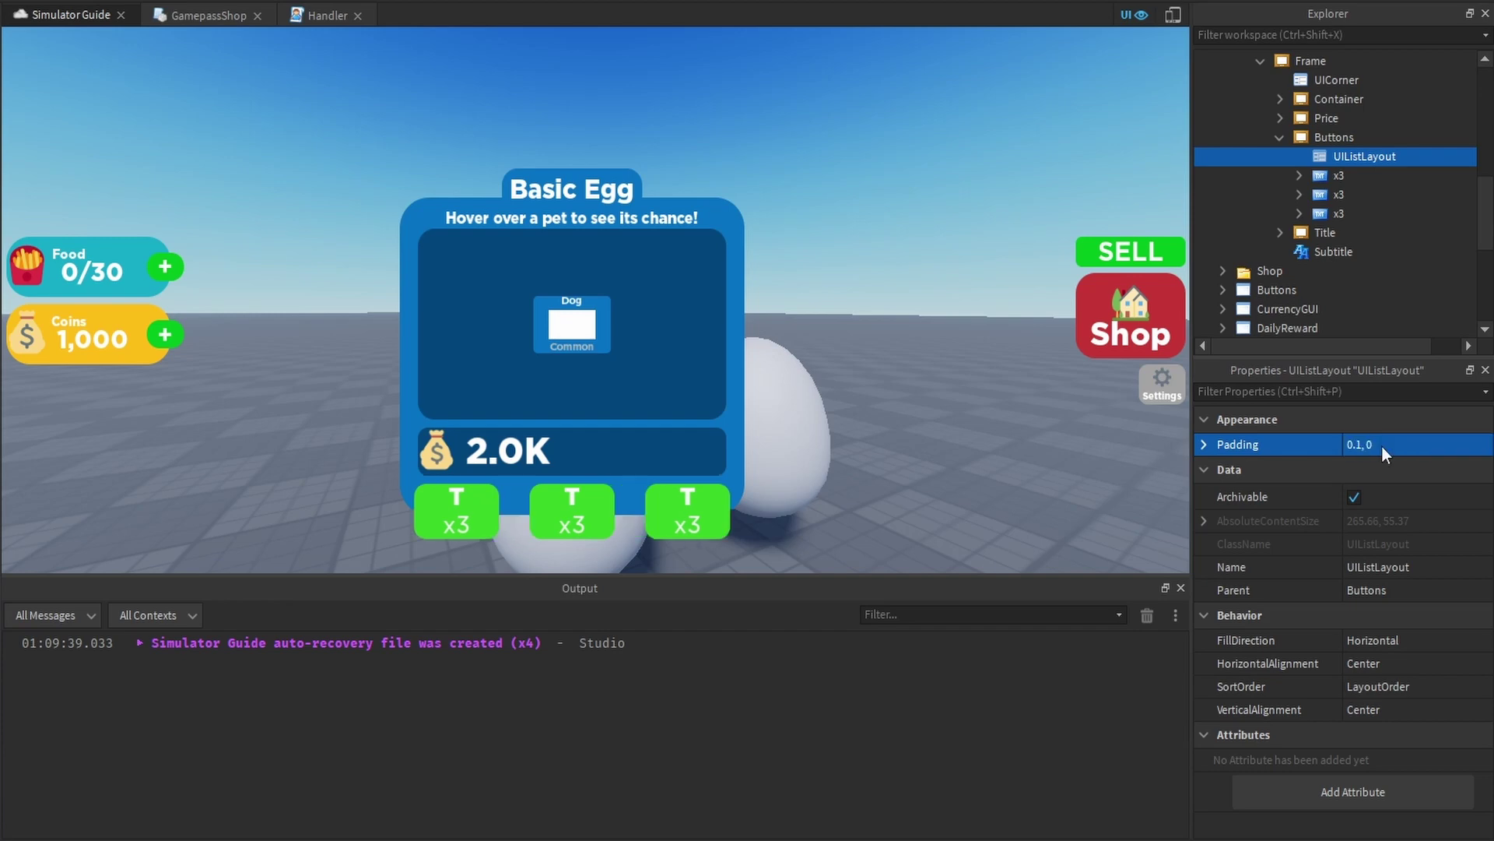
key("Left")
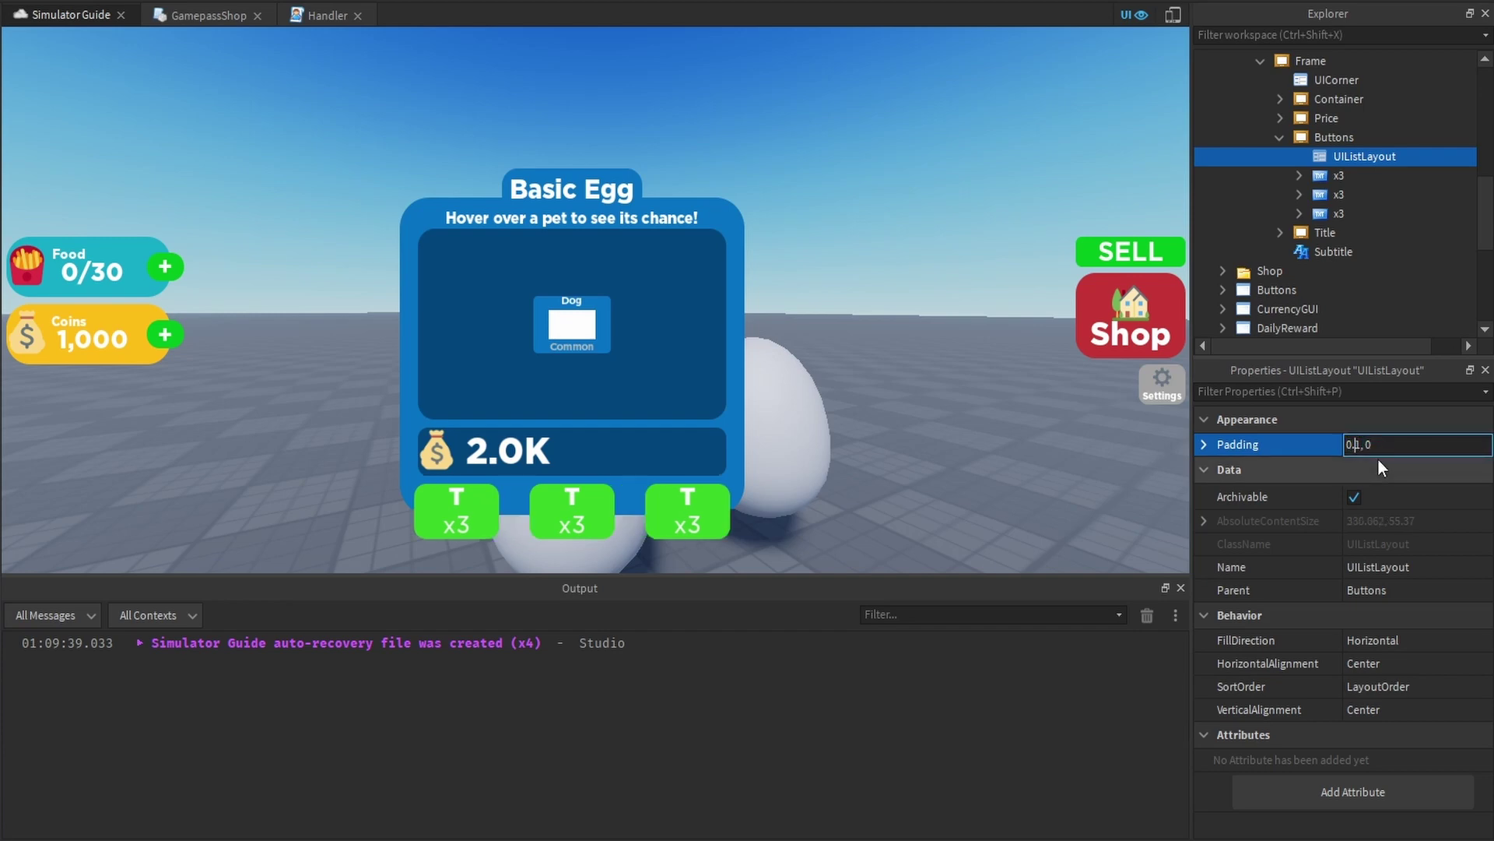
type("75")
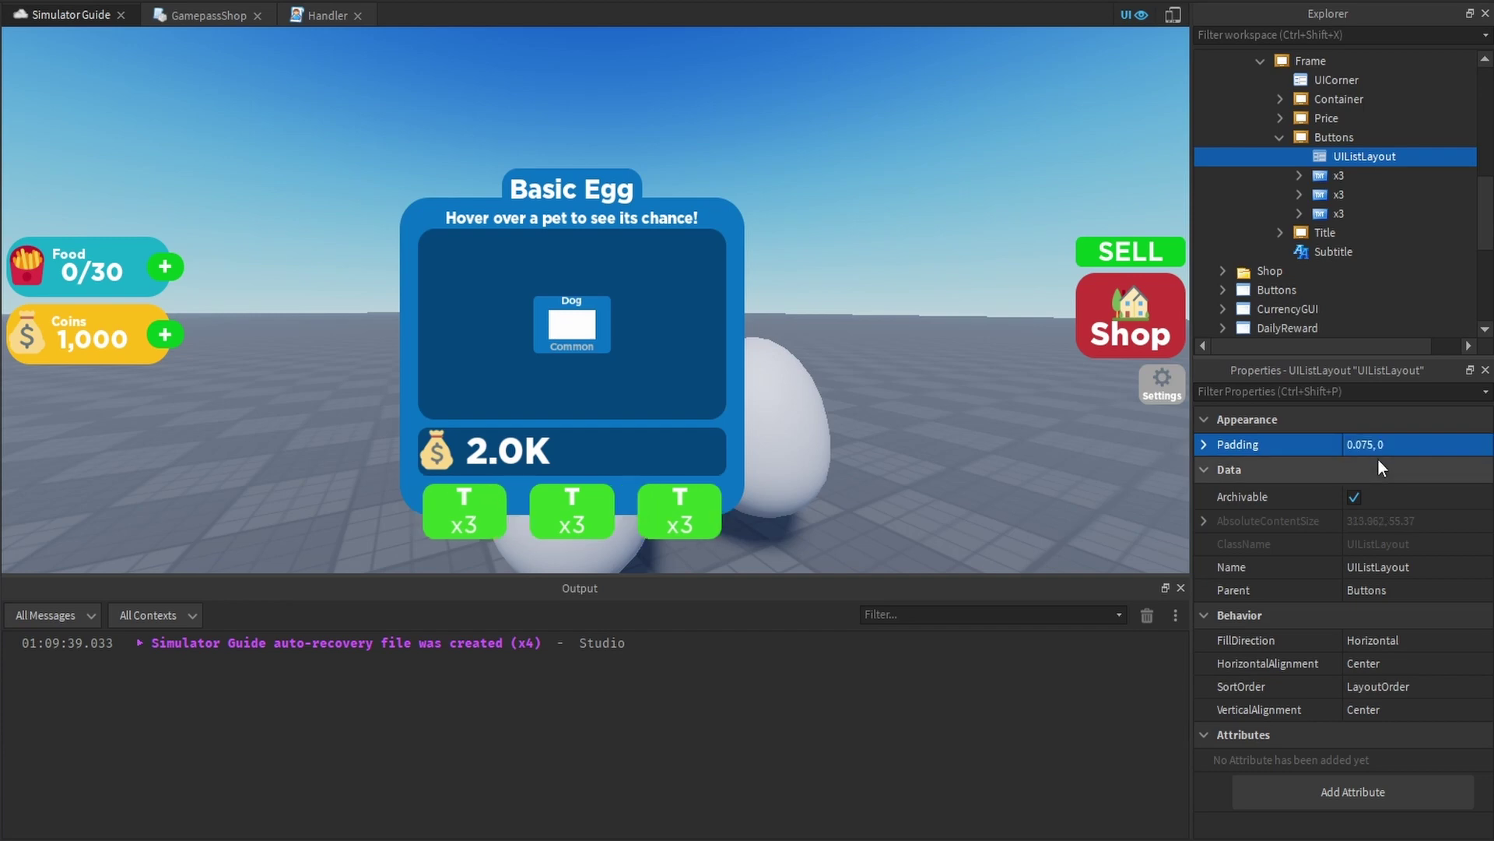
type("05")
key("Return")
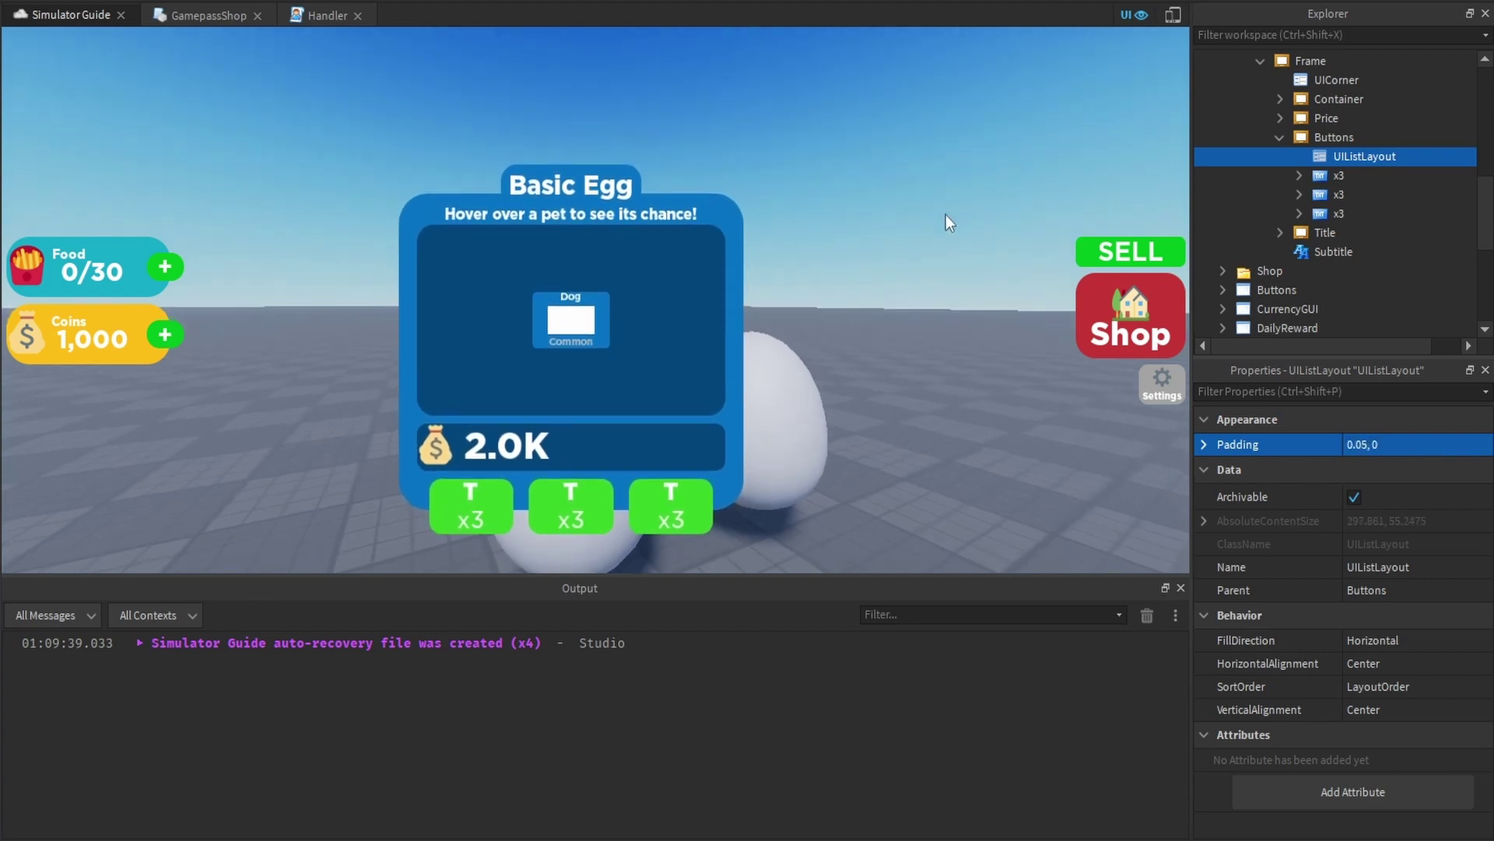
Check the UIListLayout's SortOrder and the first x3 button's LayoutOrder
left_click(1350, 690)
left_click(1358, 690)
left_click(1365, 705)
left_click(1338, 179)
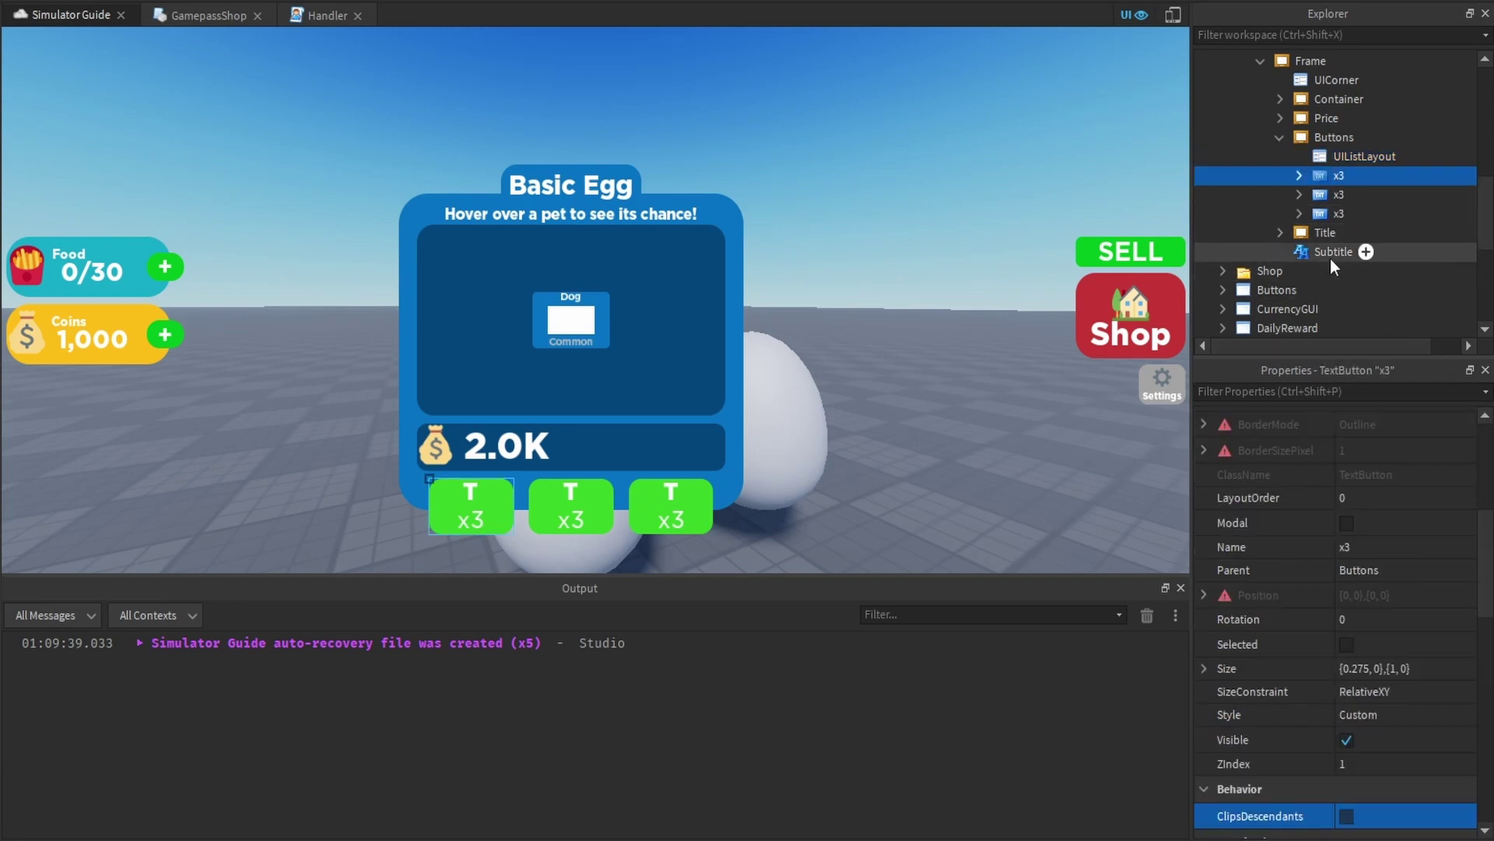
left_click(1343, 383)
type("lay")
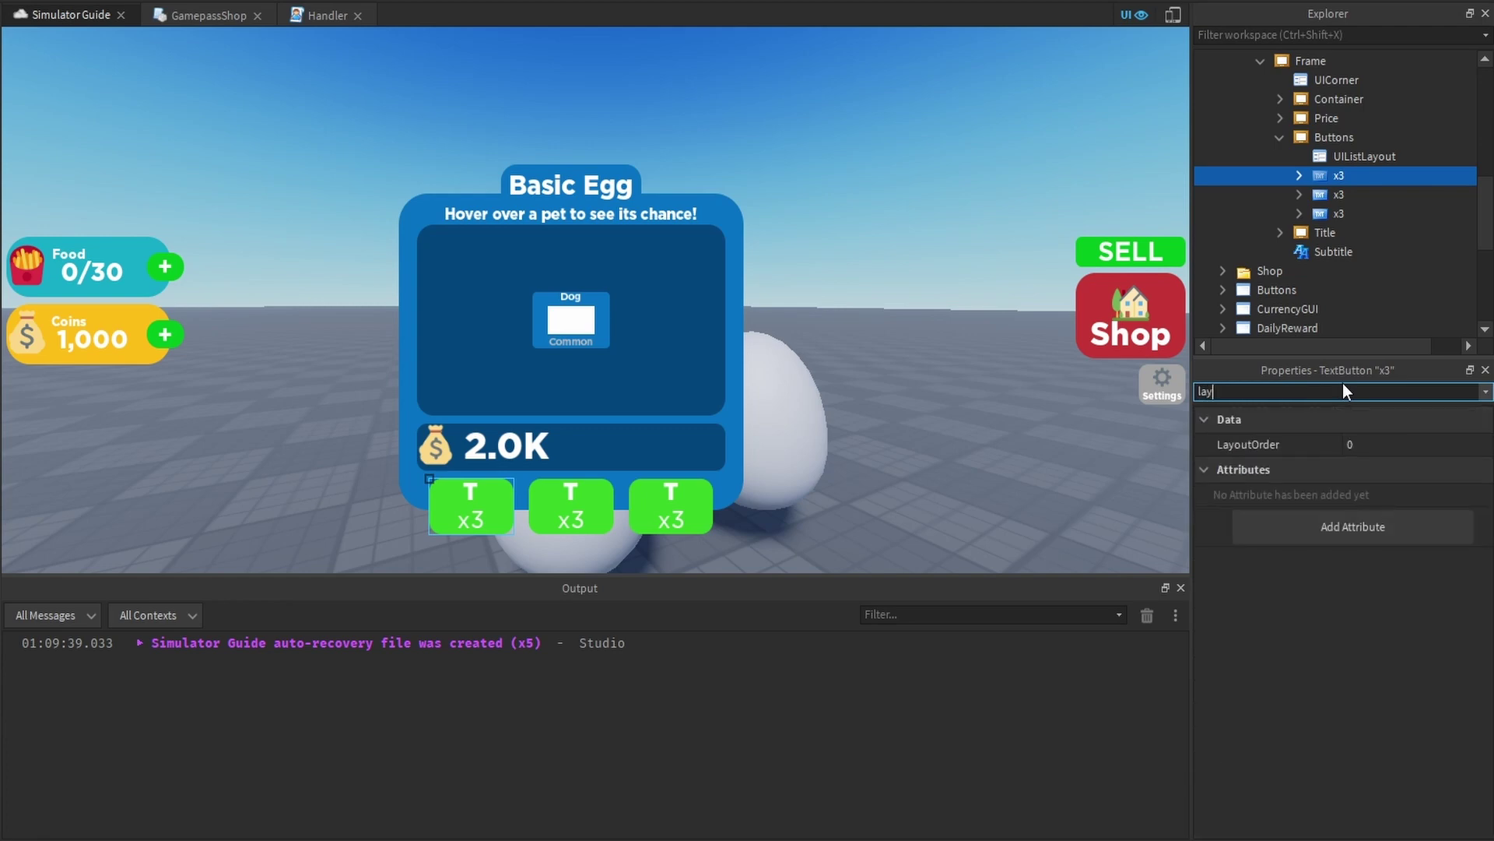
Rename the second x3 button x1 and set its LayoutOrder to 1
left_click(1333, 194)
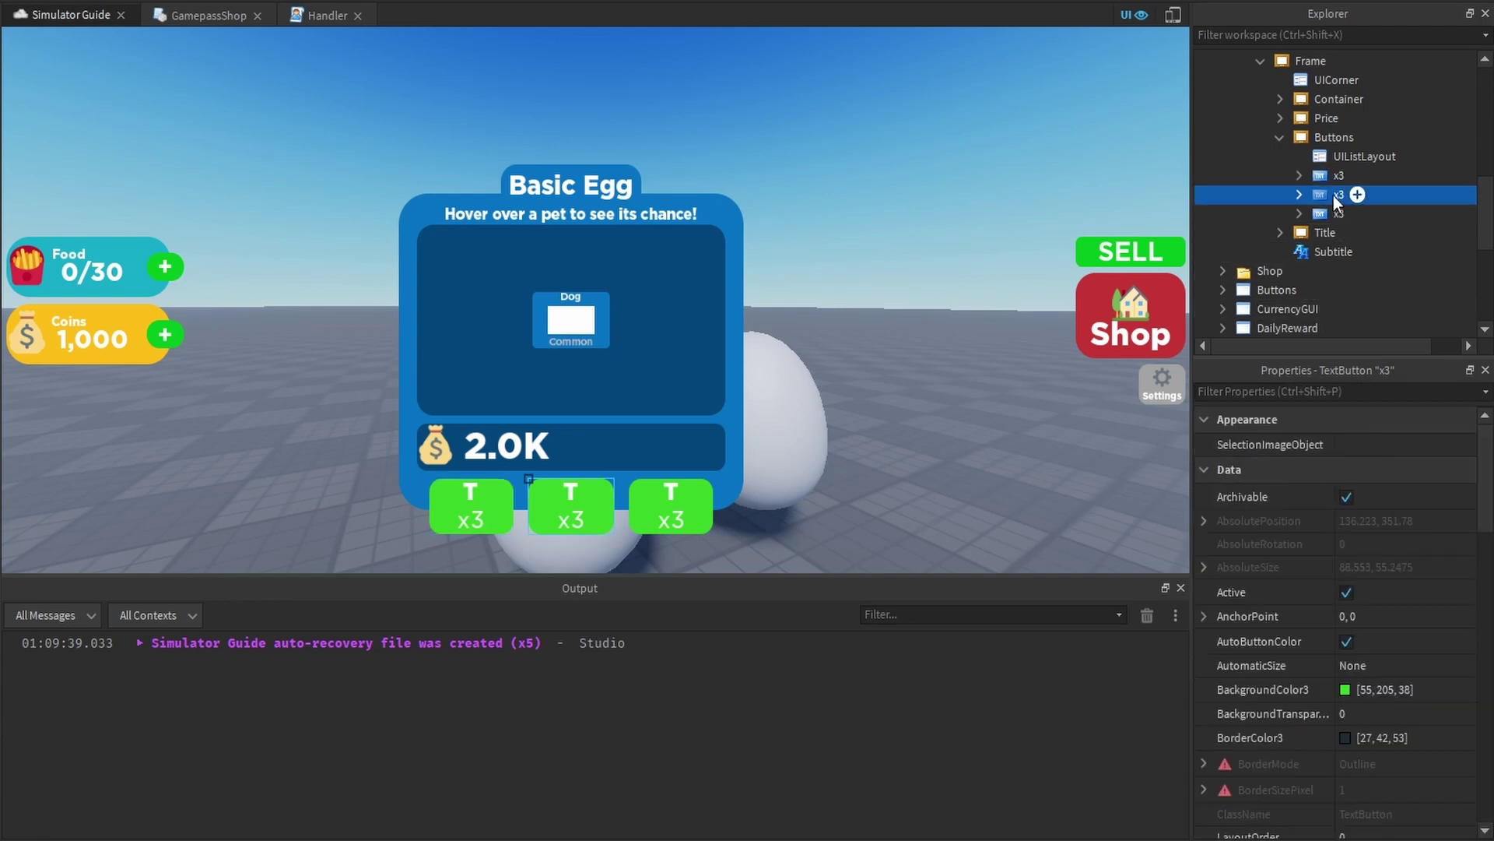
left_click(1333, 195)
type("x")
type("x1")
key("Return")
left_click(1329, 391)
type("la")
left_click(1381, 467)
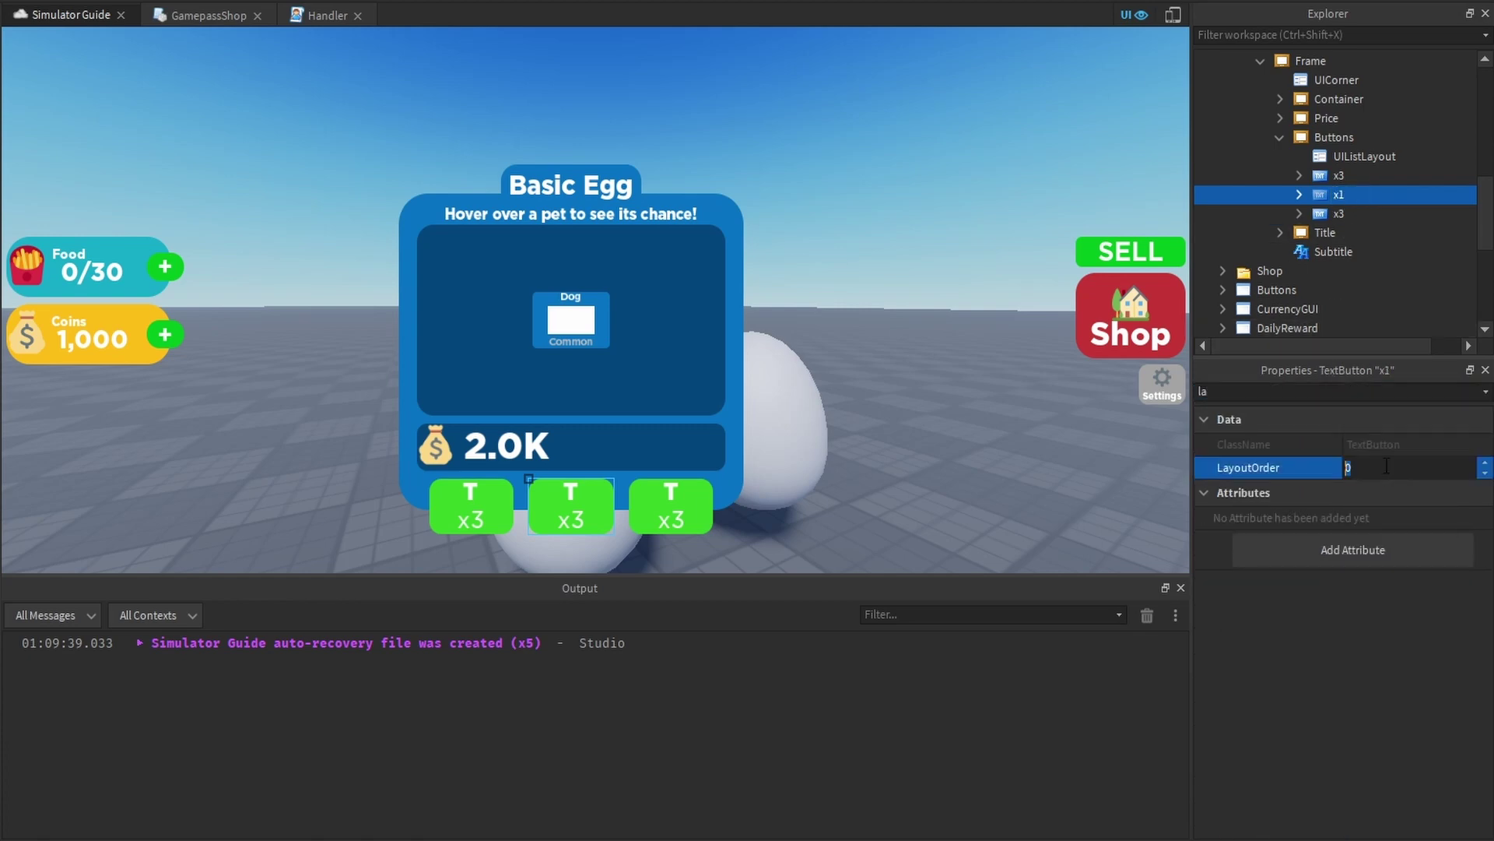
type("1")
key("Return")
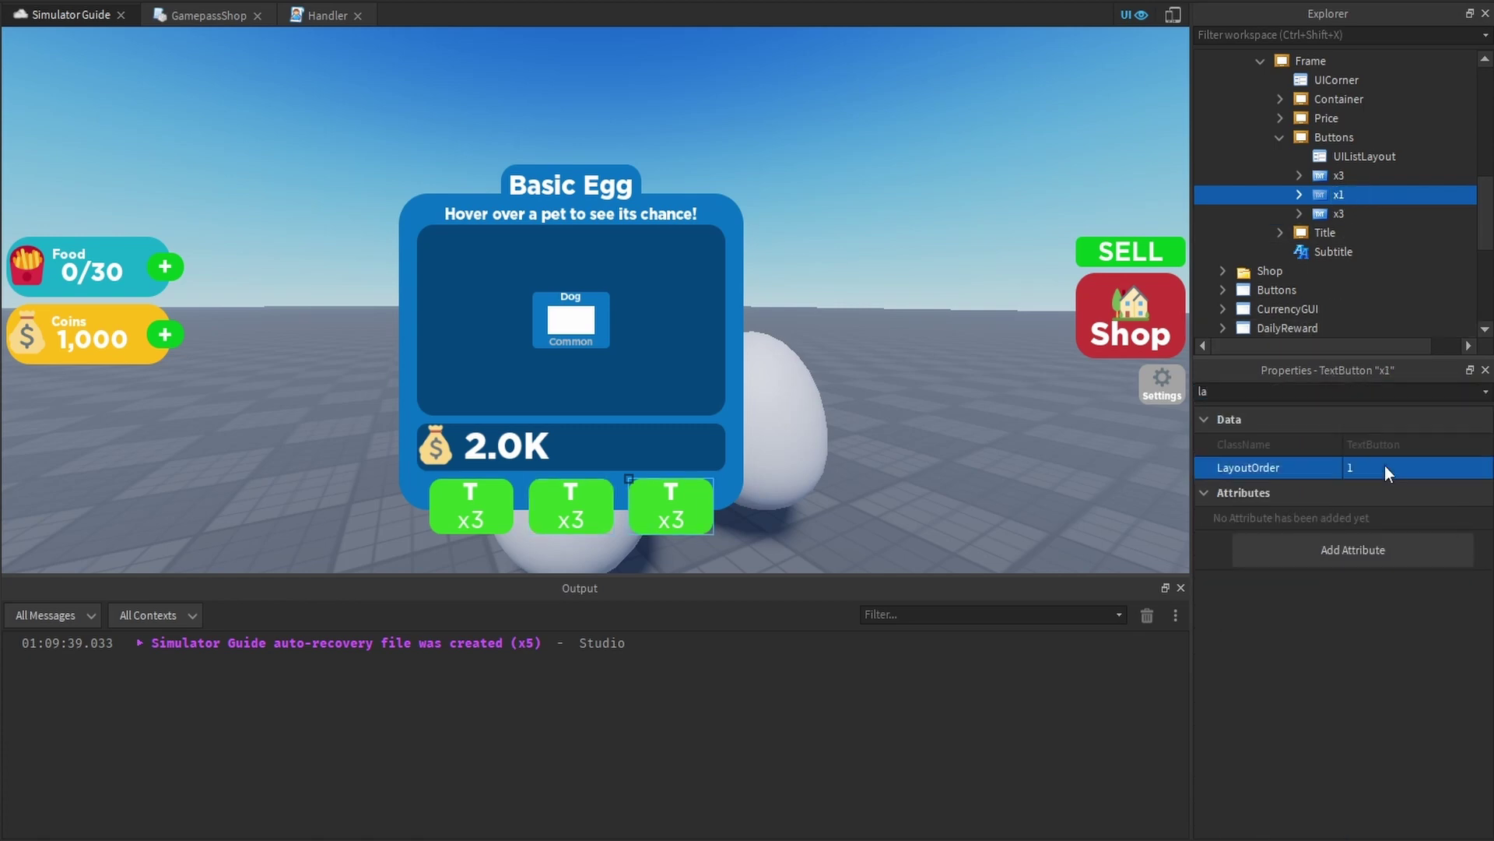
Rename the remaining x3 copy Auto and set its LayoutOrder to 2
left_click(1331, 213)
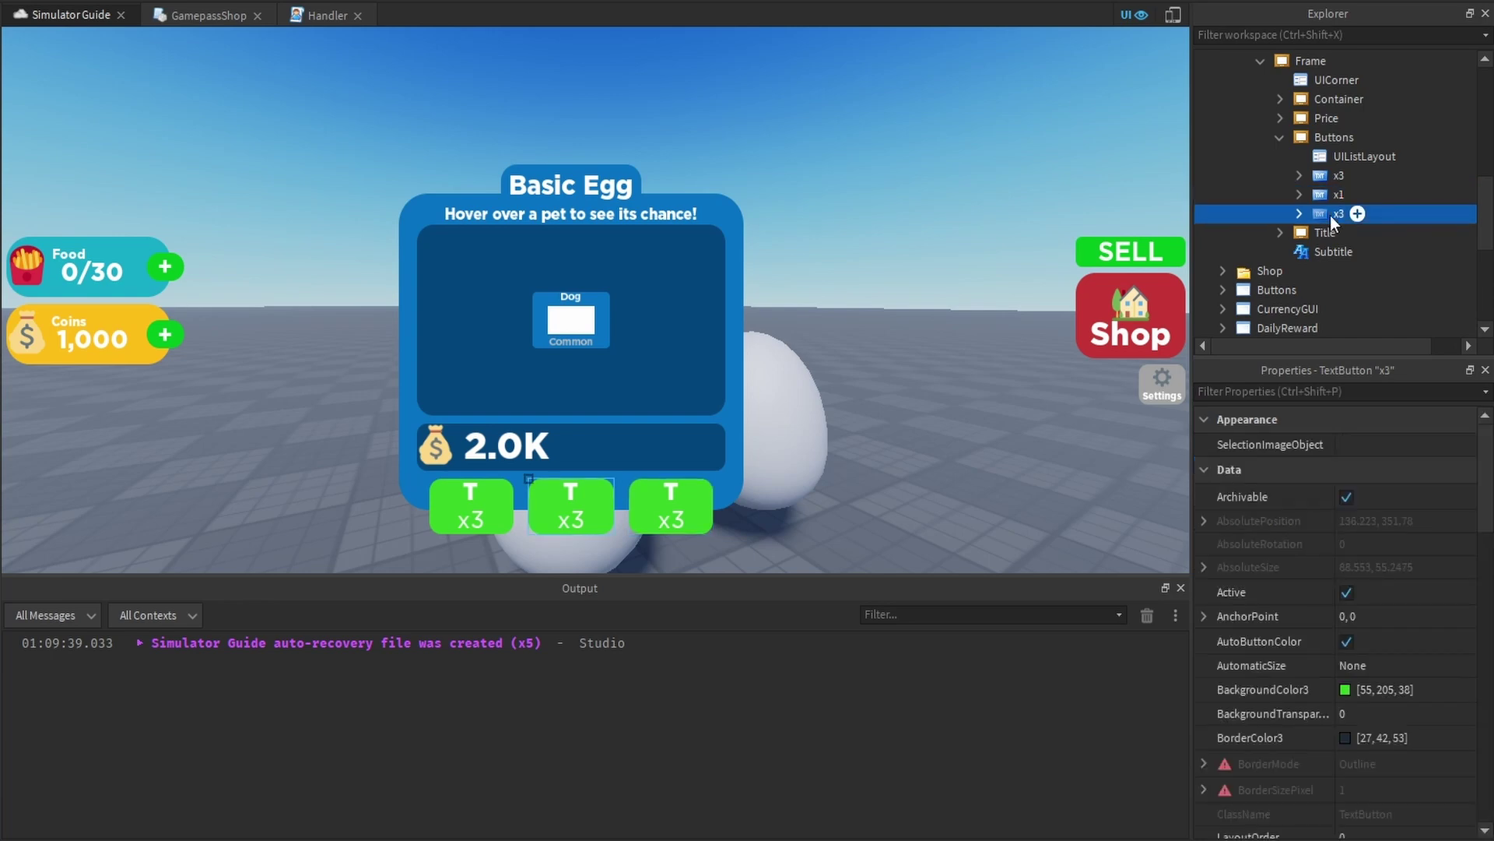
type("Auto")
key("Return")
left_click(1342, 391)
type("la")
left_click(1374, 466)
type("2")
key("Return")
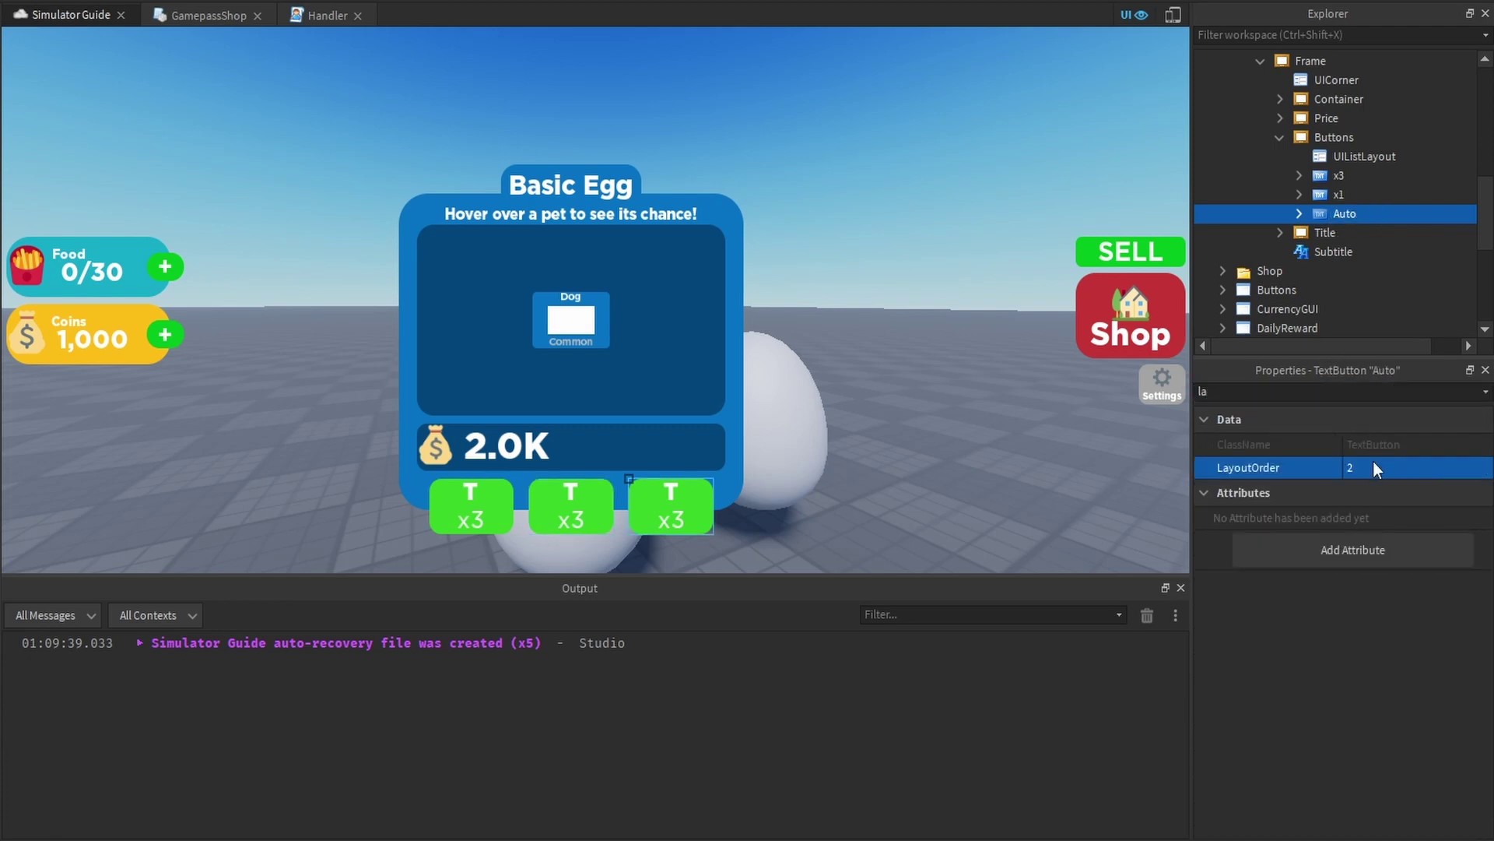
Set the Text of the x1 button's Effect label to x1
left_click(1332, 201)
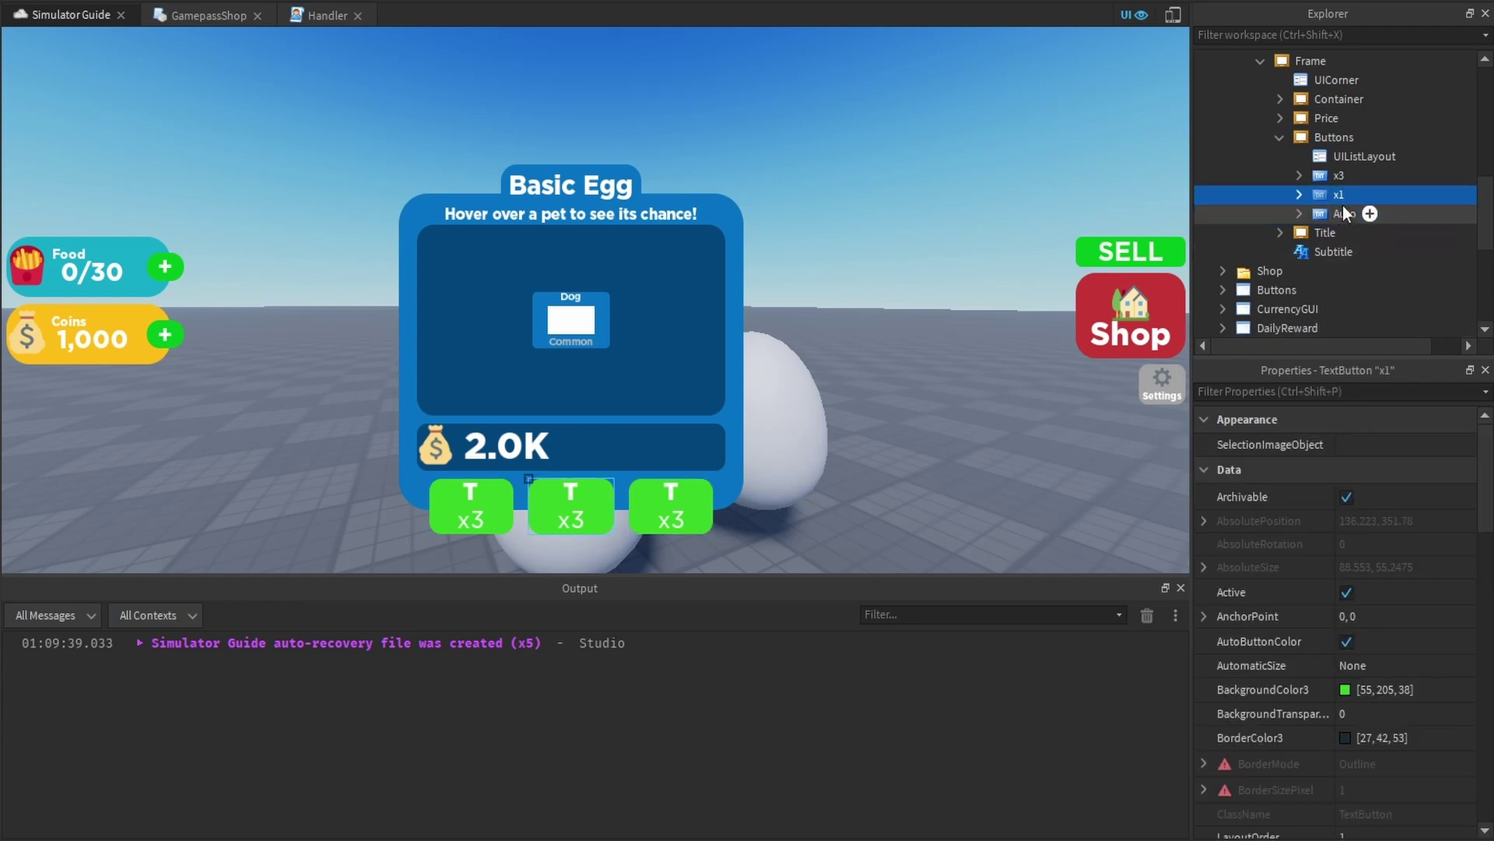
left_click(1329, 175)
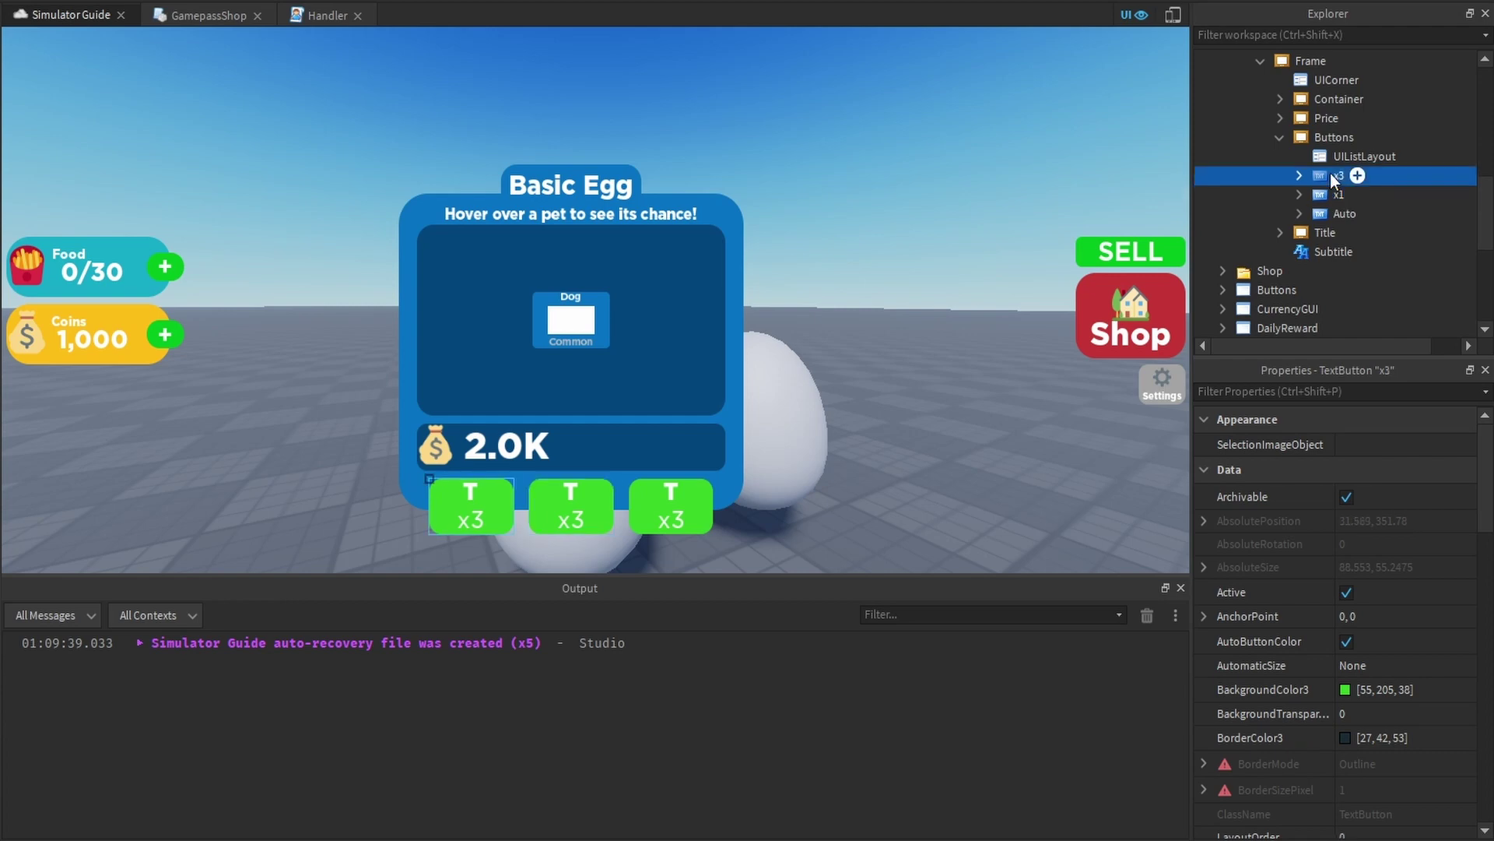
left_click(1336, 194)
left_click(1299, 194)
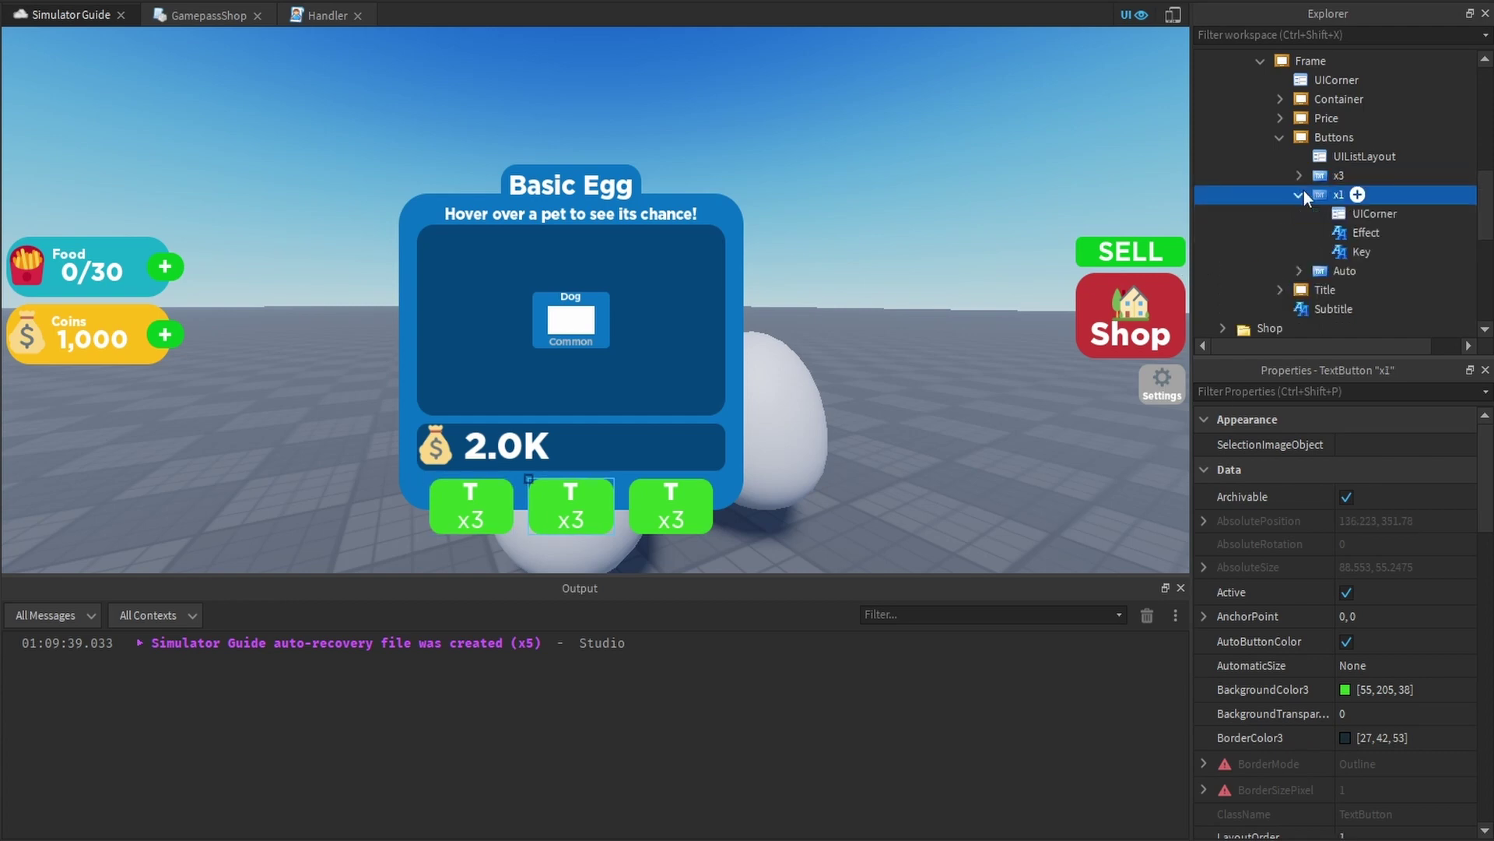
left_click(1360, 231)
left_click(1361, 392)
type("text")
left_click(1380, 490)
type("x1")
key("Return")
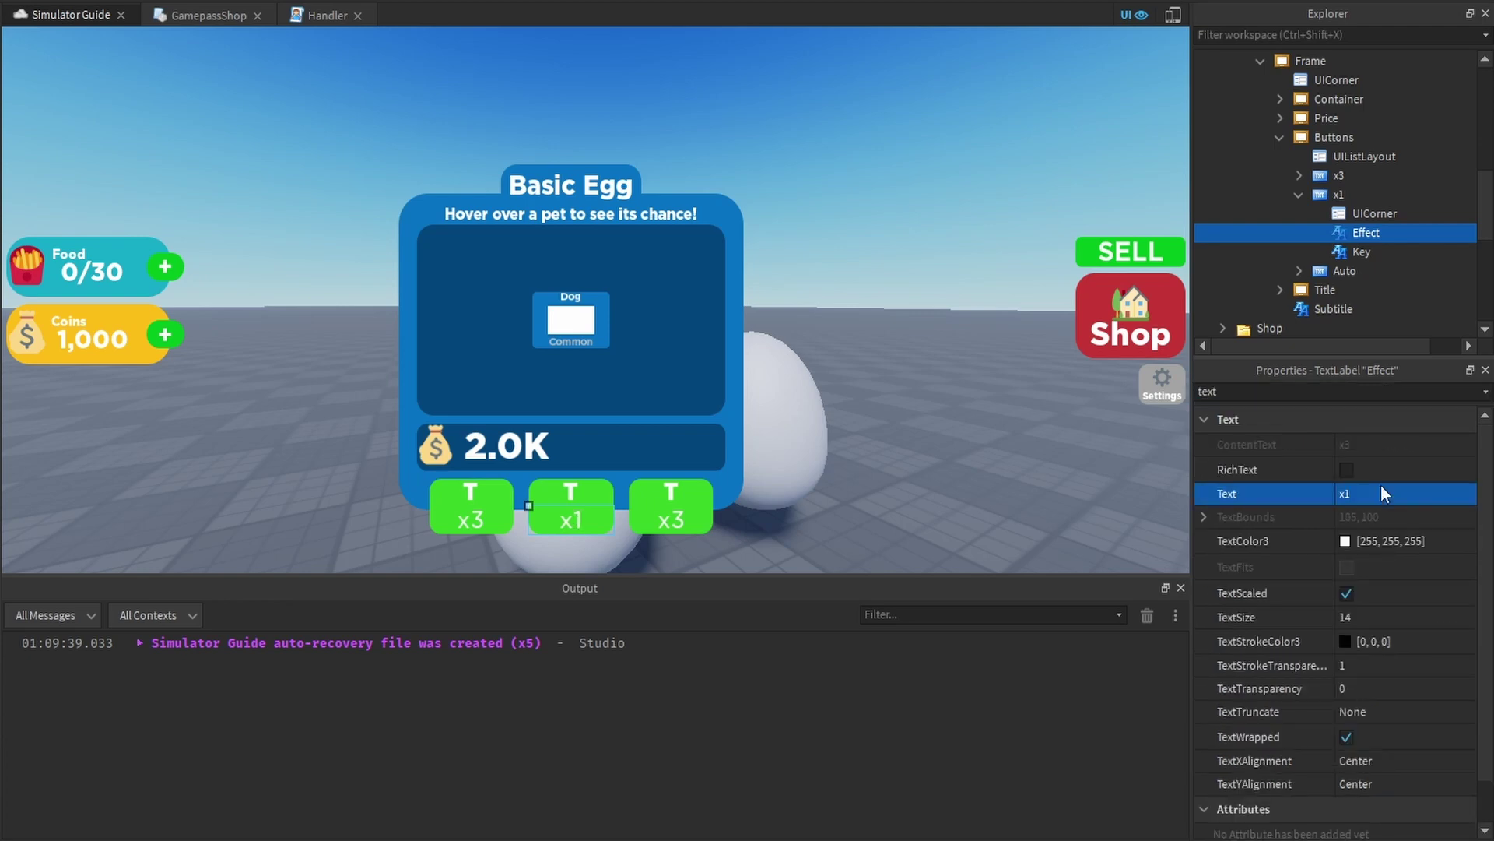
Set the Text of the x1 button's Key label to E
left_click(1359, 251)
left_click(1393, 391)
type("text")
left_click(1407, 490)
type("E")
key("Return")
Set the Text of the Auto button's Effect label to Auto
left_click(1299, 271)
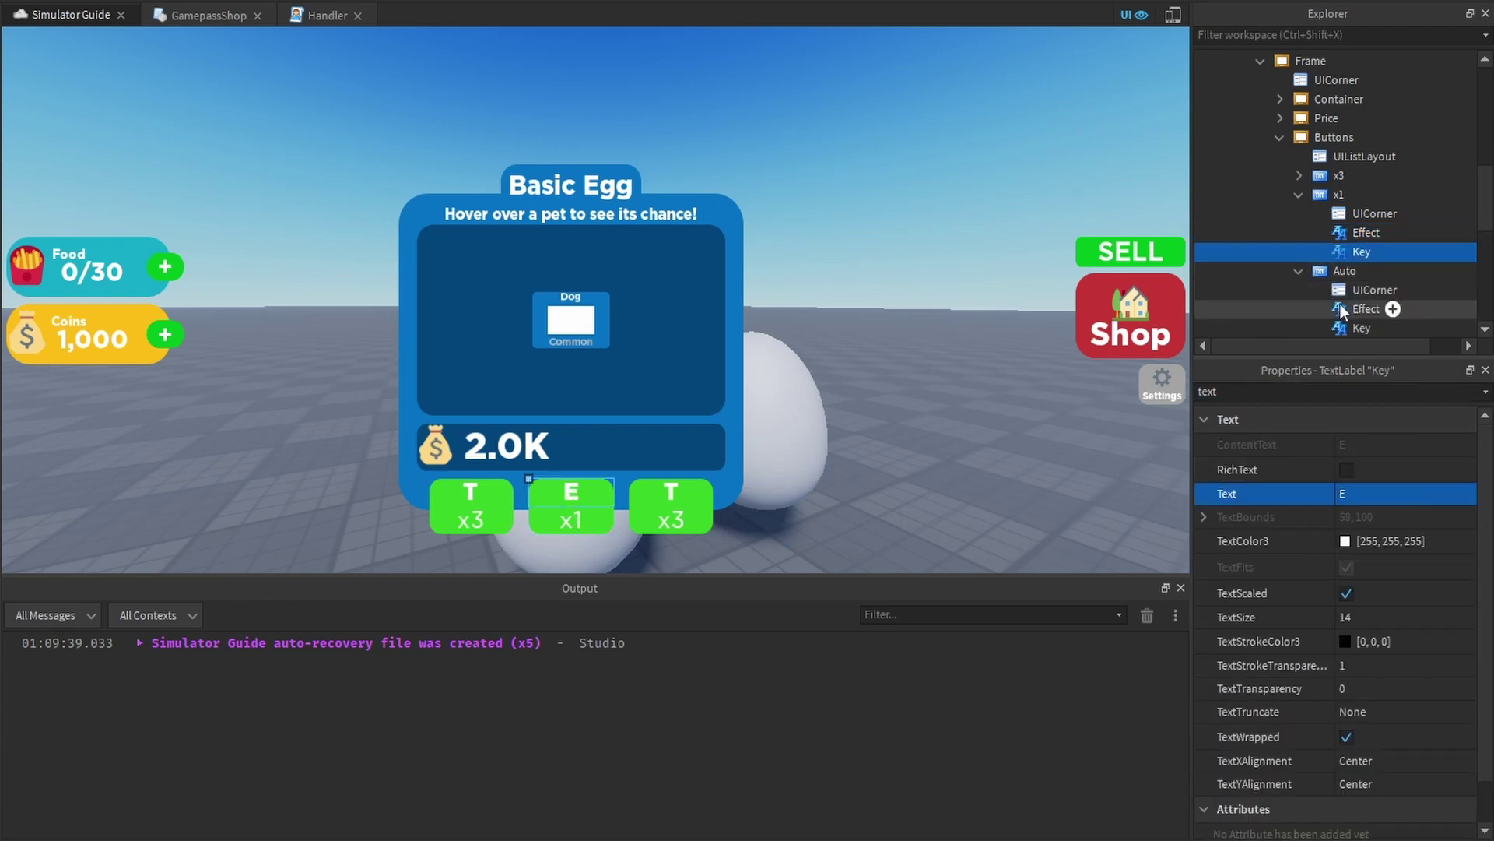
left_click(1359, 309)
left_click(1350, 392)
type("text")
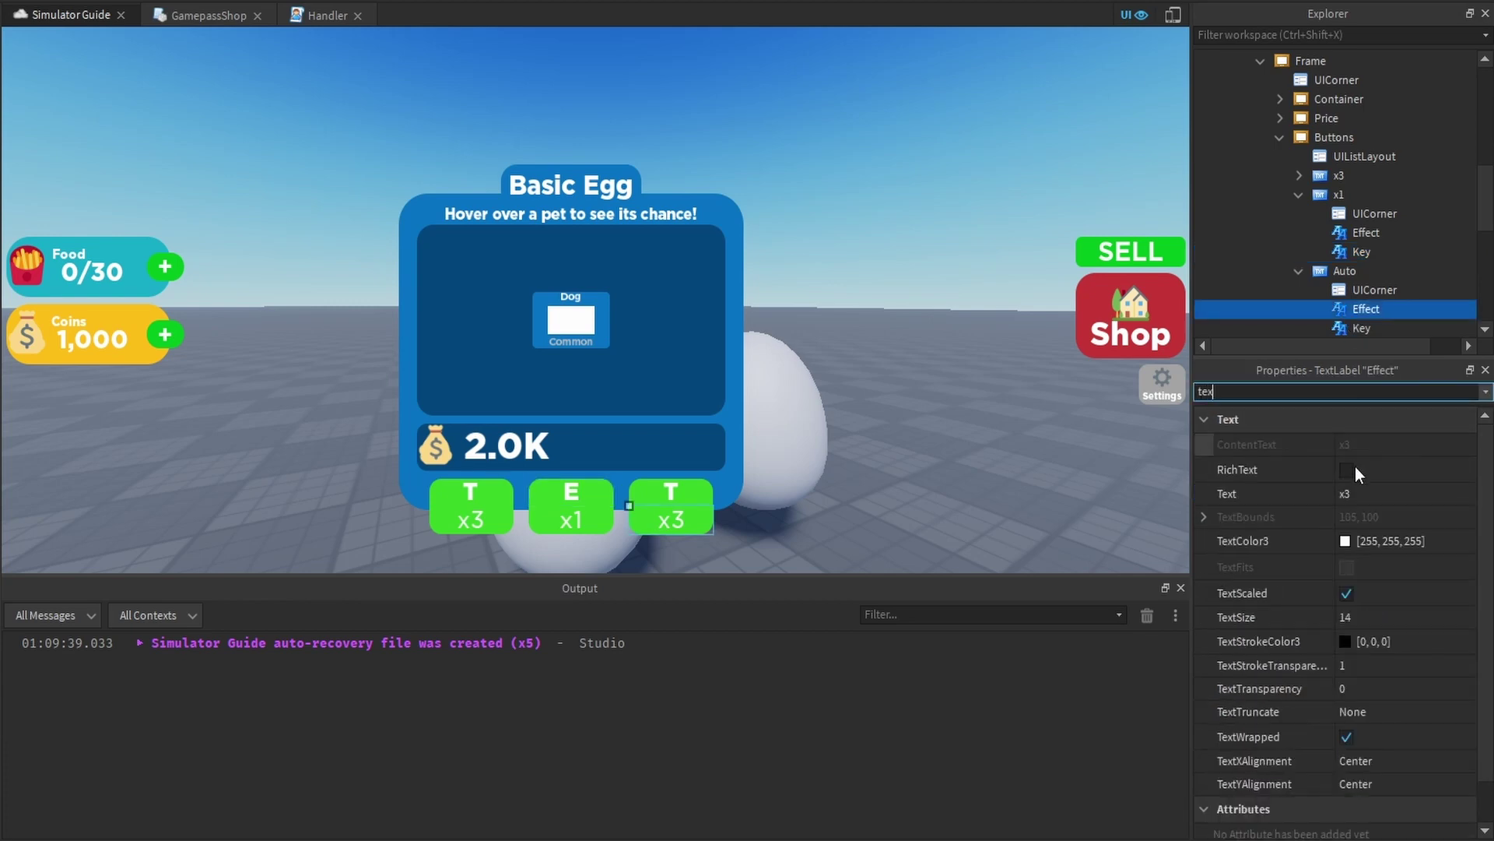
left_click(1364, 494)
type("Auto")
key("Return")
Set the Text of the Auto button's Key label to R
left_click(1361, 328)
left_click(1351, 391)
type("text")
left_click(1375, 494)
type("R")
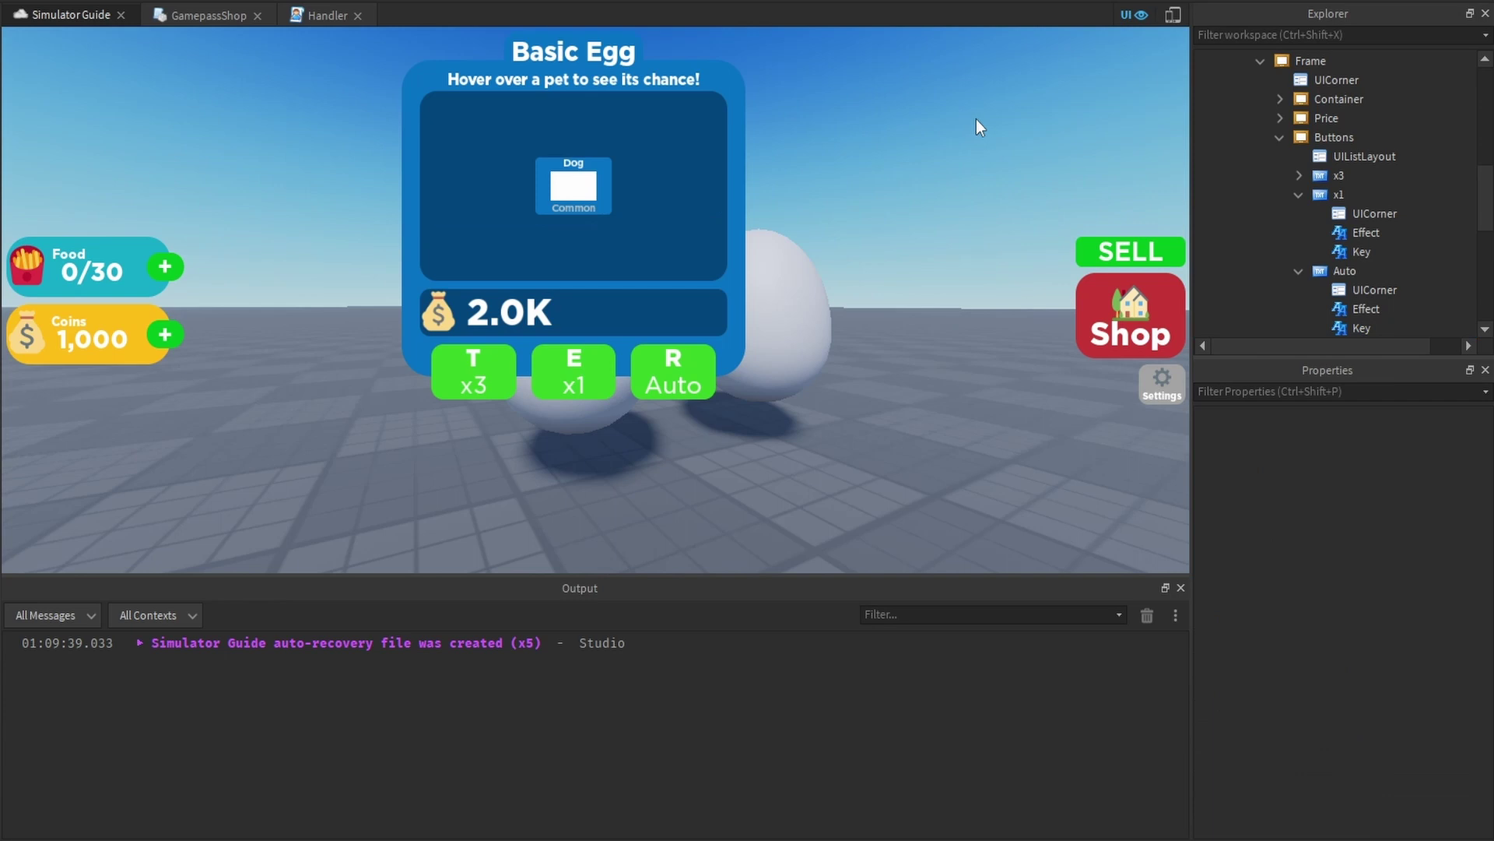
Increase the height scale in the x1 button's Size so it is slightly taller than the x3 and Auto buttons
left_click(1339, 195)
left_click(1317, 392)
type("size")
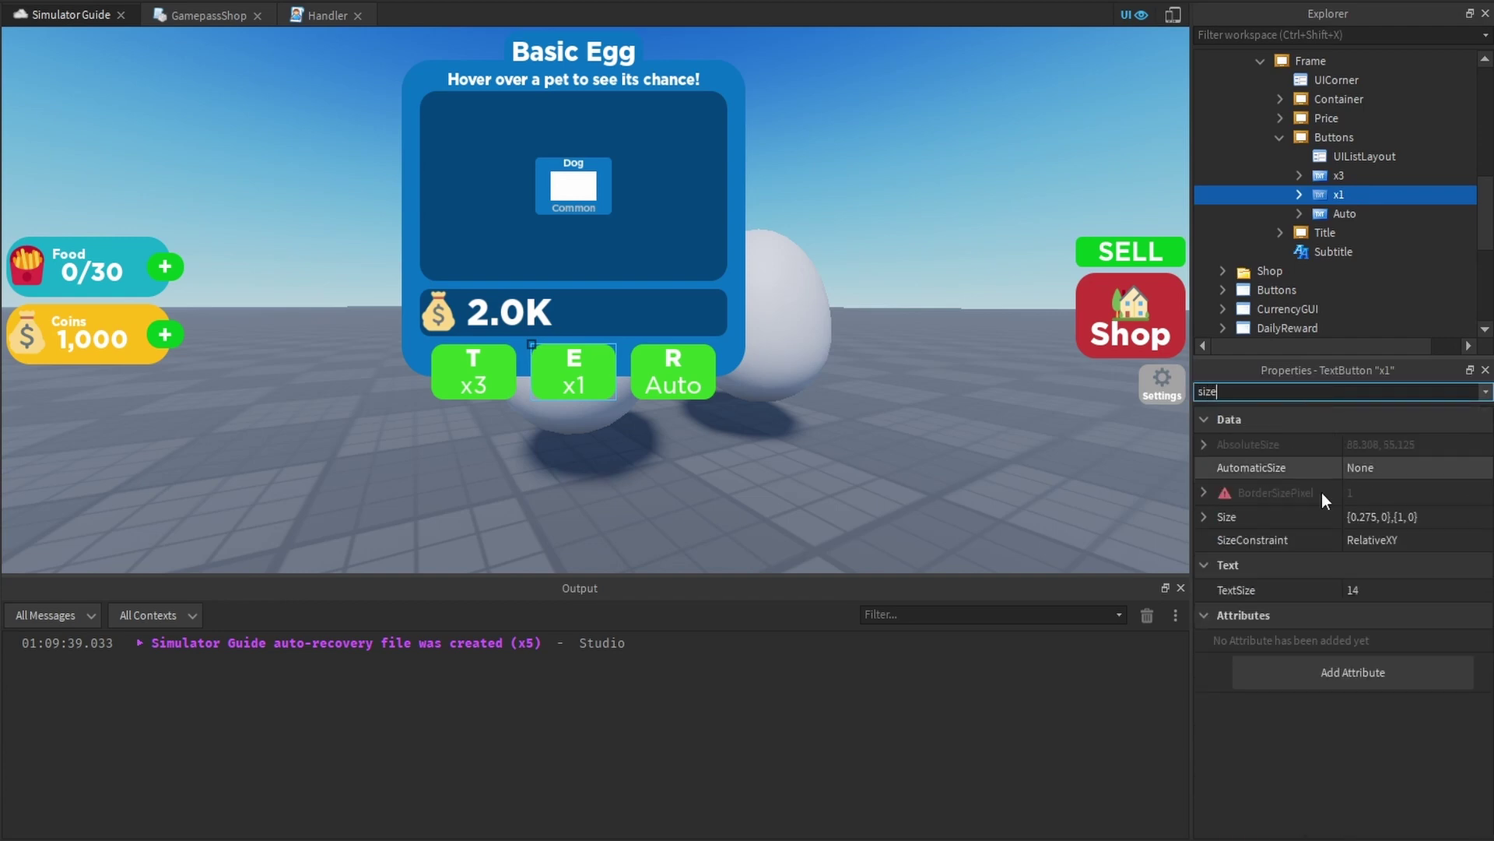
double_click(1364, 516)
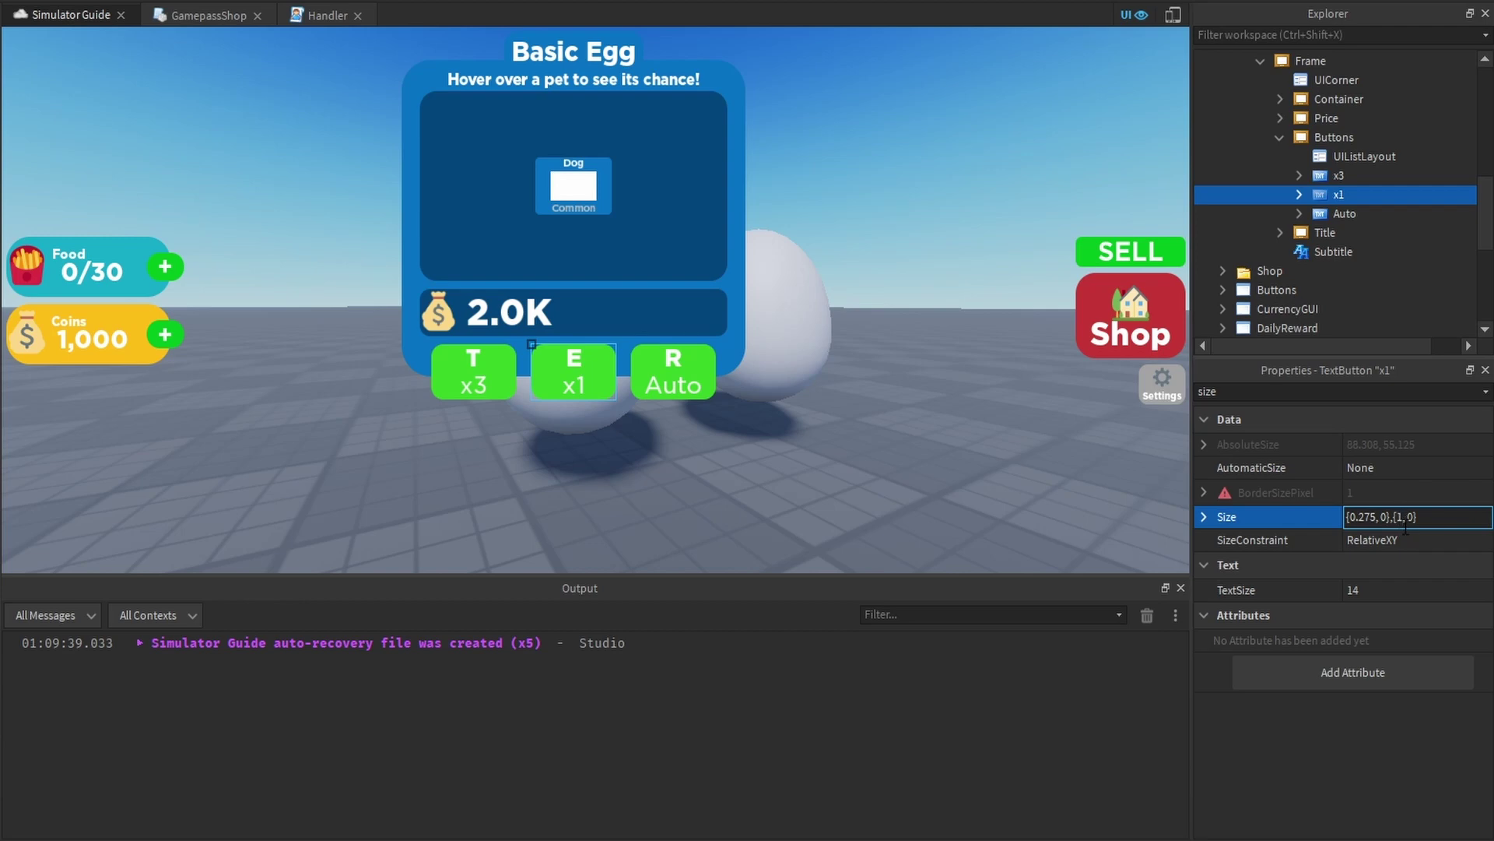
key("Return")
left_click(1018, 178)
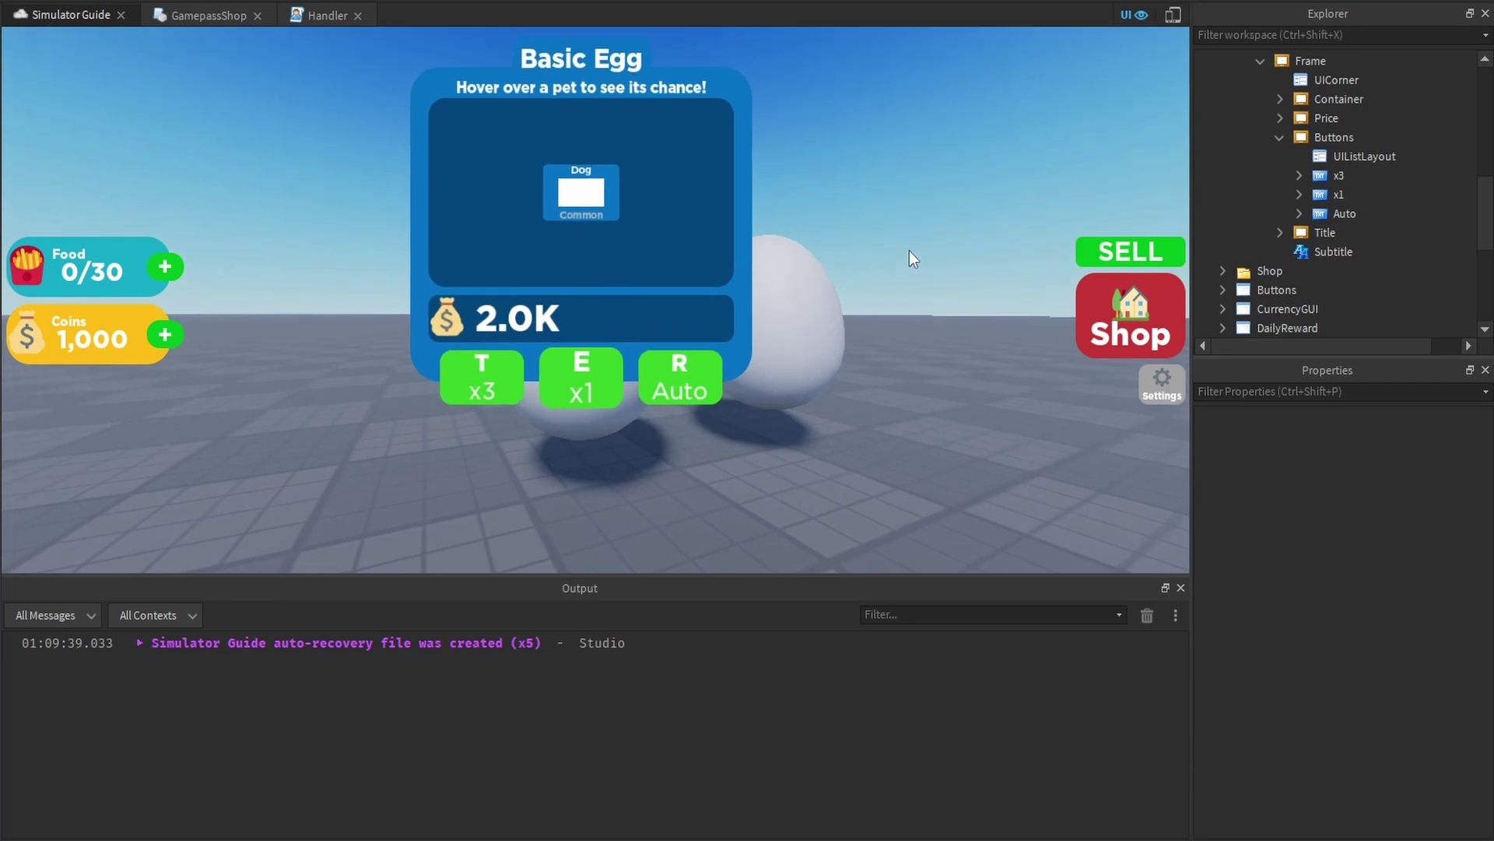
Run the game and walk around the Basic Egg to inspect its billboard panel and the x3, x1 and Auto buttons
scroll(909, 250, "down", 3)
scroll(909, 251, "up", 3)
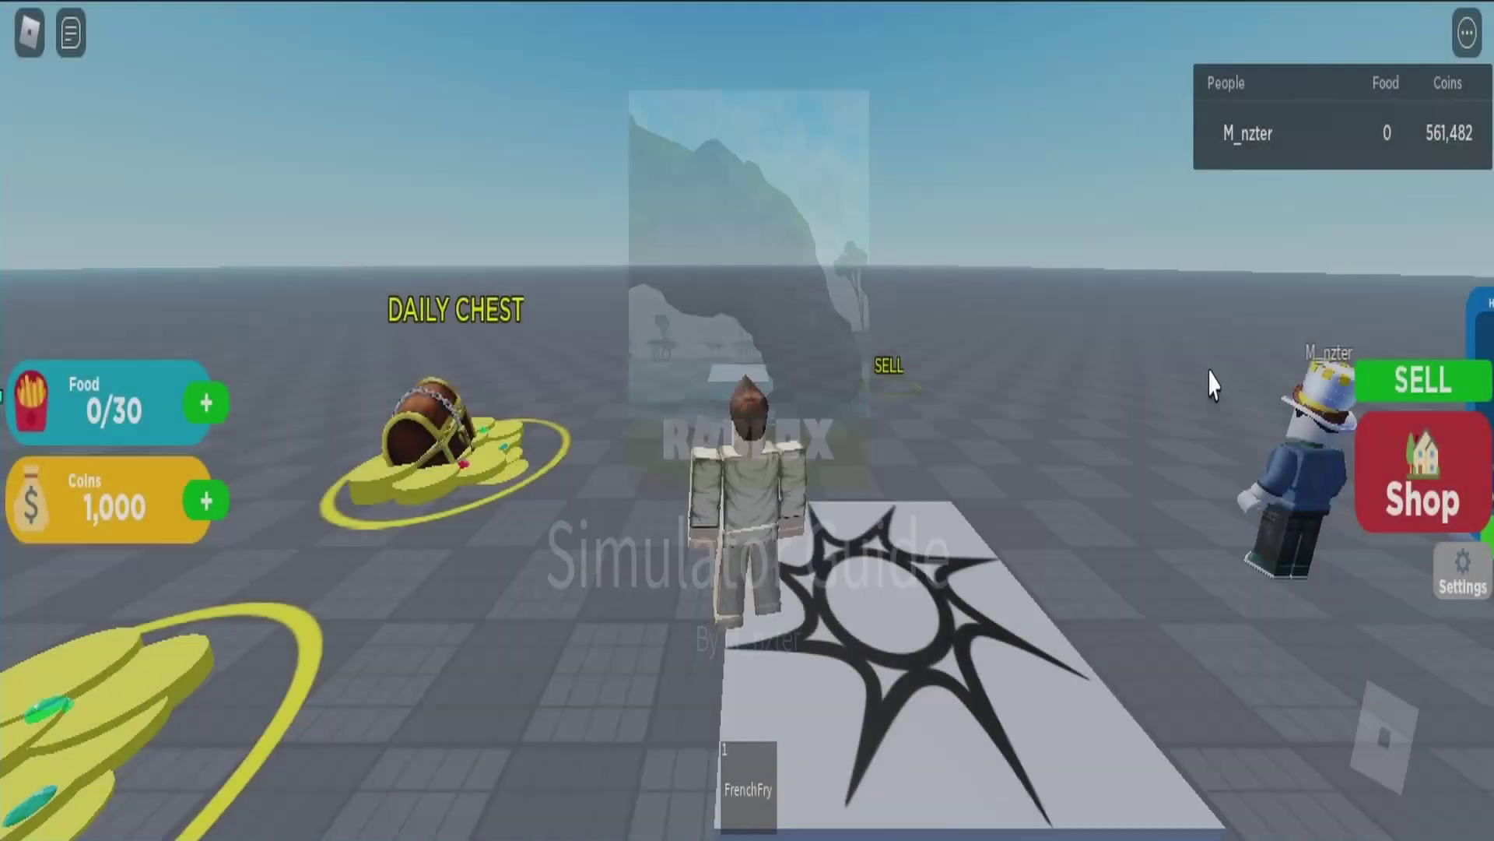
key("w")
mouse_move(1210, 373)
right_mouse_down()
mouse_move(1229, 362)
mouse_move(1217, 387)
right_mouse_up()
key("w")
scroll(1217, 377, "up", 2)
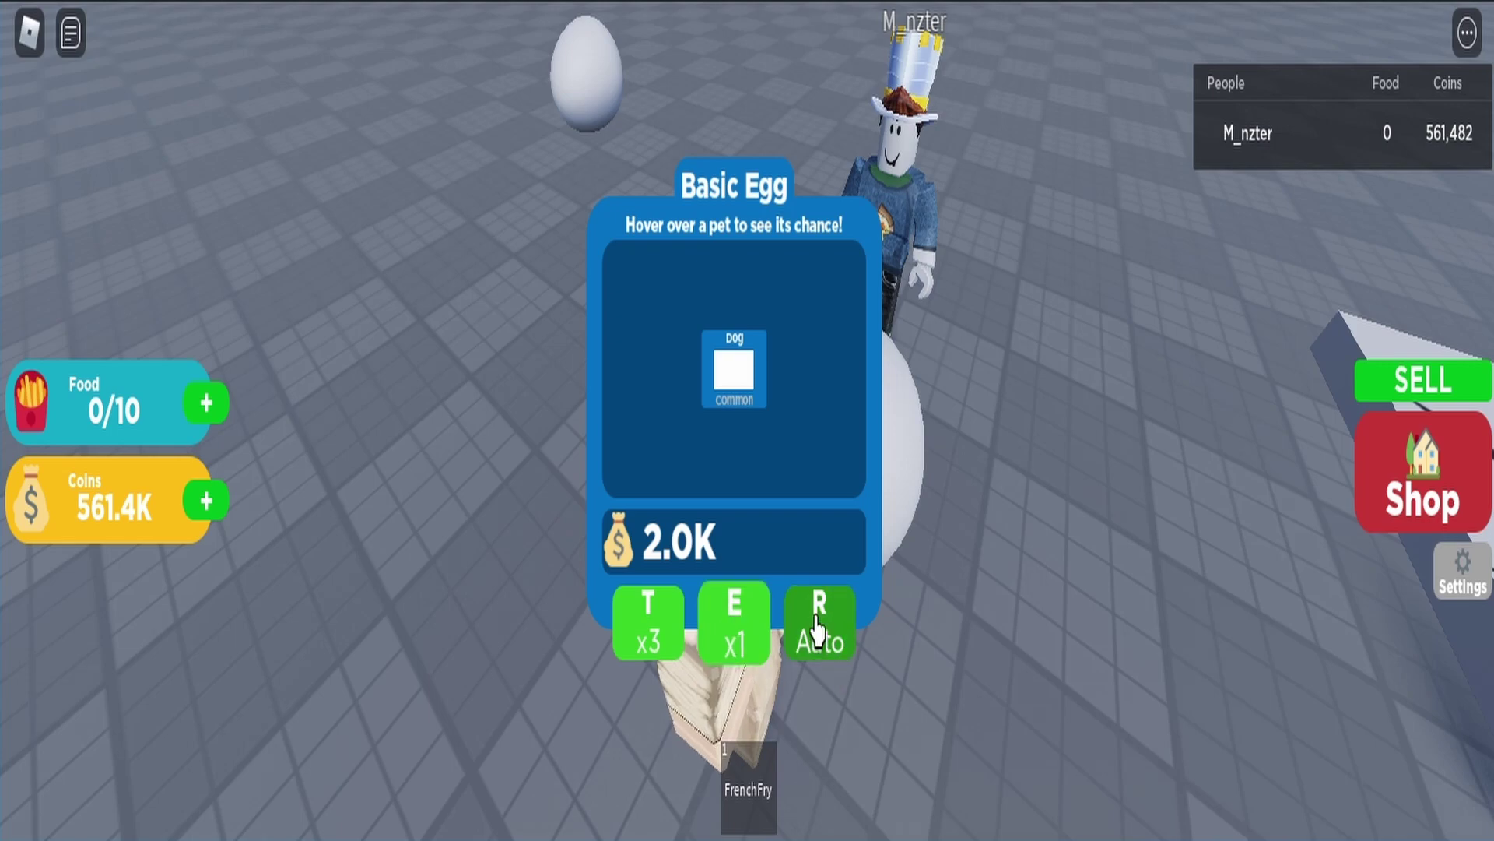
key("s")
right_click_drag(910, 271, 909, 264)
key("w")
key("w")
key("s")
key("w")
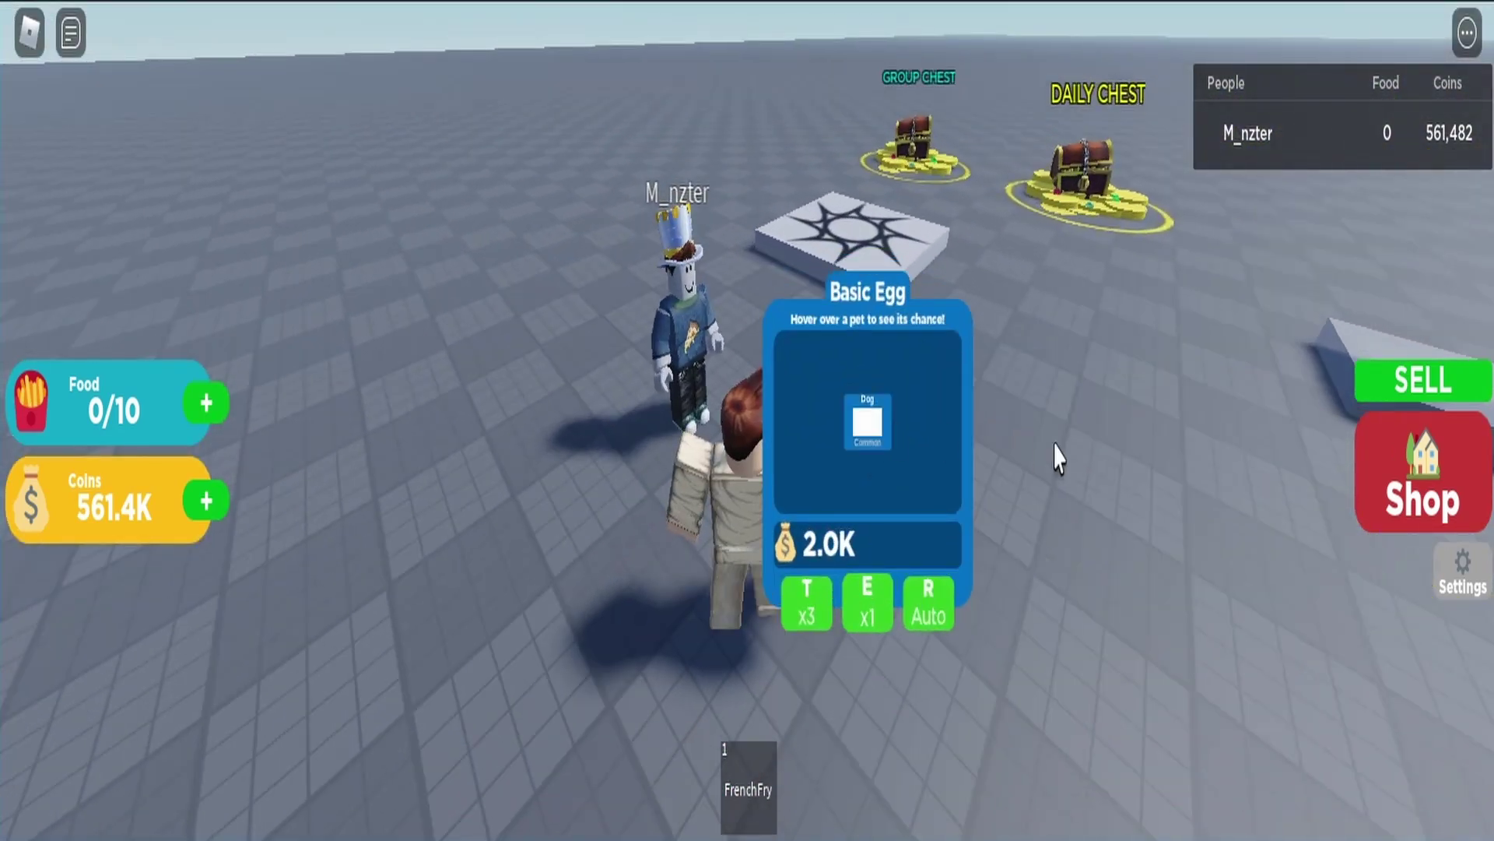
key("s")
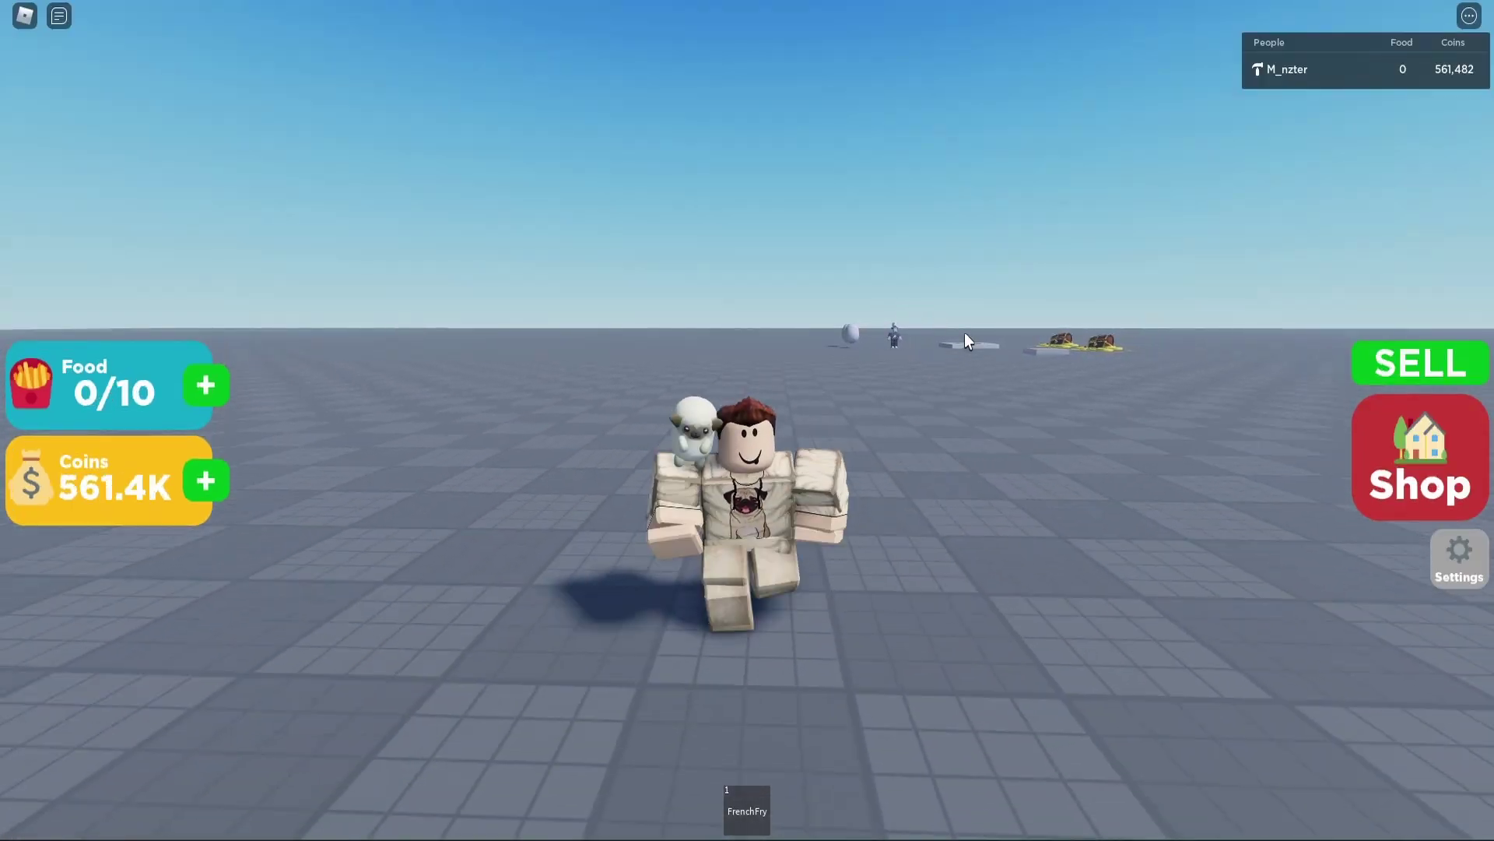
key("s")
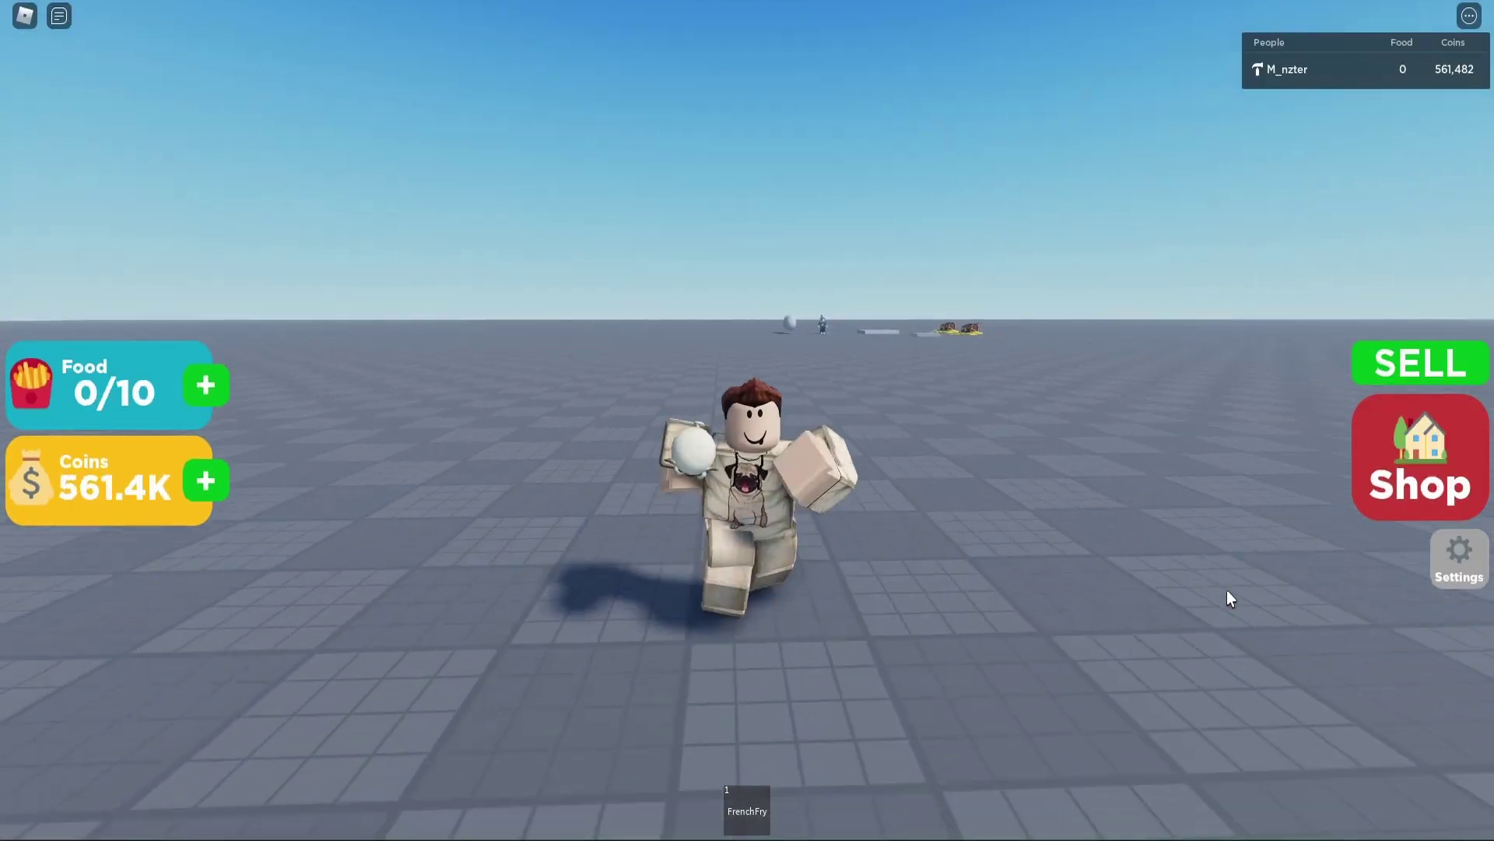
key("s")
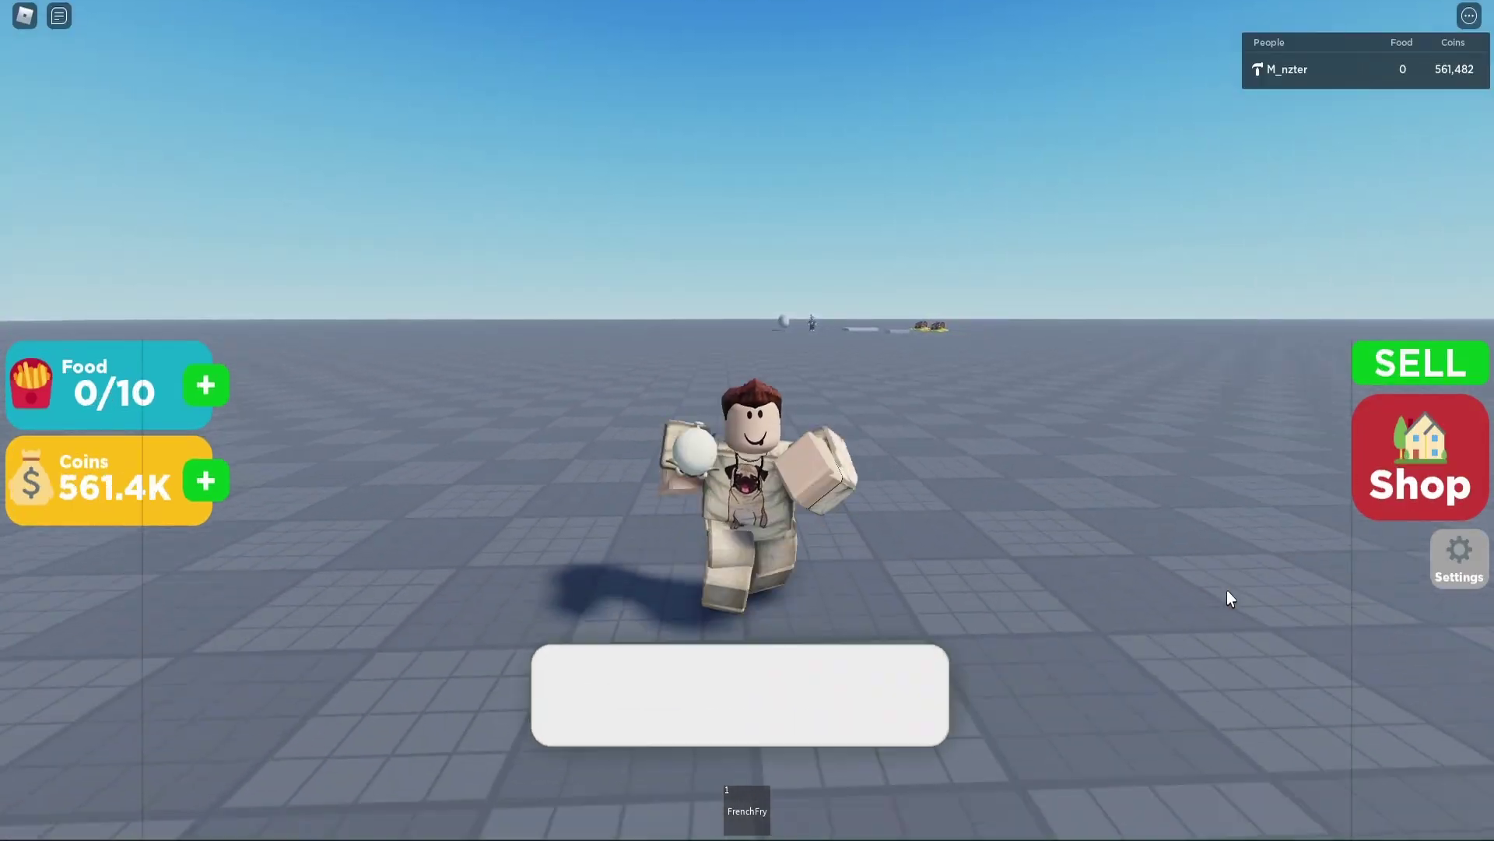
key("s")
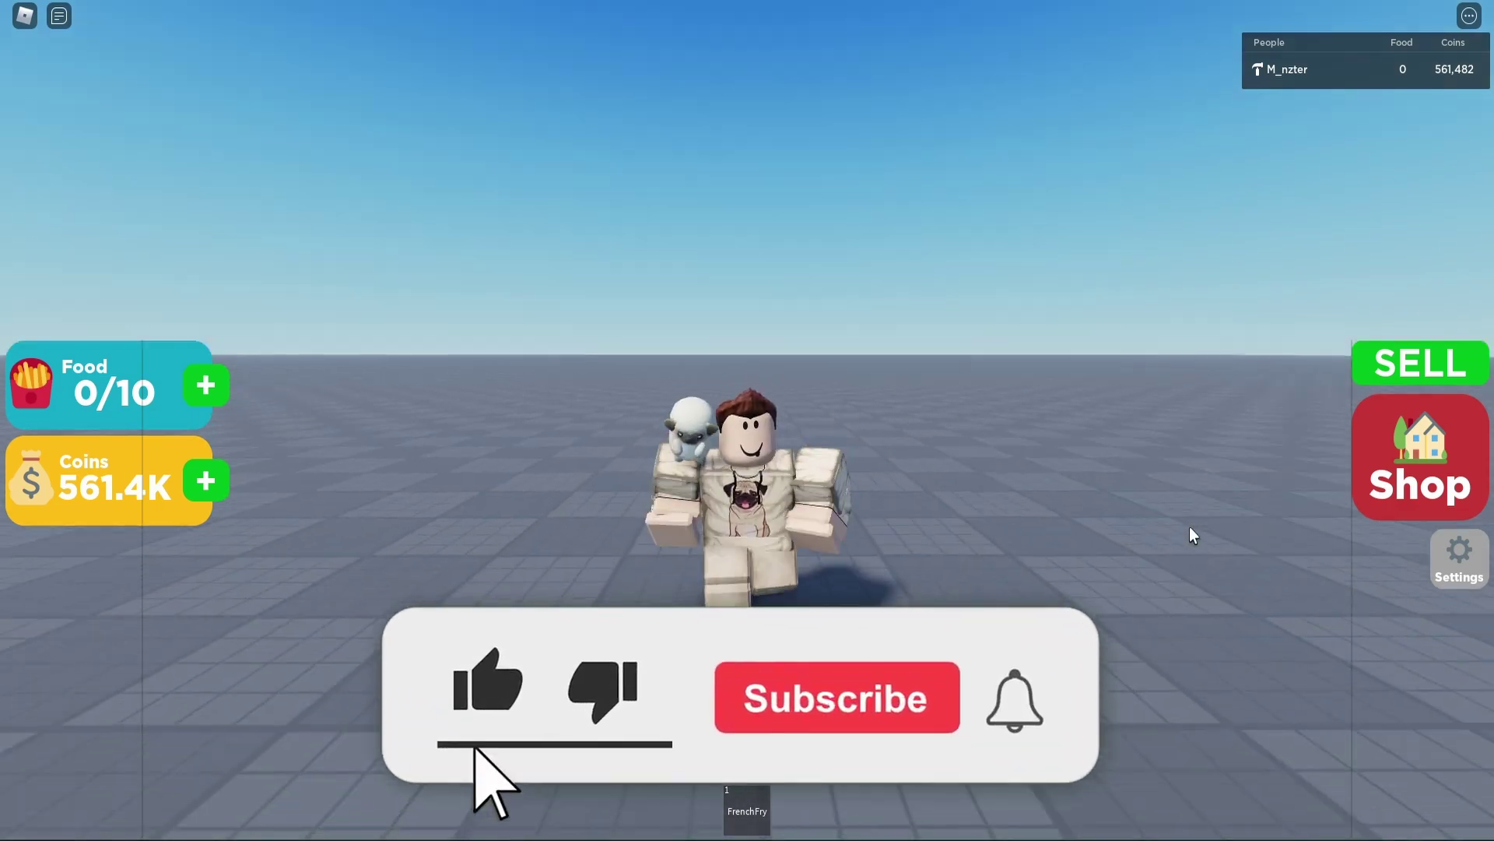